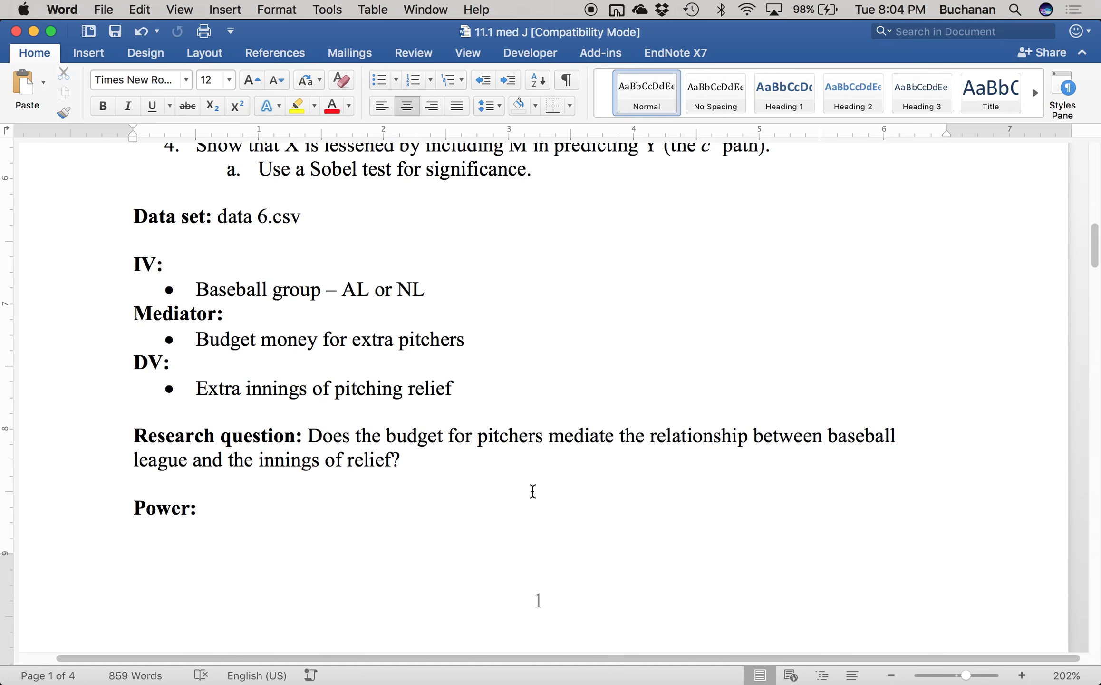
# Step: Label the IV heading (X), the Mediator heading (M) and the DV heading (Y), and save the document
pyautogui.click(161, 264)
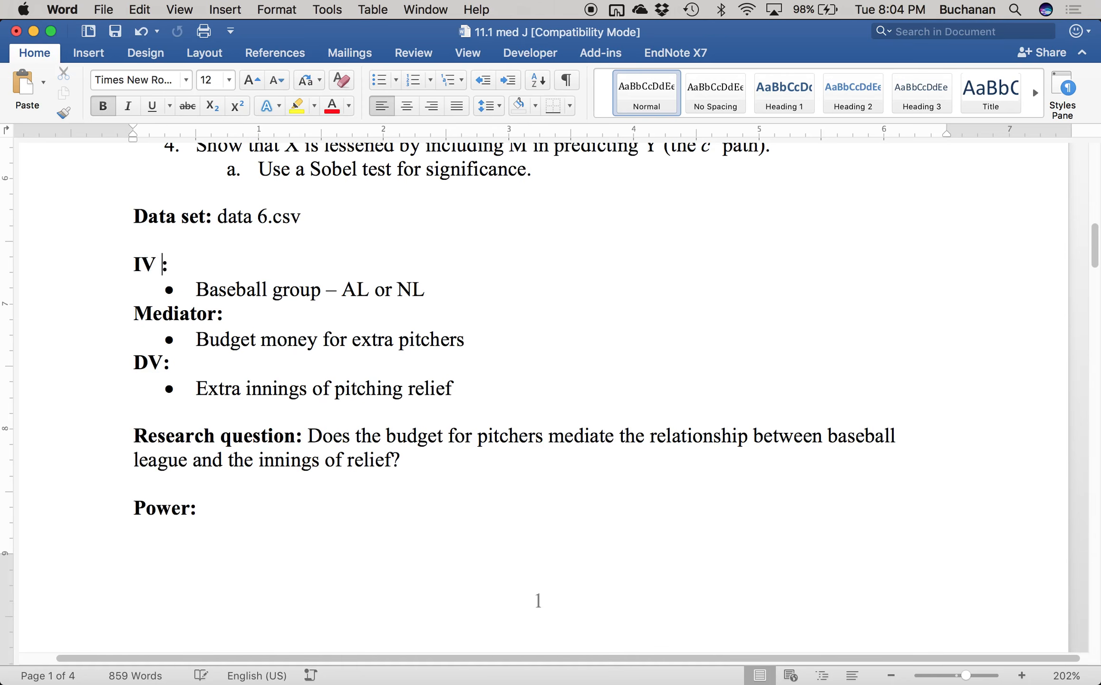
pyautogui.write('(X)')
pyautogui.click(219, 314)
pyautogui.write('(MX')
pyautogui.press('BackSpace')
pyautogui.write(')')
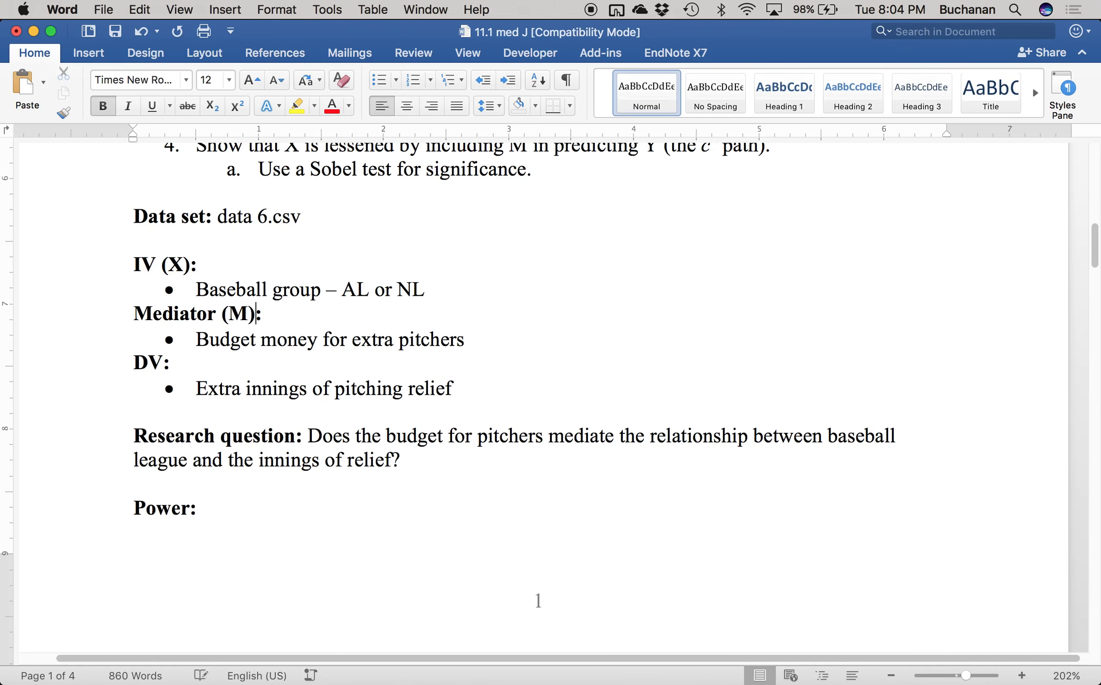
pyautogui.click(163, 366)
pyautogui.write('(Y)')
pyautogui.scroll(-3, 210, 264)
pyautogui.press('super+s')
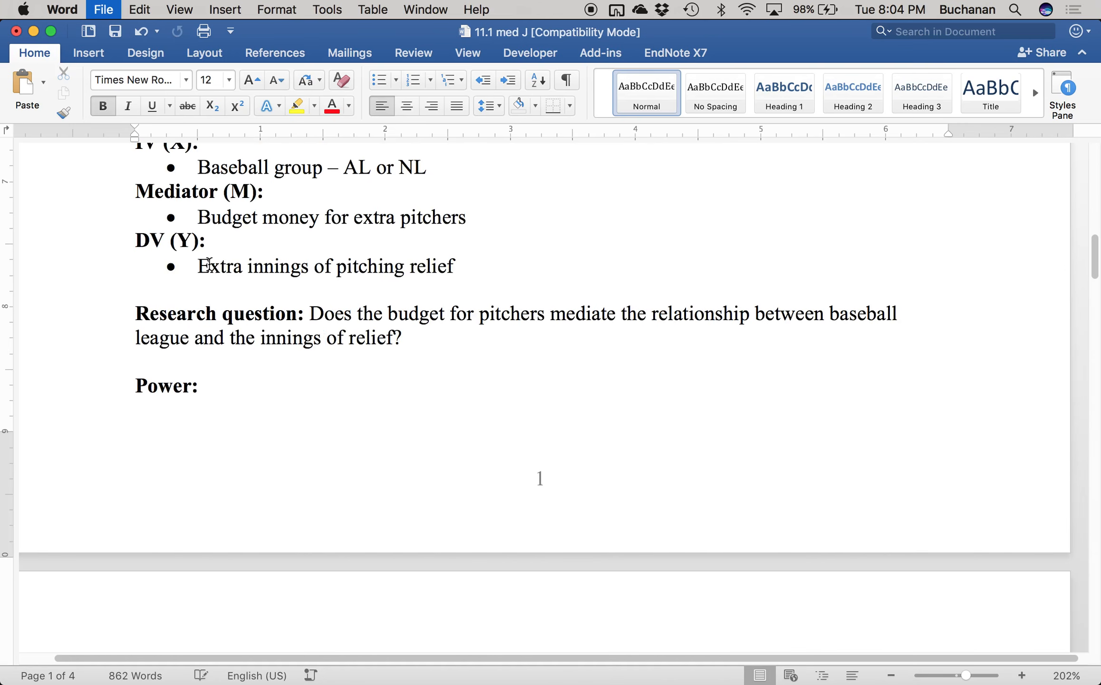
# Step: Review the power instructions in the notes and launch G*Power
pyautogui.scroll(-6, 298, 344)
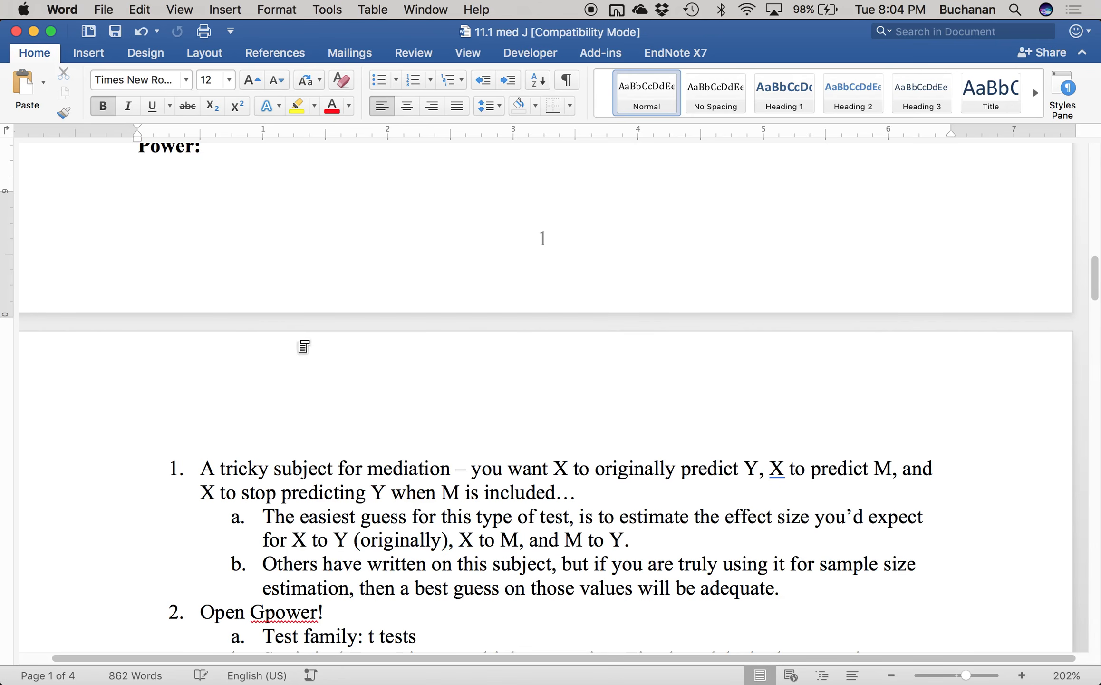
pyautogui.scroll(-3, 301, 328)
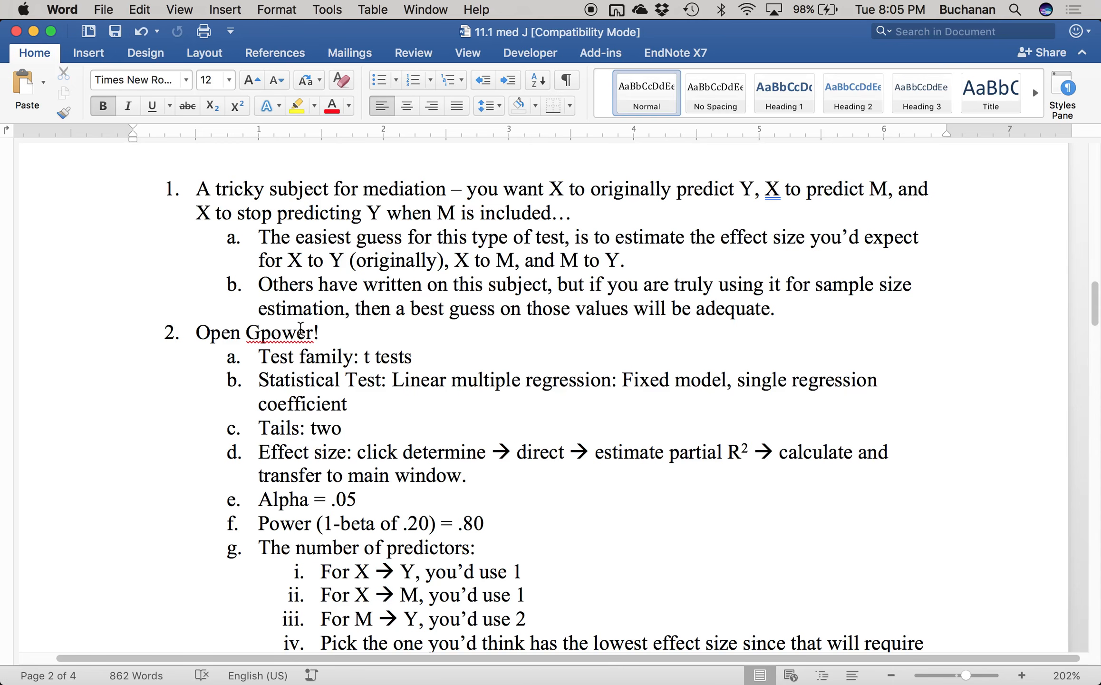
pyautogui.scroll(-5, 300, 328)
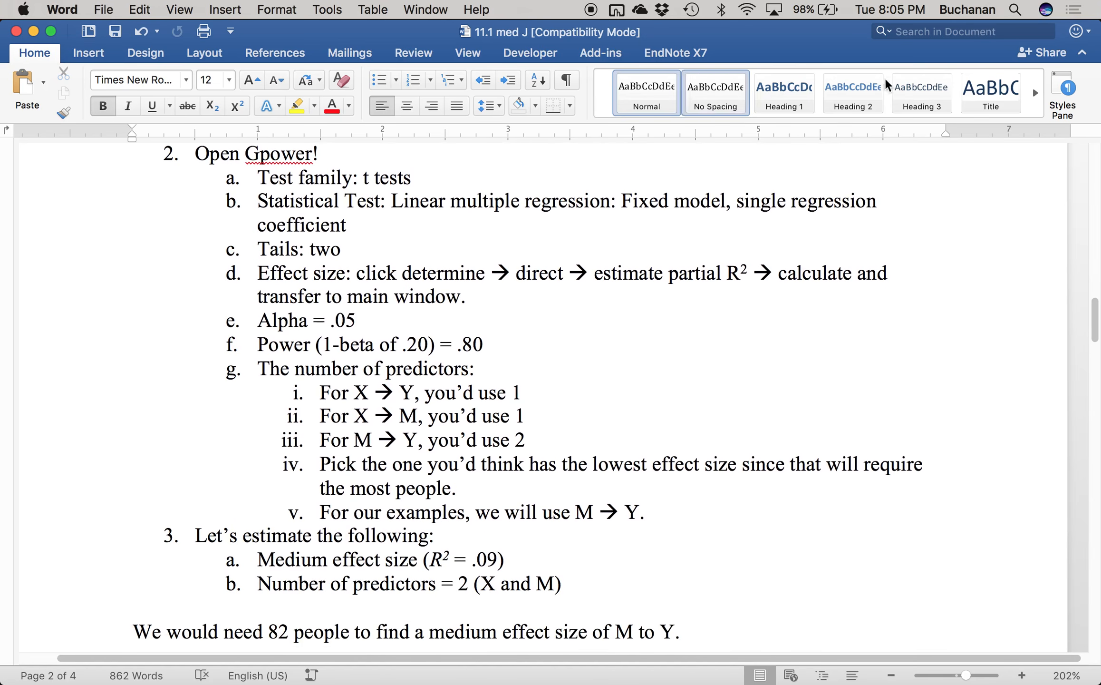
pyautogui.click(1015, 9)
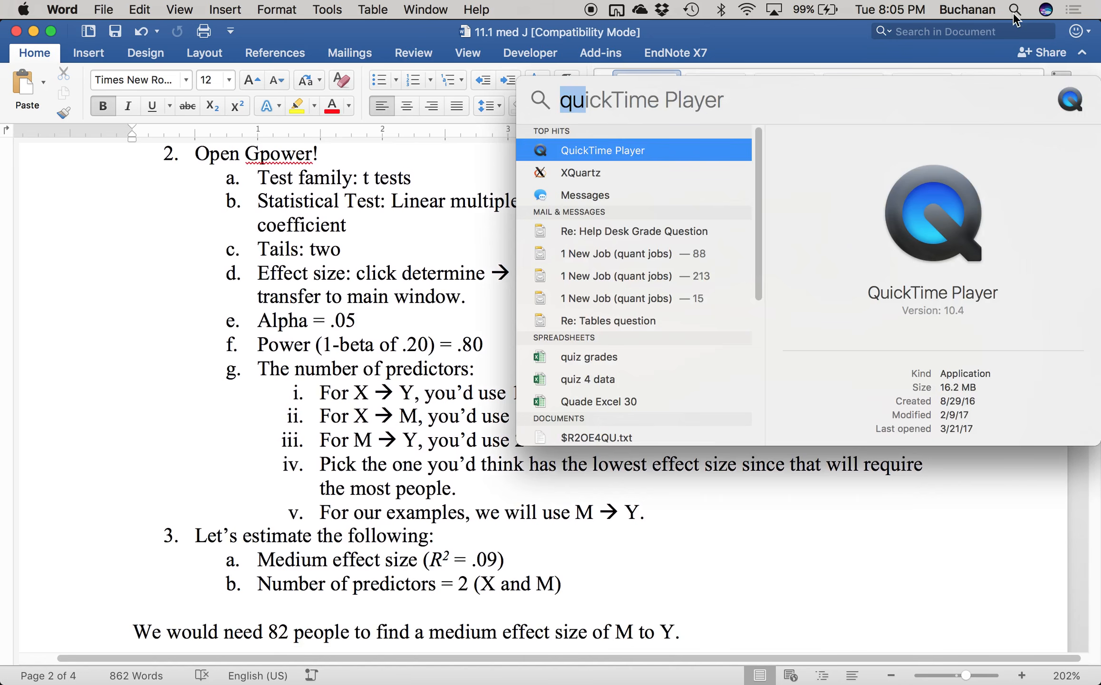
pyautogui.write('g*')
pyautogui.press('Return')
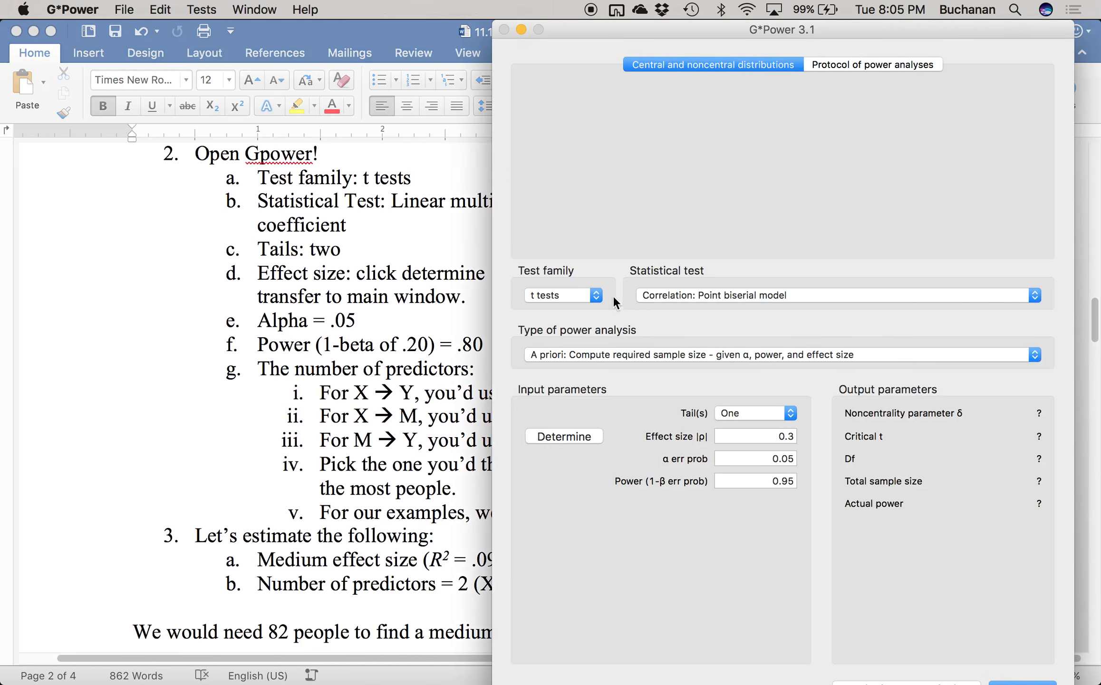
# Step: Set the statistical test to Linear multiple regression: Fixed model, single regression coefficient, with two tails
pyautogui.moveTo(590, 31); pyautogui.dragTo(616, 29)
pyautogui.click(701, 296)
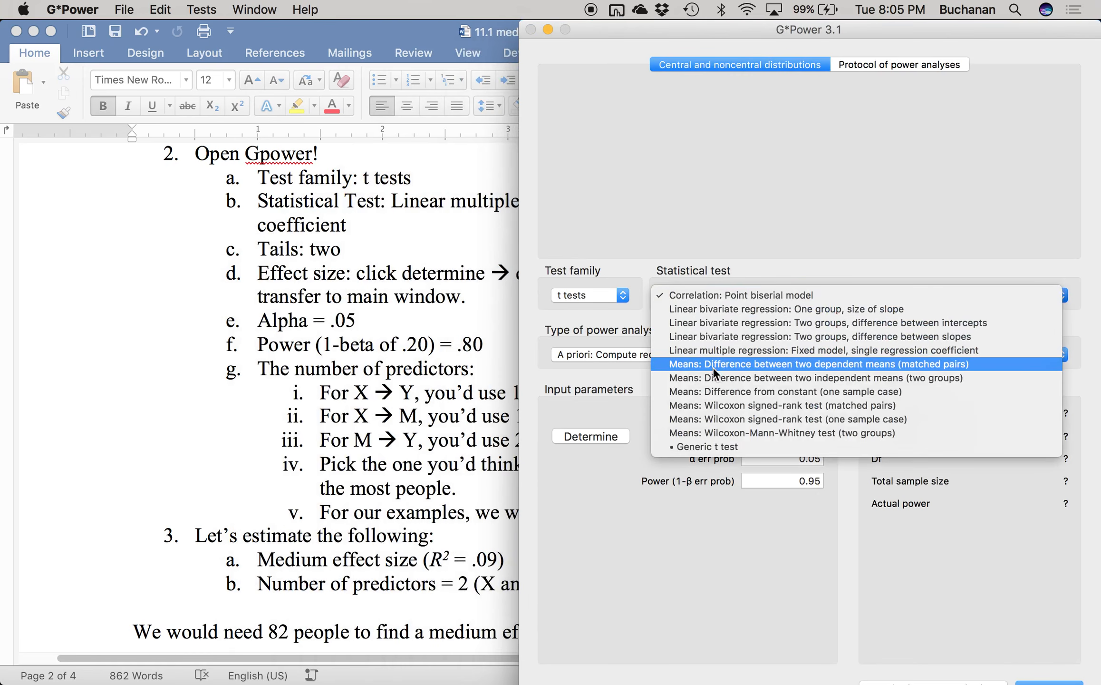
pyautogui.click(716, 350)
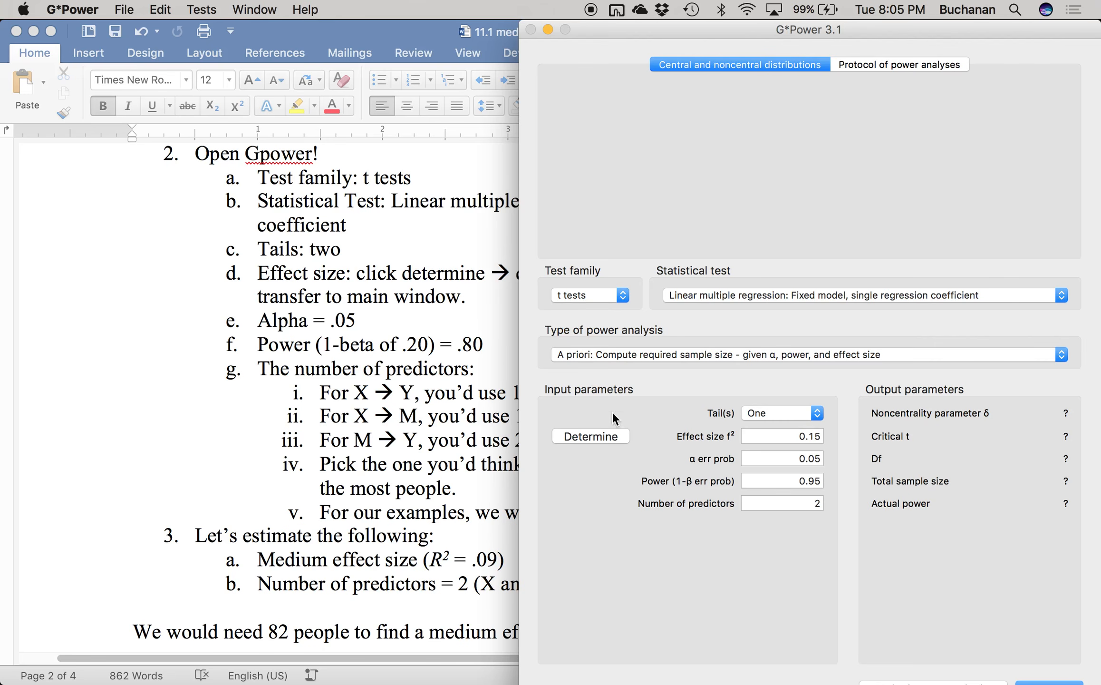
pyautogui.click(769, 413)
pyautogui.click(757, 428)
# Step: Open the effect size drawer and check the Word notes for the effect size to enter, returning to G*Power
pyautogui.click(580, 435)
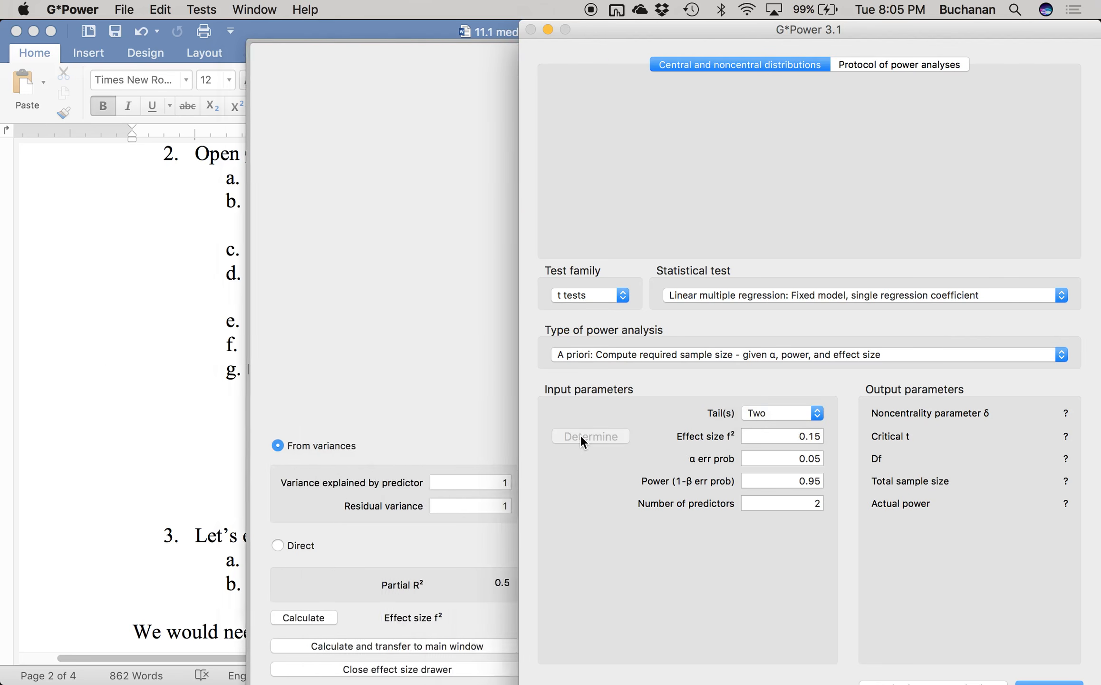
pyautogui.click(93, 363)
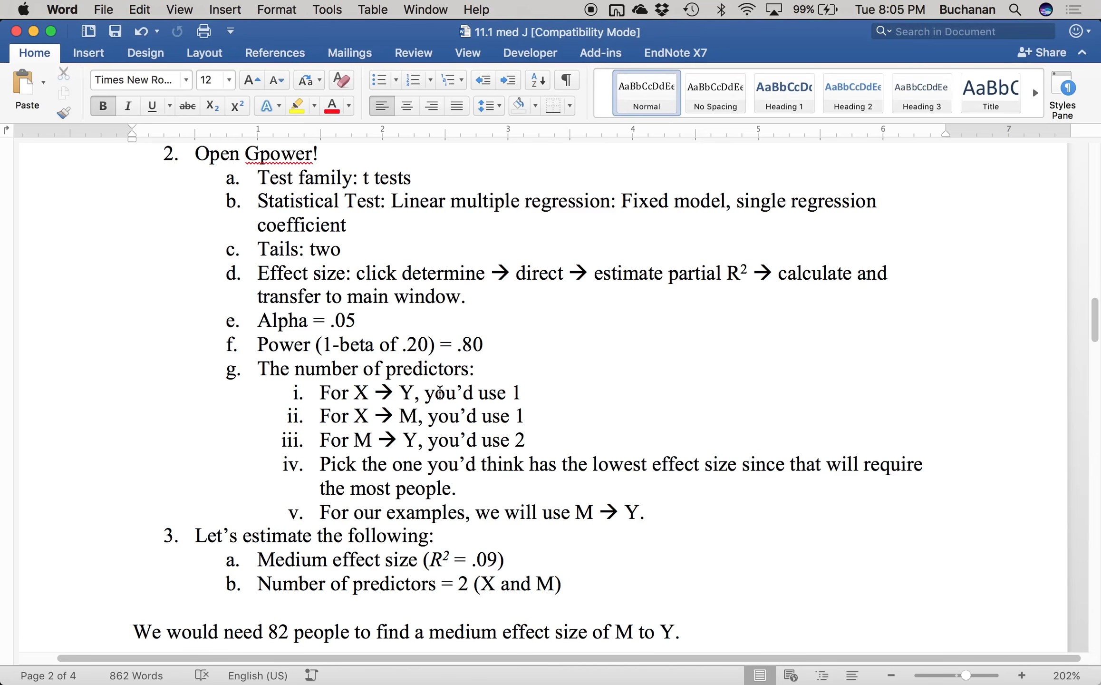
pyautogui.scroll(-3, 440, 393)
pyautogui.scroll(3, 409, 394)
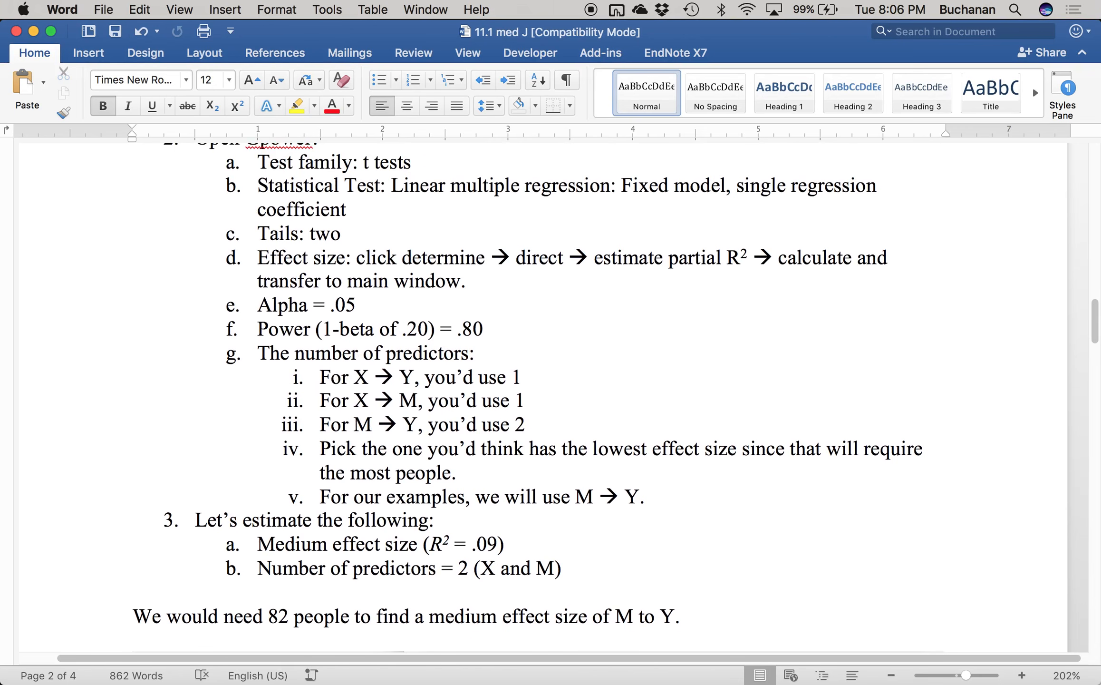
pyautogui.hotkey('ctrl', 'Up')
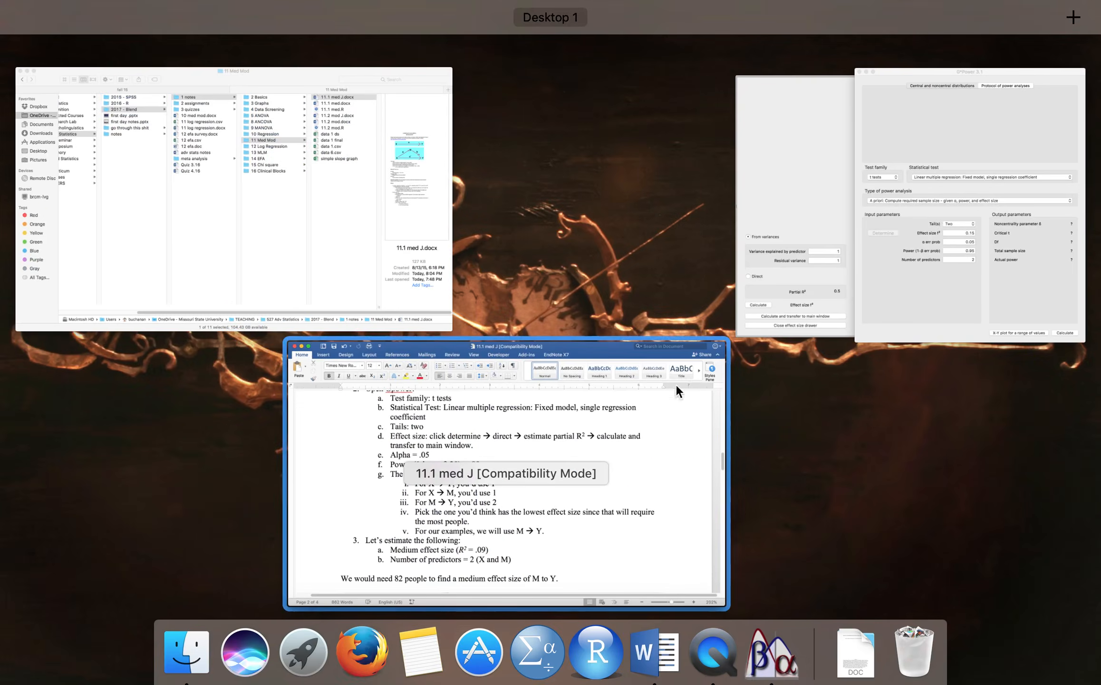
pyautogui.click(811, 258)
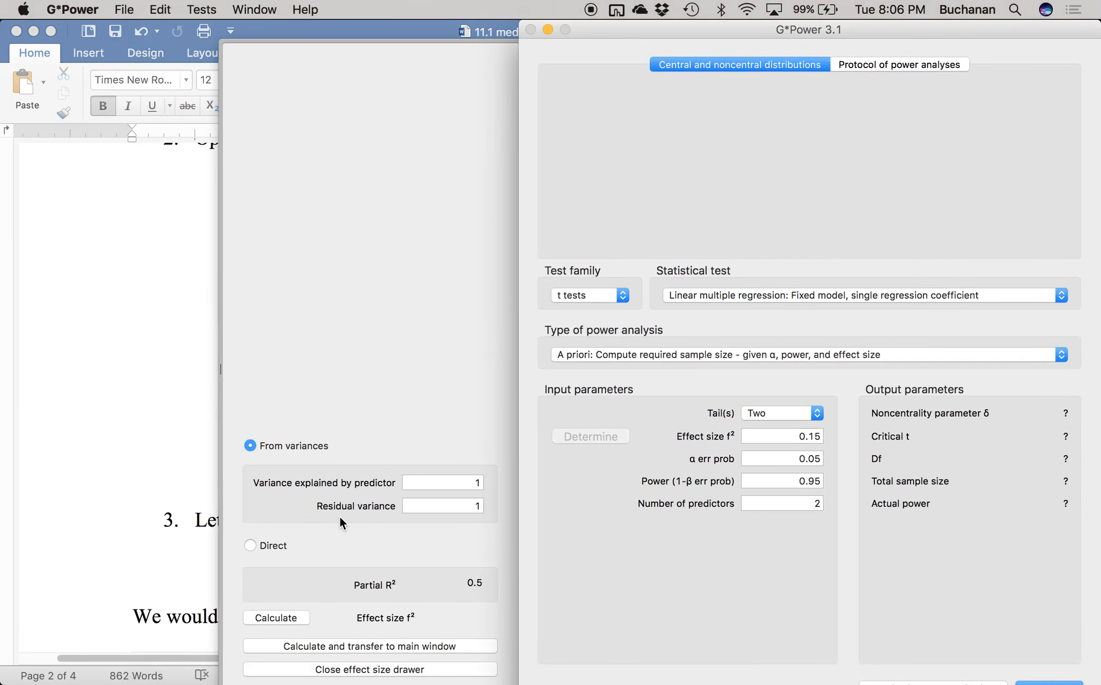
# Step: Calculate the effect size directly from a partial R² of .09 and transfer it to the main window
pyautogui.click(267, 543)
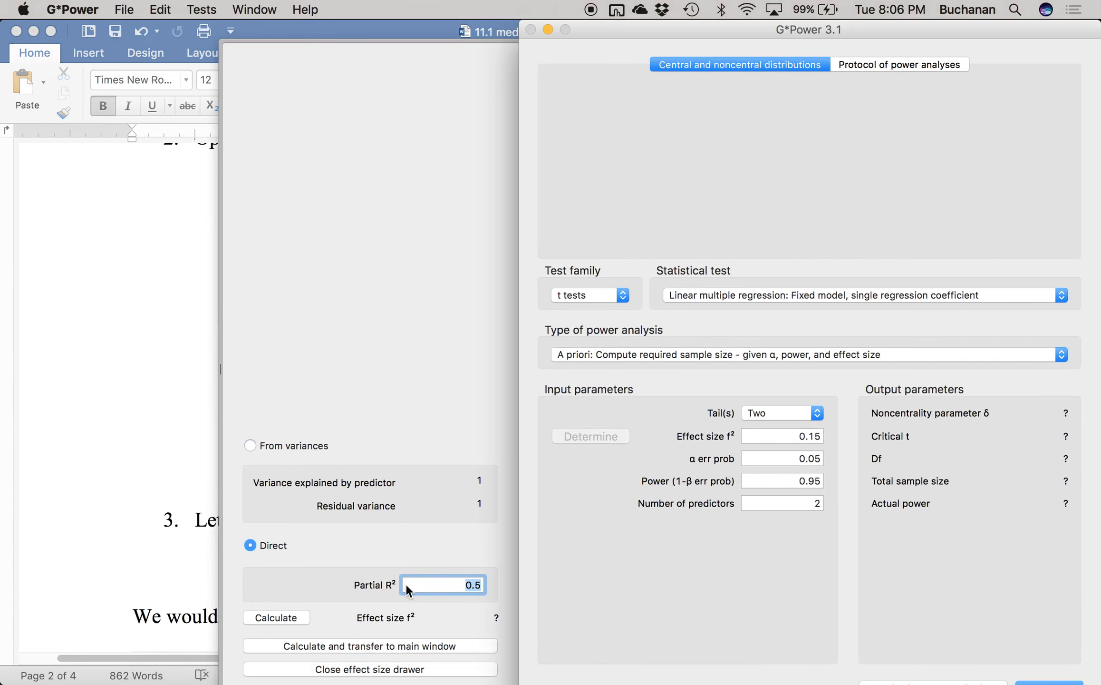
pyautogui.write('.08')
pyautogui.press('BackSpace')
pyautogui.write('9')
pyautogui.click(287, 617)
pyautogui.click(397, 646)
# Step: Set the power to .80 and calculate the required sample size
pyautogui.doubleClick(766, 459)
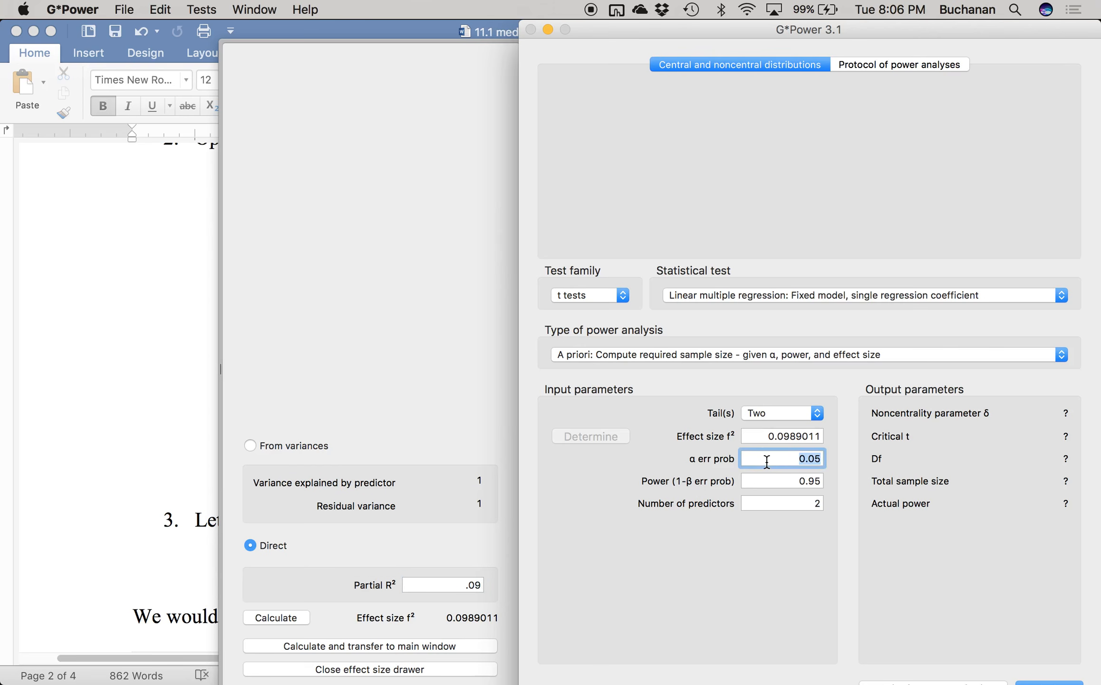
pyautogui.press('Tab')
pyautogui.write('.8')
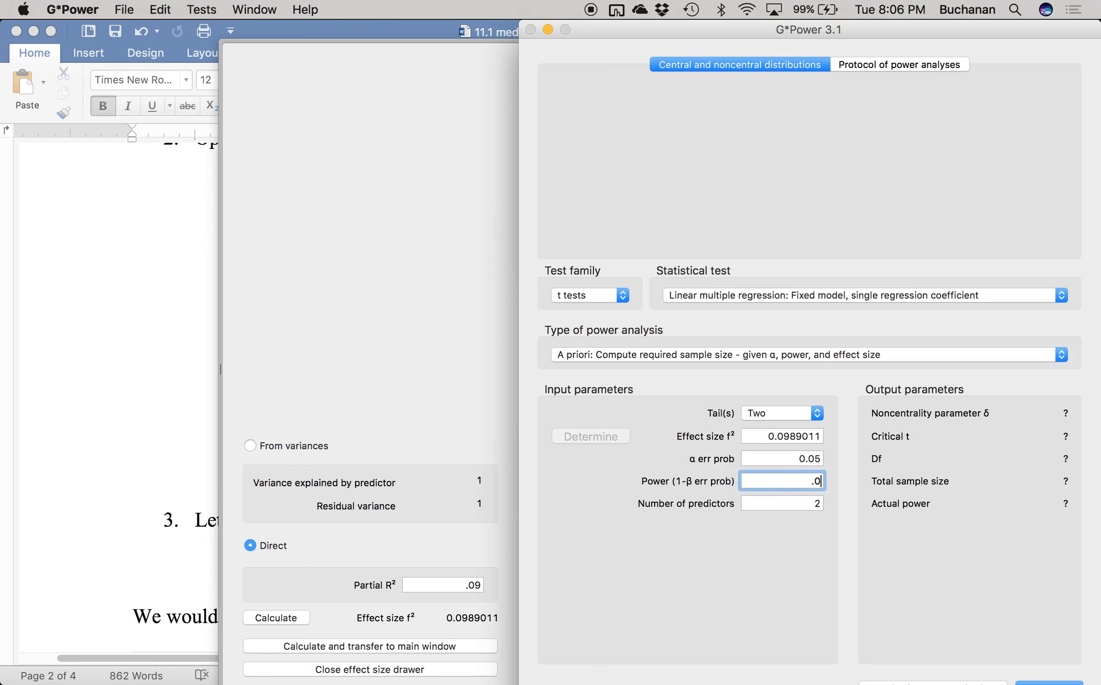
pyautogui.write('0')
pyautogui.press('Tab')
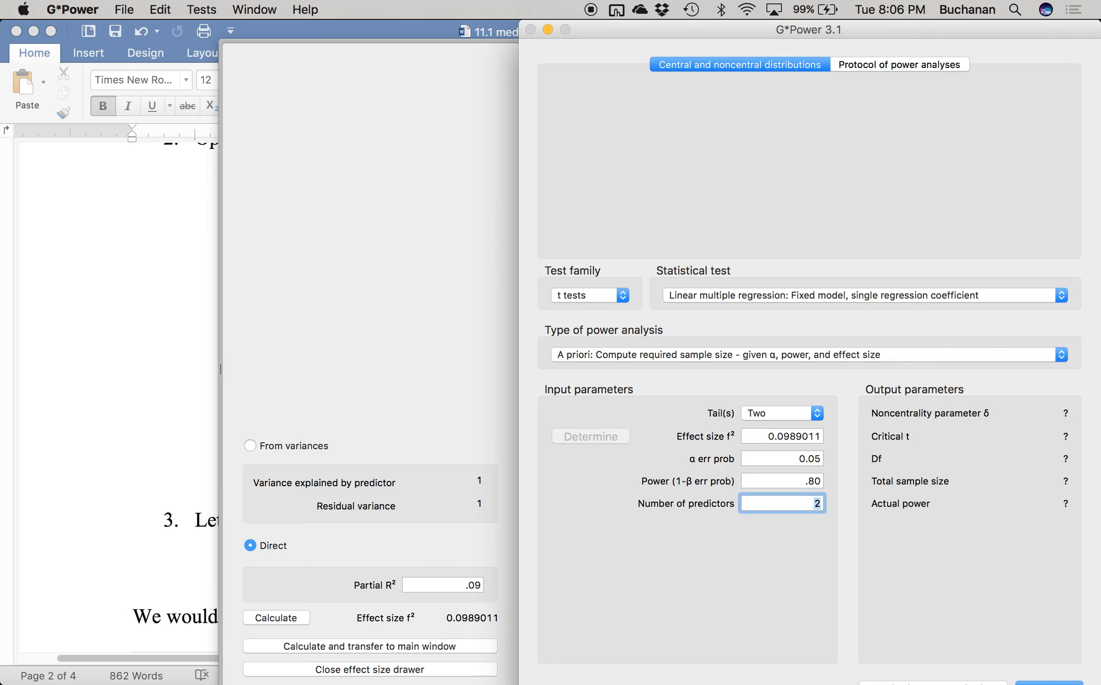
pyautogui.press('Return')
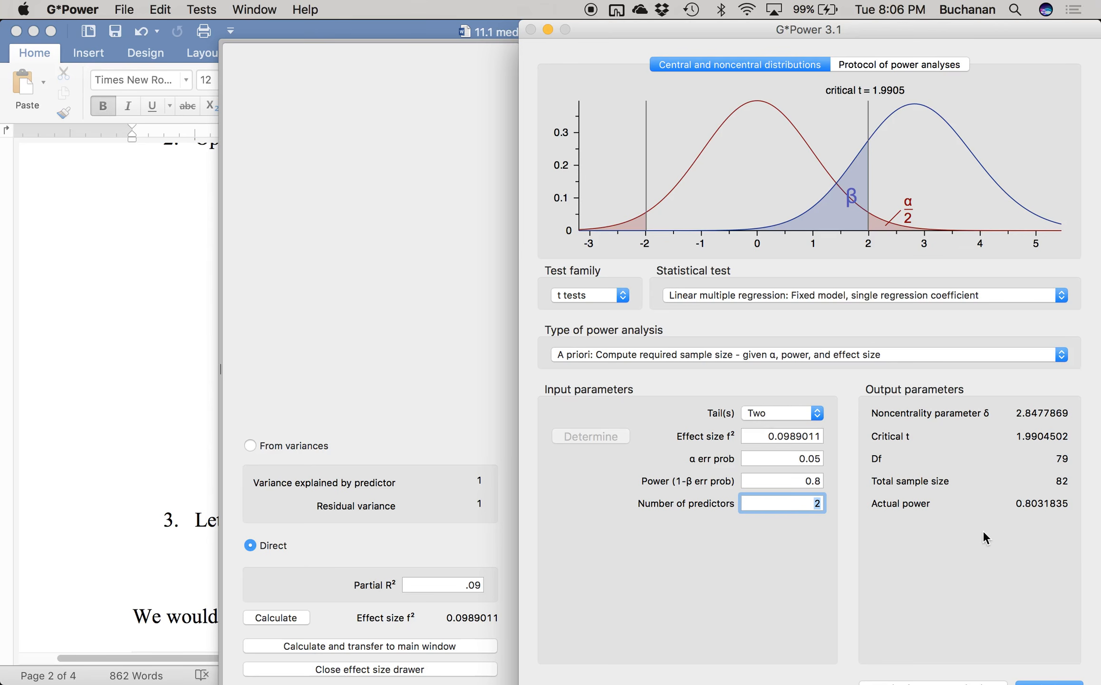
# Step: Switch to the Word notes and review the number of predictors for each path and the power section through Step 1
pyautogui.click(13, 420)
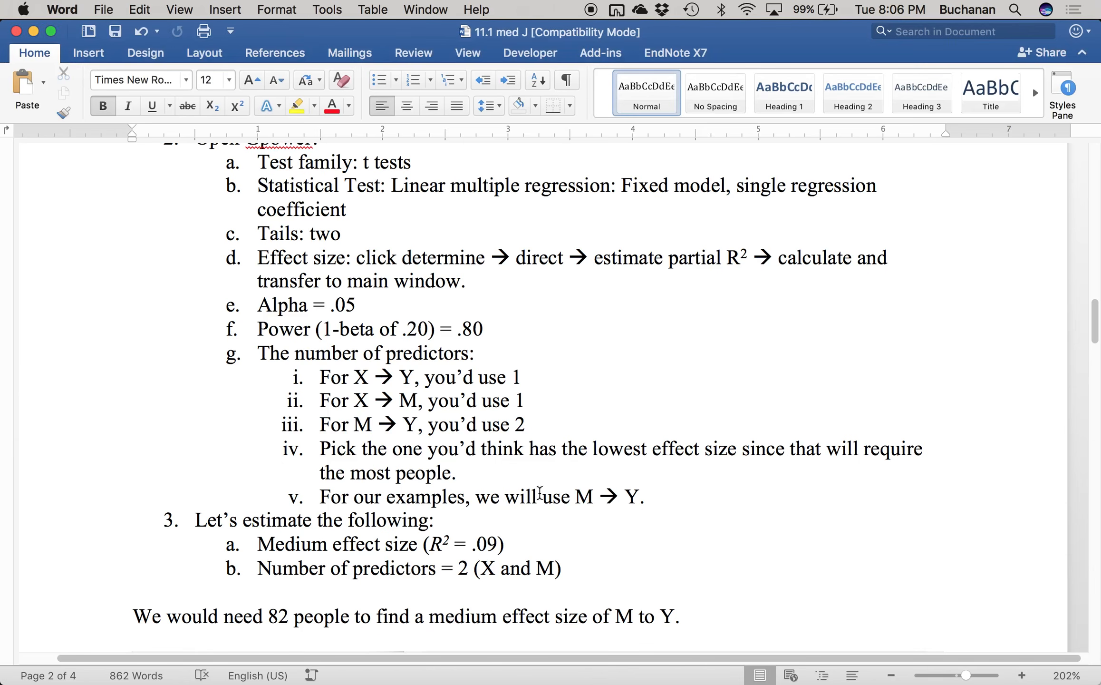
pyautogui.scroll(-5, 286, 576)
pyautogui.scroll(6, 341, 556)
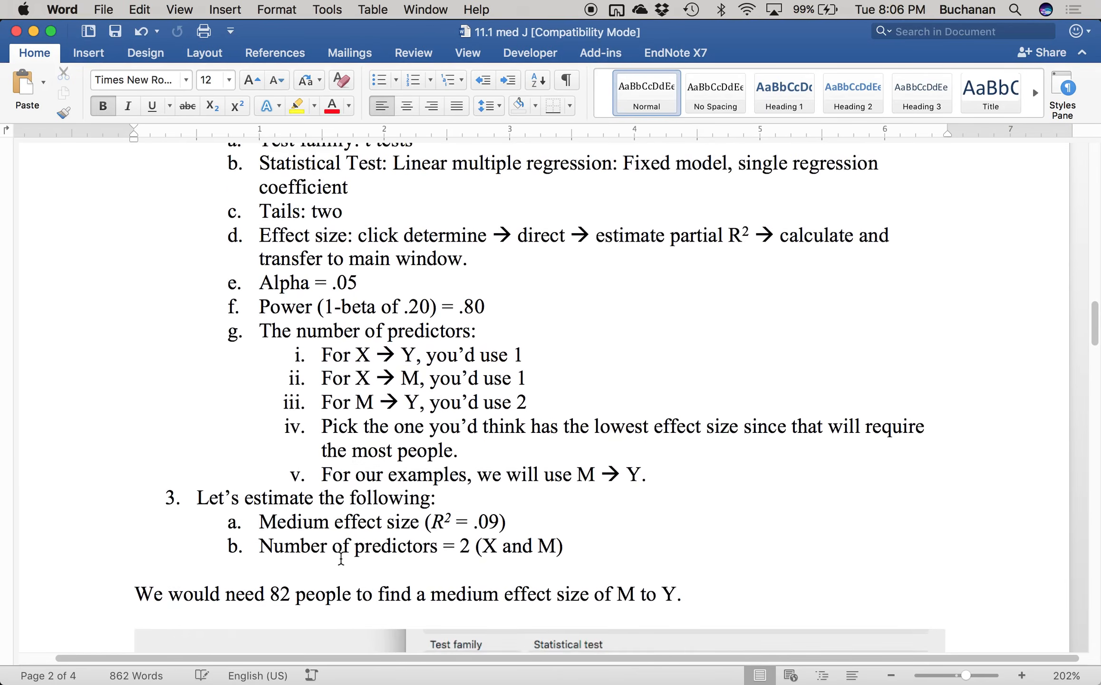
pyautogui.moveTo(323, 446); pyautogui.dragTo(529, 447)
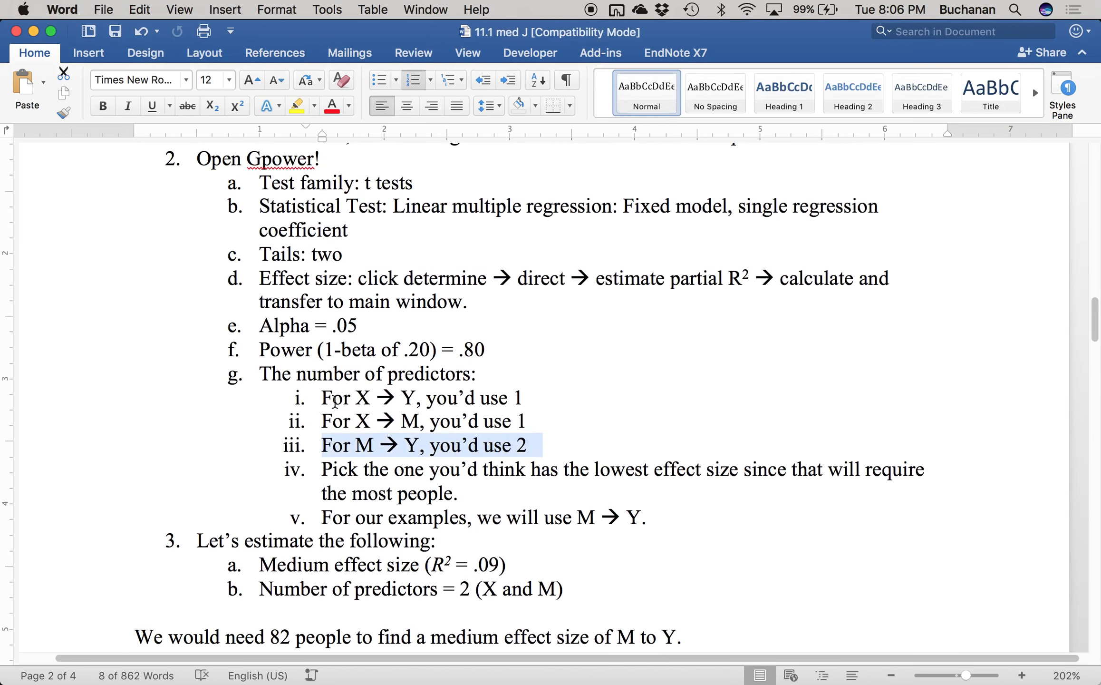
pyautogui.moveTo(332, 399); pyautogui.dragTo(513, 421)
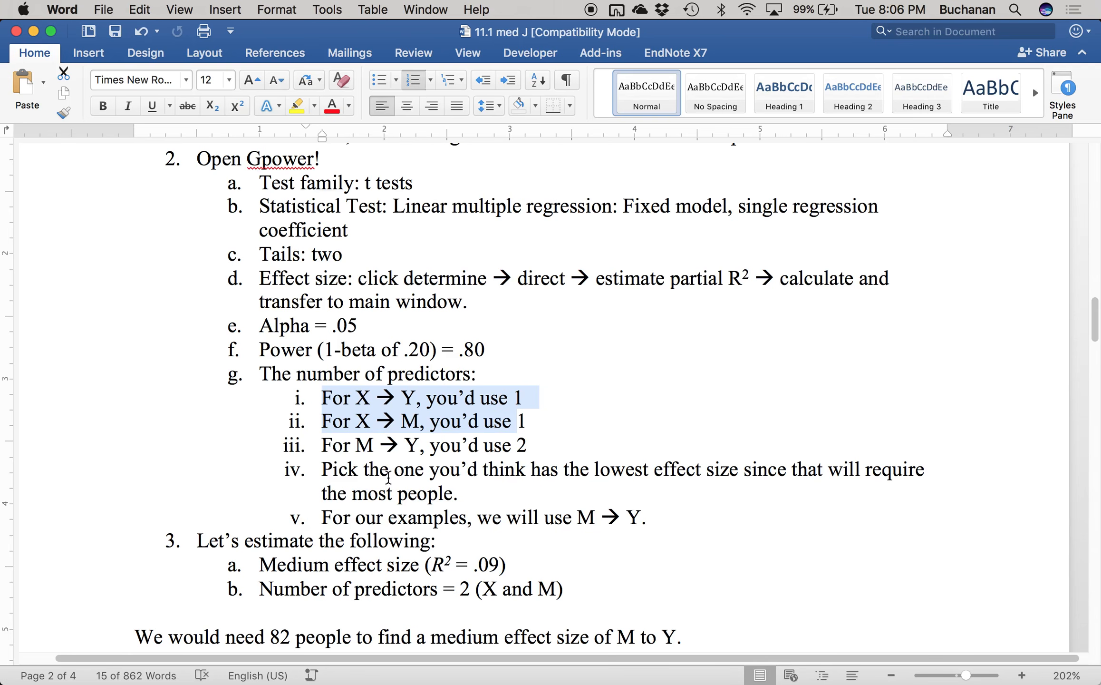
pyautogui.scroll(-15, 405, 363)
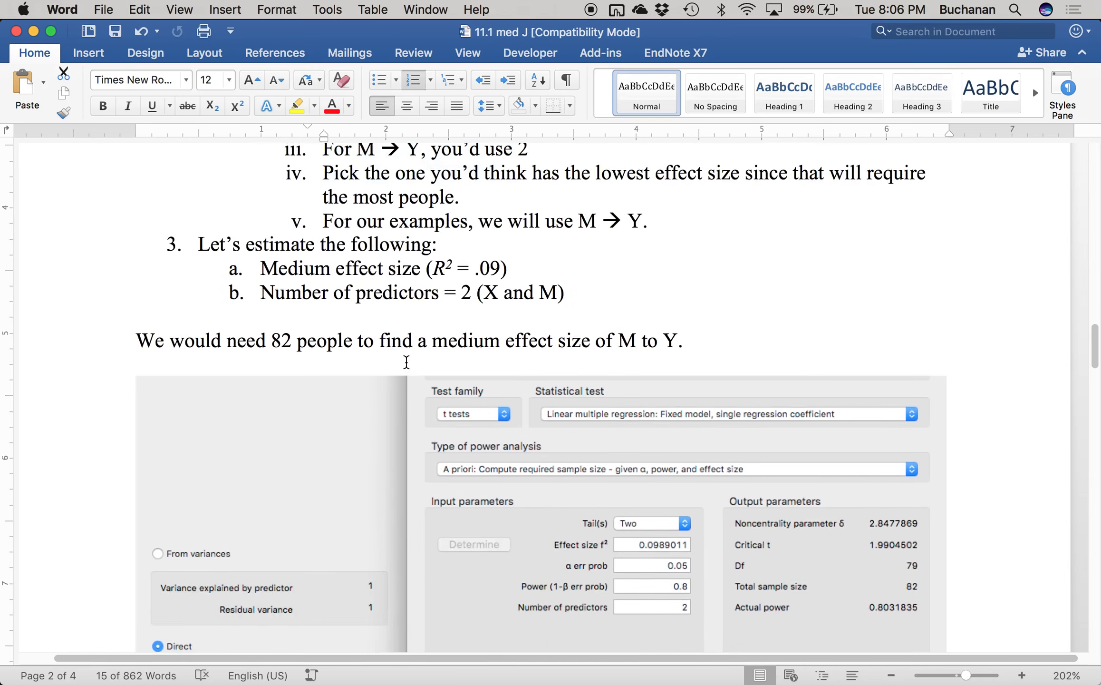
pyautogui.scroll(-8, 406, 364)
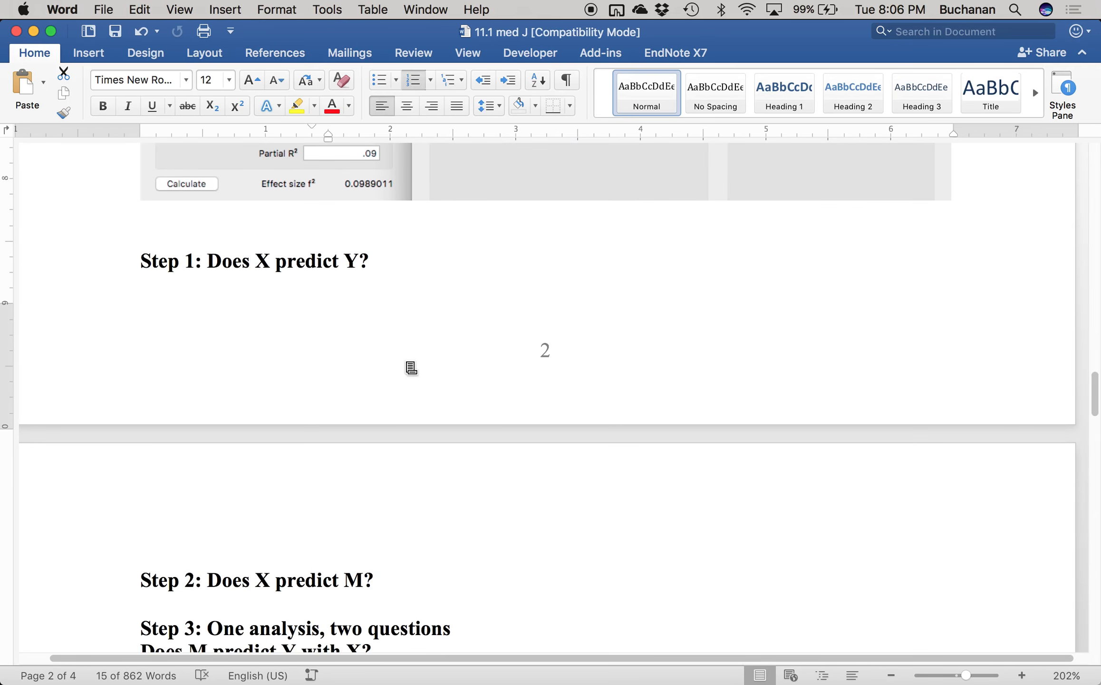
pyautogui.scroll(-1, 411, 368)
# Step: Open data 6.csv from the 11 Med Mod folder in Excel and select cell A2
pyautogui.moveTo(596, 680)
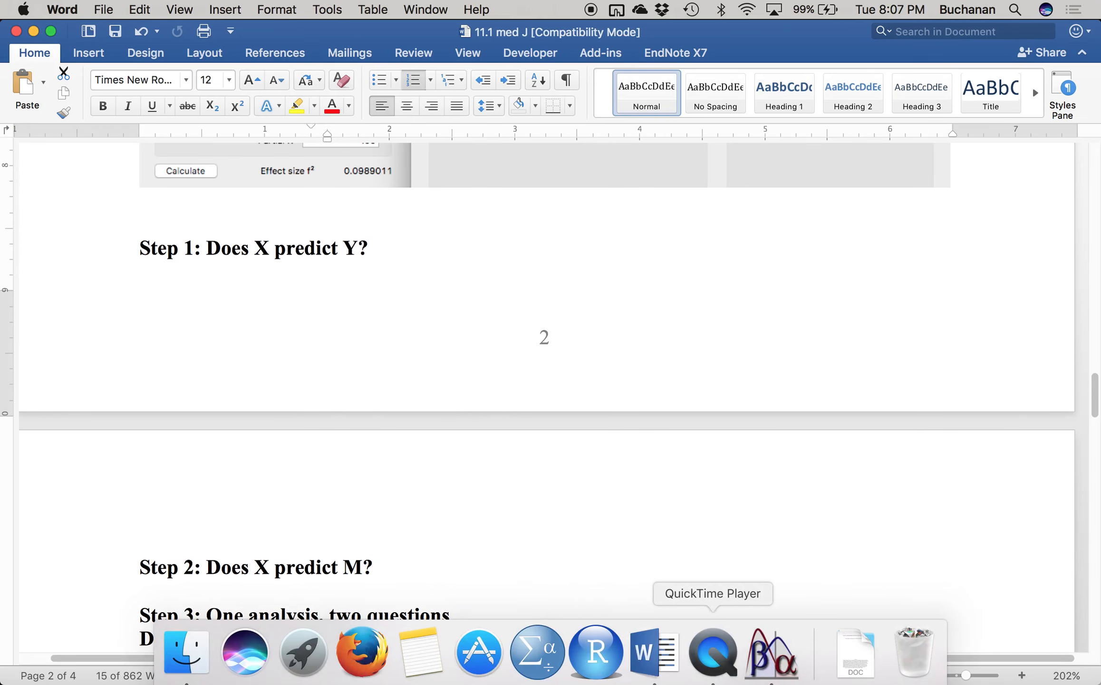
pyautogui.click(187, 651)
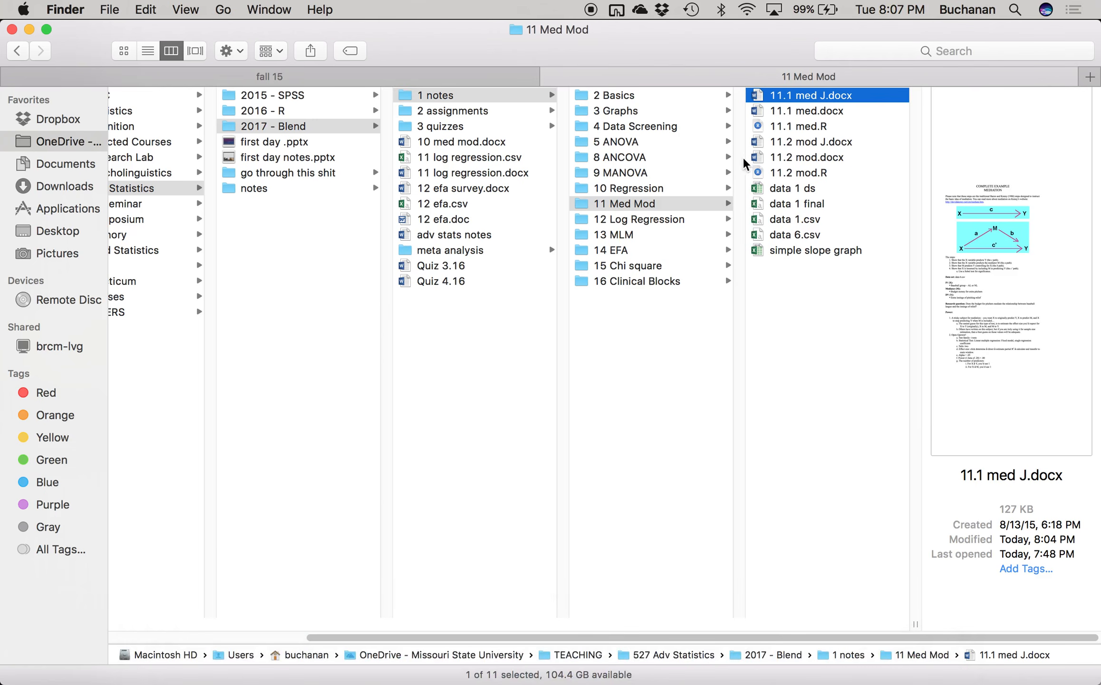
pyautogui.click(800, 236)
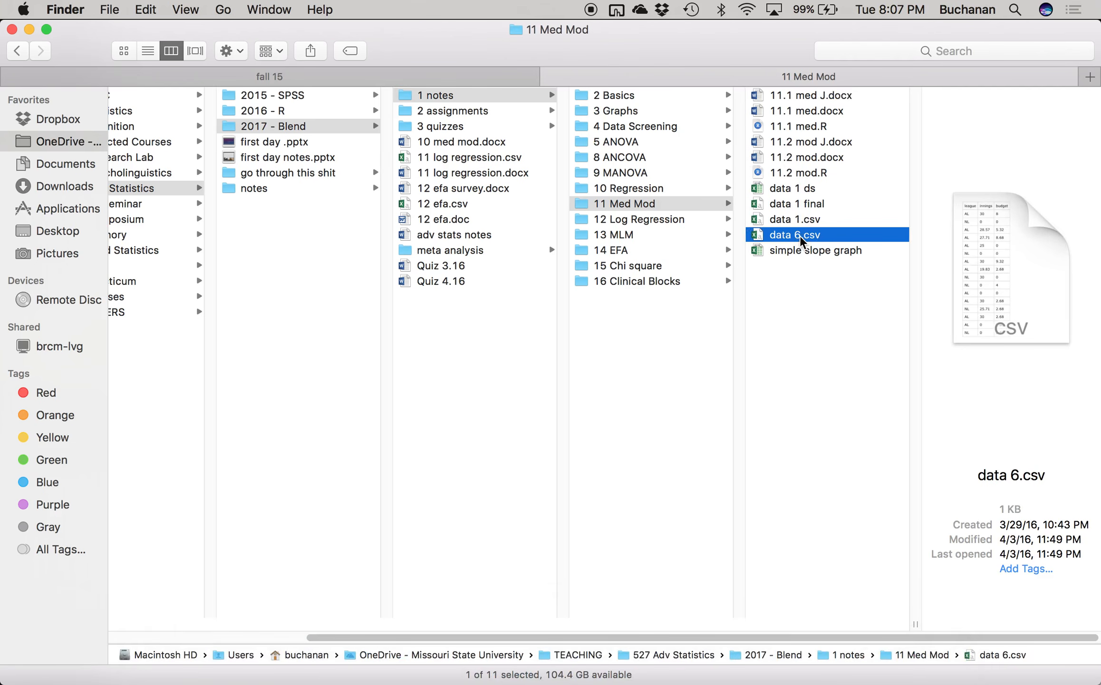
pyautogui.doubleClick(800, 234)
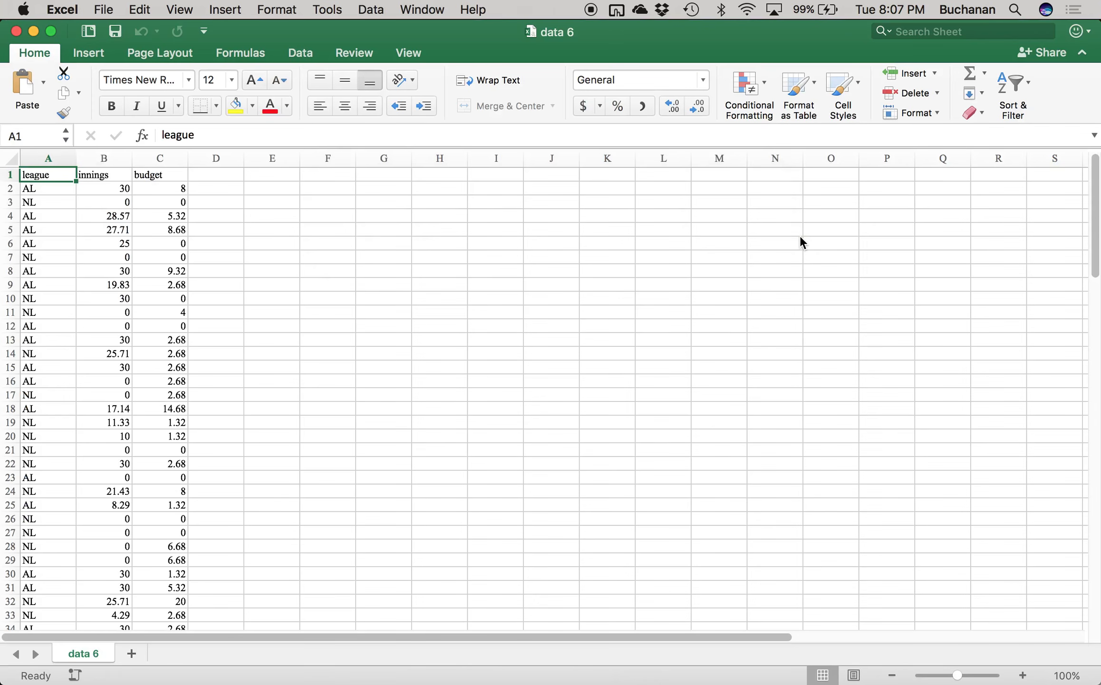
pyautogui.moveTo(957, 678); pyautogui.dragTo(979, 675)
pyautogui.click(134, 257)
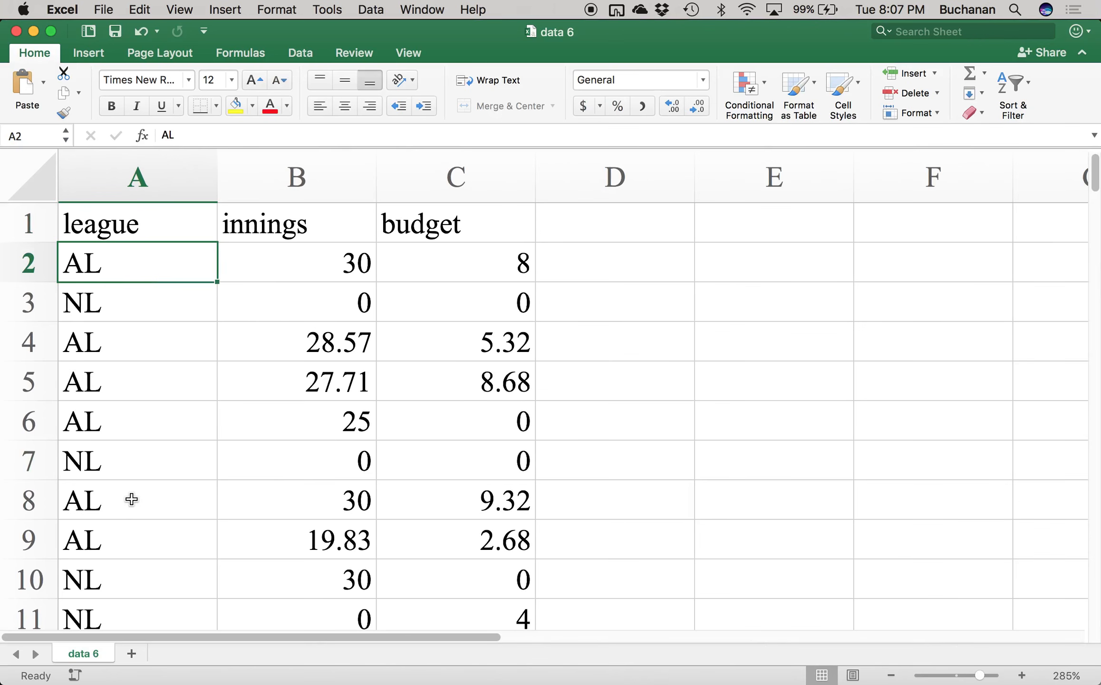
# Step: Save a copy of the file as data 6 ds in Excel Workbook (.xlsx) format
pyautogui.click(108, 12)
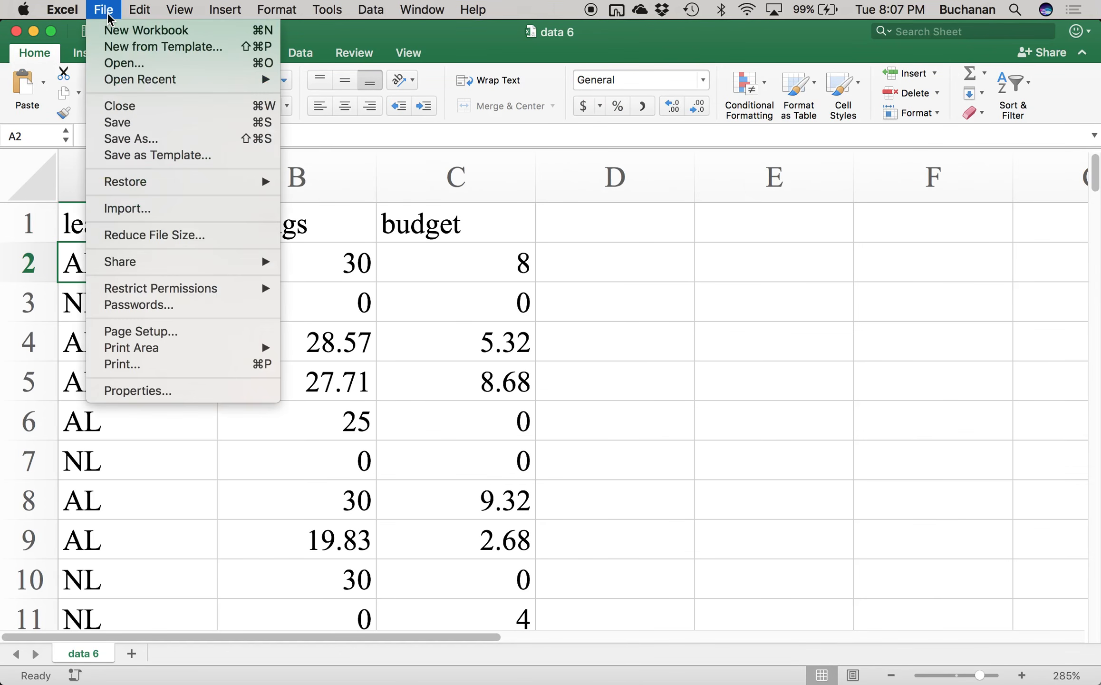
pyautogui.click(124, 137)
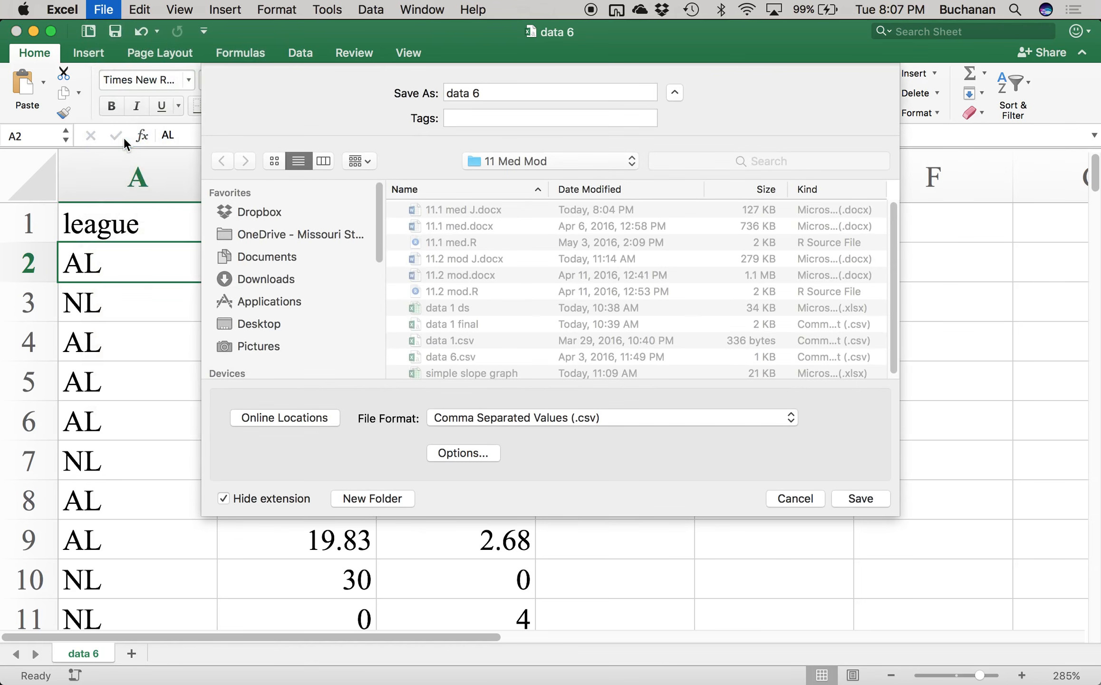
pyautogui.press('Right')
pyautogui.write('ds')
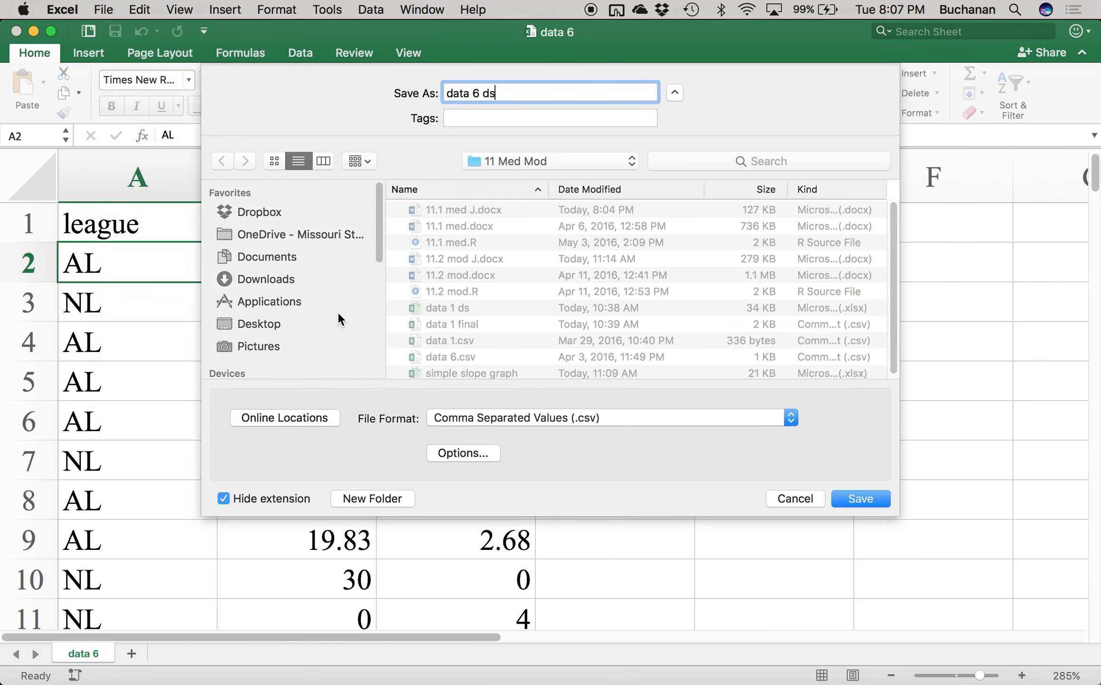
pyautogui.click(479, 405)
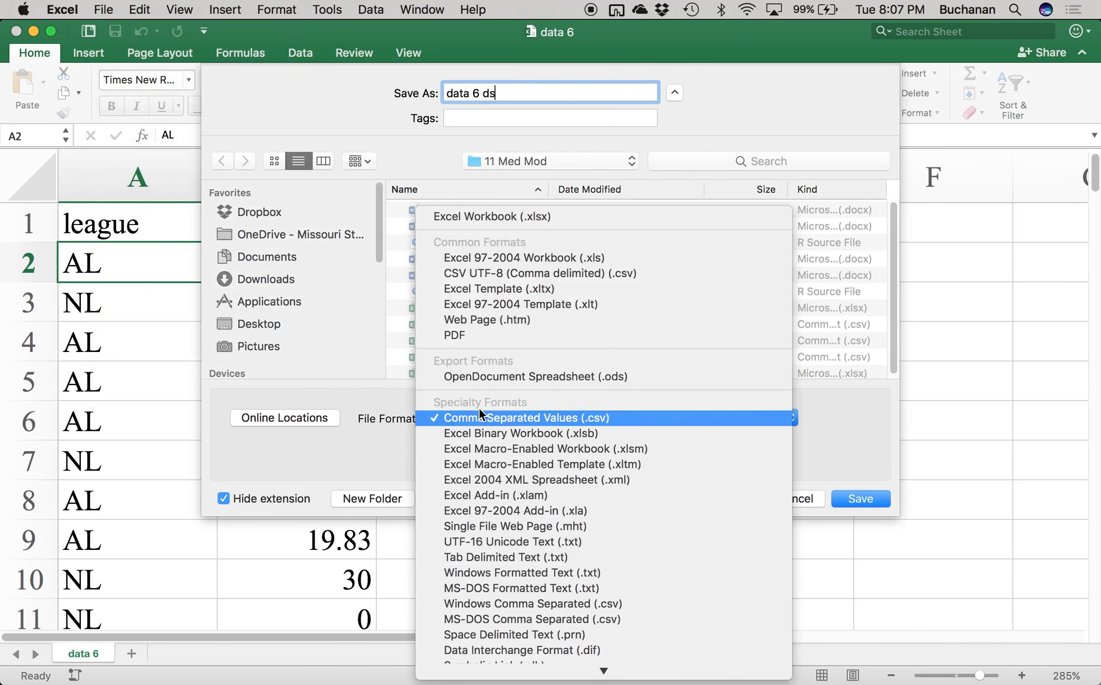
pyautogui.click(499, 215)
pyautogui.click(841, 497)
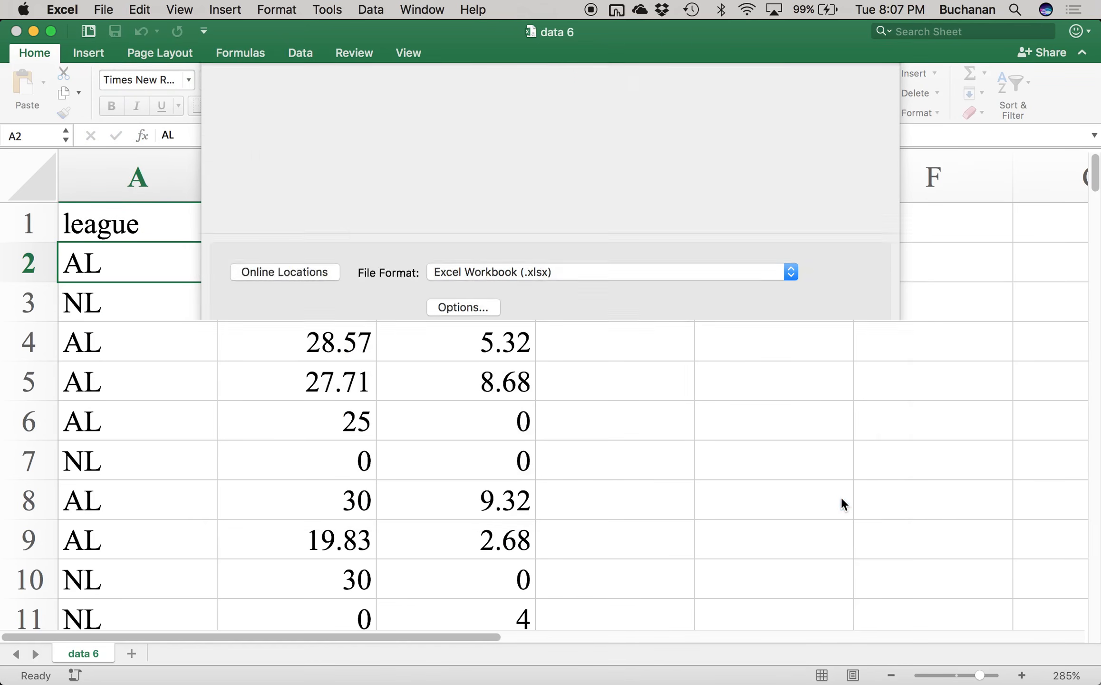
# Step: Rename the data 6 sheet as master
pyautogui.doubleClick(86, 654)
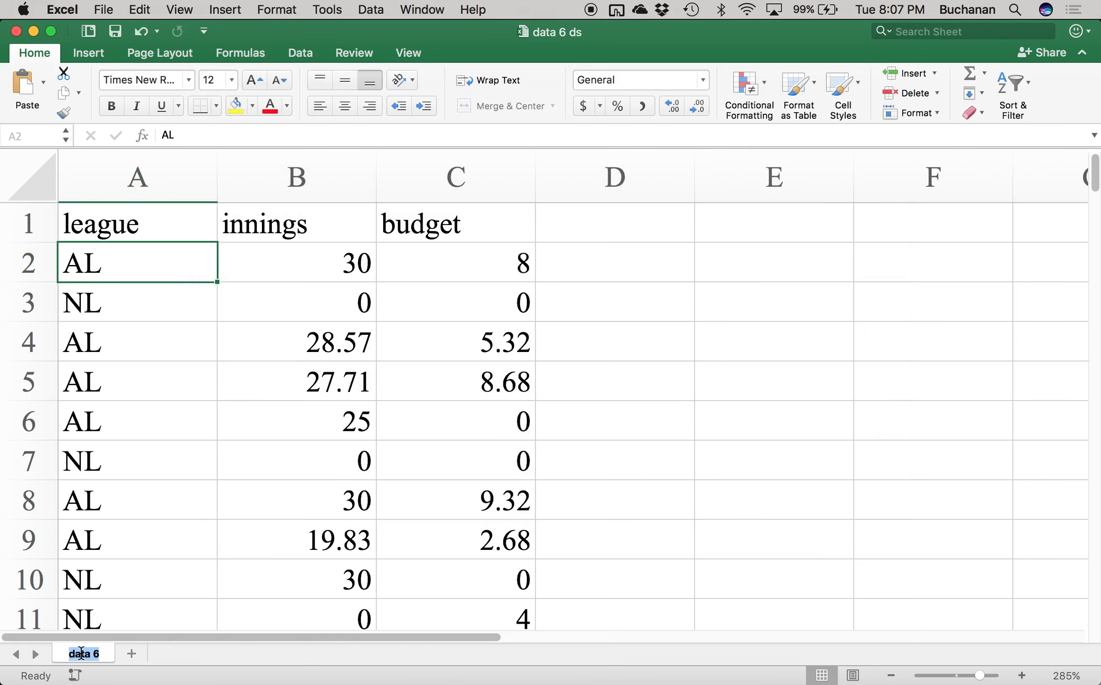
pyautogui.write('master')
pyautogui.press('Return')
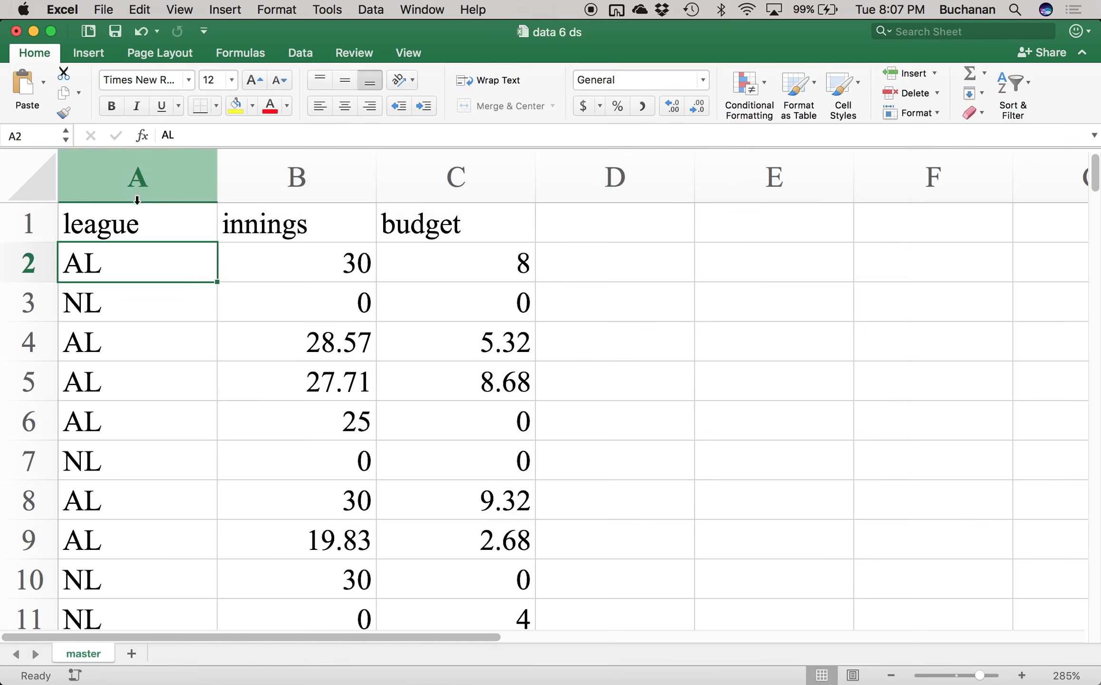
# Step: Copy columns A to C of the master sheet into a new worksheet and enlarge its view to 201%
pyautogui.click(49, 197)
pyautogui.click(108, 209)
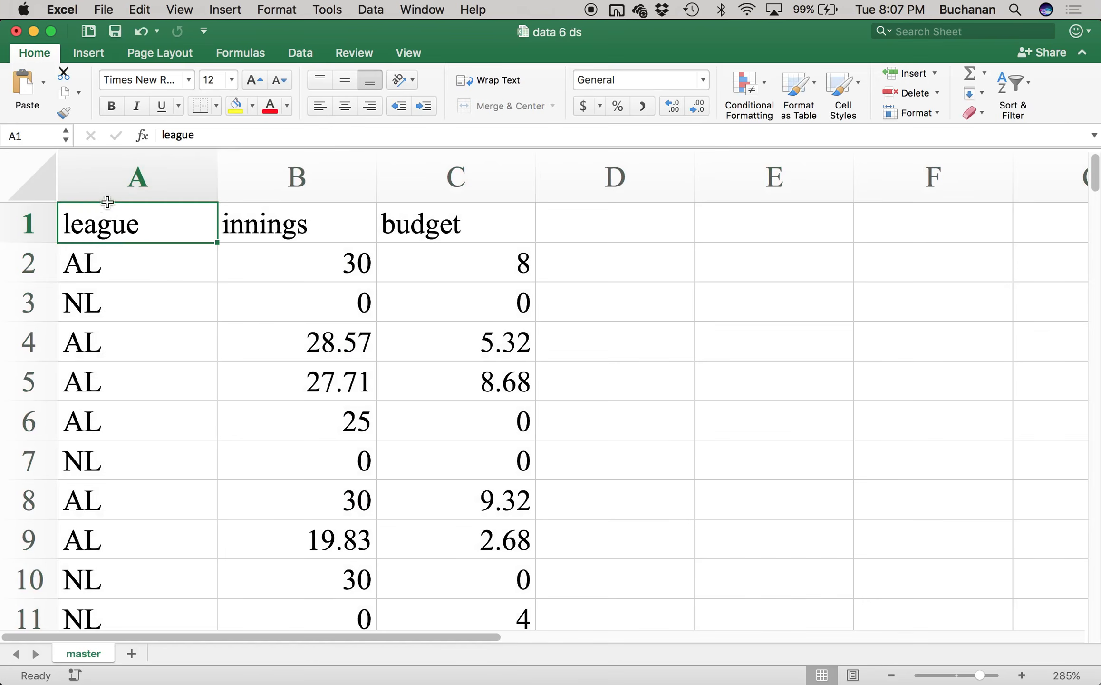
pyautogui.moveTo(109, 209); pyautogui.dragTo(265, 479)
pyautogui.press('super+c')
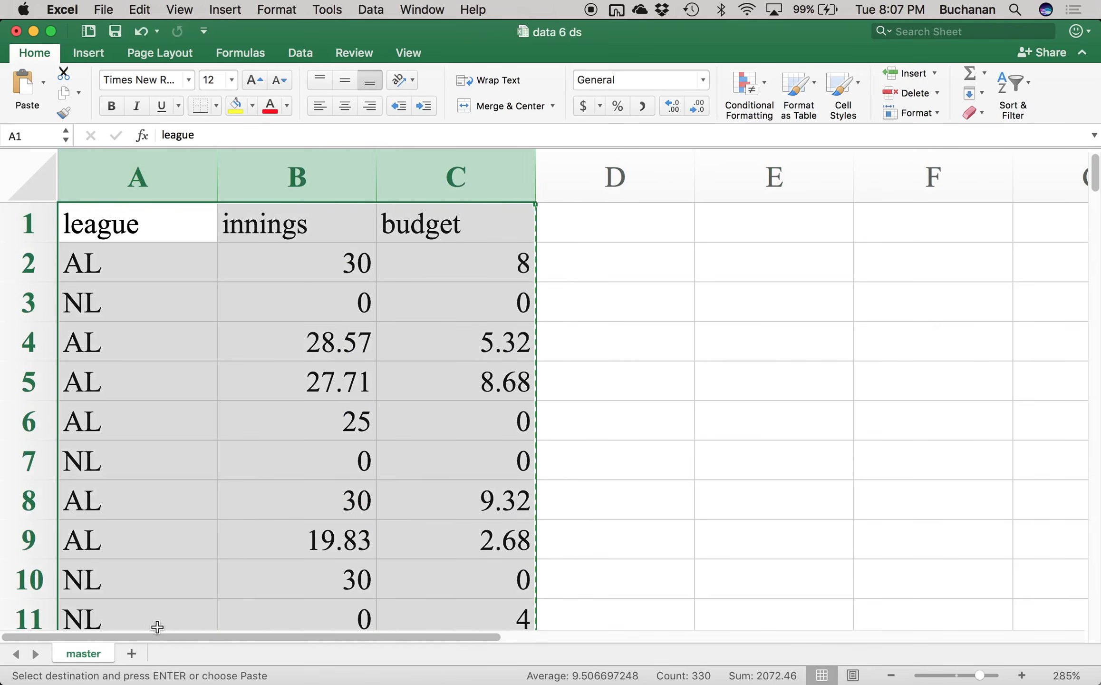
pyautogui.click(132, 653)
pyautogui.press('super+v')
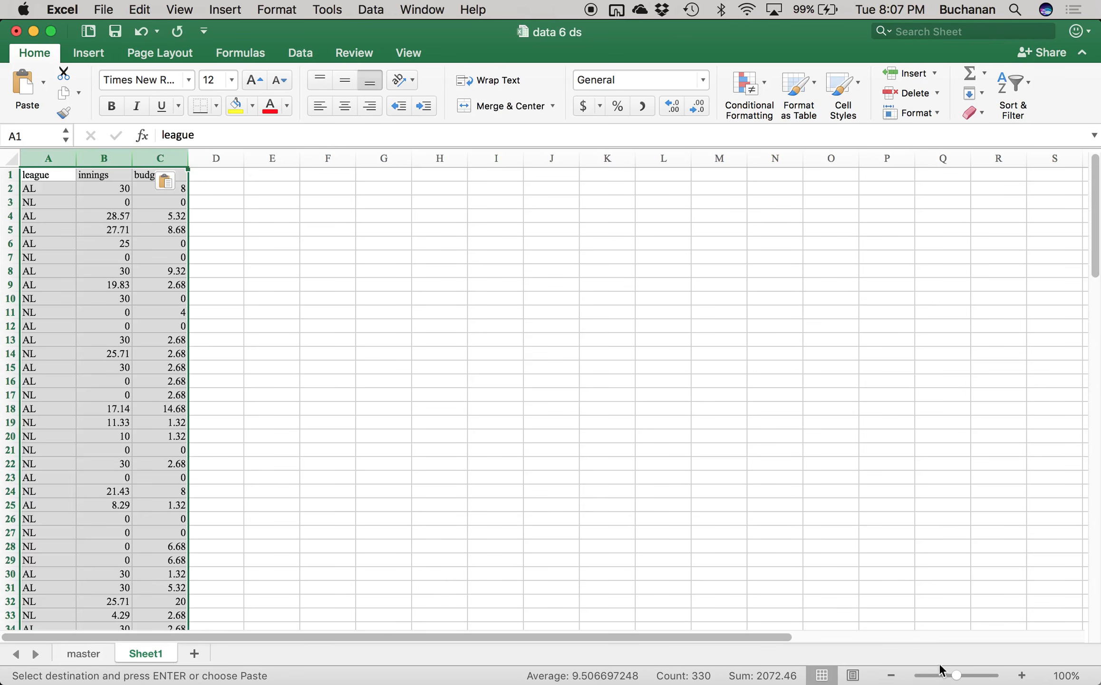
pyautogui.moveTo(959, 677); pyautogui.dragTo(970, 680)
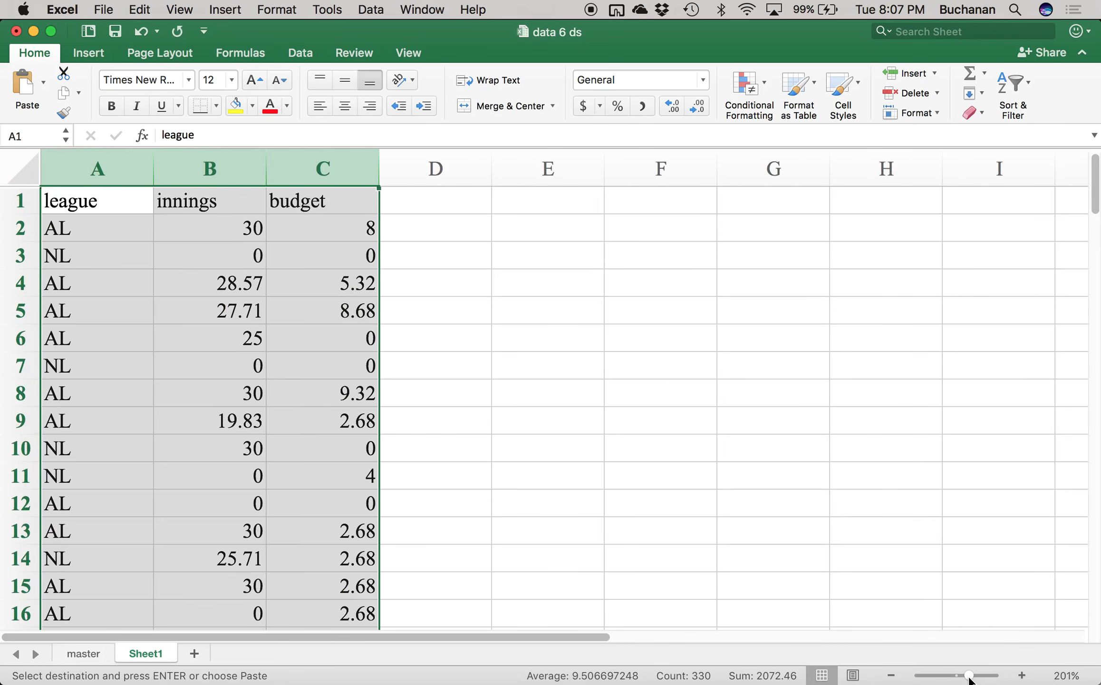
# Step: Replace every AL in the league column of the new sheet with 0
pyautogui.click(98, 170)
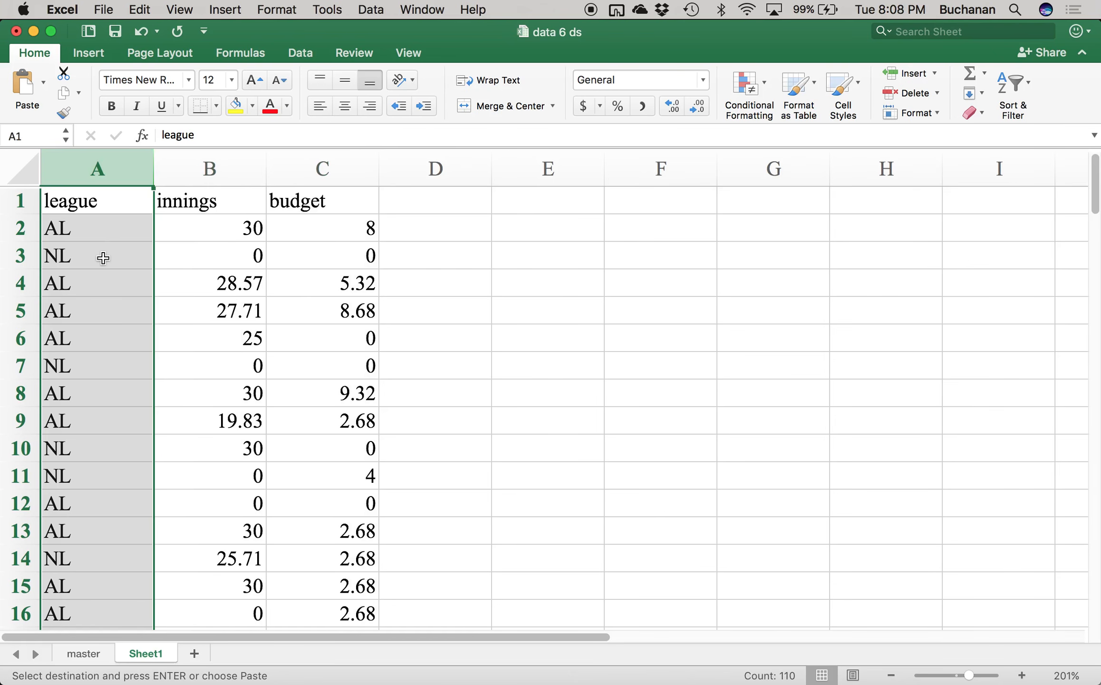
pyautogui.press('super+f')
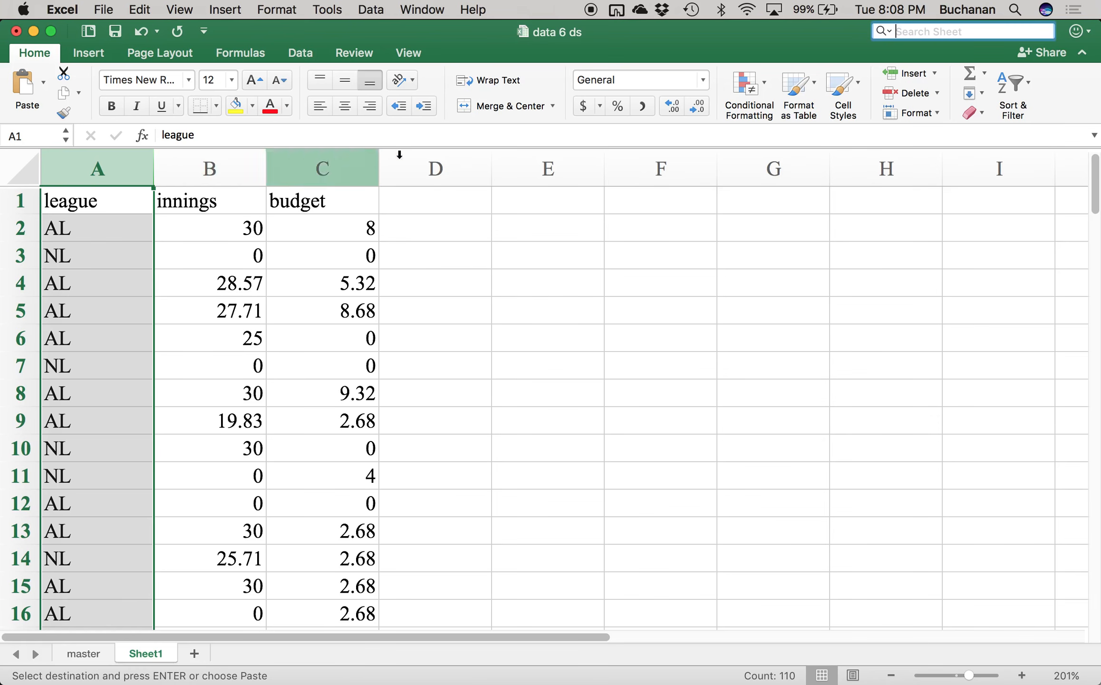
pyautogui.click(881, 33)
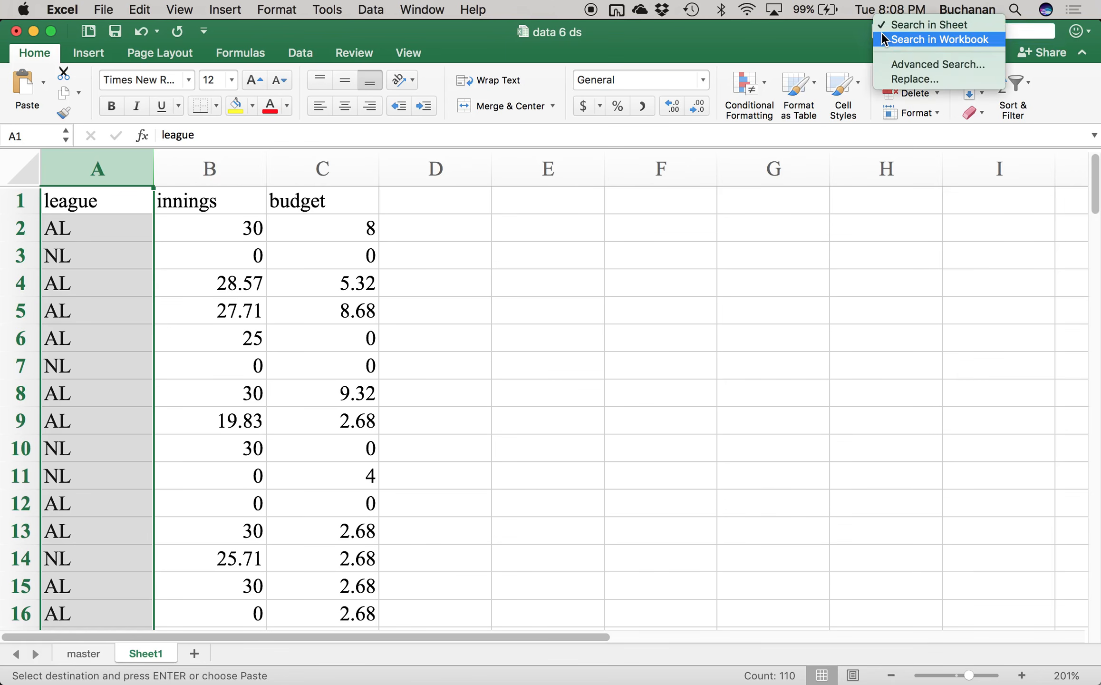
pyautogui.click(910, 78)
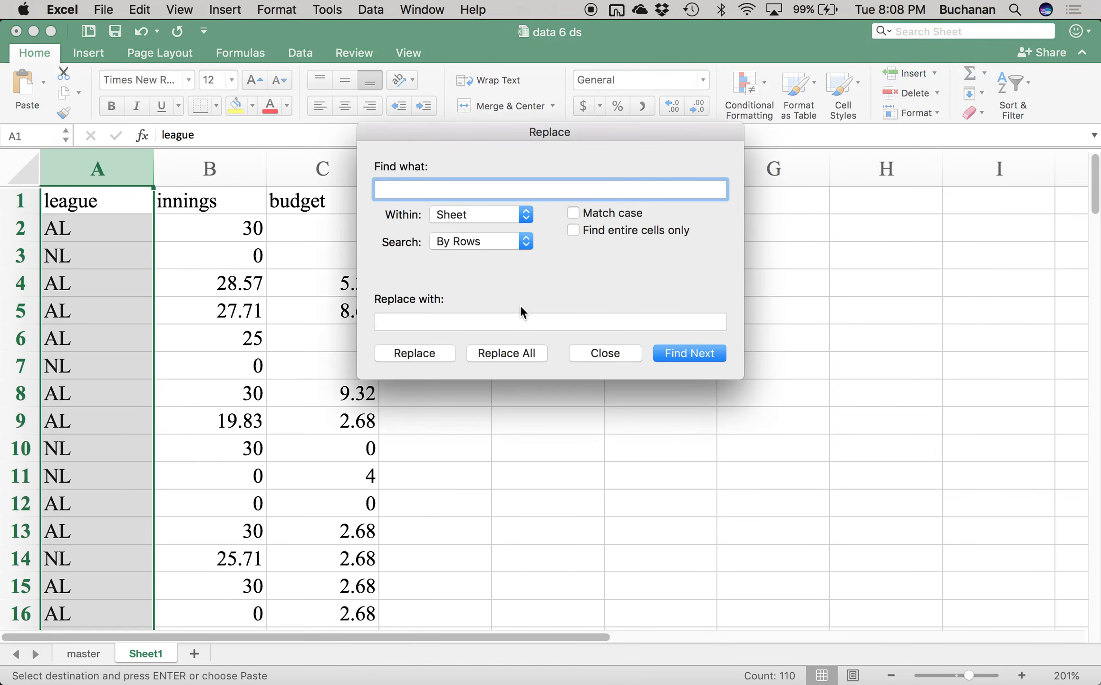
pyautogui.write('AL')
pyautogui.press('Tab')
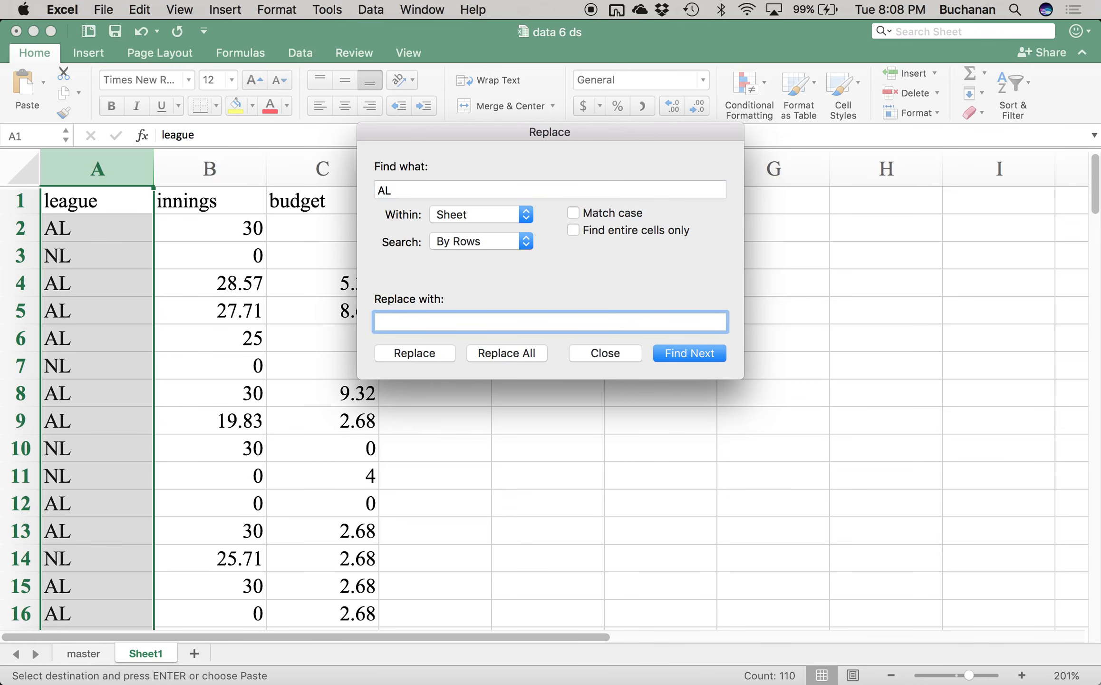
pyautogui.write('0')
pyautogui.click(500, 358)
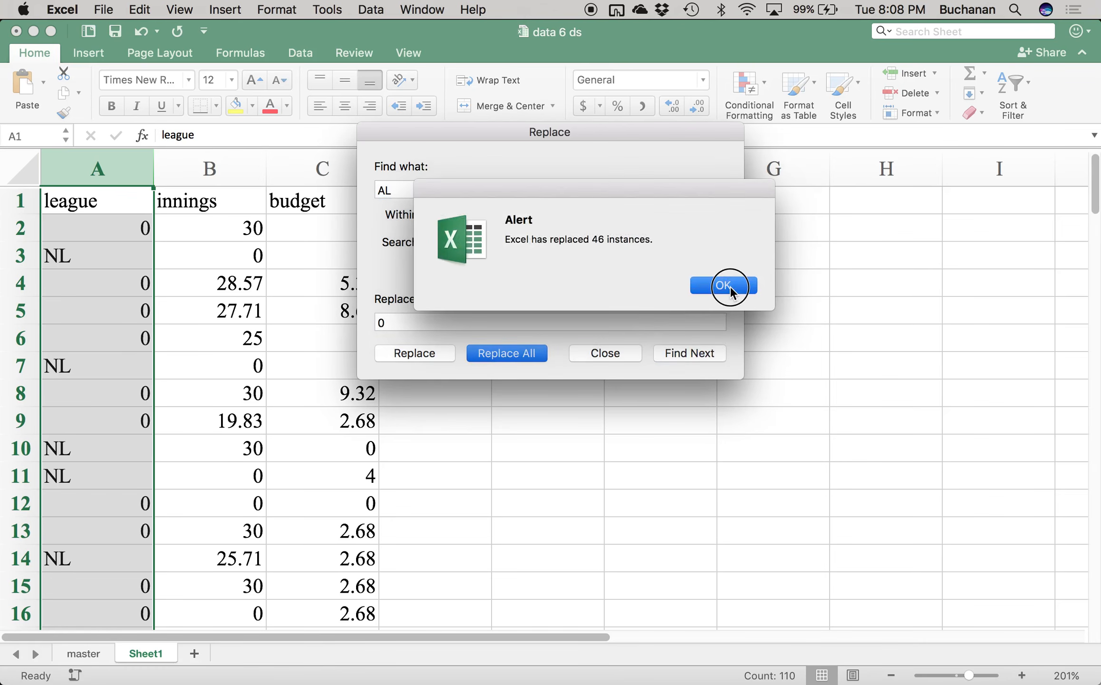
pyautogui.click(723, 285)
# Step: Replace every NL in the league column with 1 and close the Replace dialog
pyautogui.doubleClick(412, 189)
pyautogui.write('N')
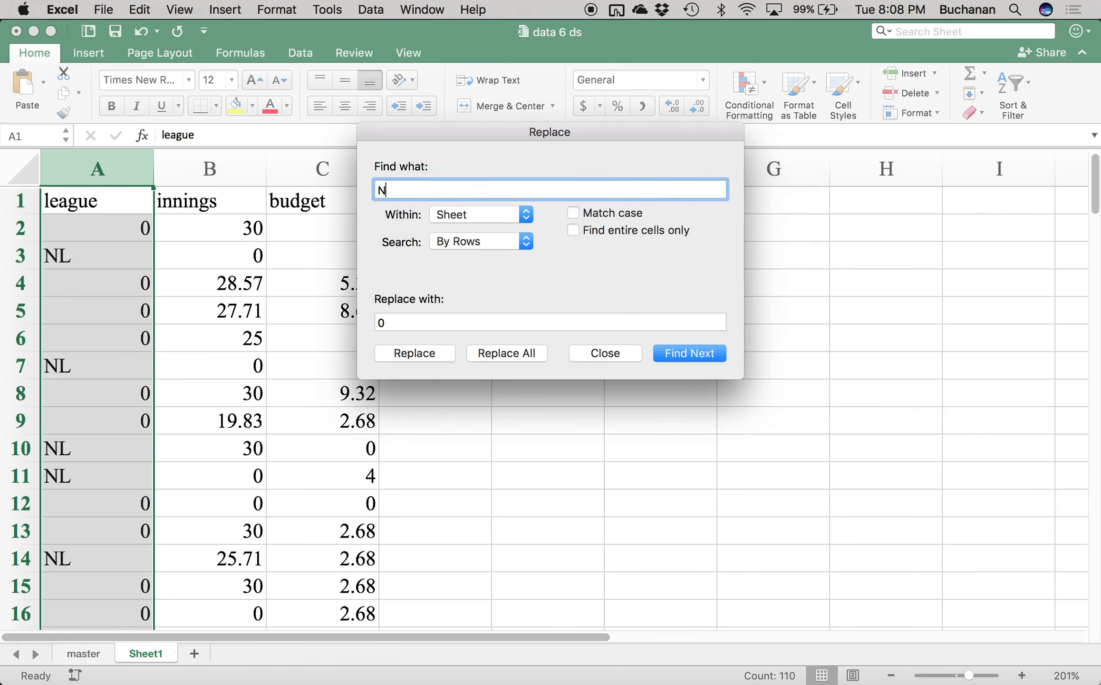
pyautogui.write('L')
pyautogui.press('Tab')
pyautogui.write('1')
pyautogui.click(668, 354)
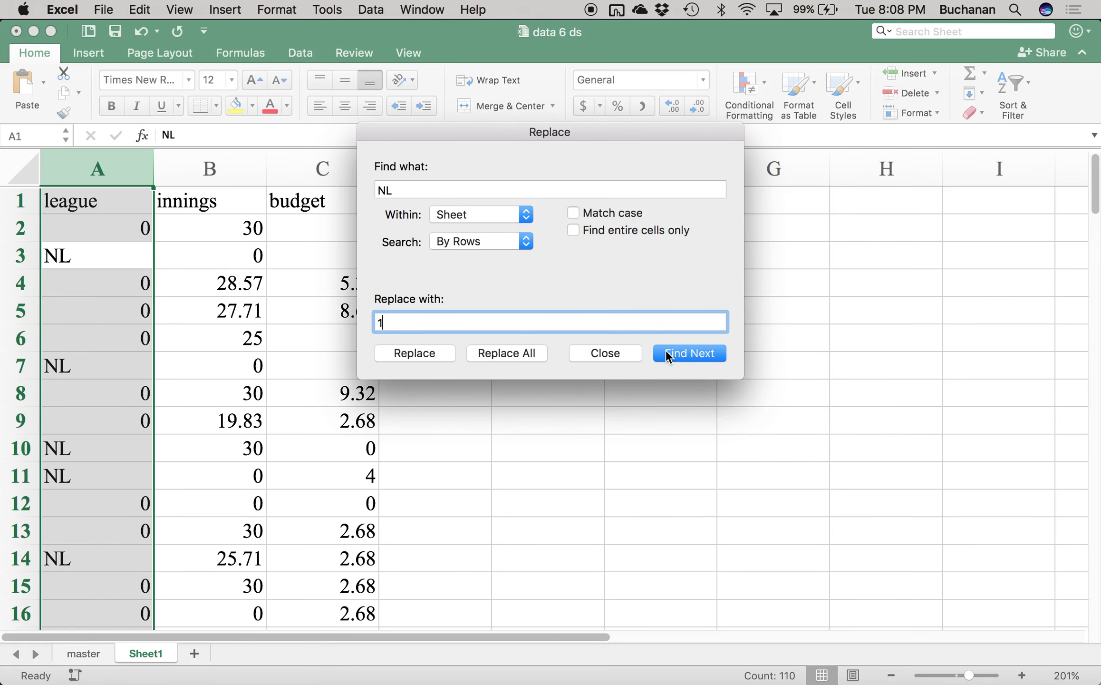
pyautogui.click(501, 351)
pyautogui.click(720, 287)
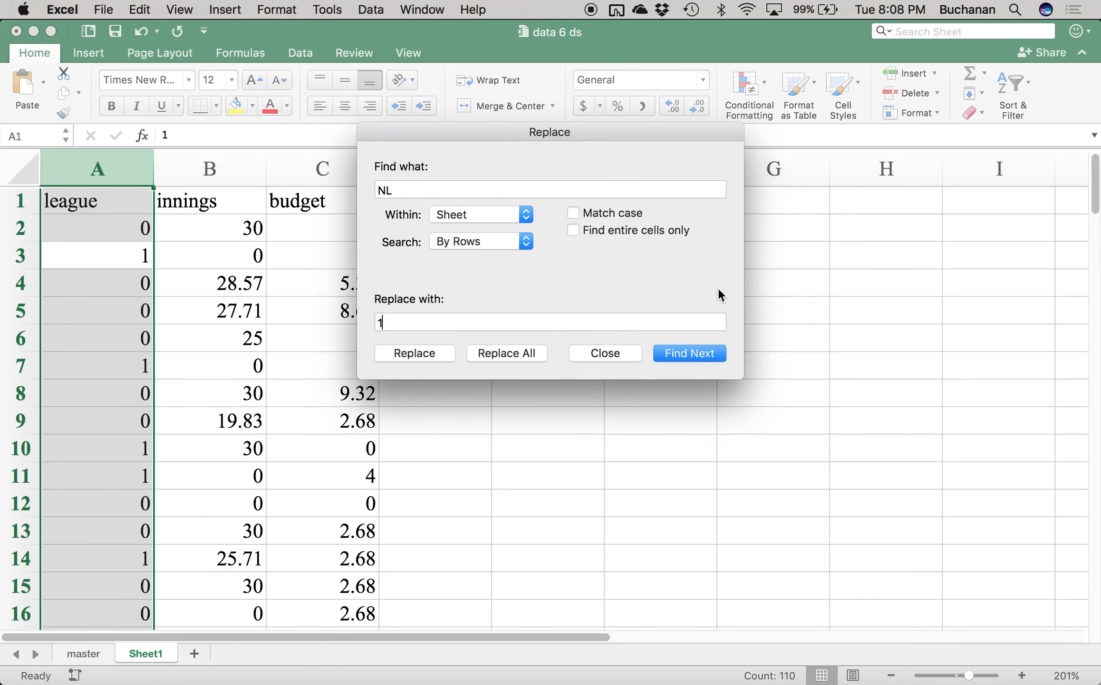
pyautogui.click(600, 353)
# Step: Add a coding key beside the data, with AL = 0 in cell E1 and NL = 1 in cell E2
pyautogui.click(507, 204)
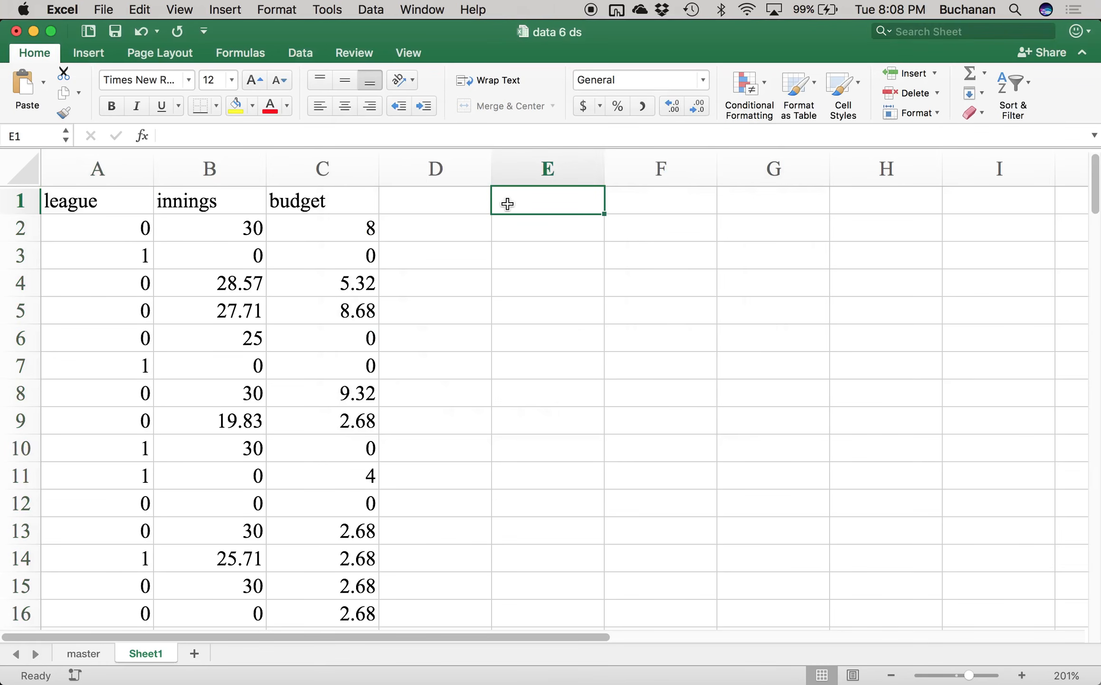
pyautogui.write('AL = 0')
pyautogui.click(511, 236)
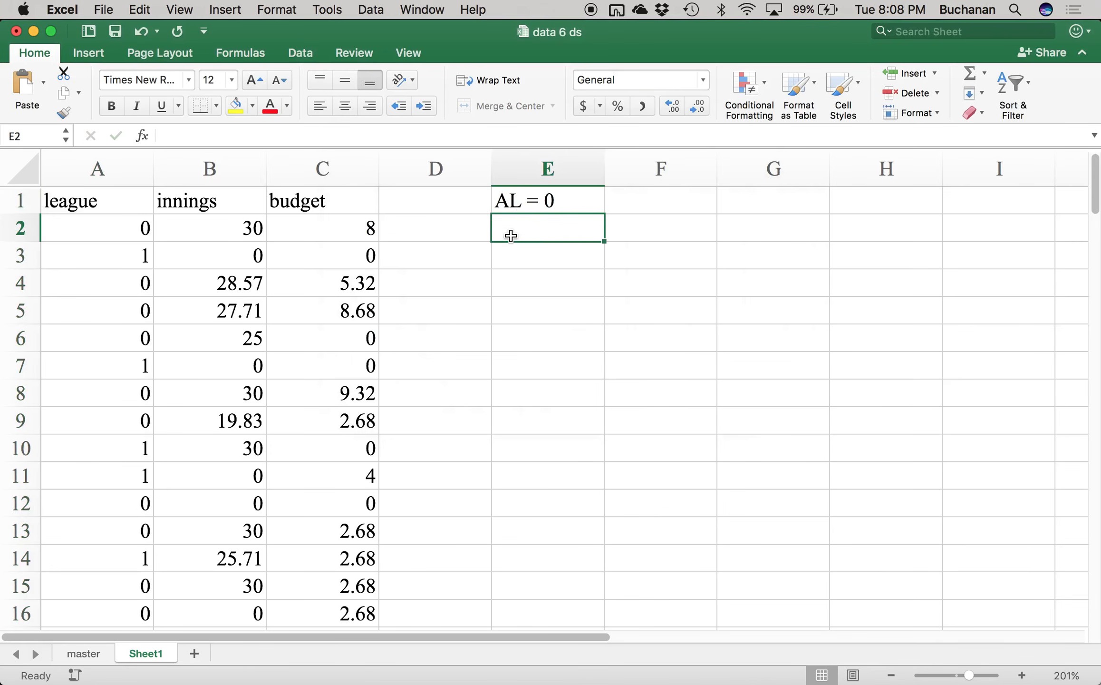
pyautogui.write('NL = 1')
pyautogui.click(546, 286)
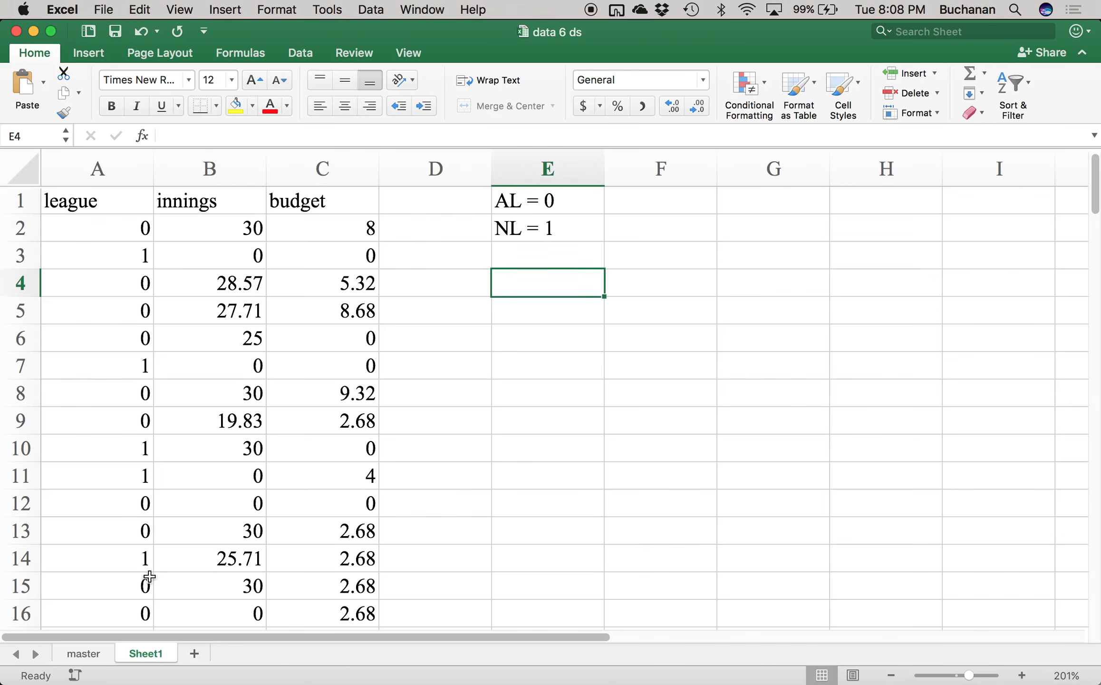
# Step: Rename Sheet1 as no typos
pyautogui.doubleClick(146, 652)
pyautogui.write('no typos')
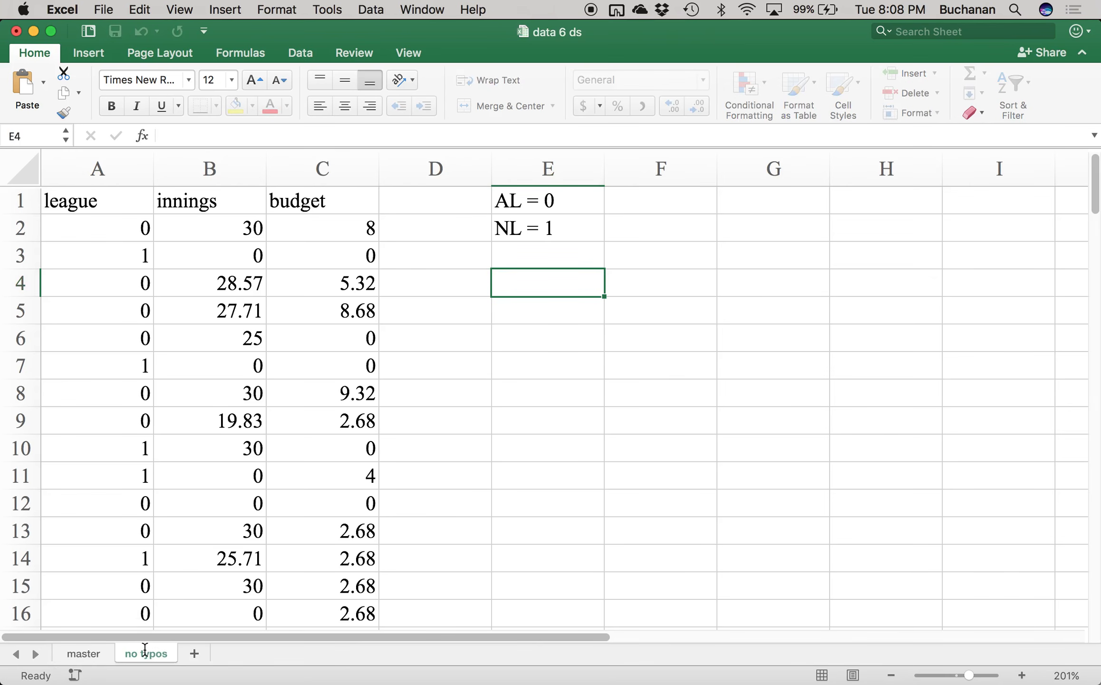
pyautogui.press('Return')
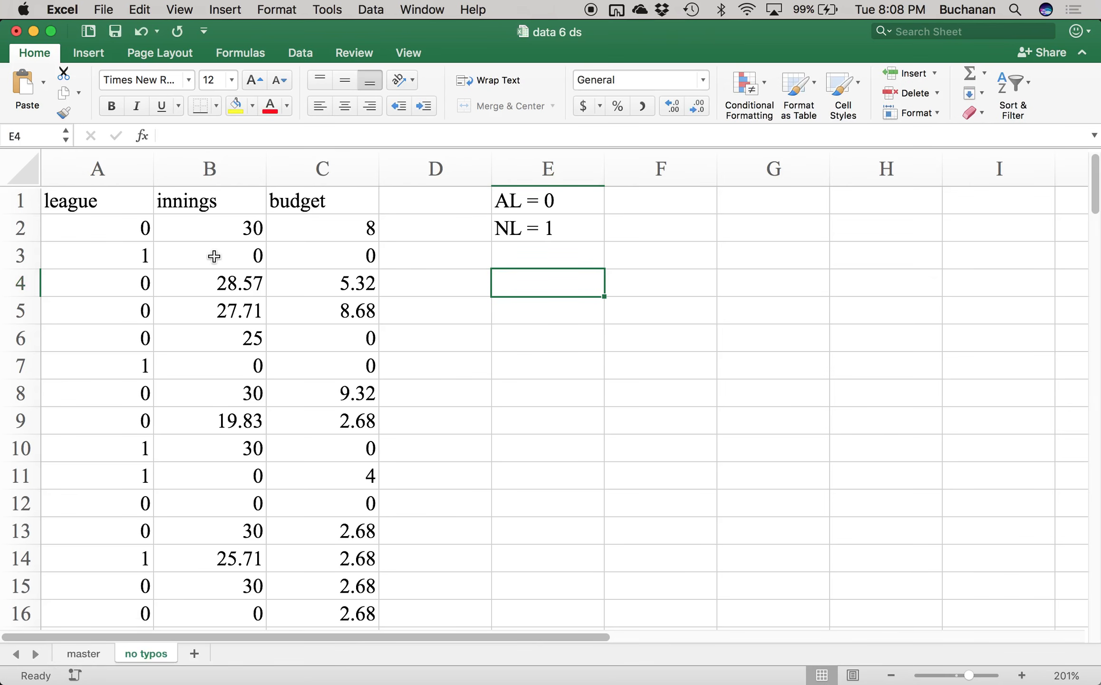
# Step: Check the data columns down to the last filled row, return to cell B2 and save the workbook
pyautogui.moveTo(227, 166); pyautogui.dragTo(320, 188)
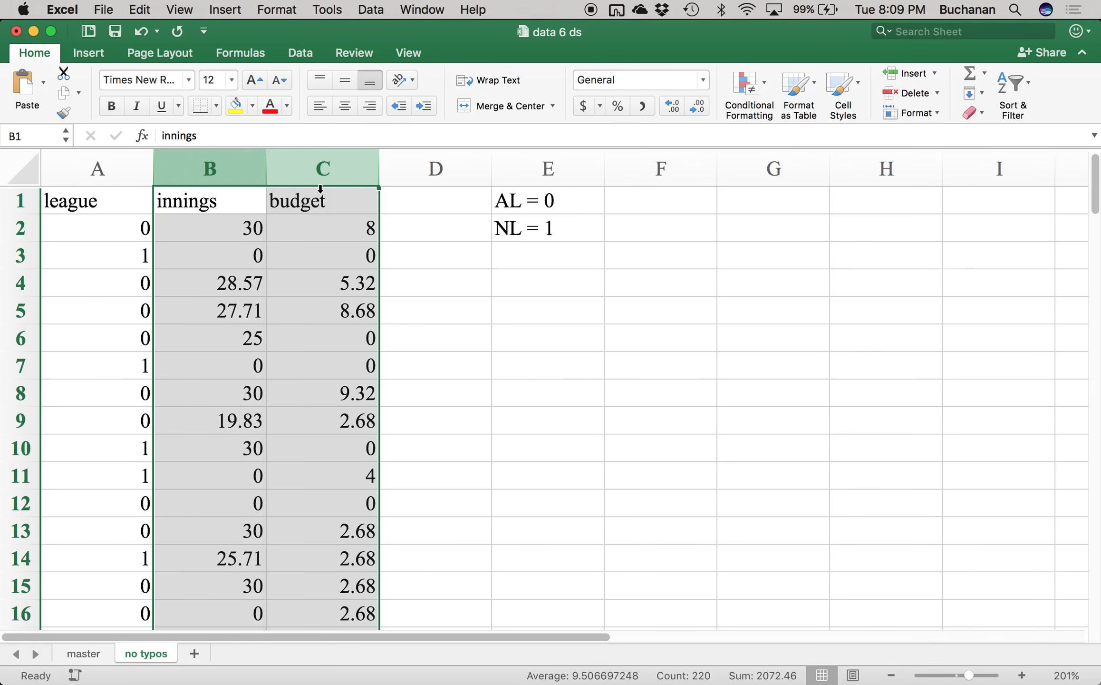
pyautogui.click(110, 255)
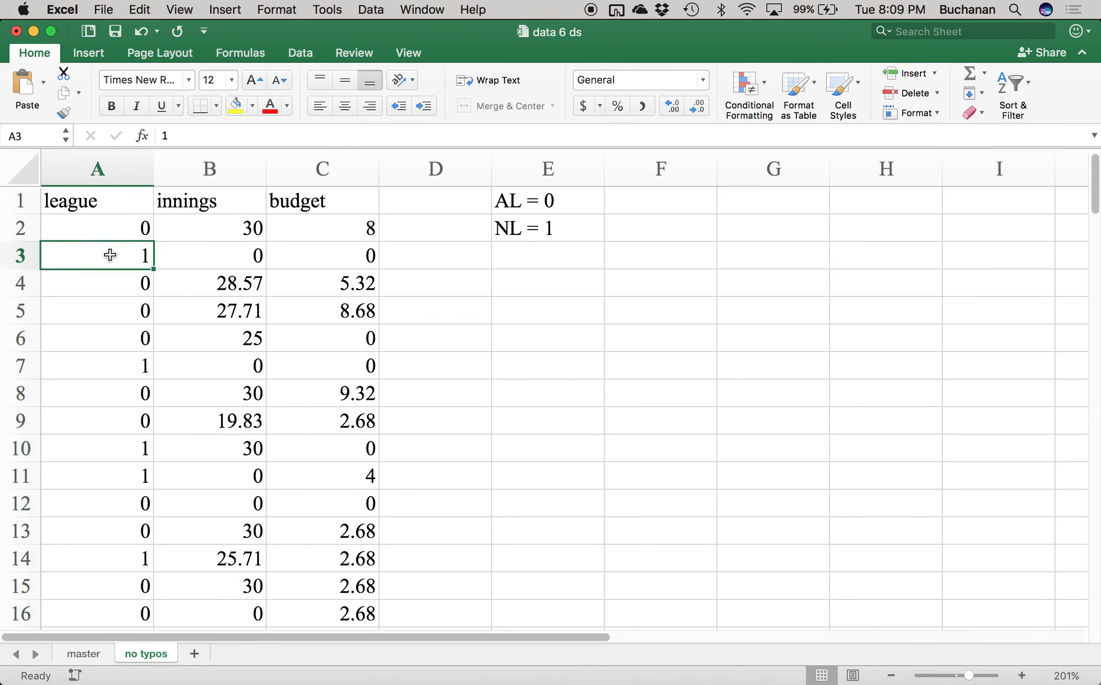
pyautogui.hotkey('ctrl', 'Down')
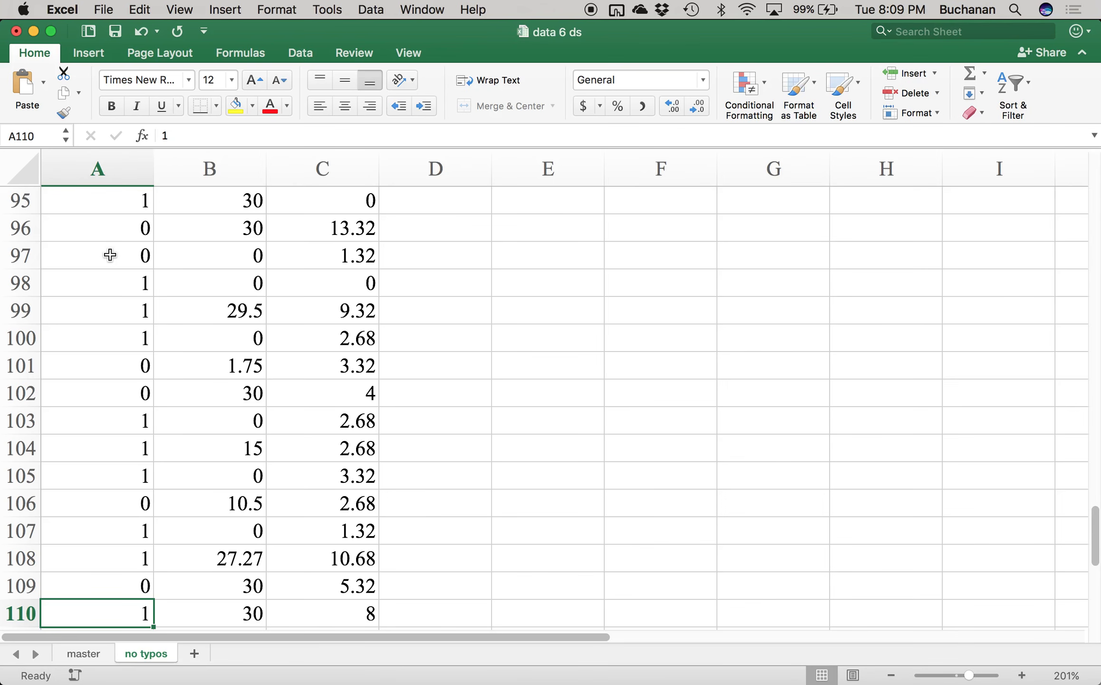
pyautogui.hotkey('ctrl', 'Up')
pyautogui.press('Right')
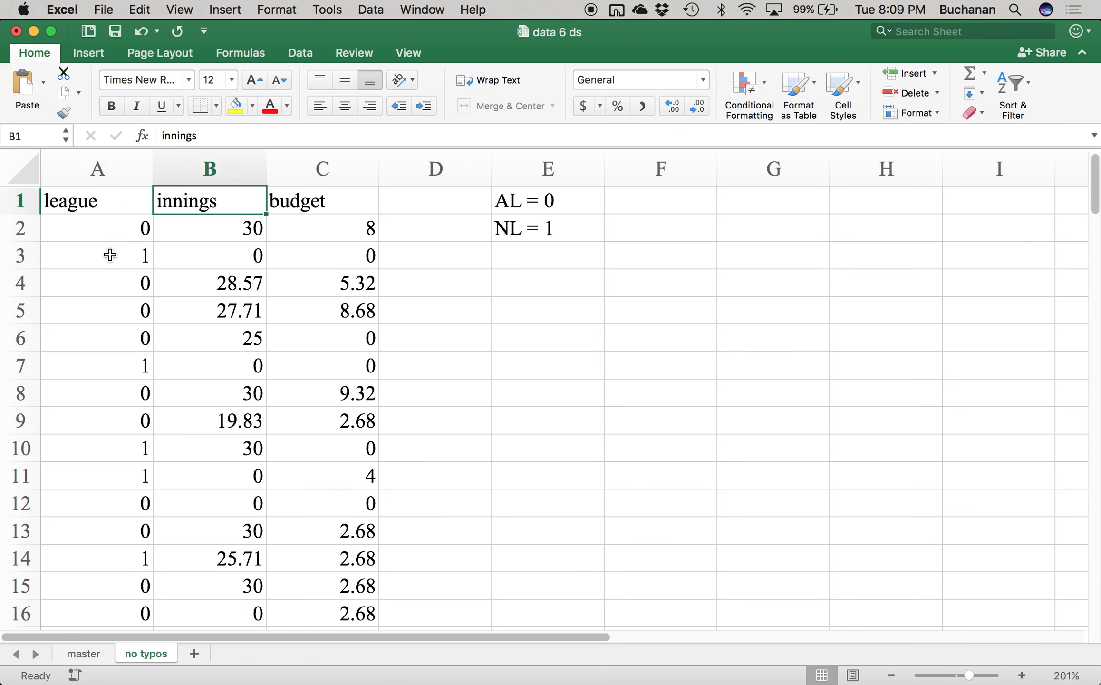
pyautogui.press('Down')
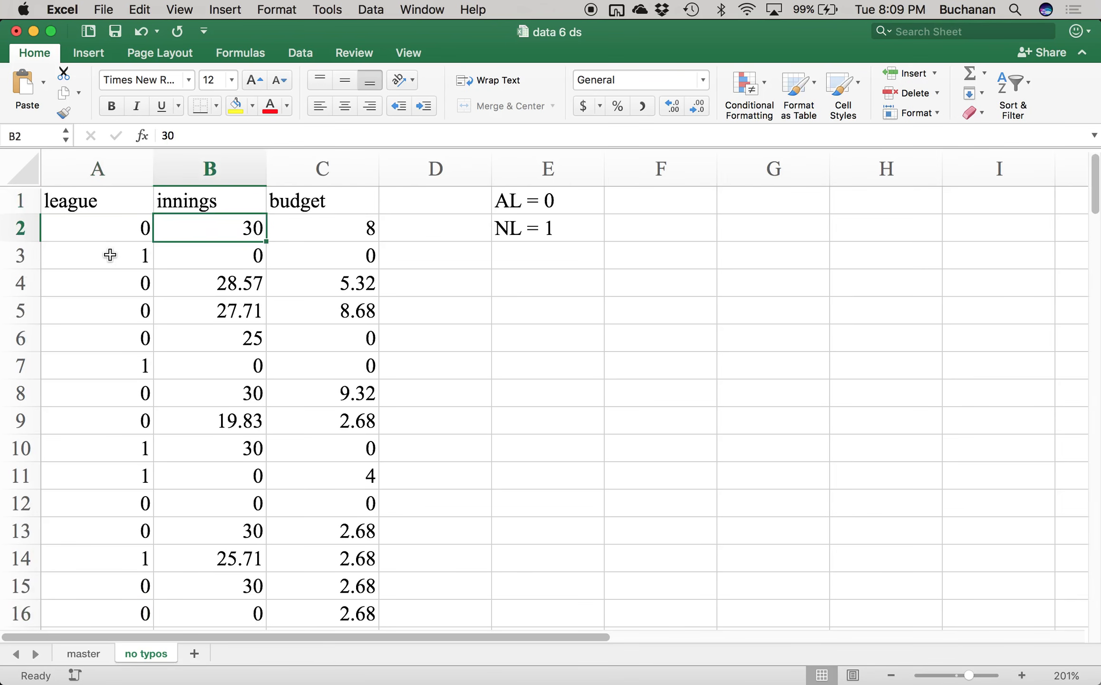
pyautogui.press('super+s')
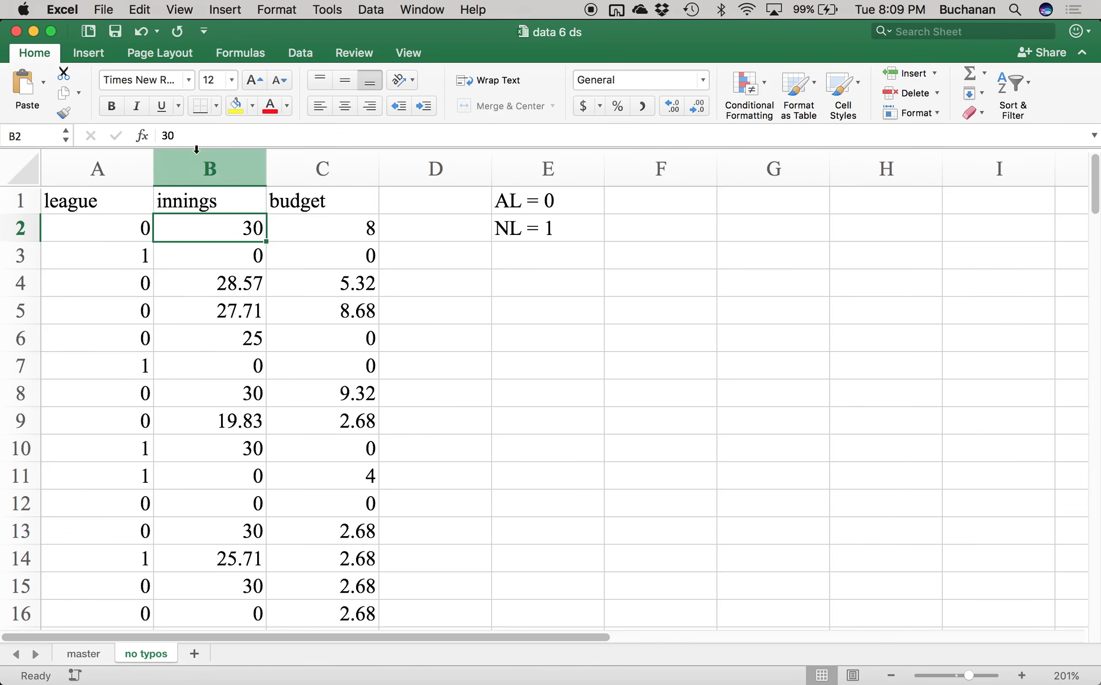
# Step: Run Descriptive Statistics on columns B:C with labels in the first row and summary statistics, output to a new worksheet
pyautogui.click(301, 52)
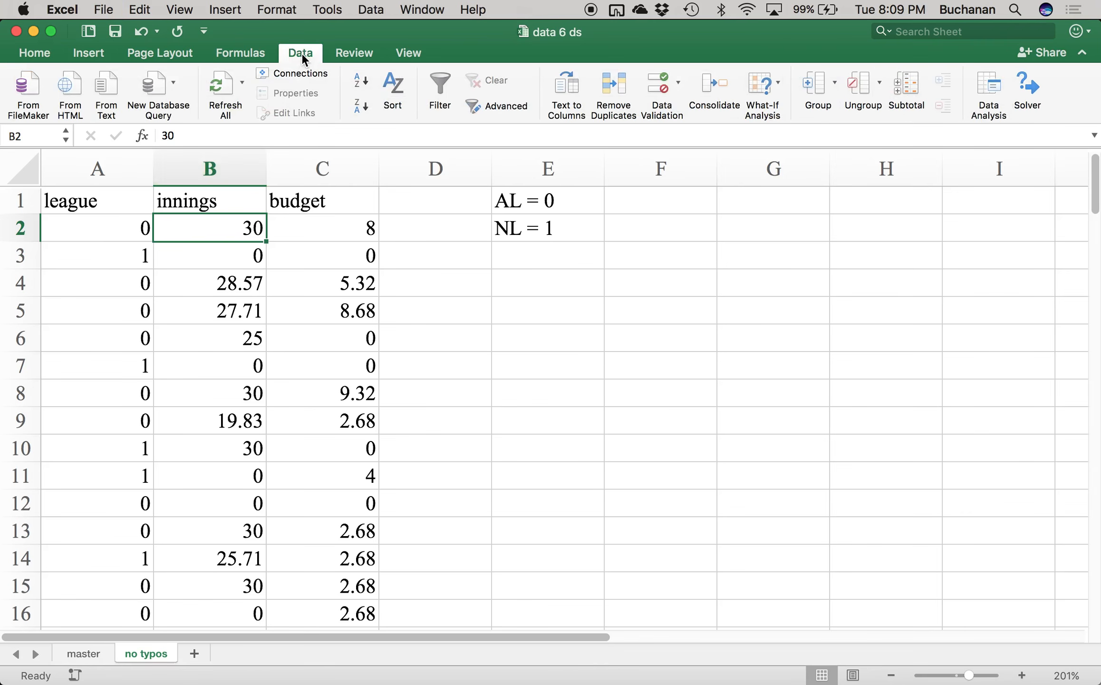
pyautogui.click(986, 97)
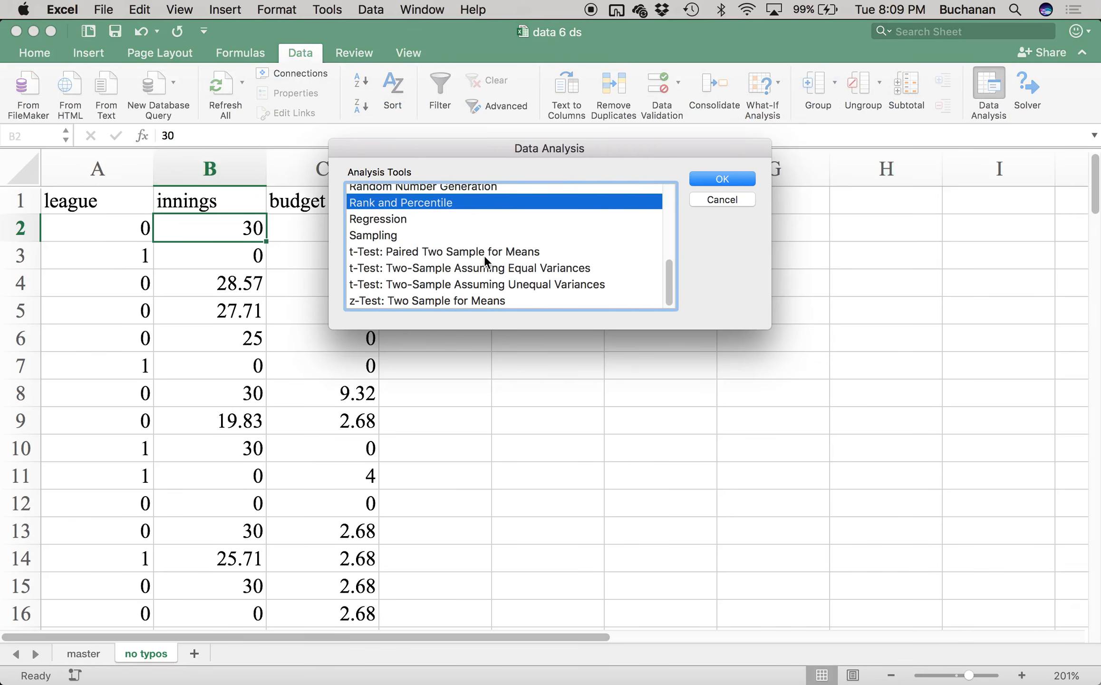
pyautogui.press('d')
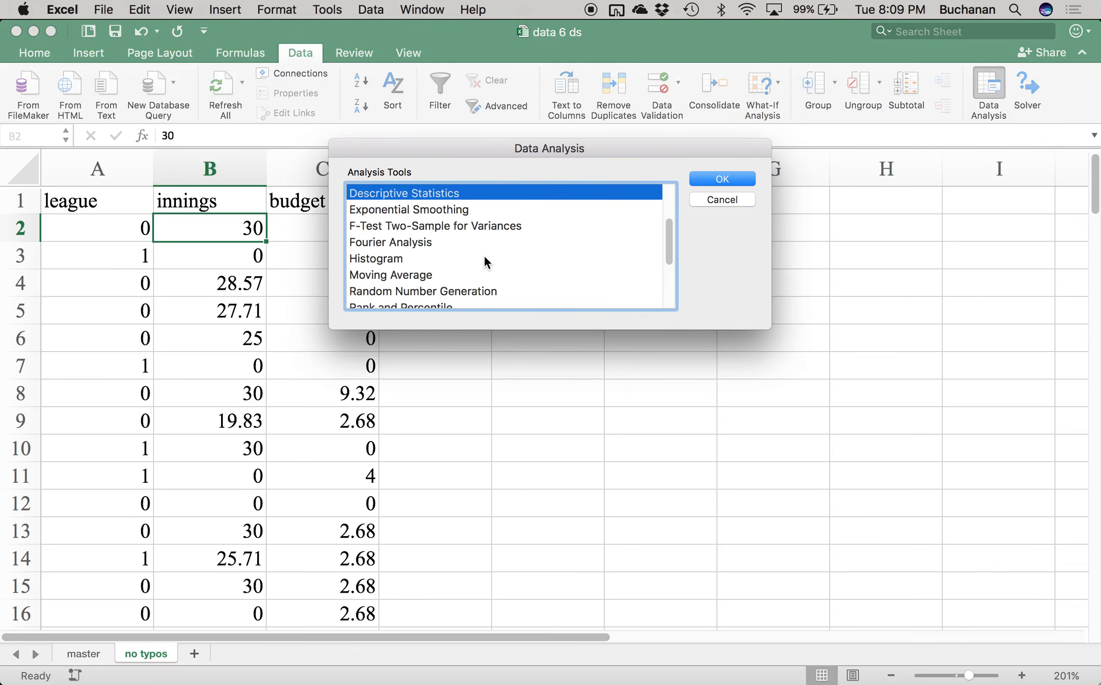
pyautogui.click(712, 182)
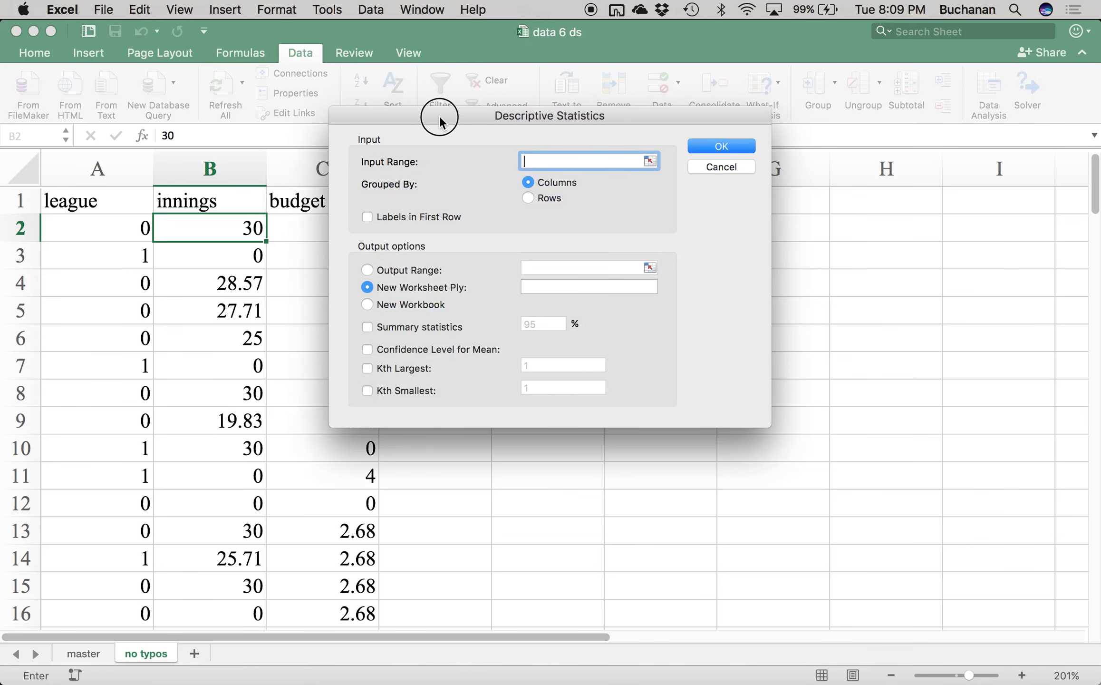
pyautogui.moveTo(322, 171); pyautogui.dragTo(256, 172)
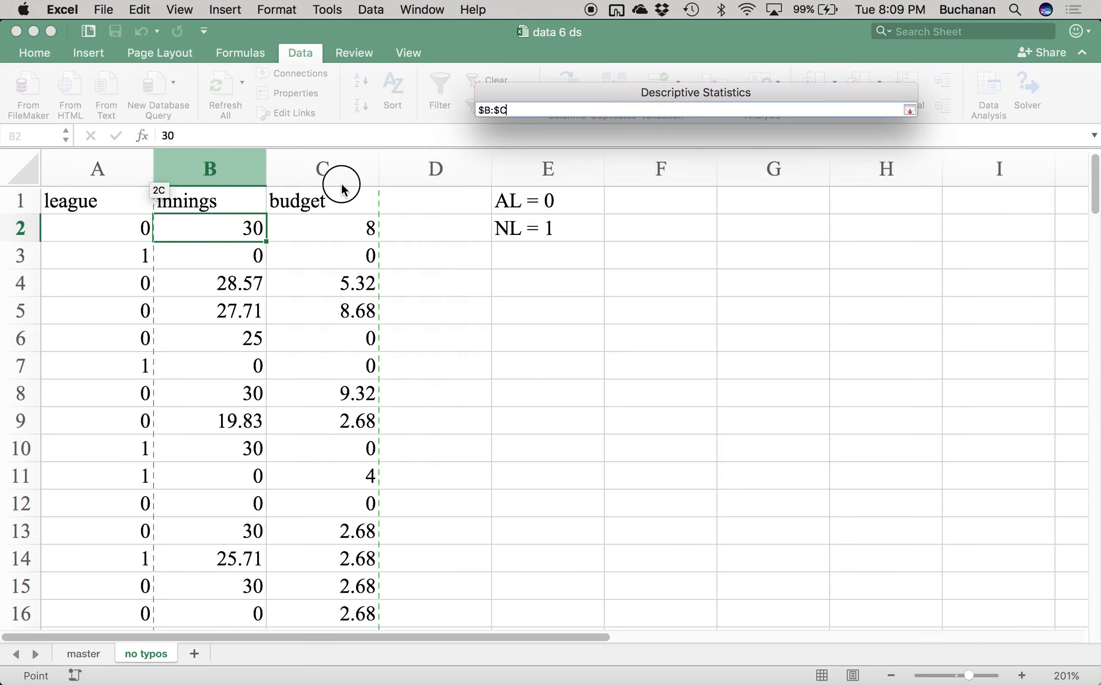
pyautogui.click(567, 214)
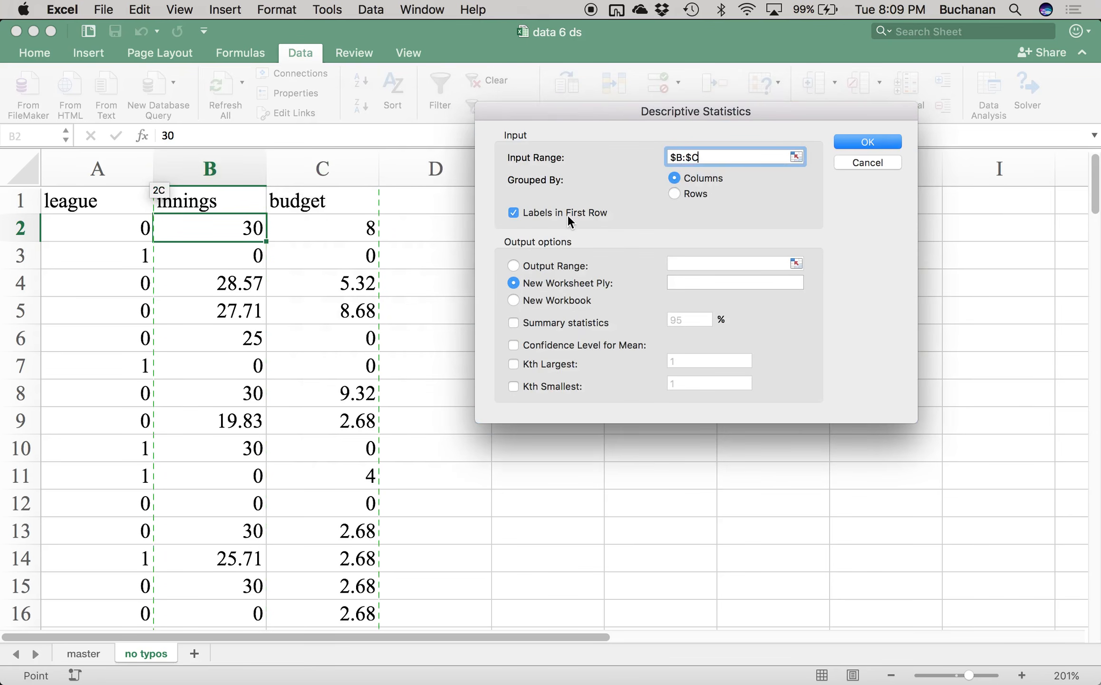
pyautogui.click(555, 322)
pyautogui.click(856, 141)
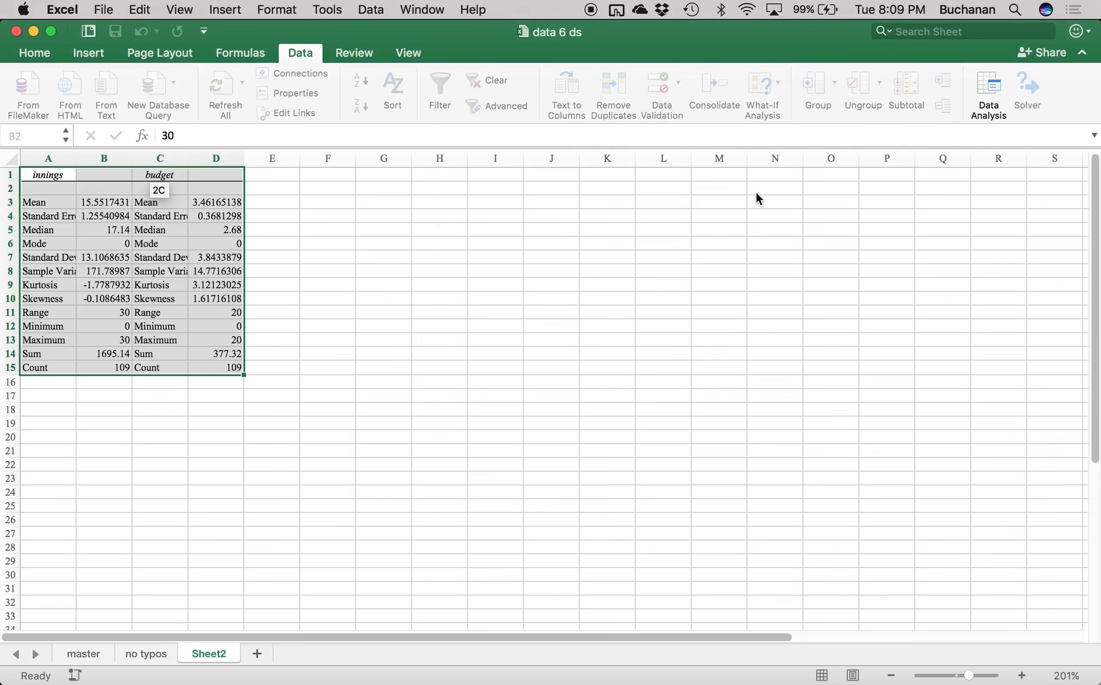
# Step: Check the minimum and maximum of innings and budget, and rename the statistics sheet as accuracy
pyautogui.click(958, 675)
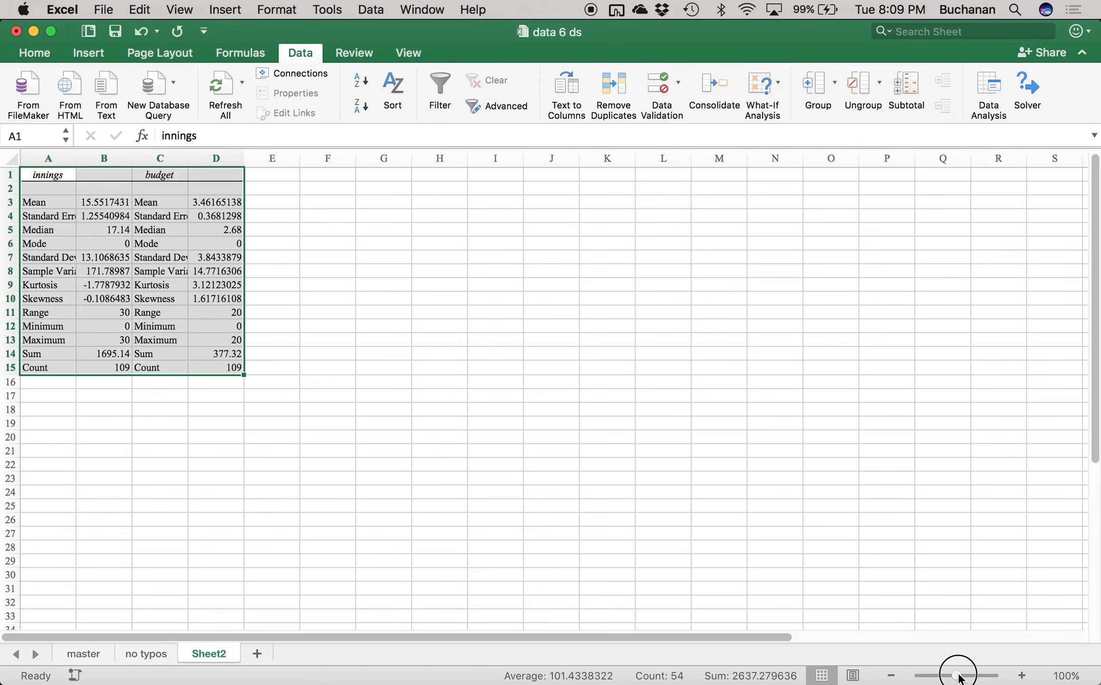
pyautogui.moveTo(958, 675); pyautogui.dragTo(966, 677)
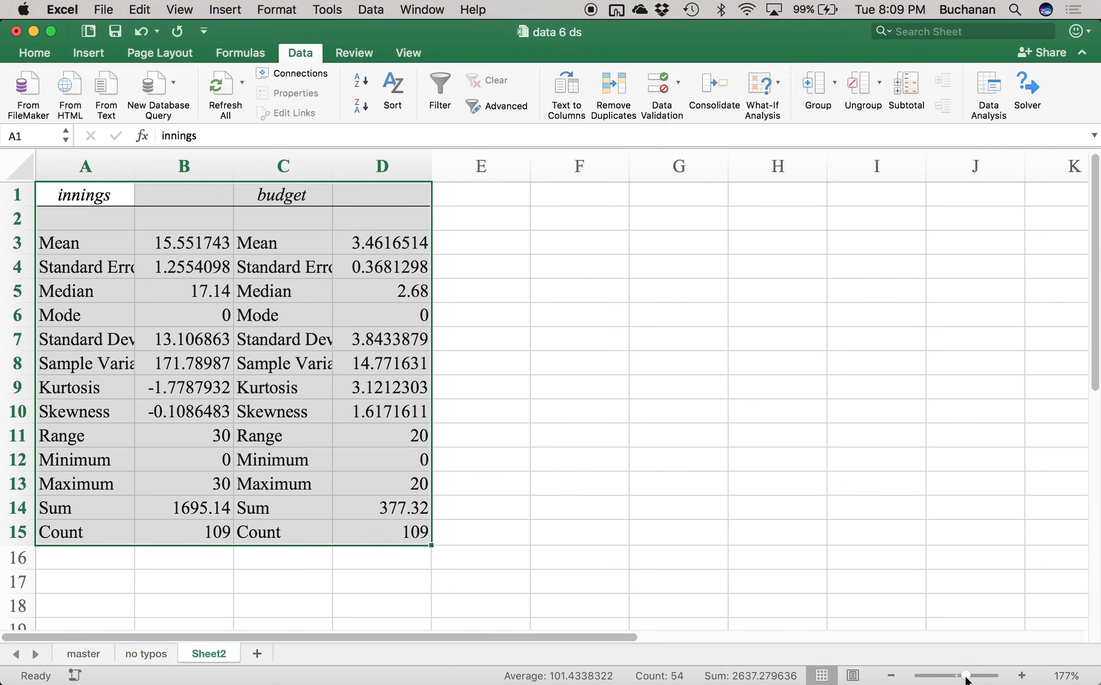
pyautogui.click(119, 501)
pyautogui.moveTo(185, 461); pyautogui.dragTo(188, 488)
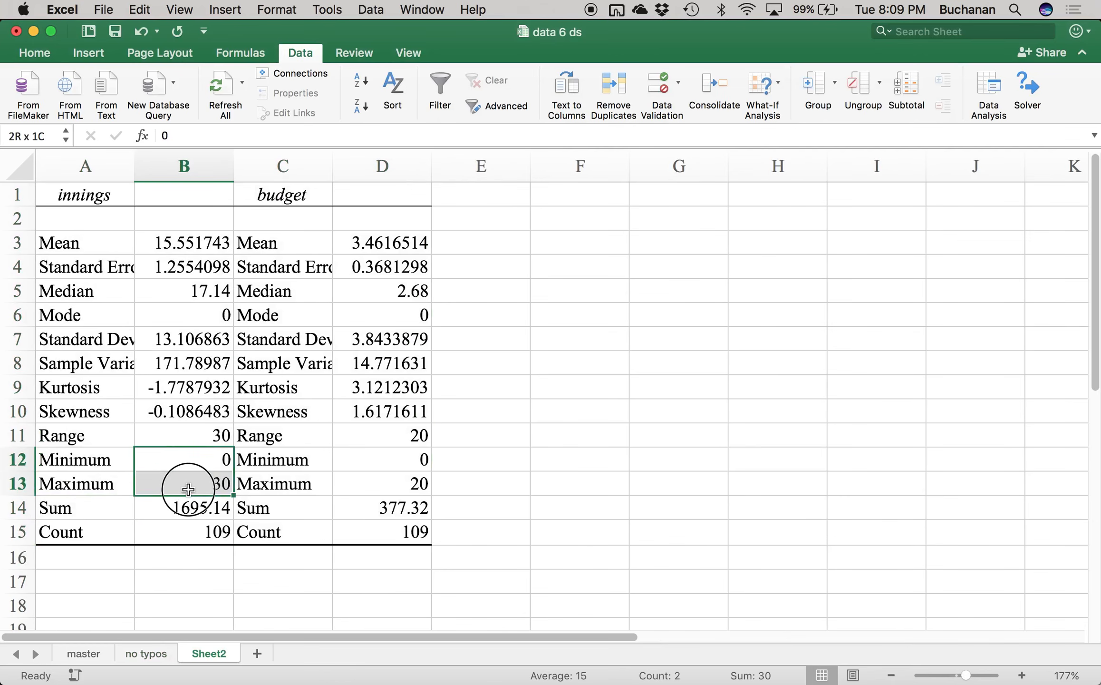
pyautogui.doubleClick(202, 651)
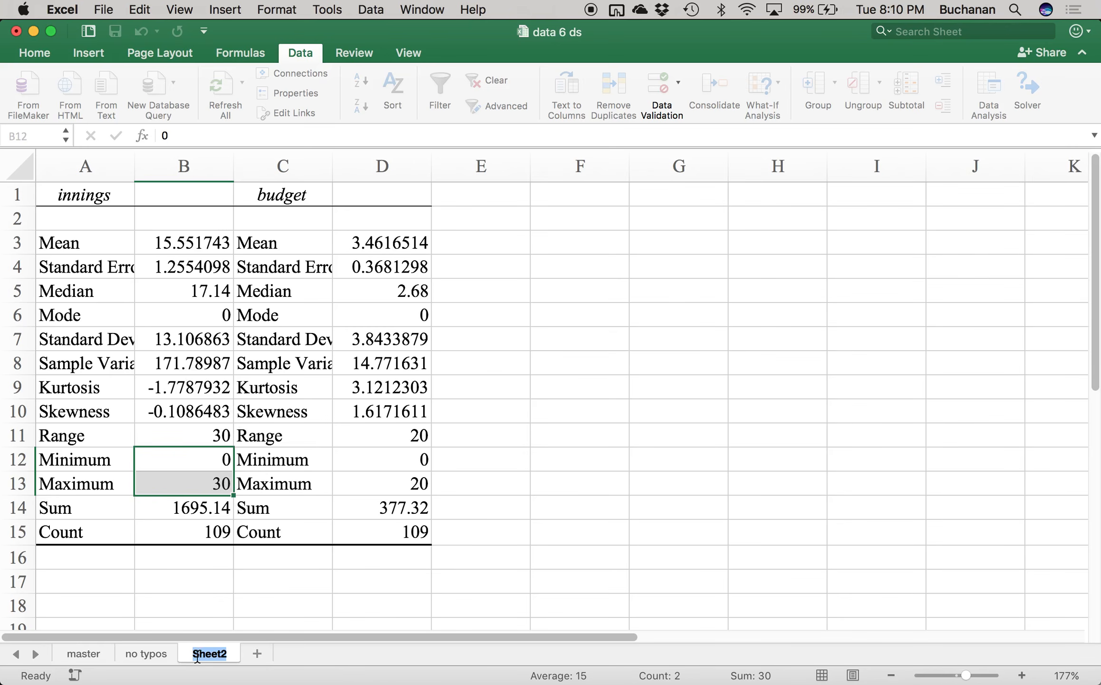
pyautogui.write('accuracy')
pyautogui.press('Return')
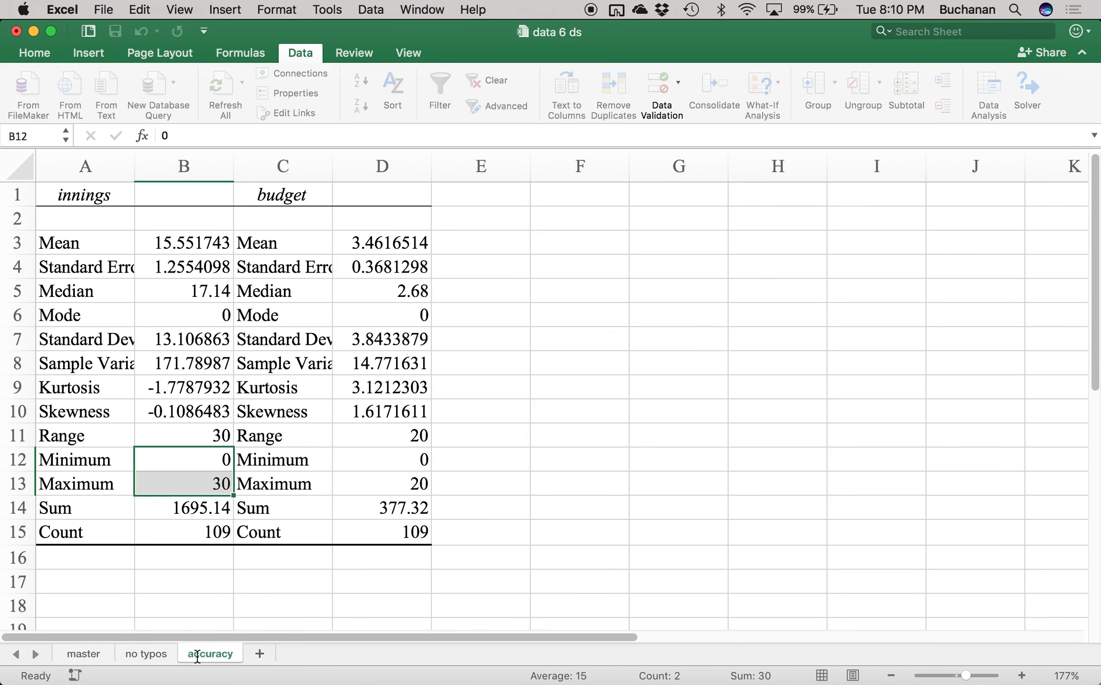
pyautogui.moveTo(388, 464); pyautogui.dragTo(375, 484)
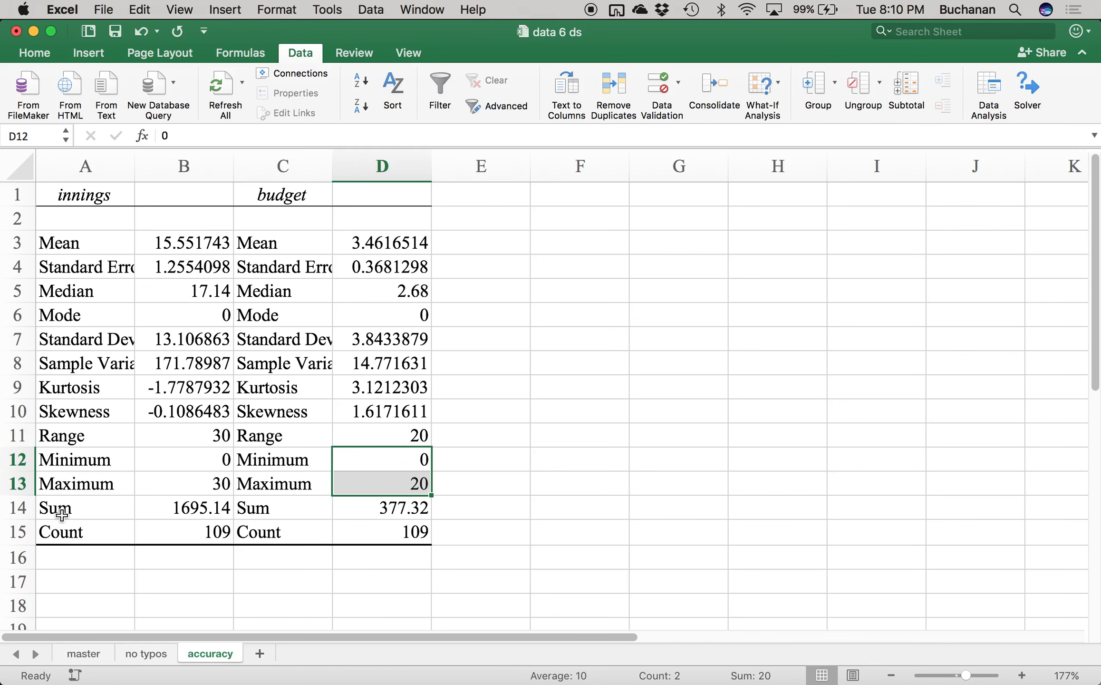
# Step: Copy the league, innings and budget columns from the no typos sheet into a new sheet
pyautogui.click(148, 652)
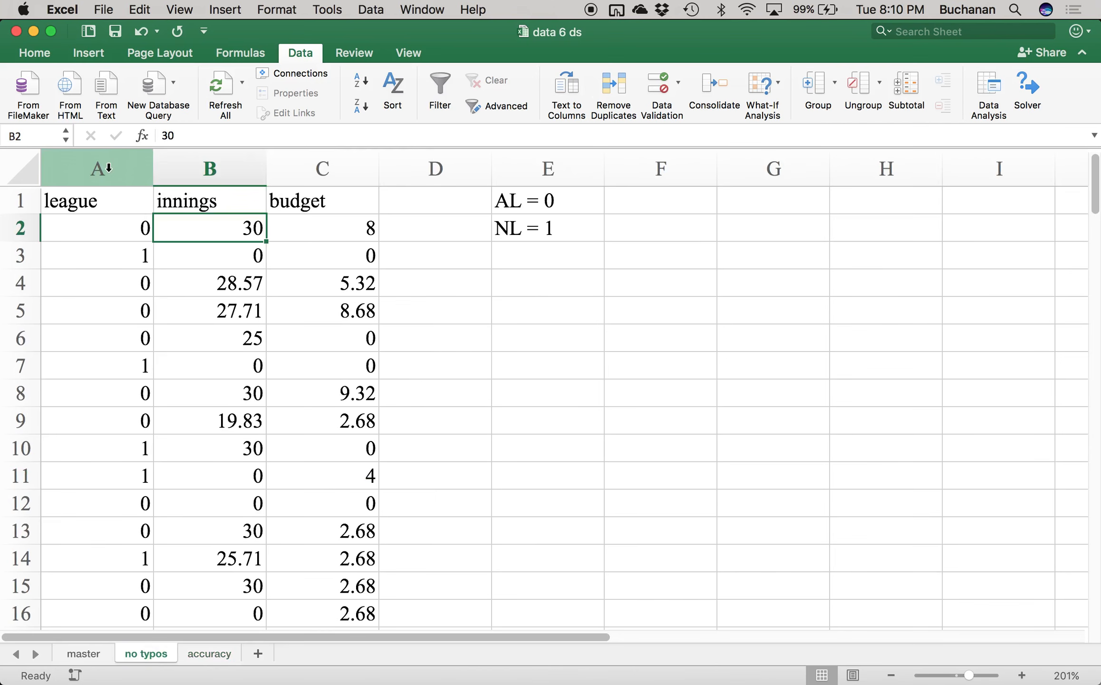
pyautogui.moveTo(109, 168); pyautogui.dragTo(288, 216)
pyautogui.press('super+c')
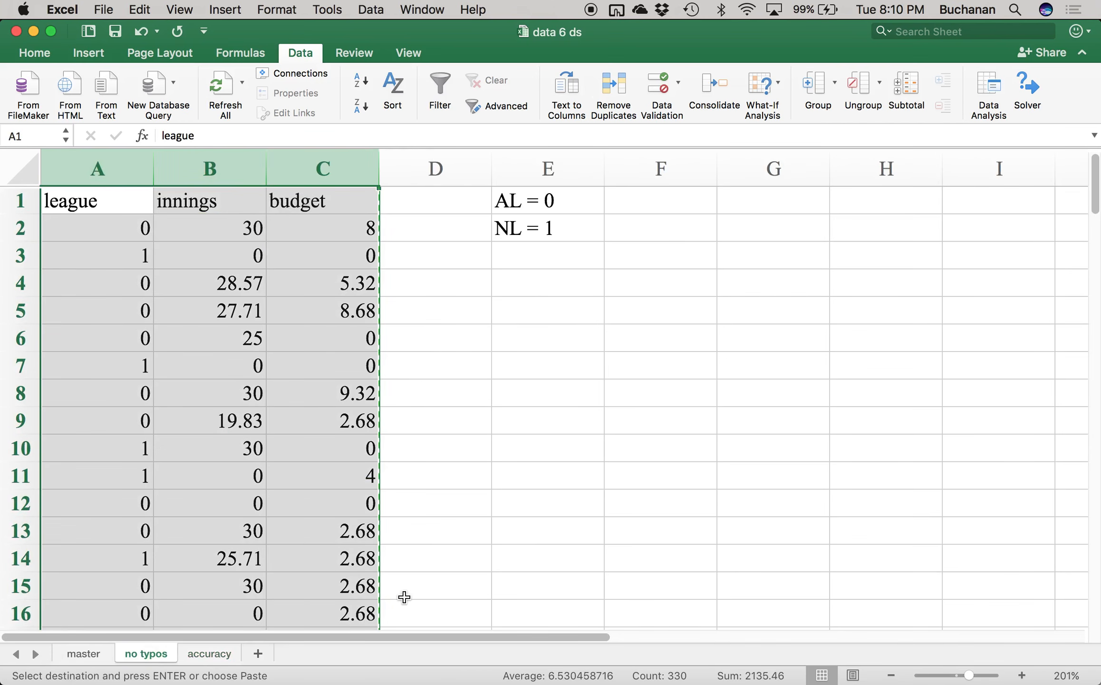
pyautogui.click(258, 653)
pyautogui.press('super+v')
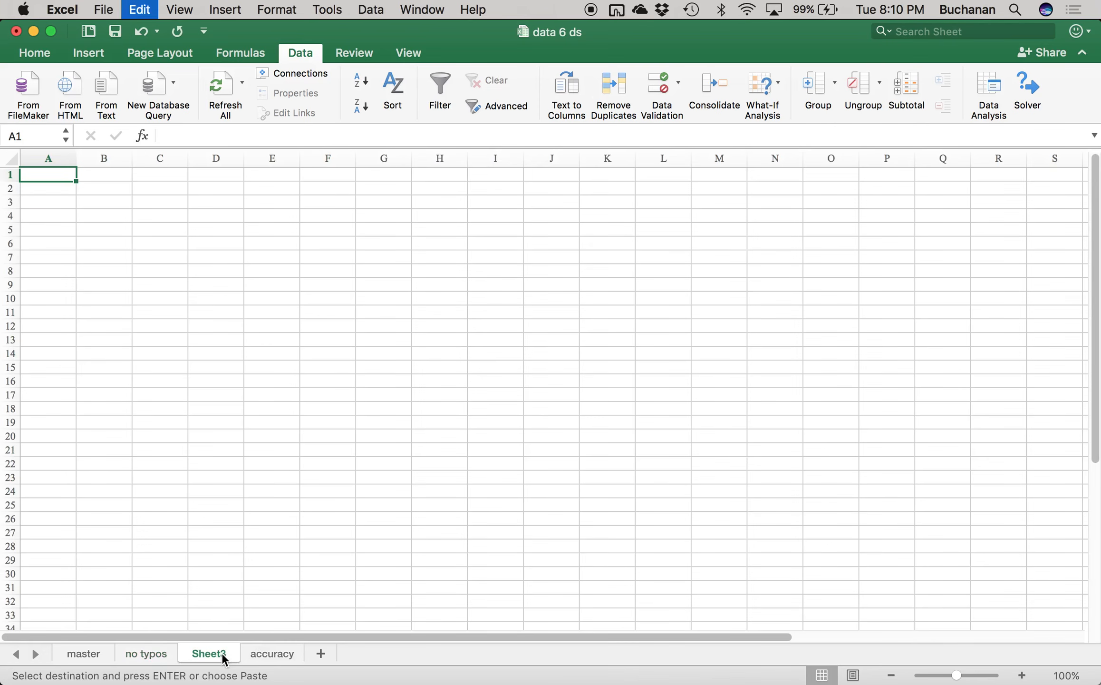
# Step: Rename the new sheet as missing
pyautogui.doubleClick(209, 653)
pyautogui.write('missing')
pyautogui.press('Return')
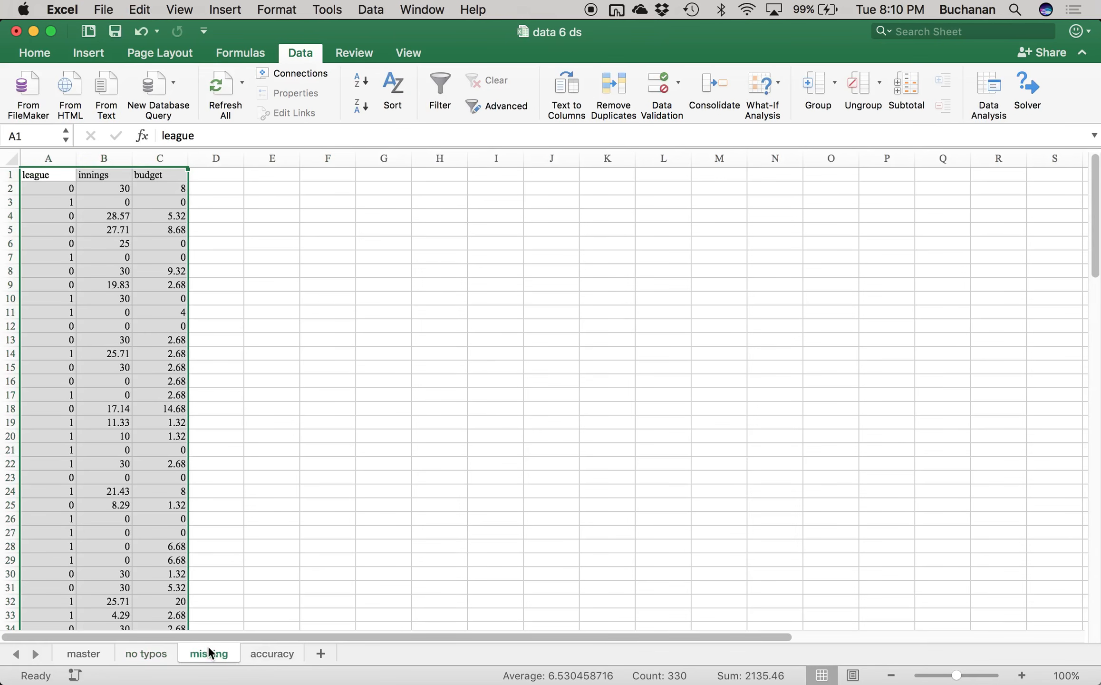
# Step: Rename the sheet with the copied data as no miss and move it after the accuracy sheet
pyautogui.doubleClick(209, 653)
pyautogui.write('no miss')
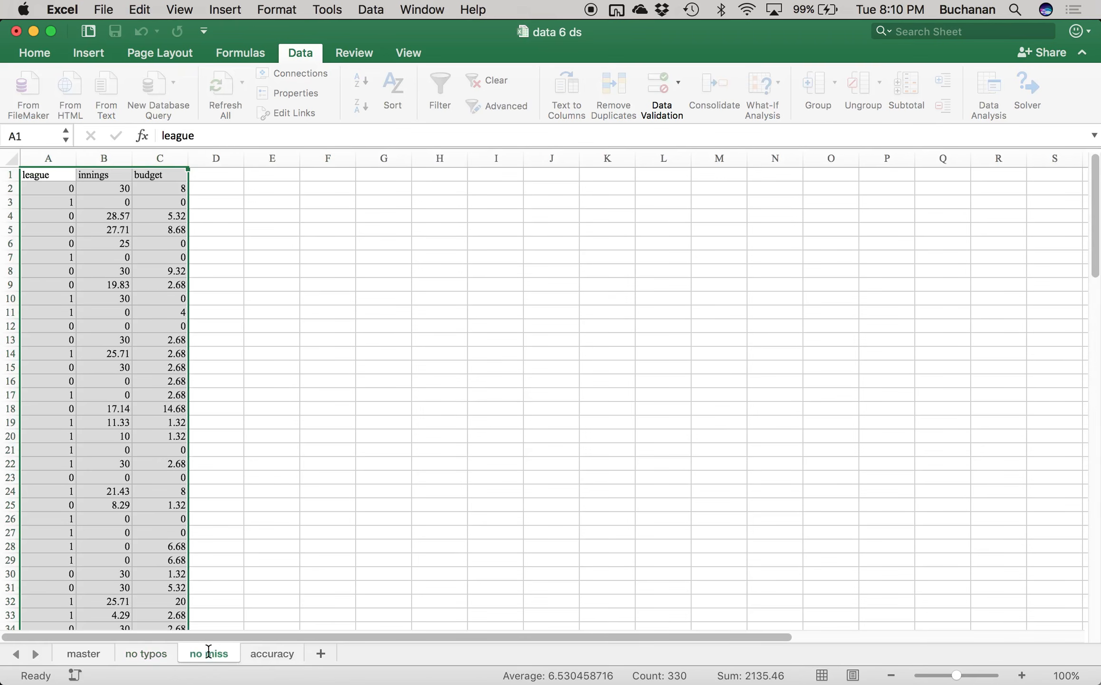
pyautogui.press('Return')
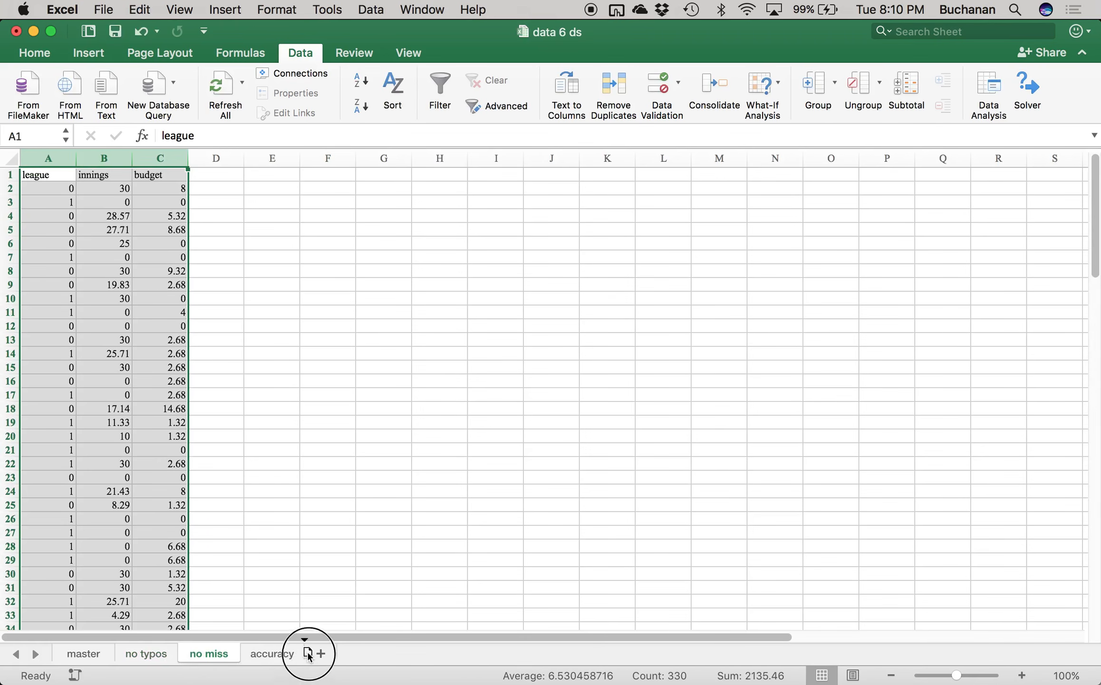
pyautogui.moveTo(309, 655); pyautogui.dragTo(309, 655)
# Step: Look through the copied data and add the heading percent in cell D1
pyautogui.moveTo(955, 675); pyautogui.dragTo(963, 675)
pyautogui.scroll(-10, 500, 422)
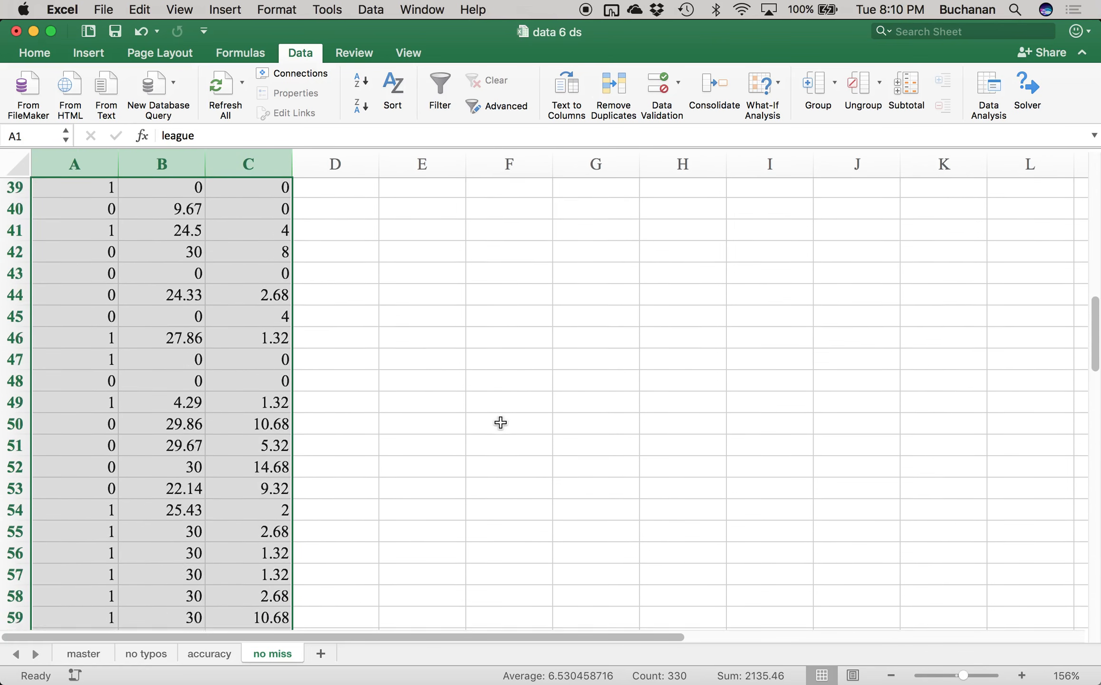
pyautogui.scroll(-3, 501, 422)
pyautogui.scroll(15, 500, 423)
pyautogui.click(329, 195)
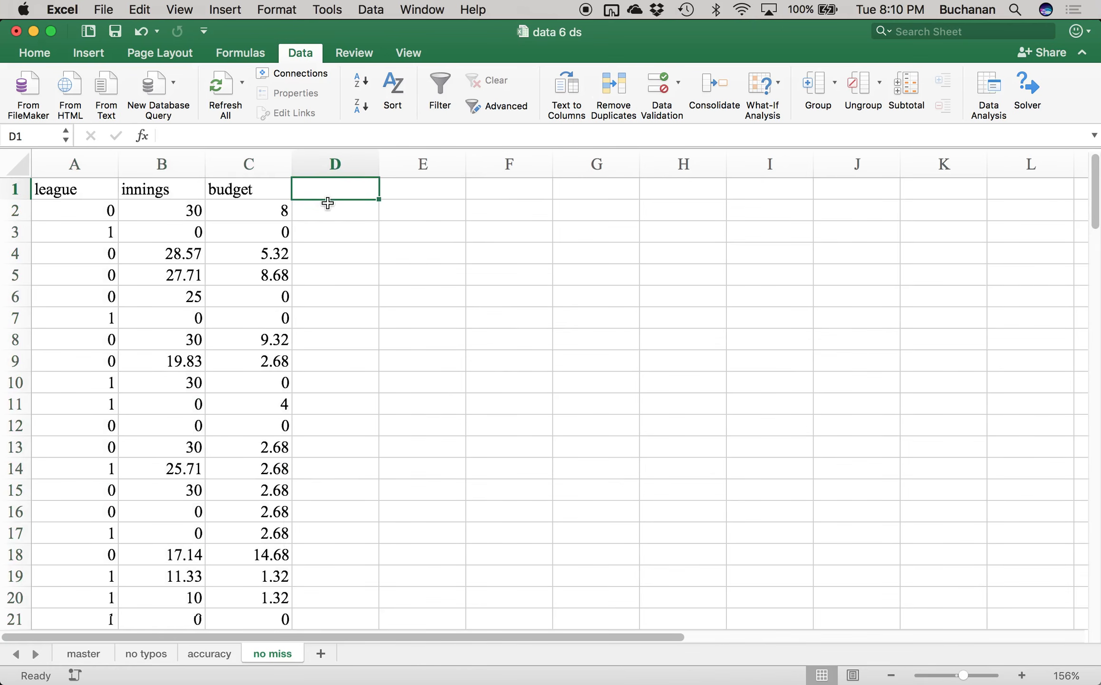
pyautogui.write('percent')
pyautogui.press('Return')
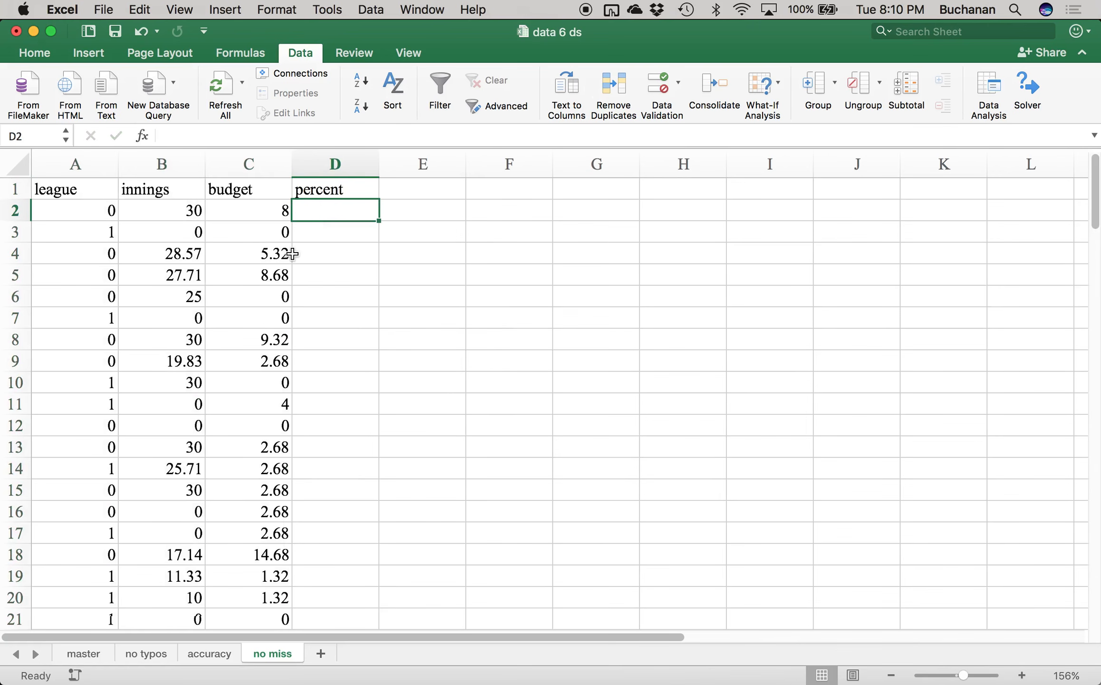
# Step: Enter the formula =COUNTA(A2:C2)/3*100 in cell D2 to calculate the row's percentage of filled cells
pyautogui.write('=counta')
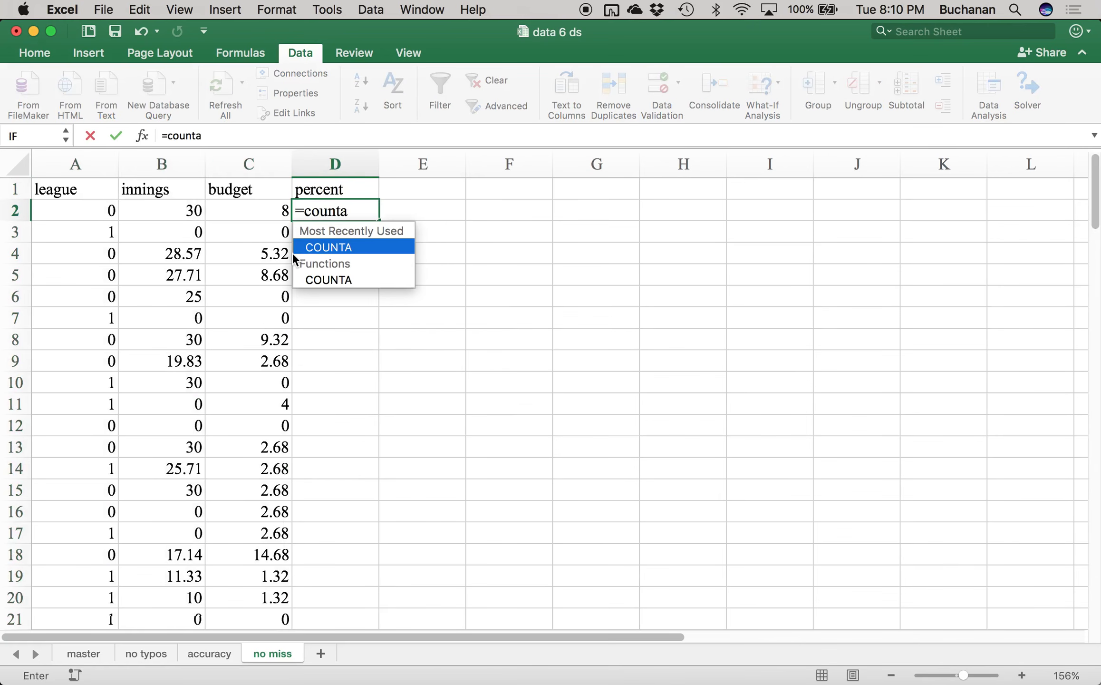
pyautogui.write('(')
pyautogui.press('Left')
pyautogui.hotkey('shift', 'Left')
pyautogui.hotkey('shift', 'Left')
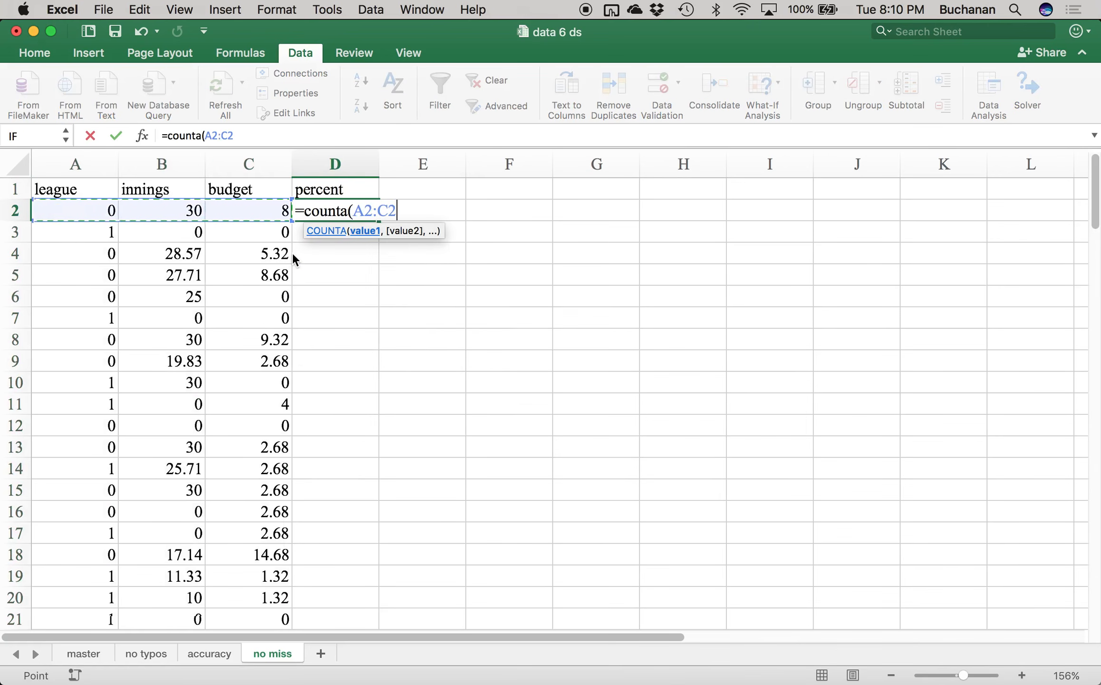
pyautogui.write('(')
pyautogui.press('BackSpace')
pyautogui.write('_')
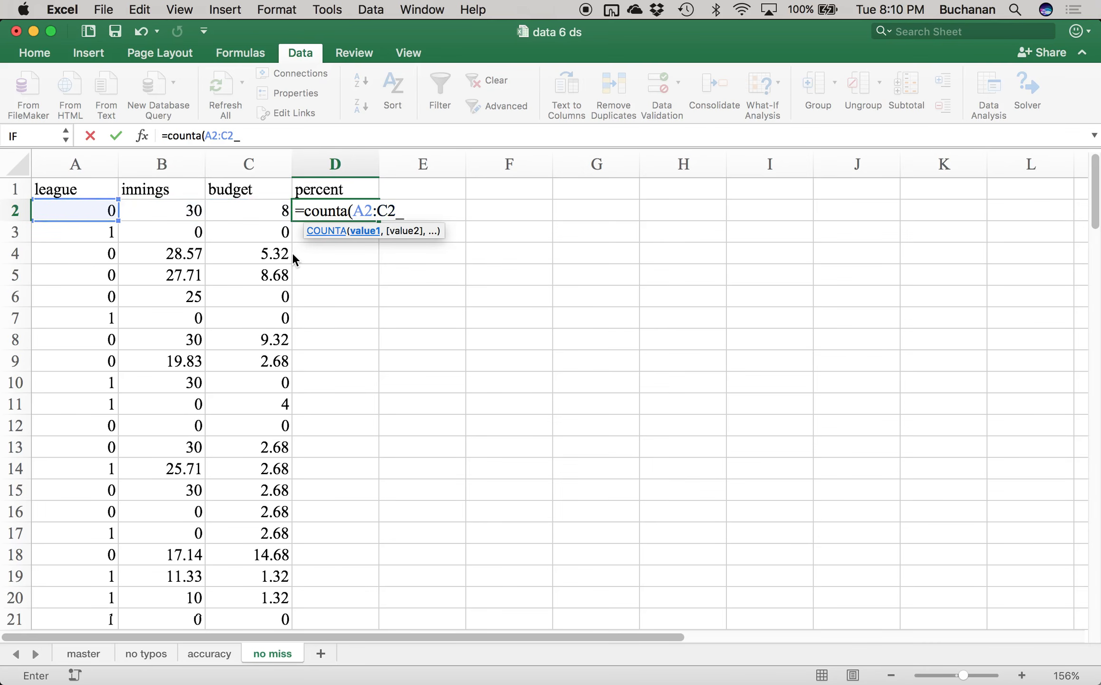
pyautogui.press('BackSpace')
pyautogui.write(')/2')
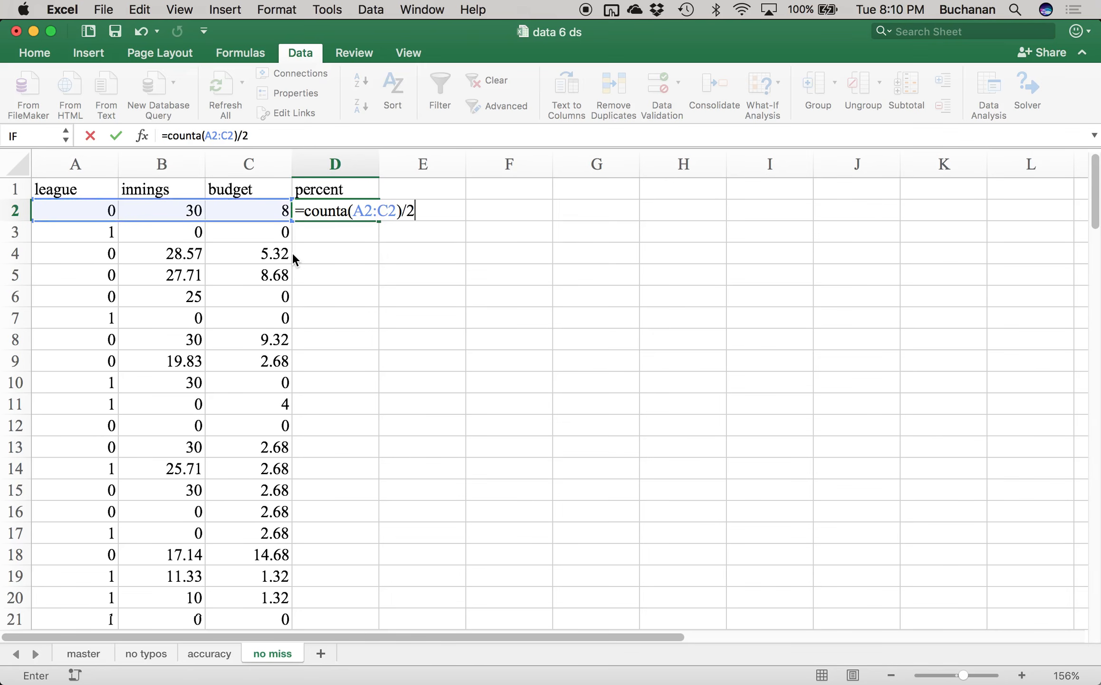
pyautogui.write('3')
pyautogui.press('BackSpace')
pyautogui.press('BackSpace')
pyautogui.write('3*100')
pyautogui.press('Return')
# Step: Fill the percent formula from cell D2 down to the last data row and reselect D2
pyautogui.click(376, 216)
pyautogui.doubleClick(379, 222)
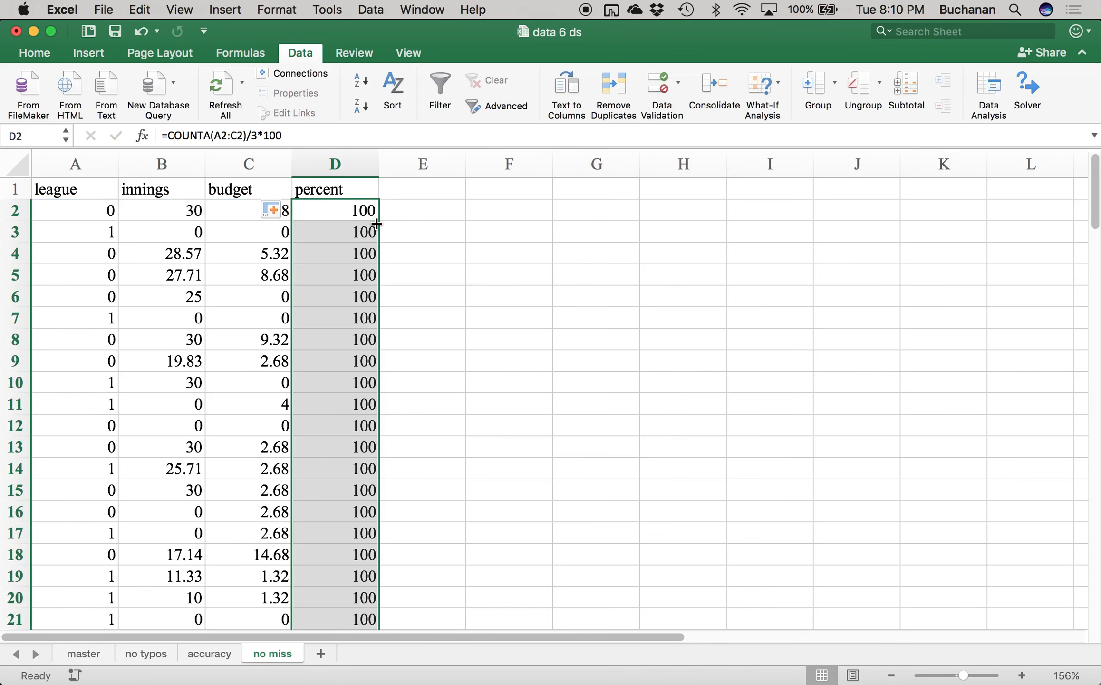
pyautogui.click(330, 215)
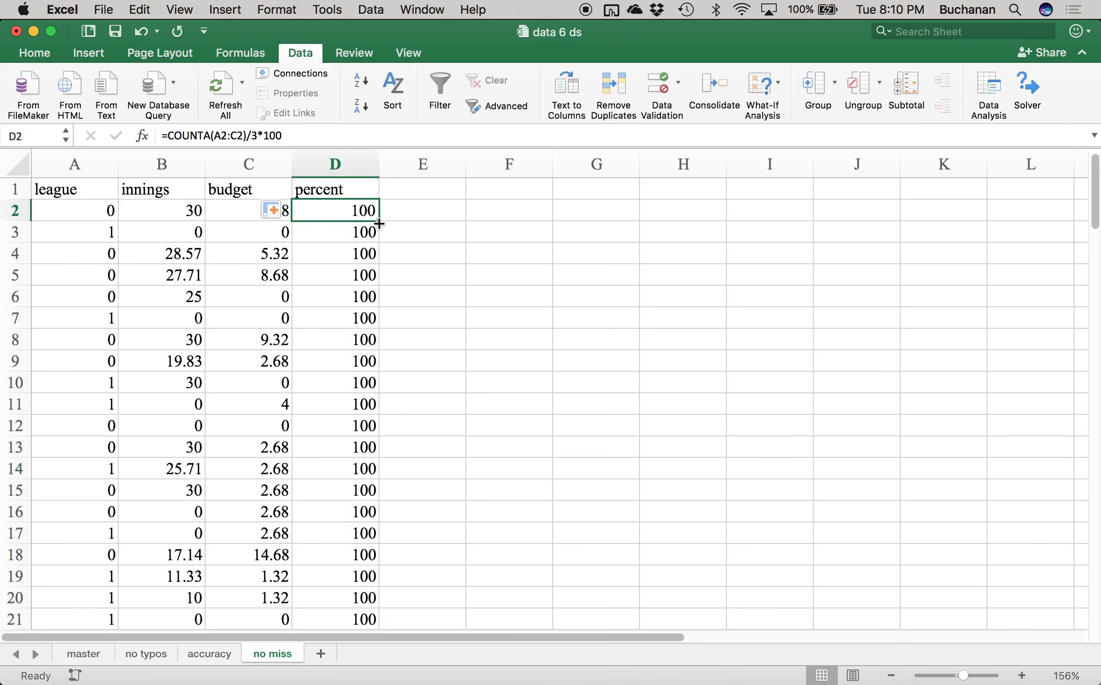
# Step: Enter the formula =COUNTA(A2:A110)/109*100 in cell A111 below the league data
pyautogui.scroll(-10, 339, 361)
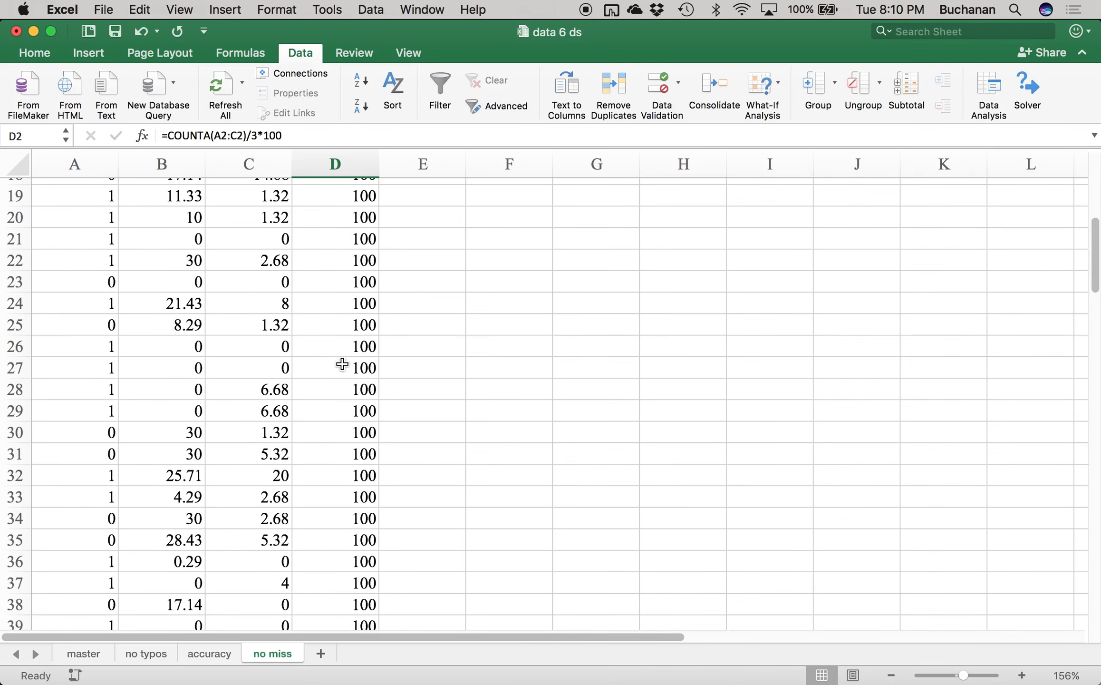
pyautogui.scroll(-20, 342, 364)
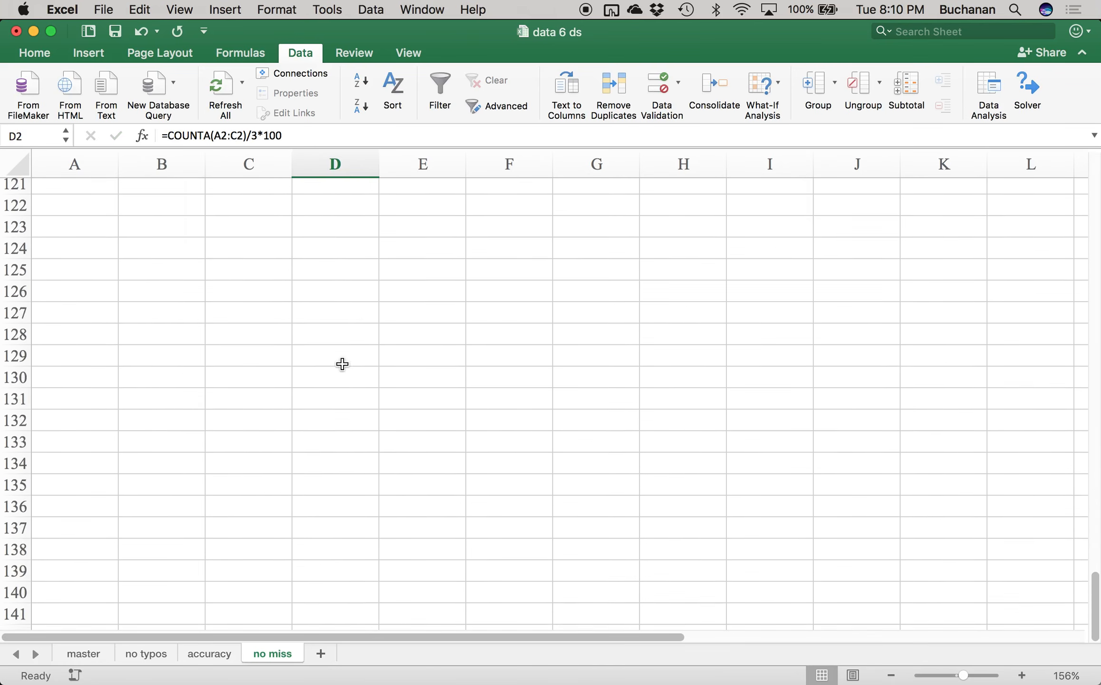
pyautogui.scroll(6, 342, 363)
pyautogui.click(71, 381)
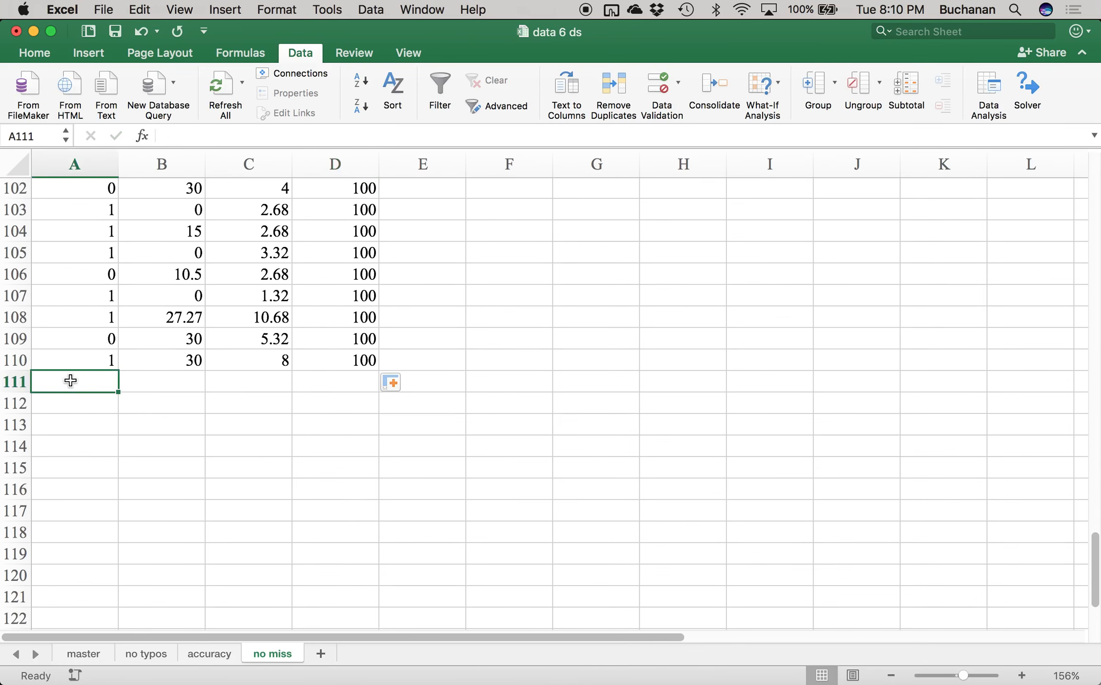
pyautogui.write('=co')
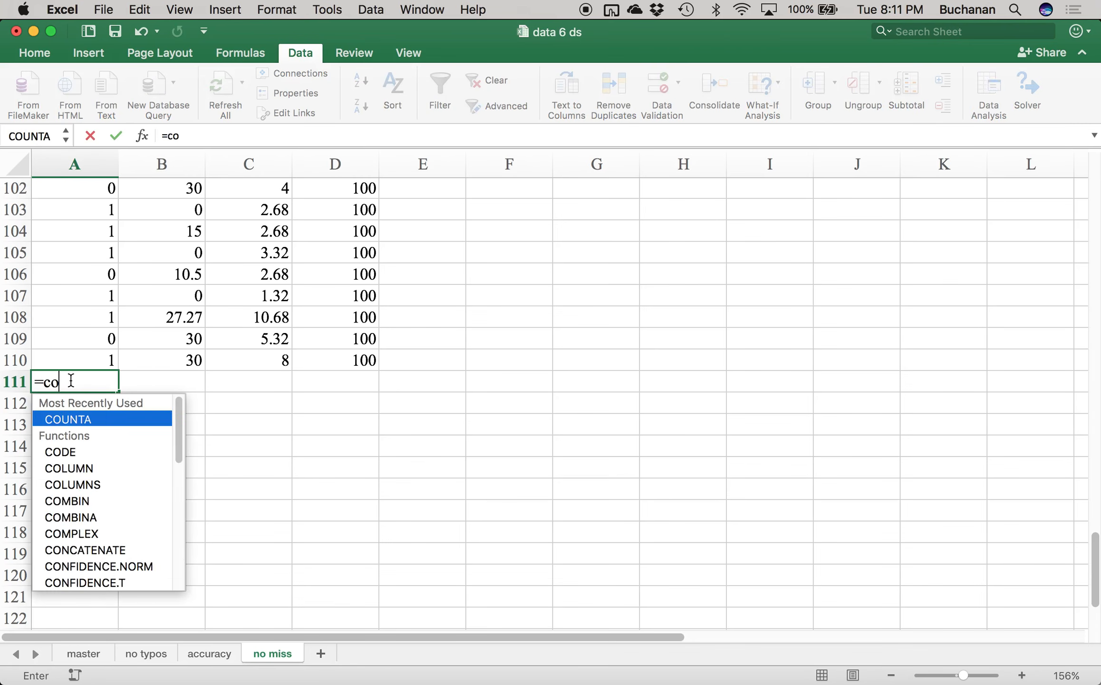
pyautogui.write('unta(')
pyautogui.press('Up')
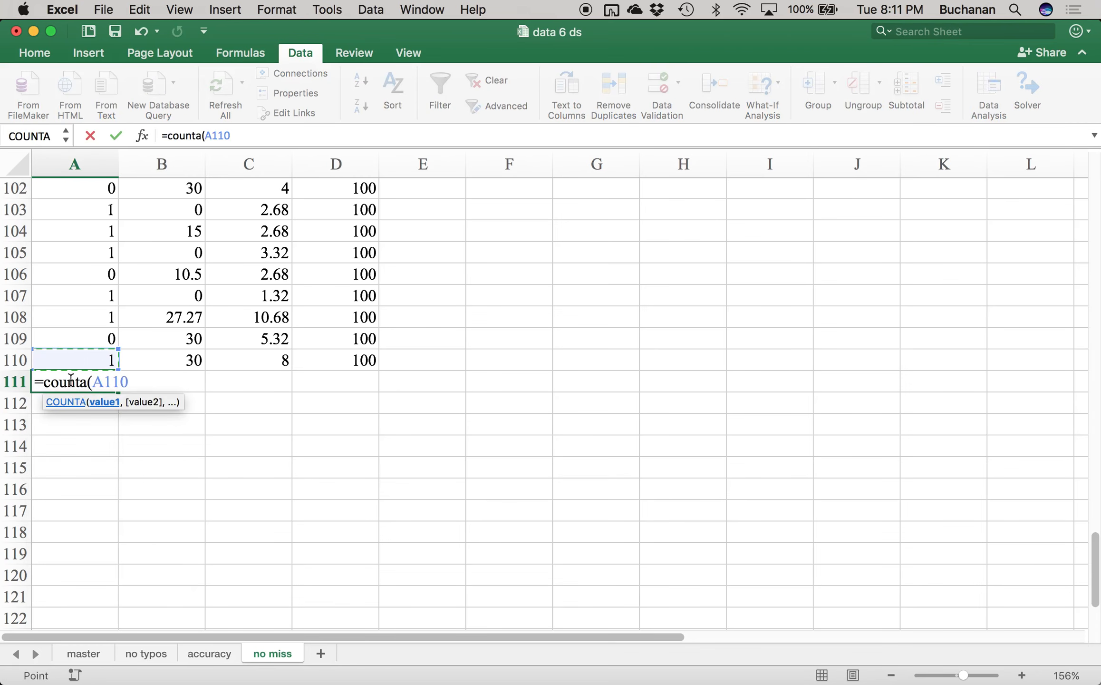
pyautogui.hotkey('ctrl', 'shift', 'Up')
pyautogui.hotkey('shift', 'Down')
pyautogui.write(')/109*100')
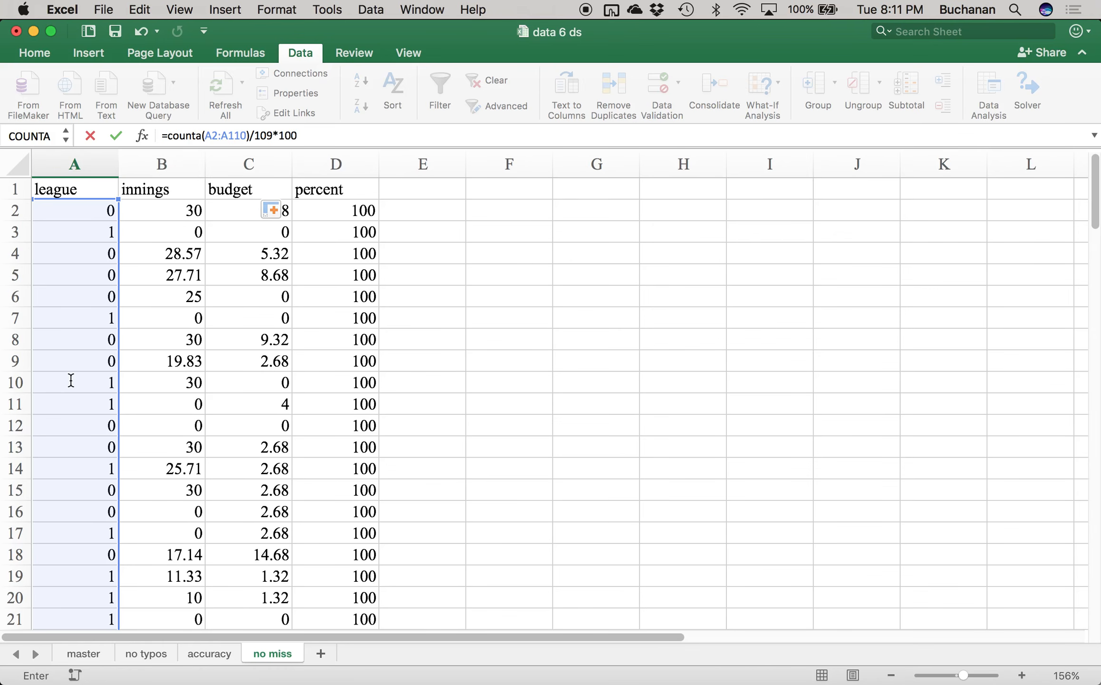
pyautogui.press('Return')
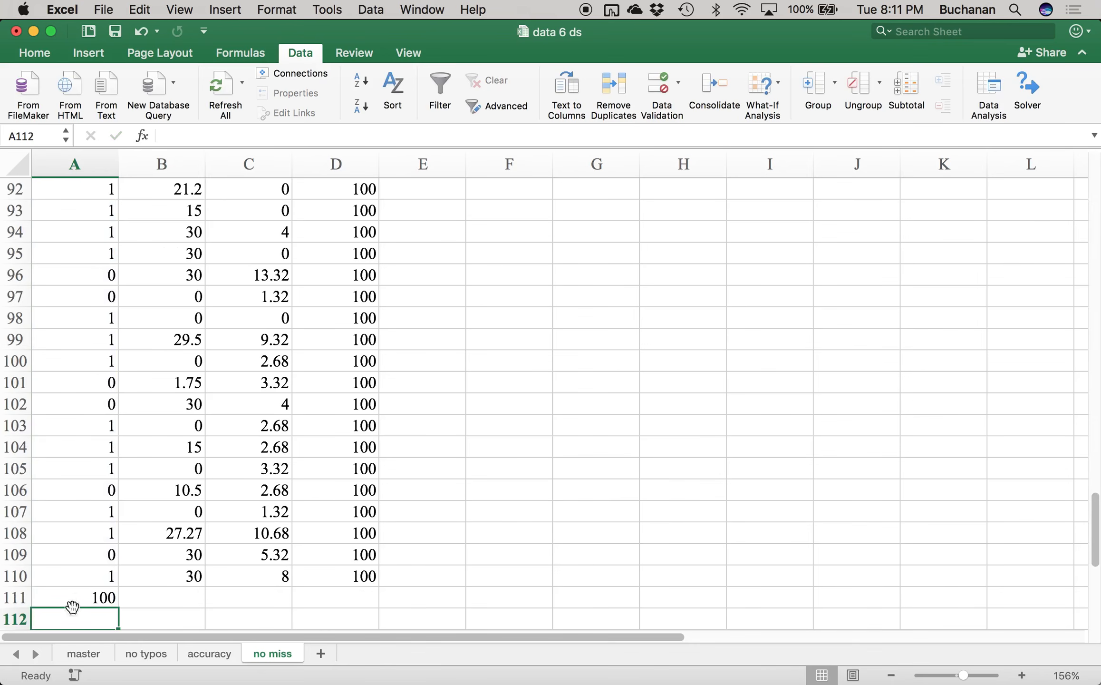
# Step: Fill the filled-cell percentage formula from cell A111 across to C111 for the innings and budget columns
pyautogui.click(95, 598)
pyautogui.moveTo(119, 607); pyautogui.dragTo(286, 606)
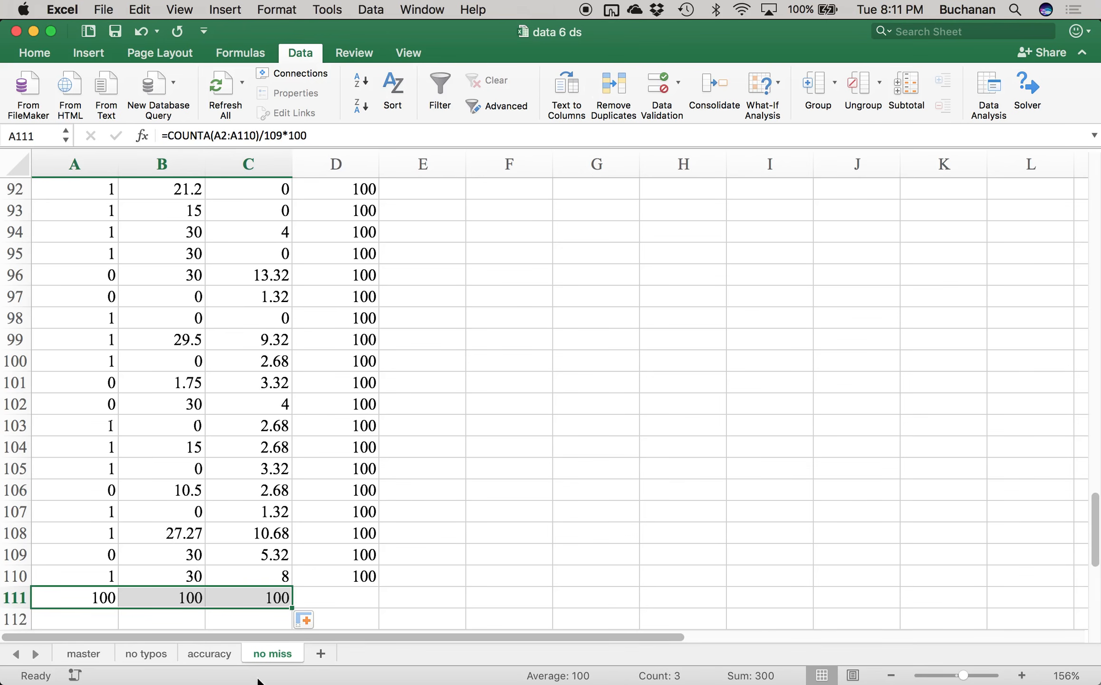
# Step: Add a new worksheet after no miss and name it no out
pyautogui.click(328, 653)
pyautogui.doubleClick(332, 654)
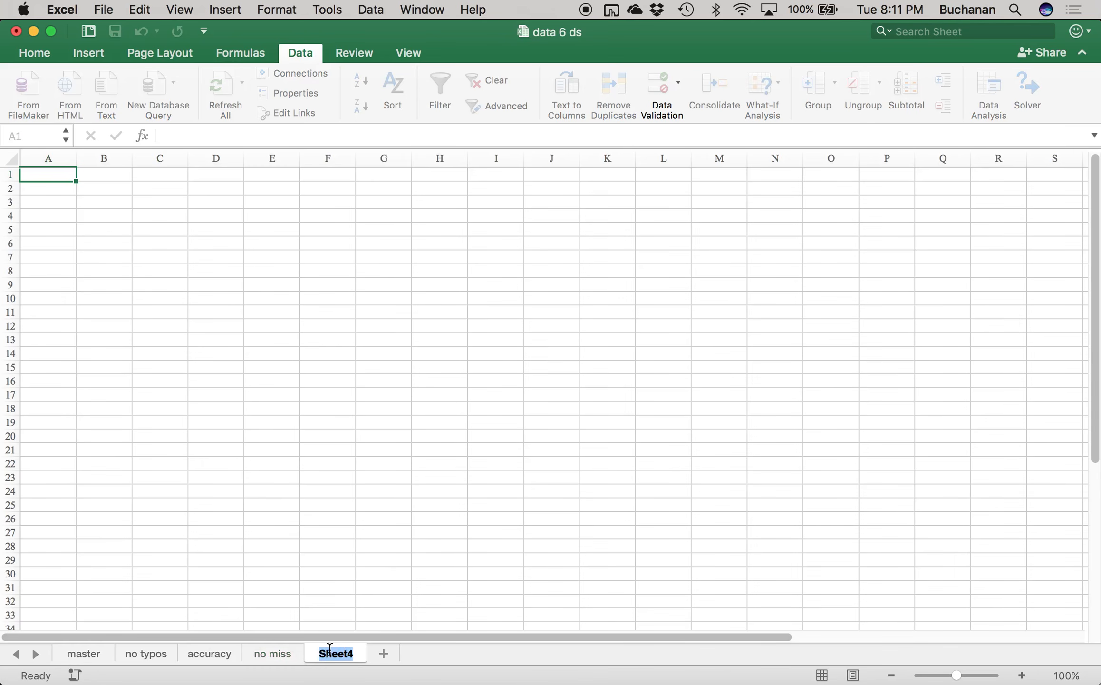
pyautogui.write('outliers')
pyautogui.press('Return')
pyautogui.click(344, 652)
pyautogui.doubleClick(344, 652)
pyautogui.write('no out')
# Step: Copy the league, innings and budget data in A1:C110 of the no miss sheet to cell A1 of the no out sheet
pyautogui.click(278, 653)
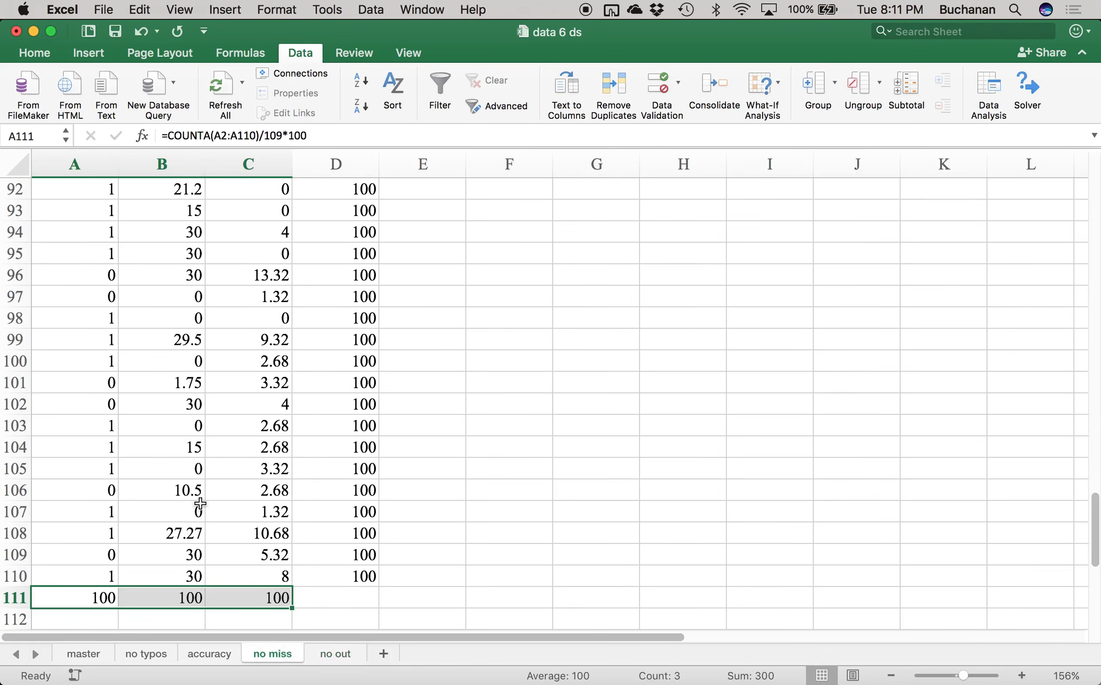
pyautogui.click(267, 556)
pyautogui.press('Down')
pyautogui.hotkey('shift', 'Left')
pyautogui.hotkey('shift', 'Left')
pyautogui.press('super+shift+Up')
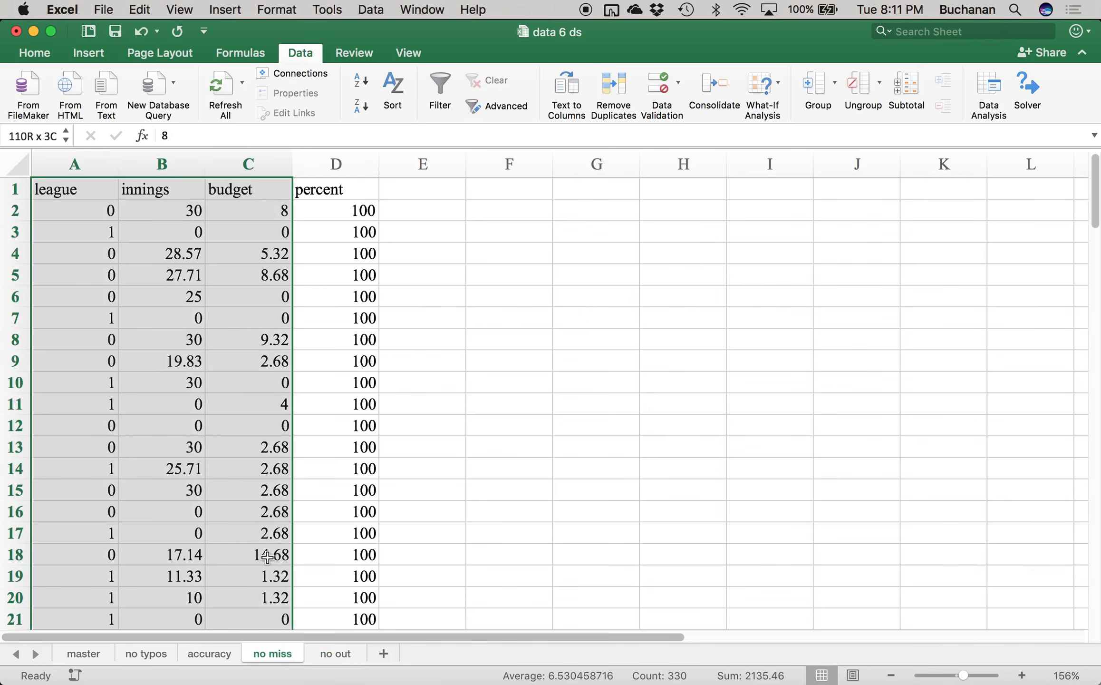
pyautogui.press('super+c')
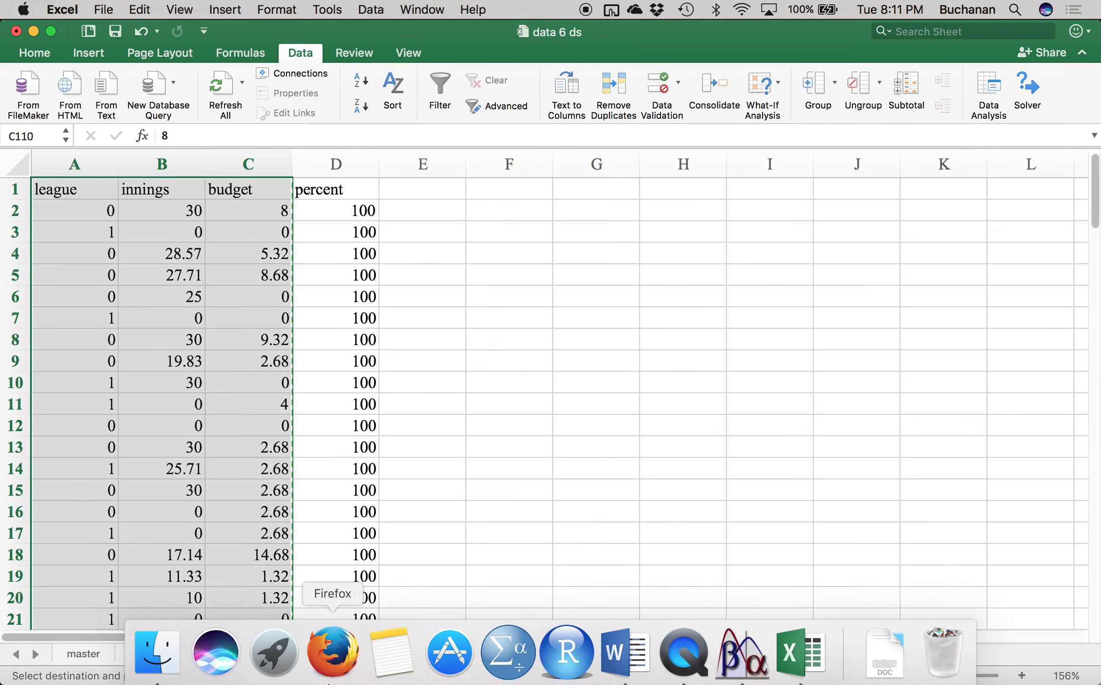
pyautogui.click(335, 655)
pyautogui.press('super+v')
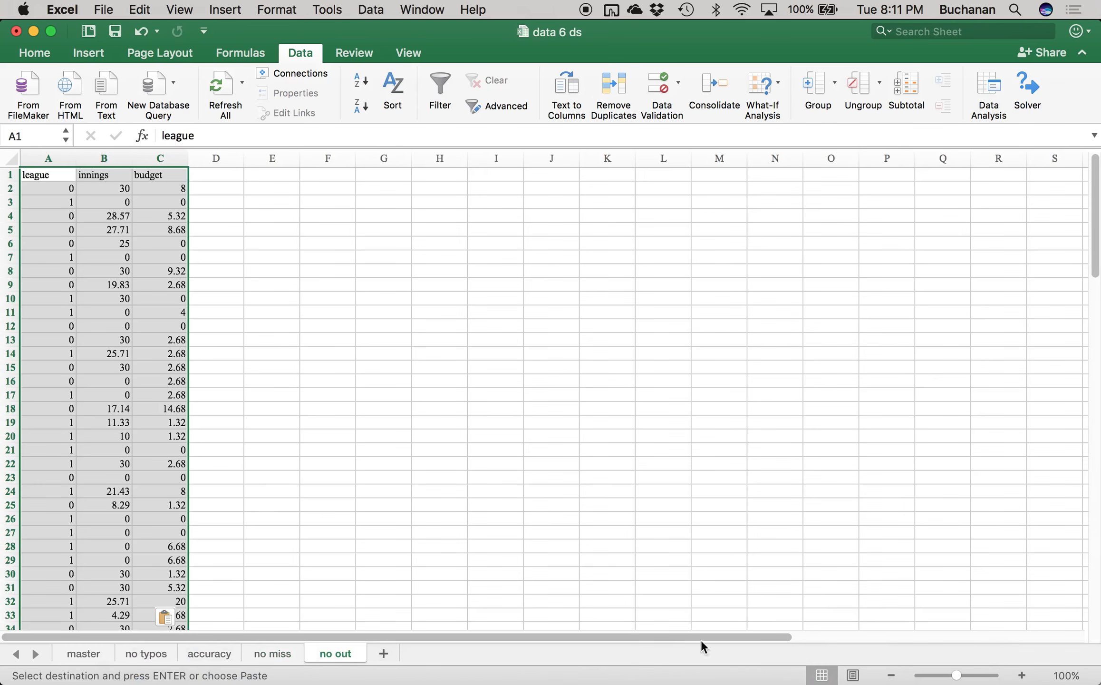
# Step: Add the headings zinn in cell D1 and zbudget in cell E1
pyautogui.moveTo(956, 675); pyautogui.dragTo(968, 675)
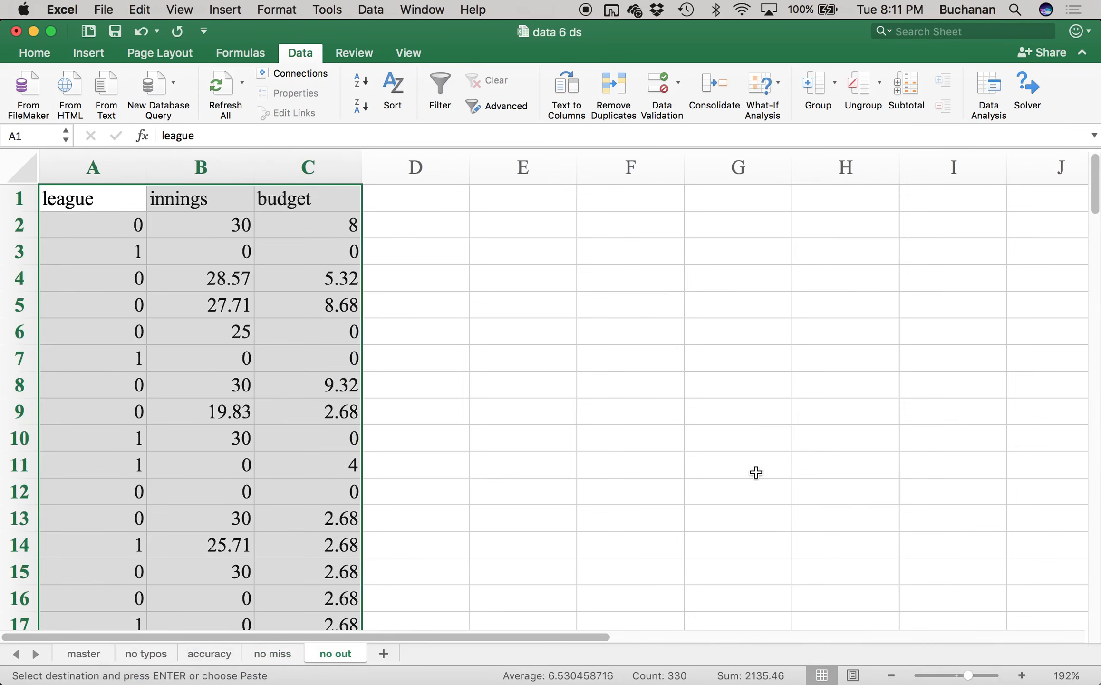
pyautogui.click(431, 198)
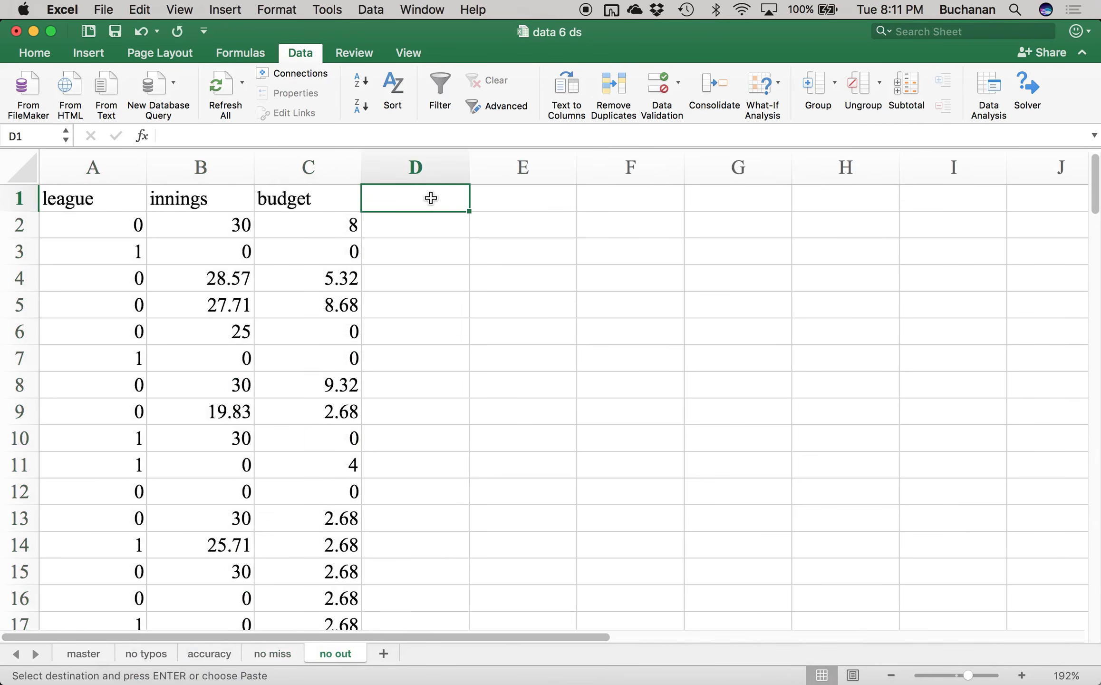
pyautogui.write('iz')
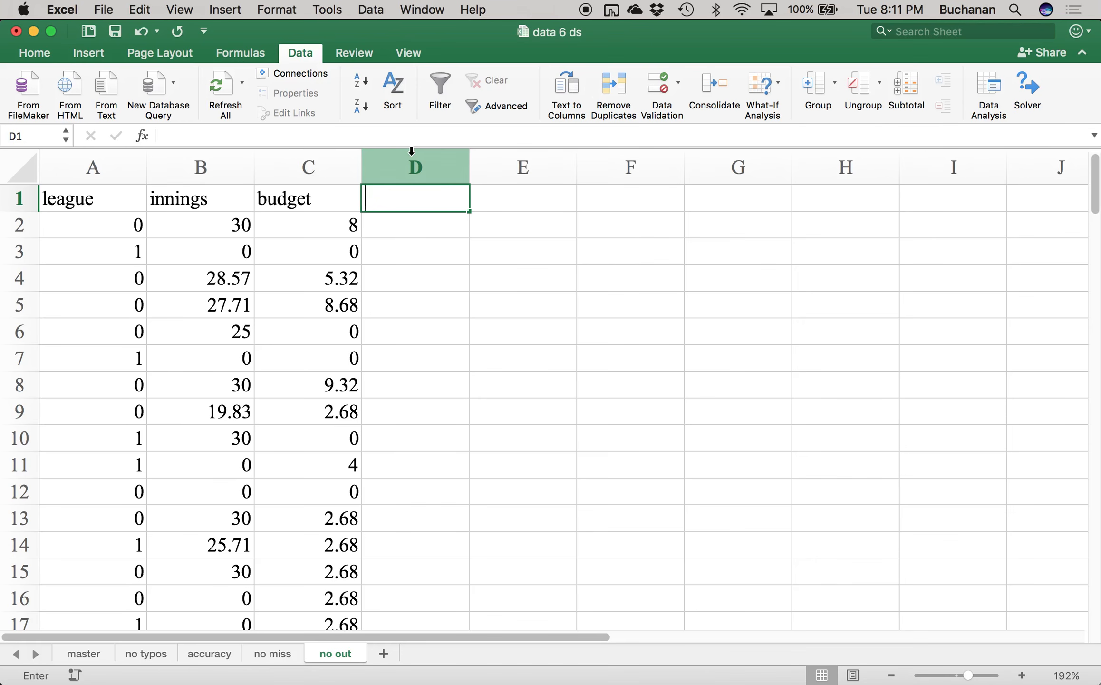
pyautogui.press('BackSpace')
pyautogui.press('BackSpace')
pyautogui.write('zinn')
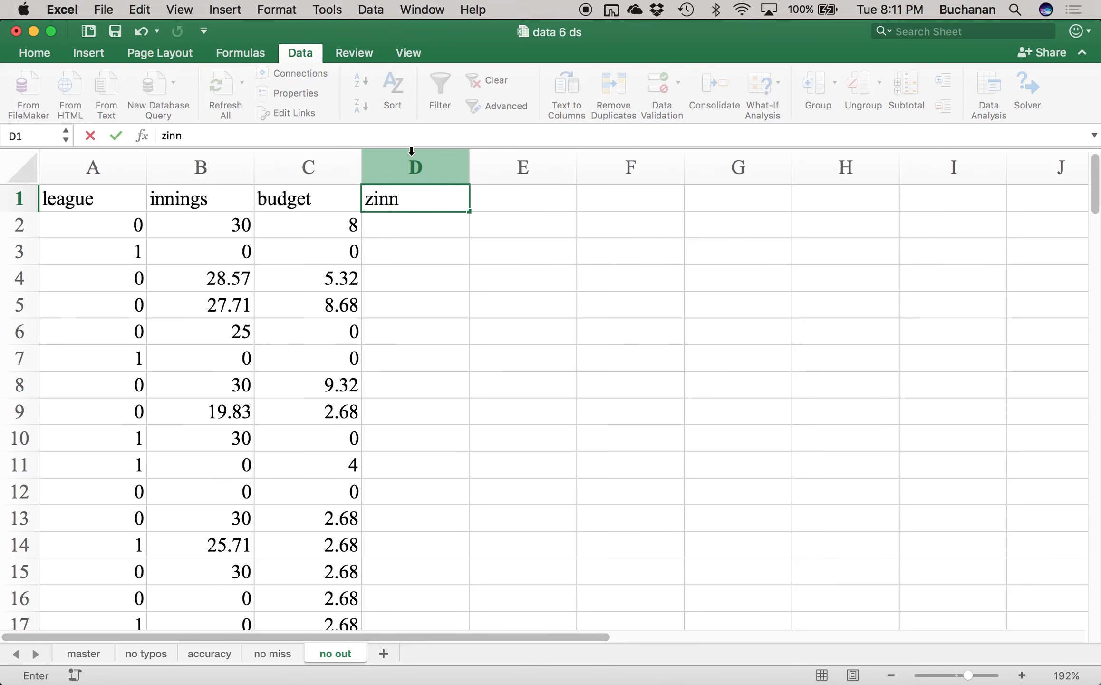
pyautogui.press('Tab')
pyautogui.write('zbudget')
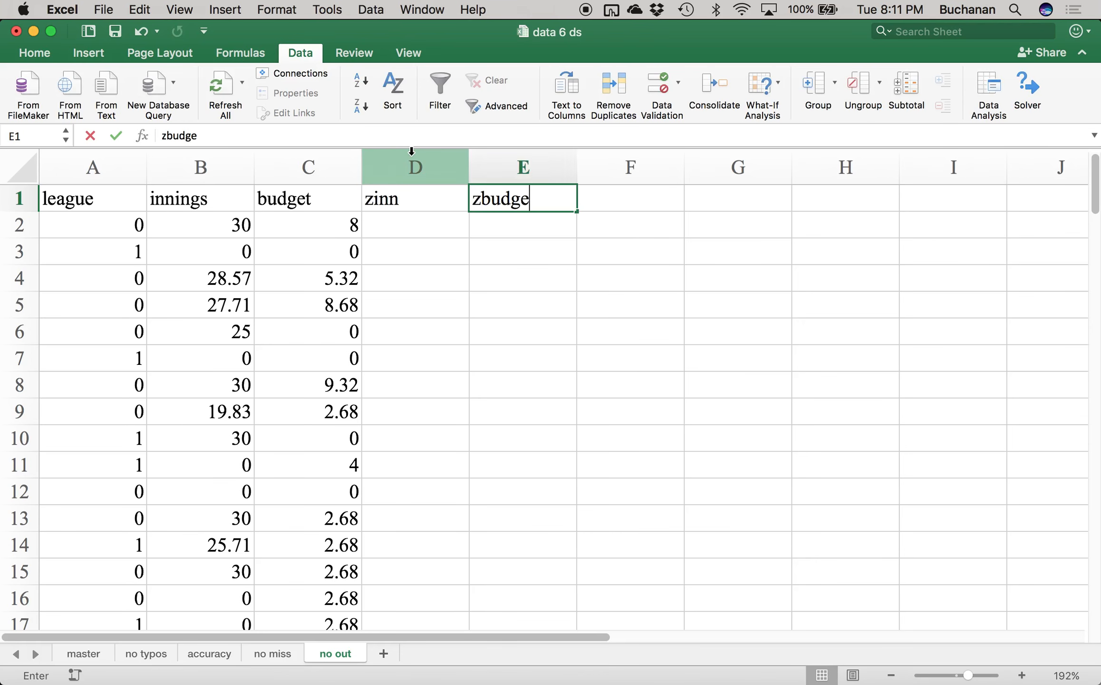
pyautogui.press('Return')
# Step: Enter the z-score formula =(B2-AVERAGE(B:B))/STDEV(B:B) in cell D2 for innings
pyautogui.write('=')
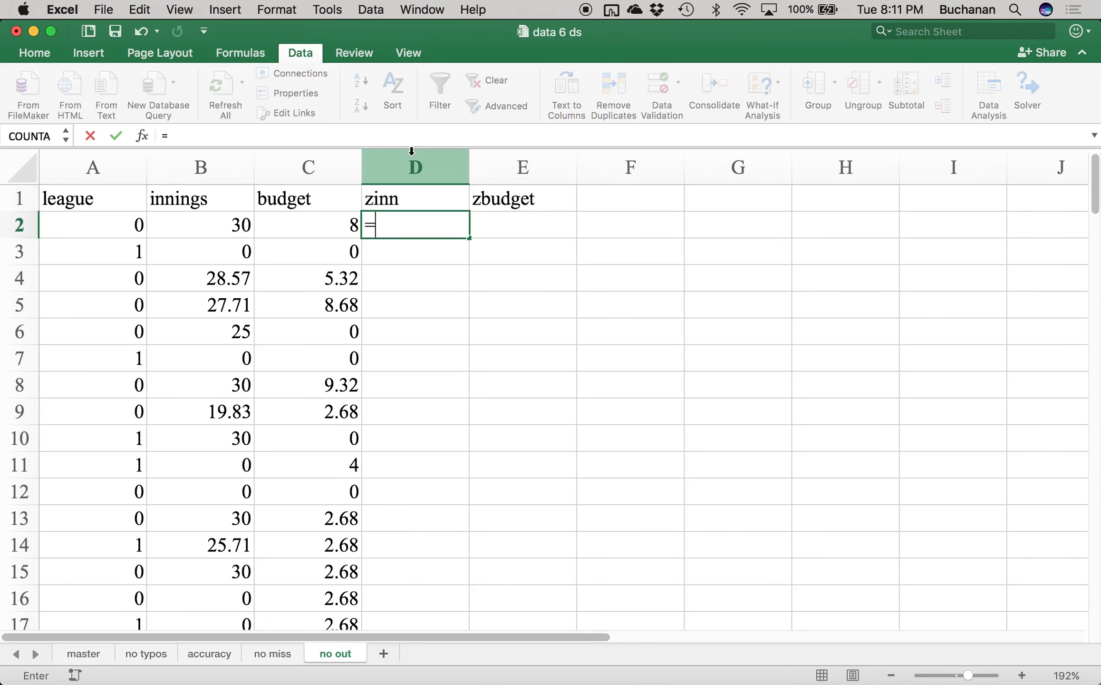
pyautogui.write('(')
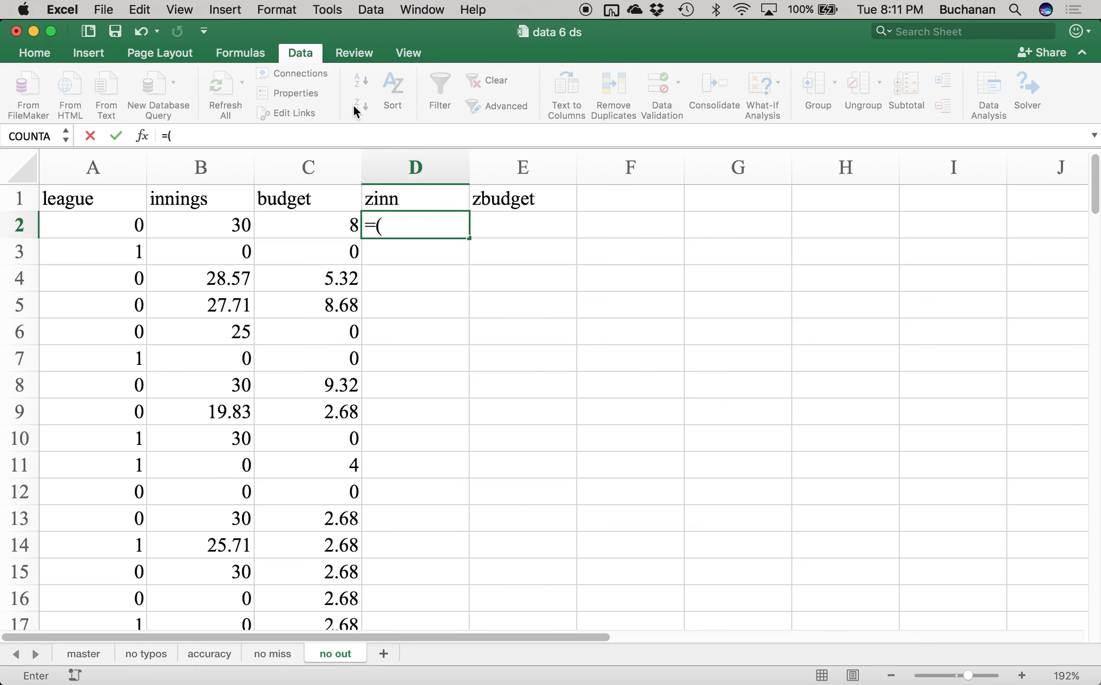
pyautogui.click(201, 239)
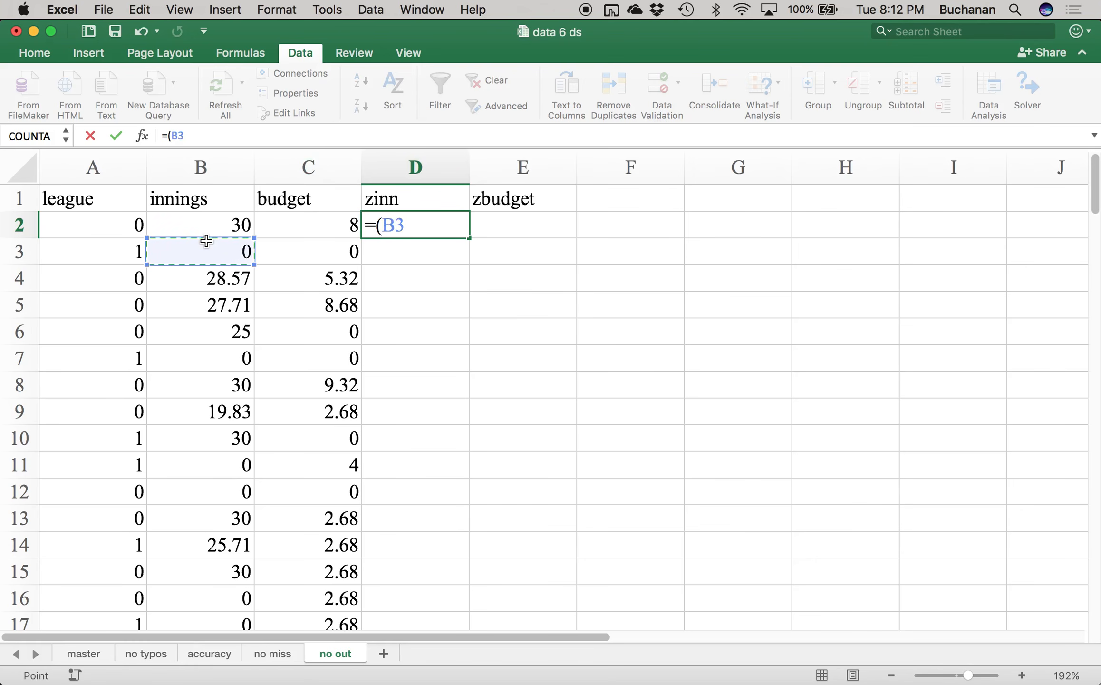
pyautogui.click(206, 236)
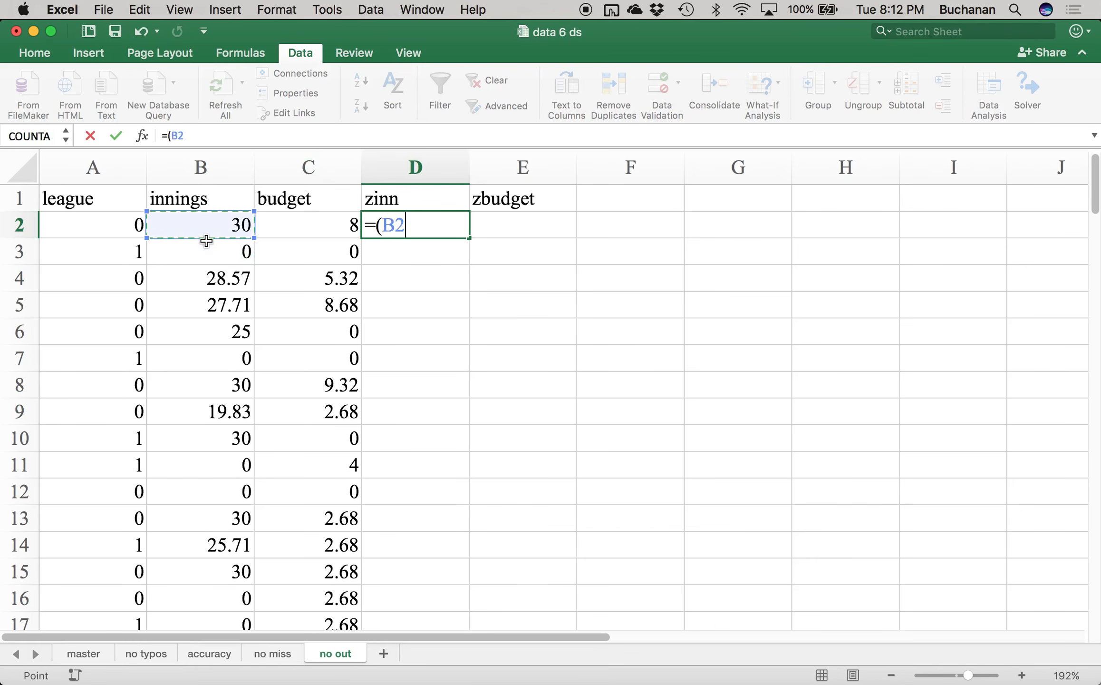
pyautogui.write('-a')
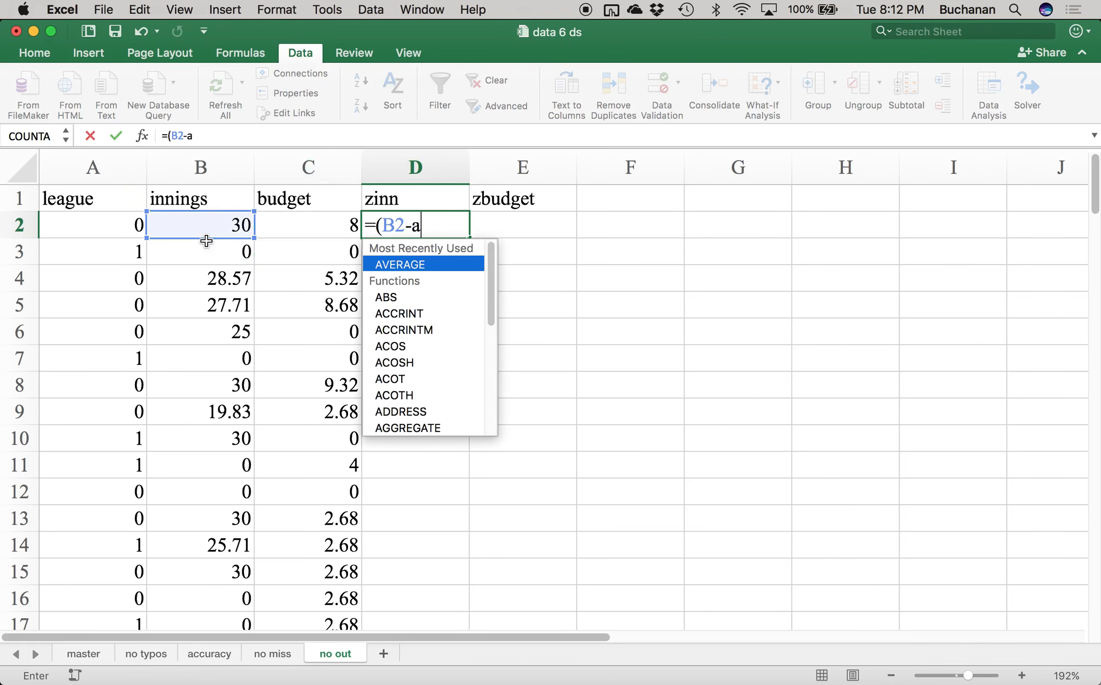
pyautogui.write('verage(')
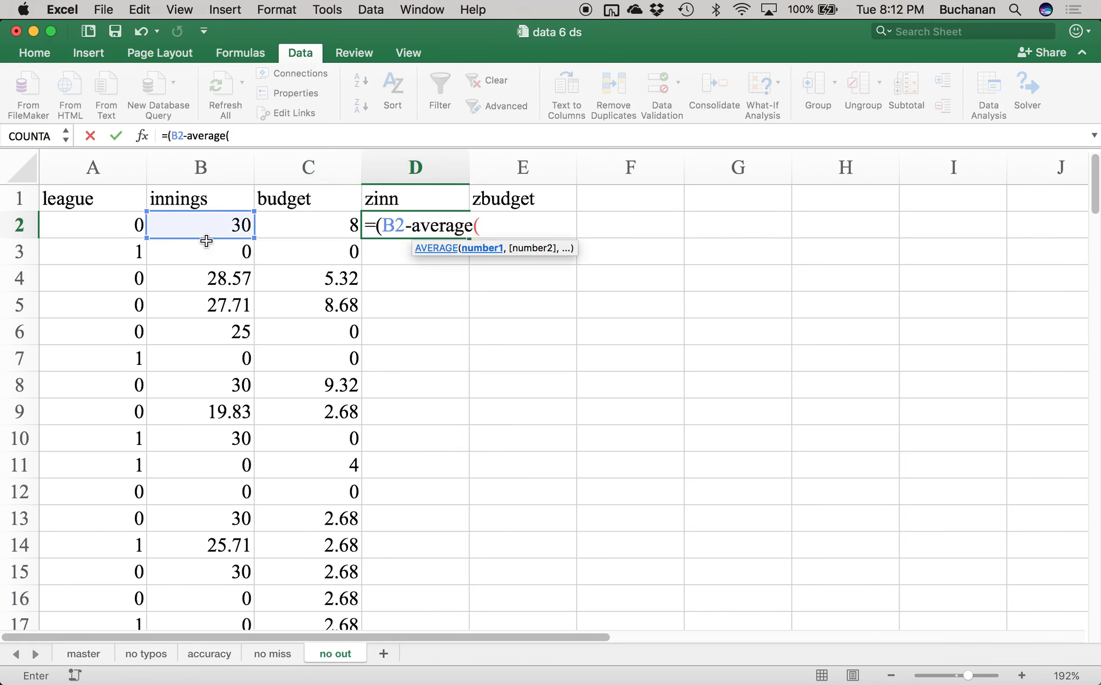
pyautogui.click(209, 159)
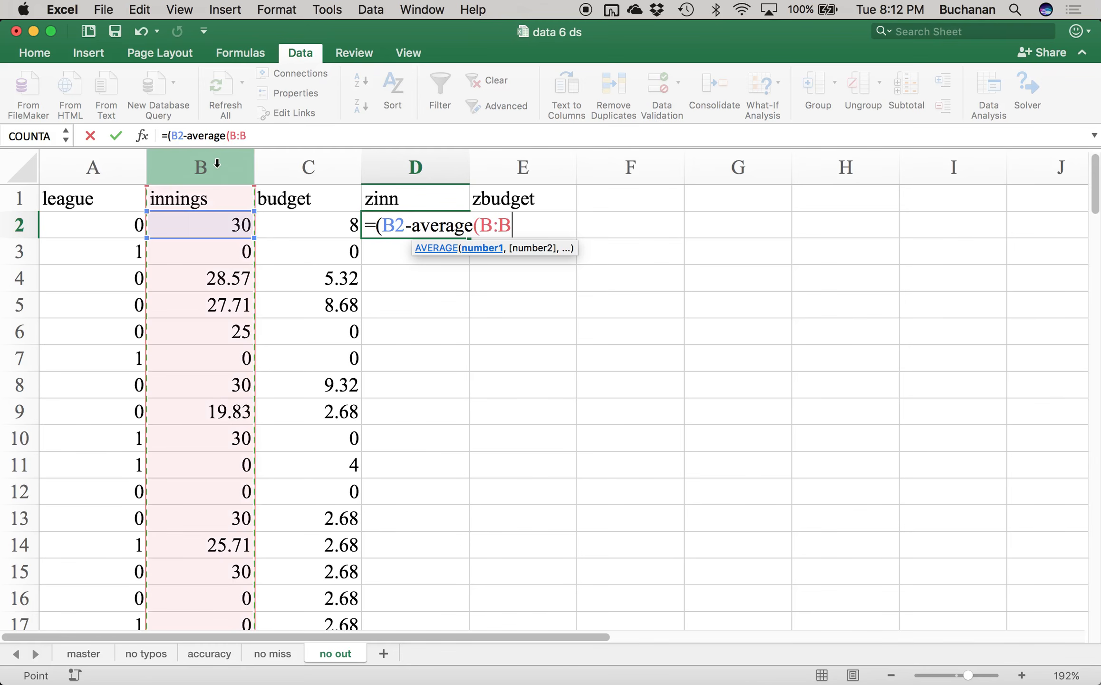
pyautogui.write(')')
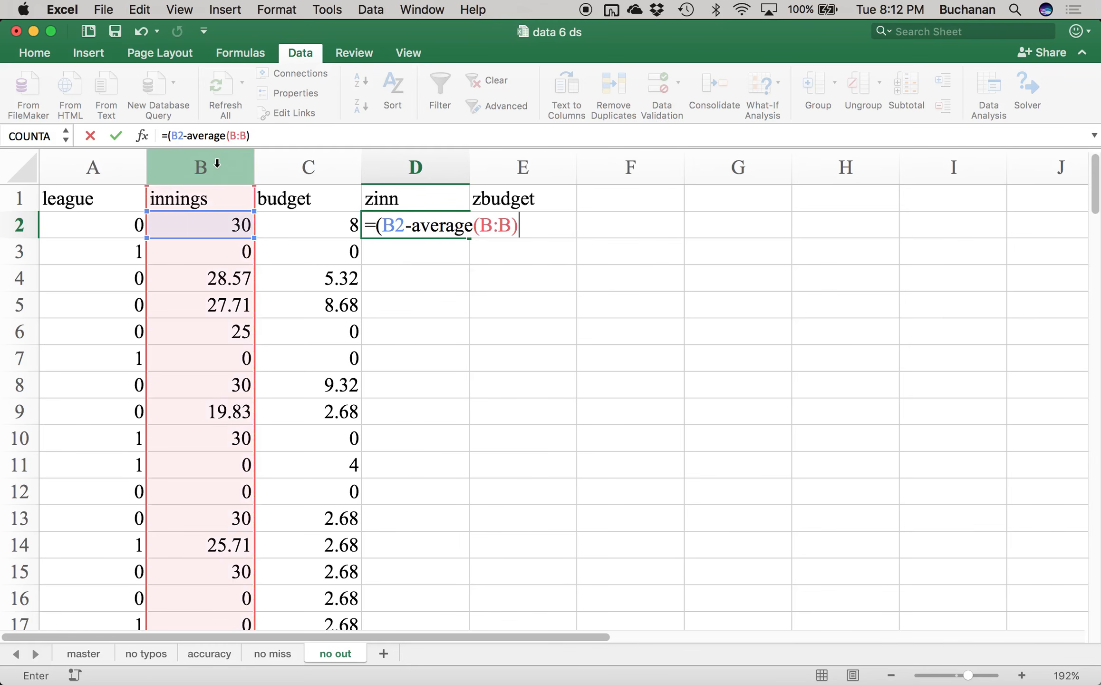
pyautogui.write(')/stdev(')
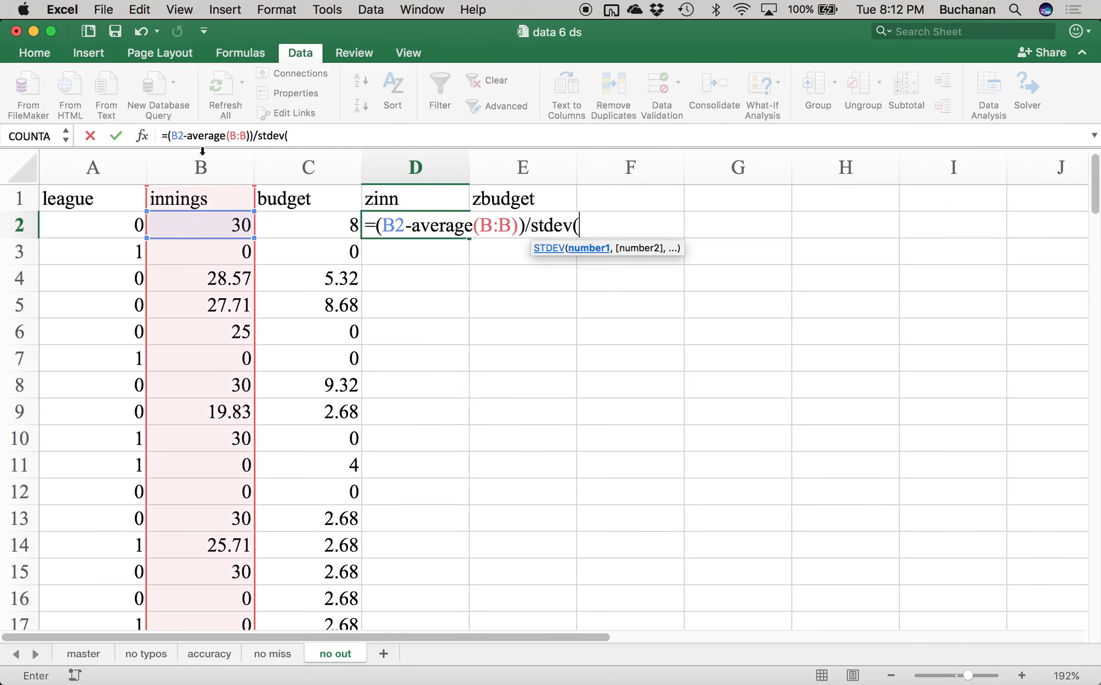
pyautogui.click(214, 168)
pyautogui.write(')')
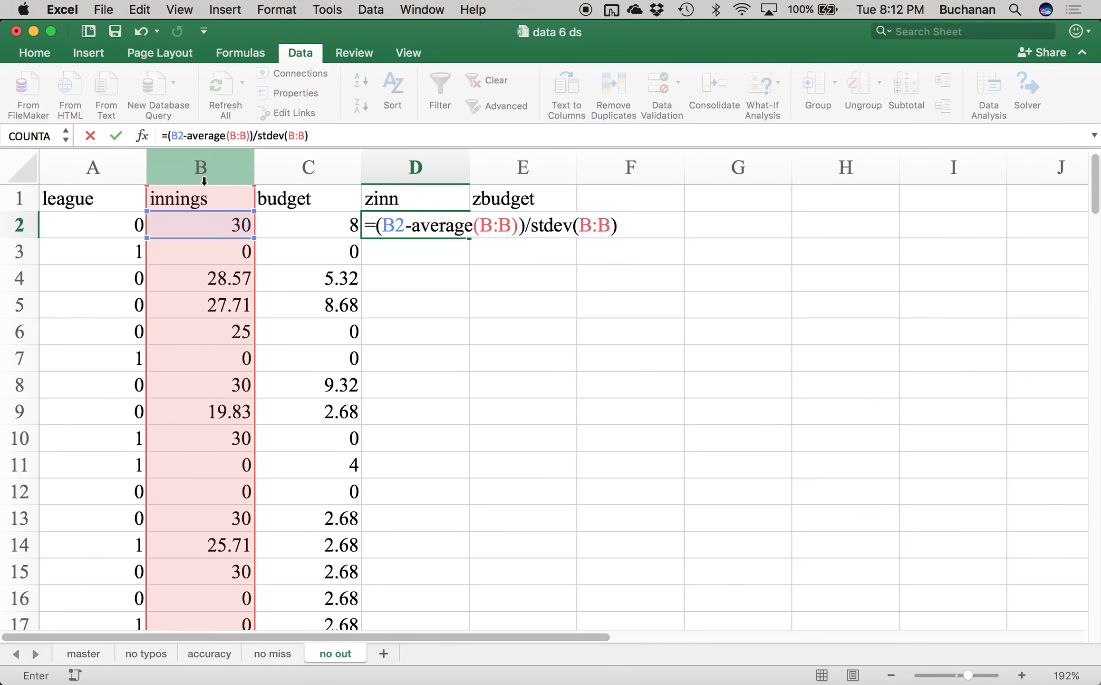
pyautogui.press('Return')
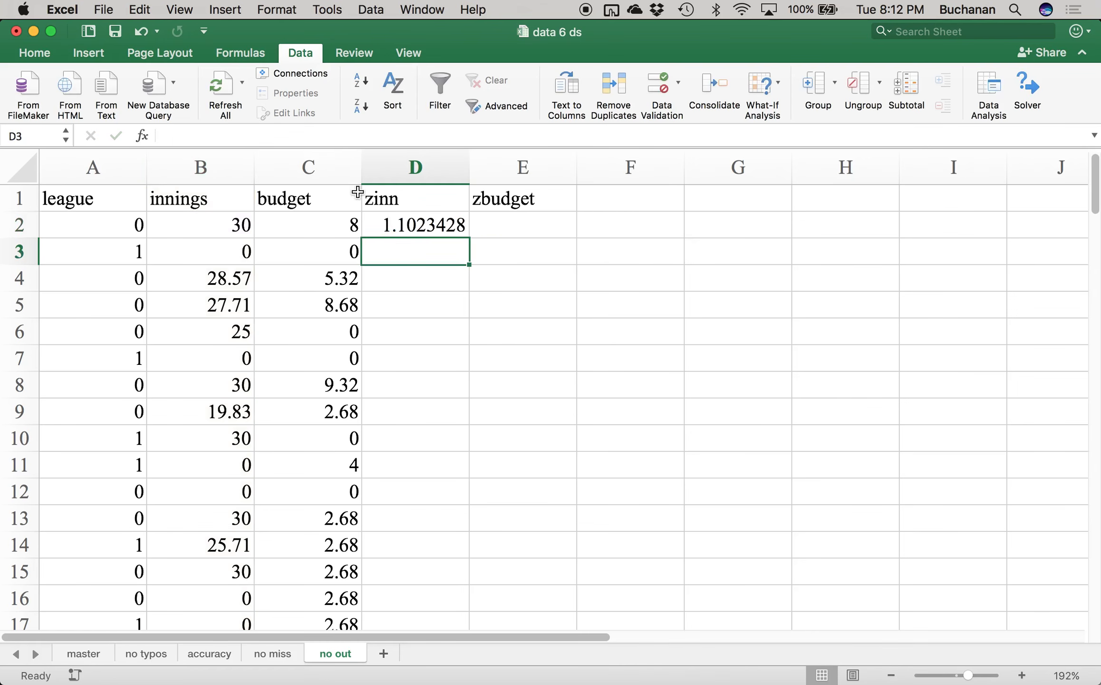
# Step: Fill the z-score formula from D2 across to E2, and fill both columns down to the last data row
pyautogui.click(391, 229)
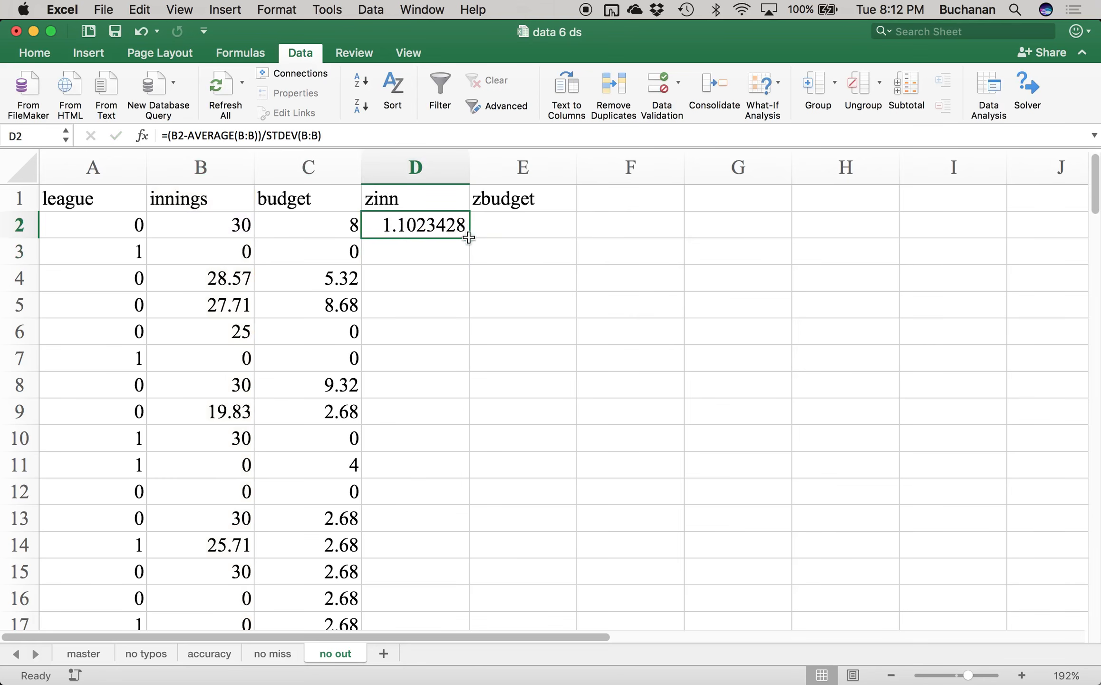
pyautogui.moveTo(470, 237); pyautogui.dragTo(578, 247)
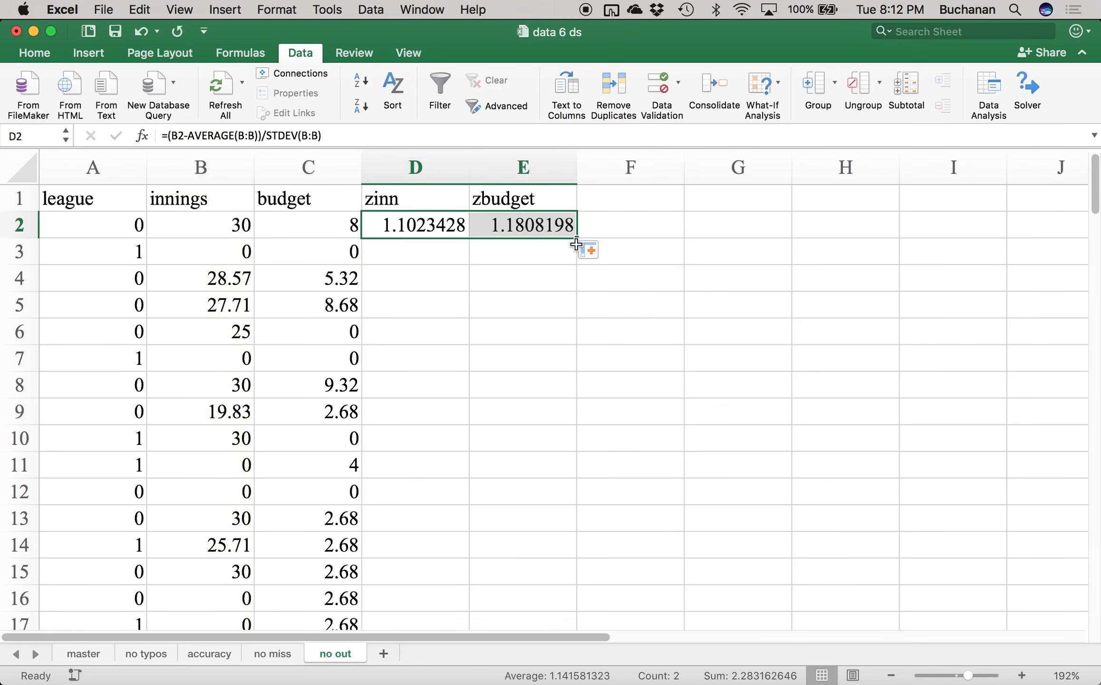
pyautogui.doubleClick(578, 238)
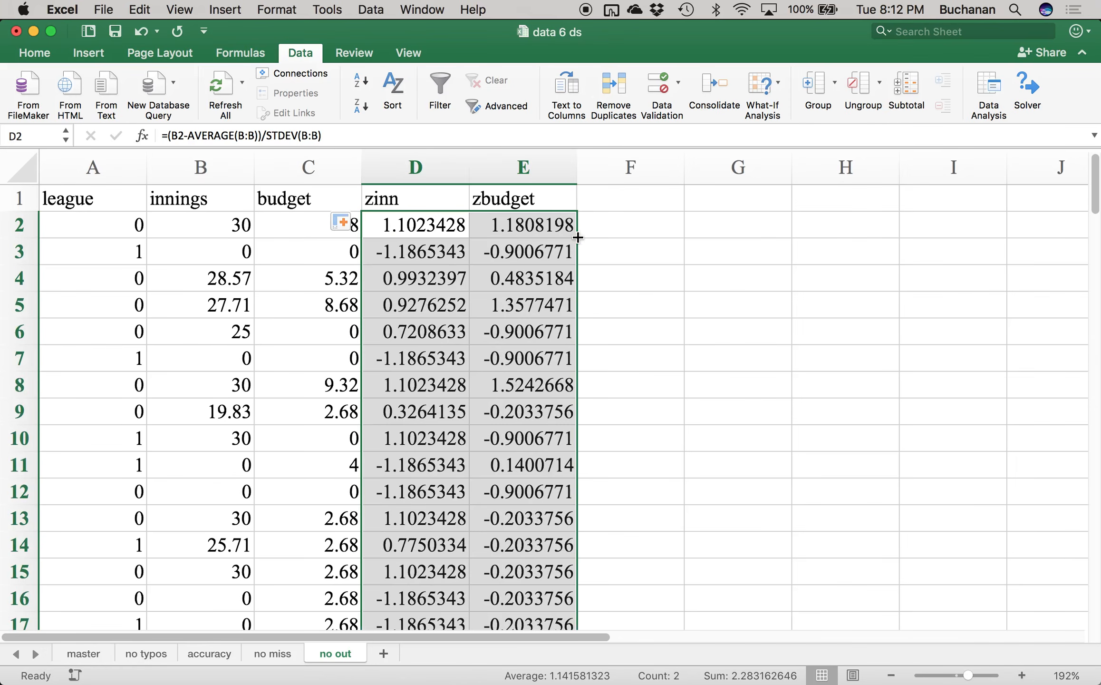
pyautogui.click(411, 298)
pyautogui.scroll(-3, 413, 272)
pyautogui.scroll(-15, 413, 272)
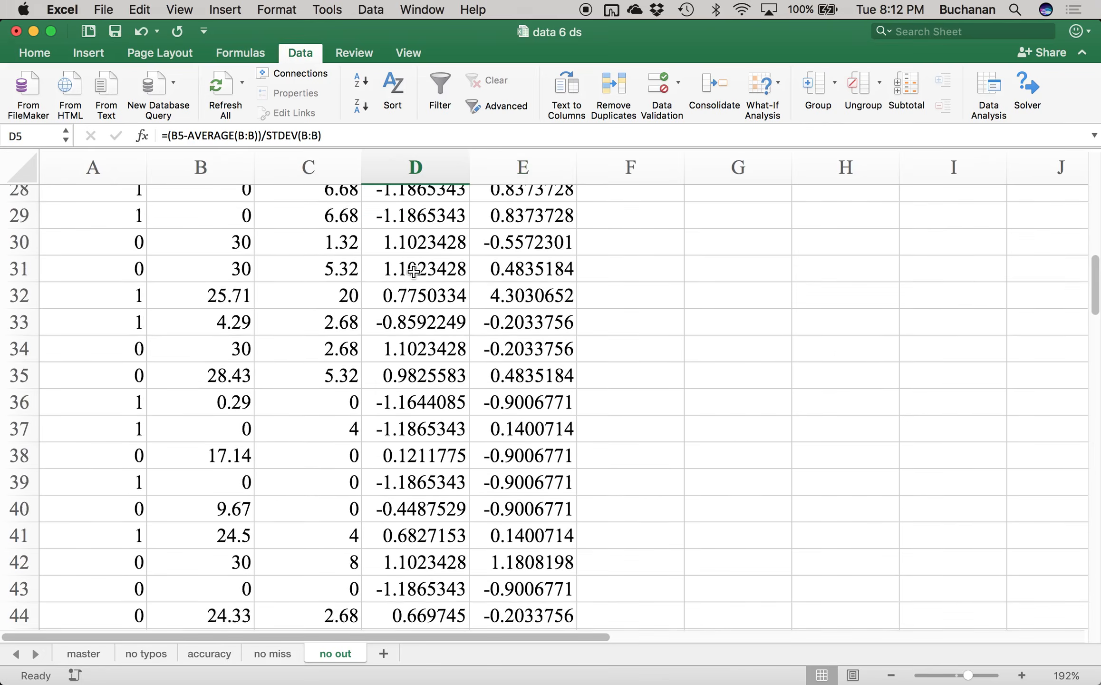
pyautogui.scroll(-8, 413, 271)
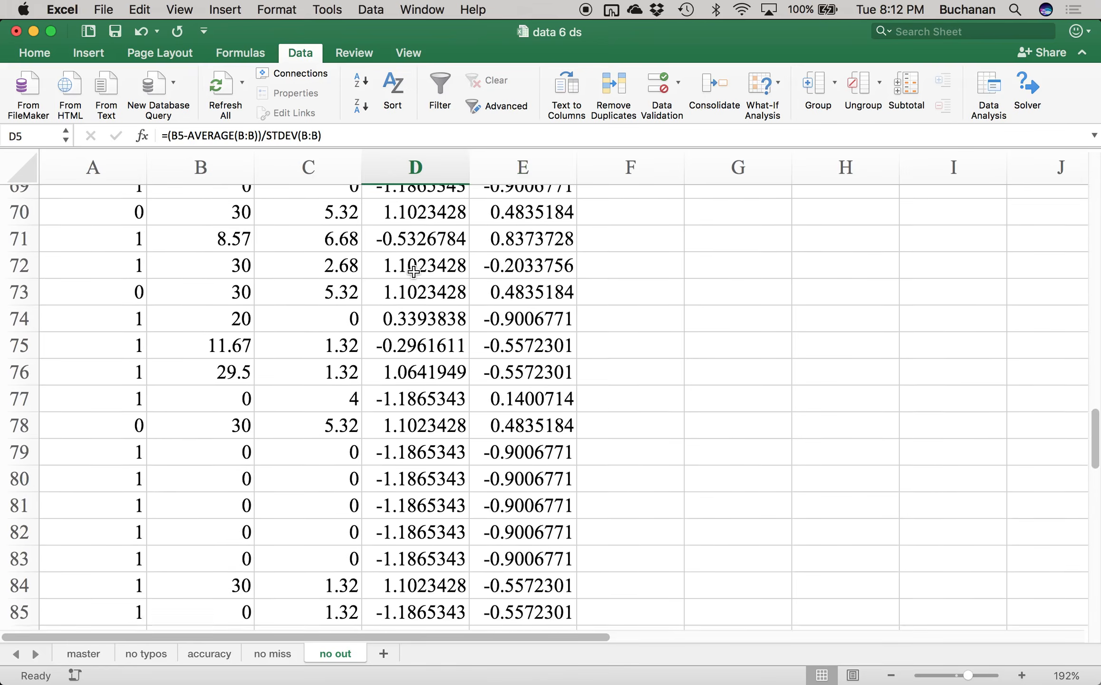
pyautogui.scroll(15, 413, 271)
pyautogui.scroll(10, 413, 271)
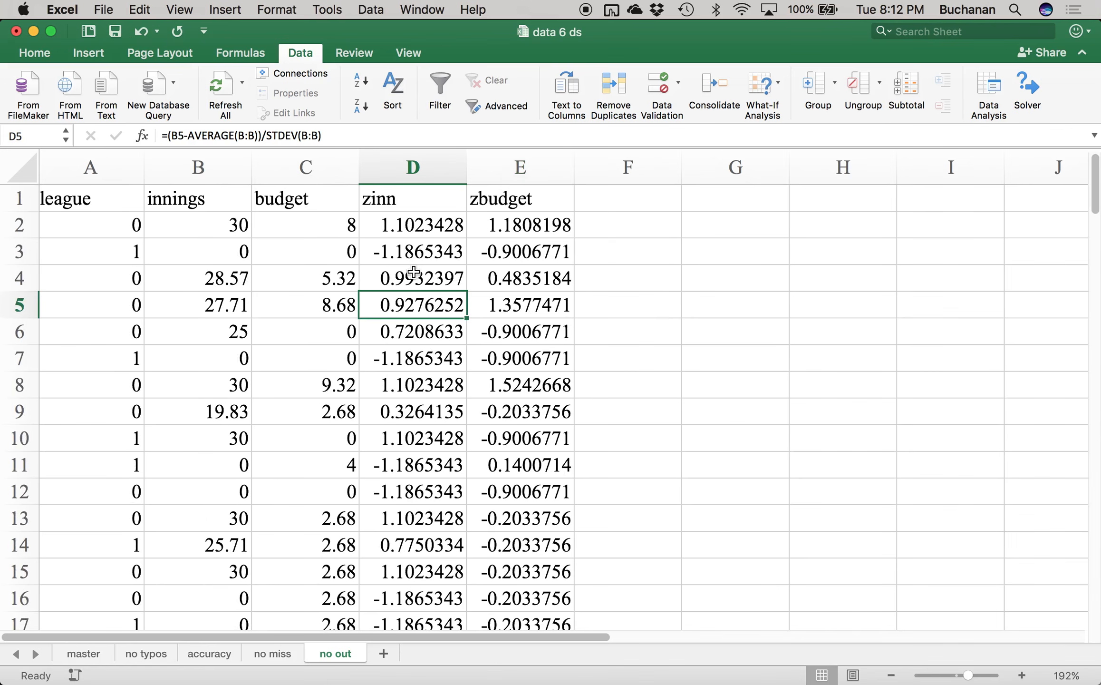
# Step: Apply a conditional formatting rule to columns D and E that marks values greater than 2.99 with light red fill and dark red text
pyautogui.click(404, 221)
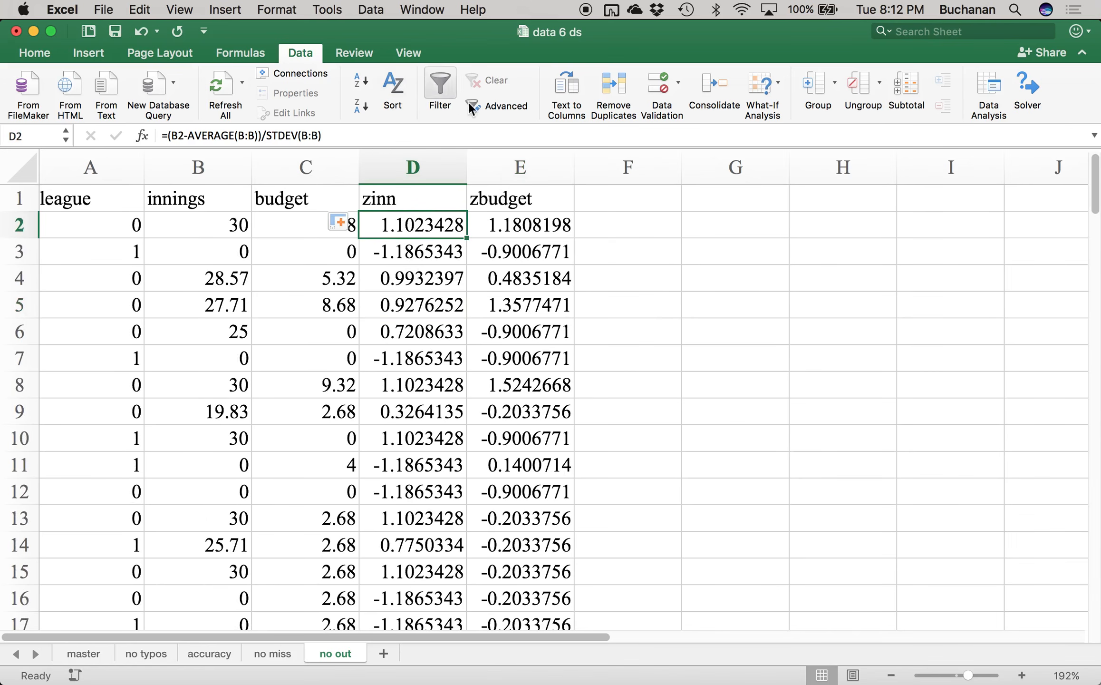
pyautogui.moveTo(413, 166); pyautogui.dragTo(520, 166)
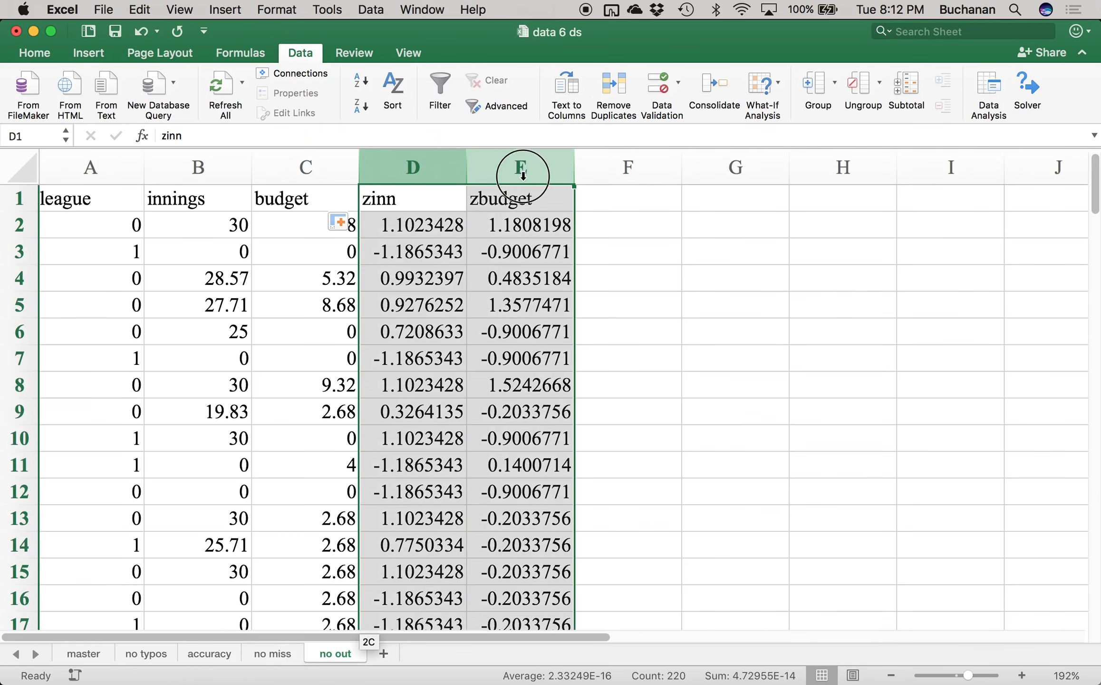
pyautogui.click(26, 51)
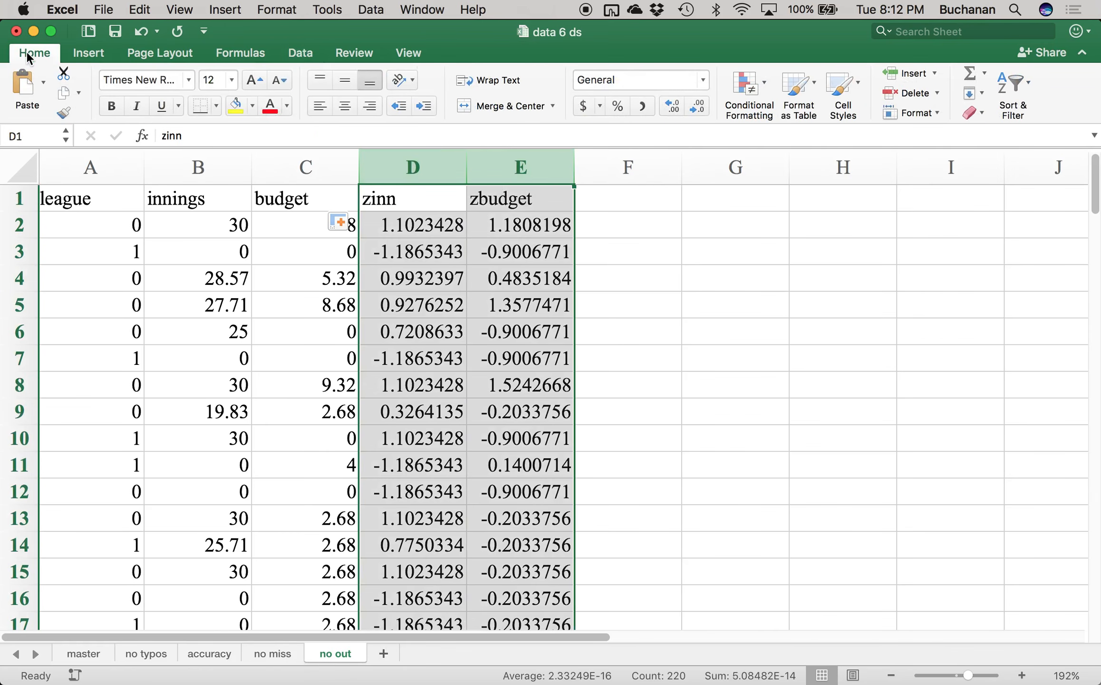
pyautogui.click(753, 106)
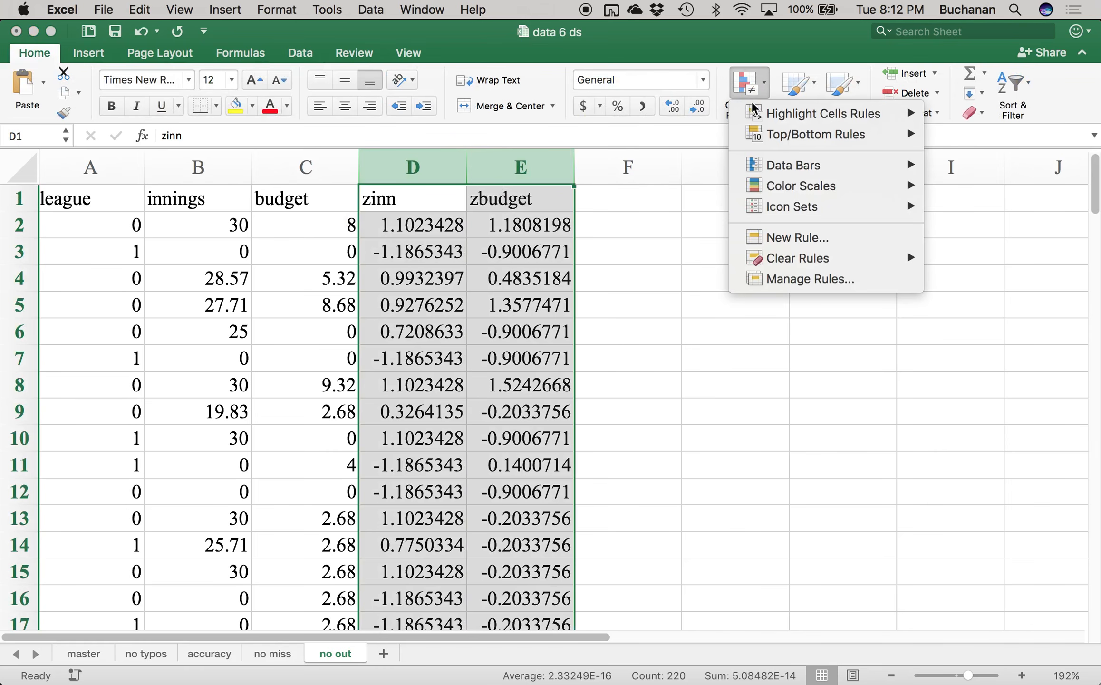
pyautogui.moveTo(761, 114)
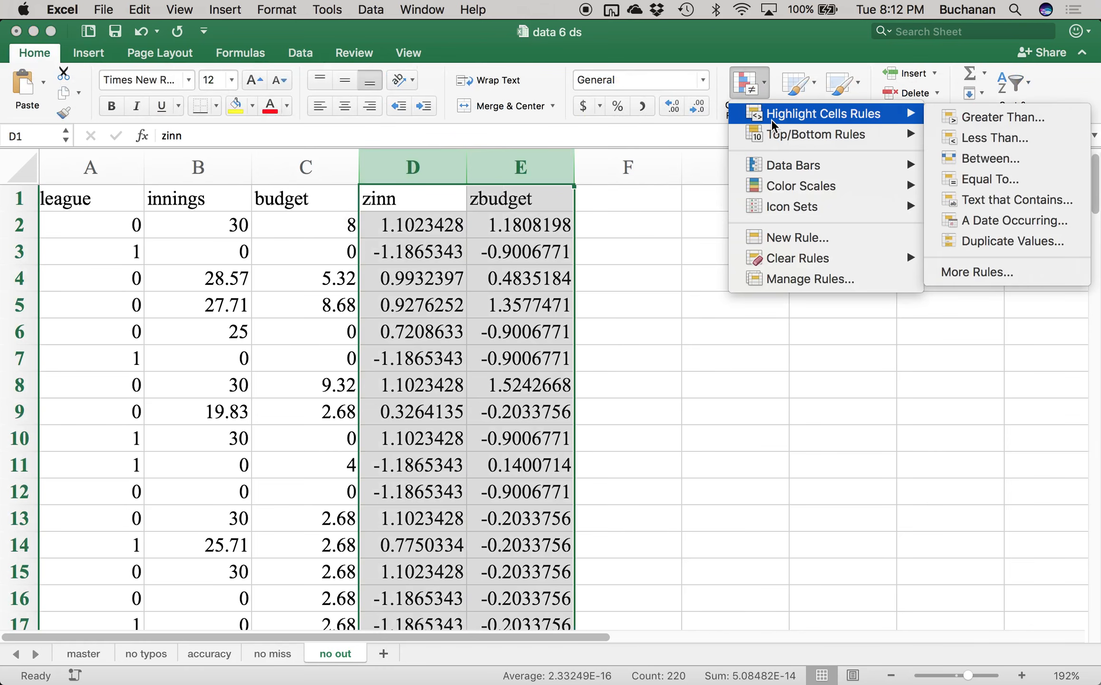
pyautogui.click(975, 118)
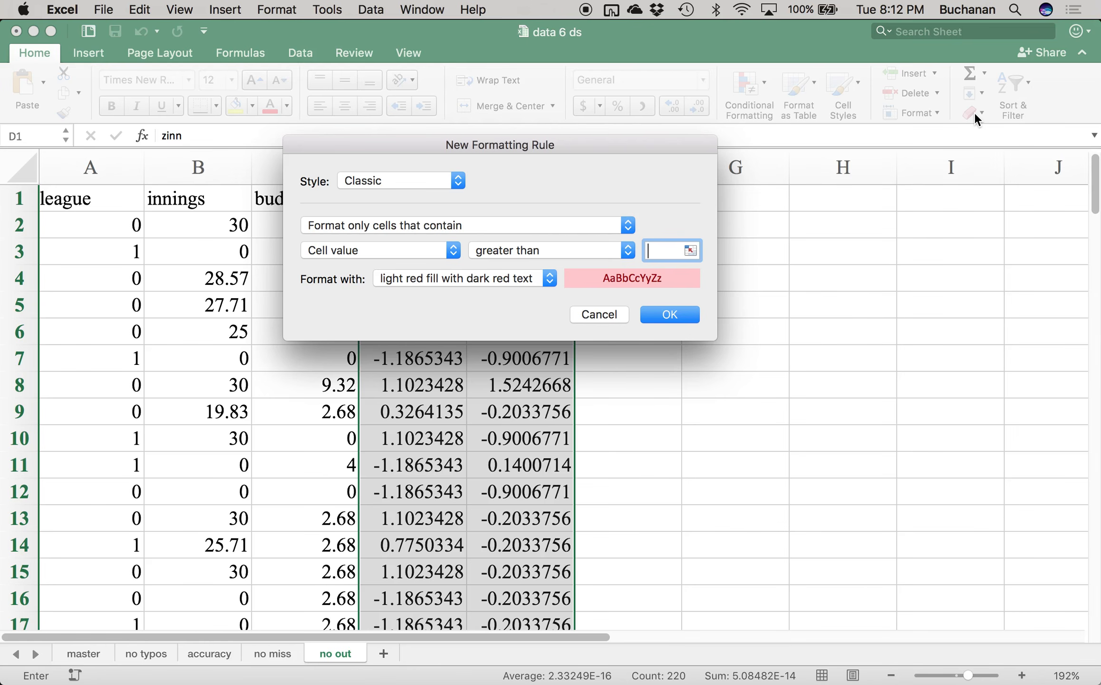
pyautogui.write('2.99')
pyautogui.press('Return')
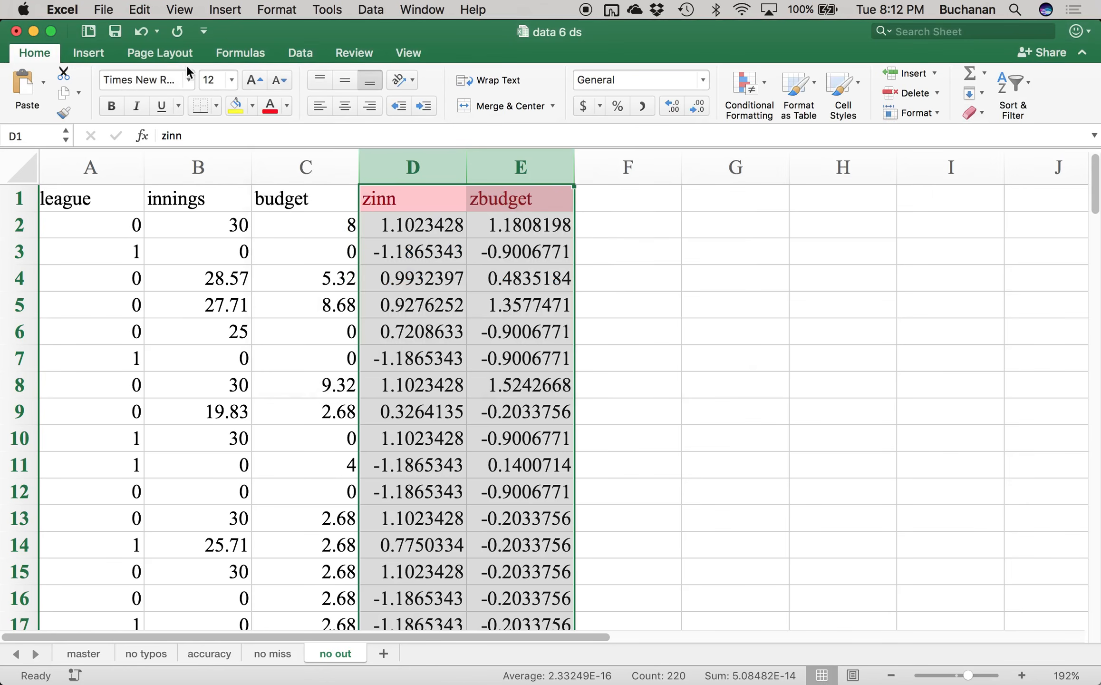
# Step: Add a conditional formatting rule to columns D and E that marks values less than -2.99 with light red fill and dark red text
pyautogui.click(743, 92)
pyautogui.moveTo(818, 114)
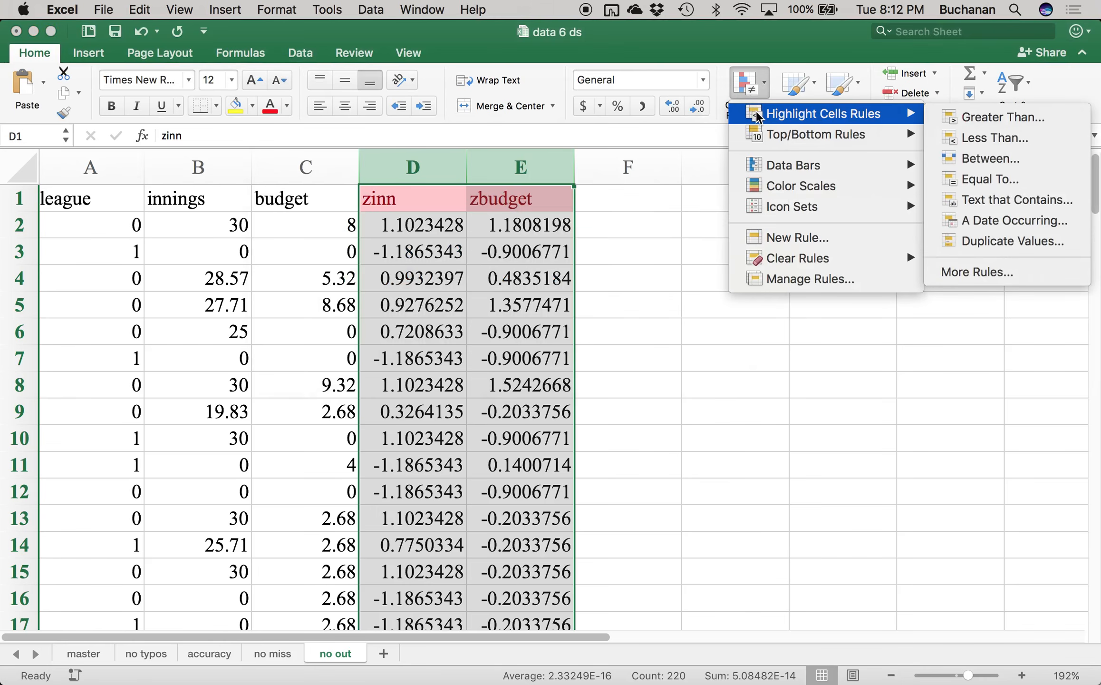
pyautogui.click(962, 138)
pyautogui.write('-2.99')
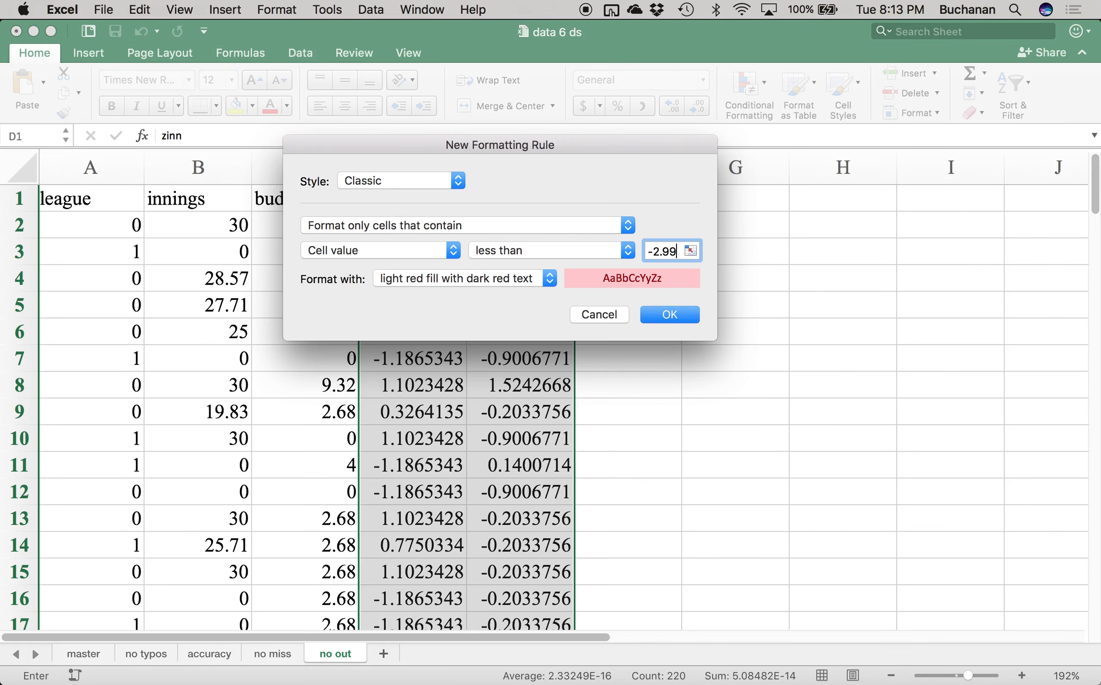
pyautogui.press('Return')
# Step: Examine the zinn and zbudget columns down to the last row for highlighted outlier scores, checking the z-scores in rows 18 and 32
pyautogui.scroll(-10, 524, 305)
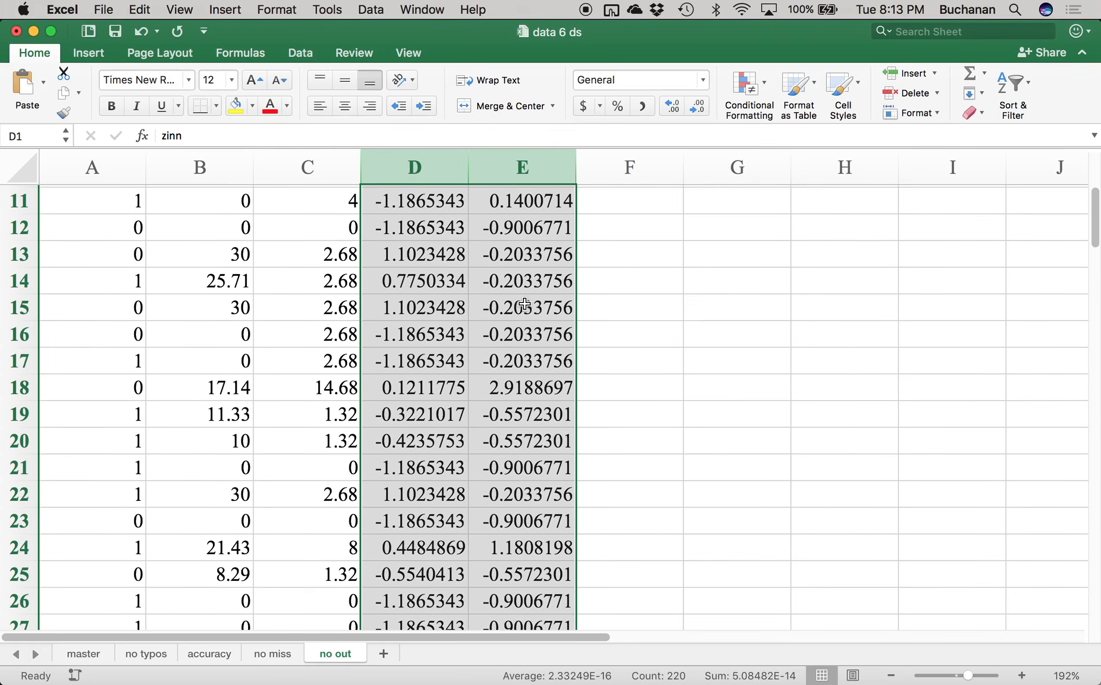
pyautogui.click(505, 387)
pyautogui.scroll(-1, 508, 382)
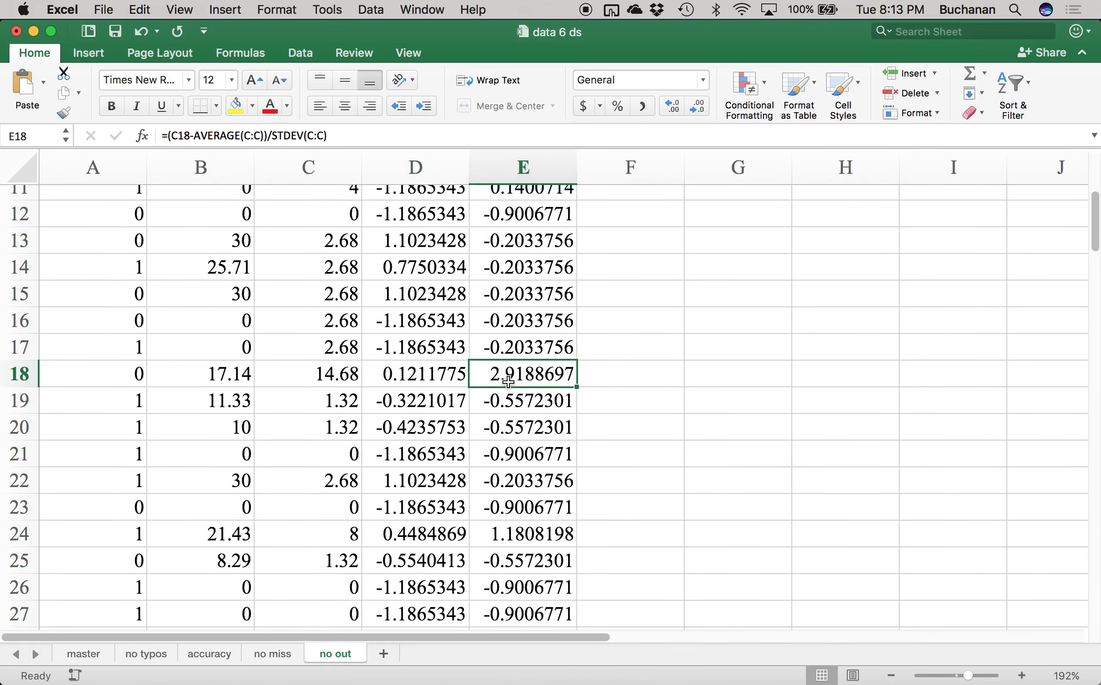
pyautogui.scroll(-10, 508, 382)
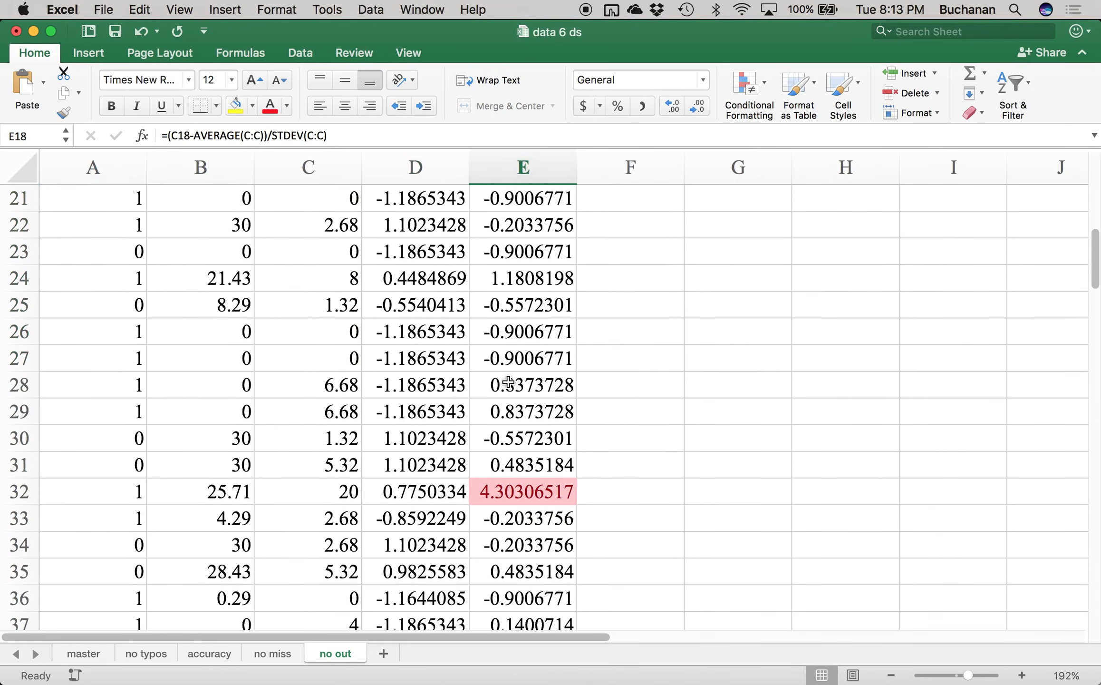
pyautogui.click(505, 490)
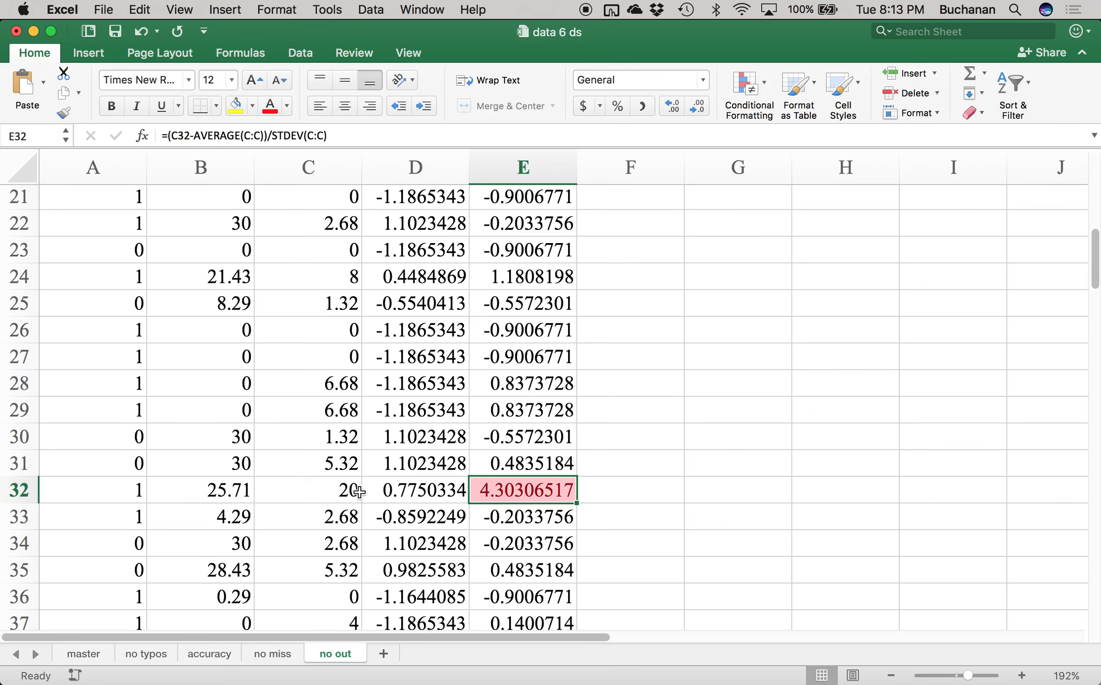
pyautogui.scroll(-9, 501, 419)
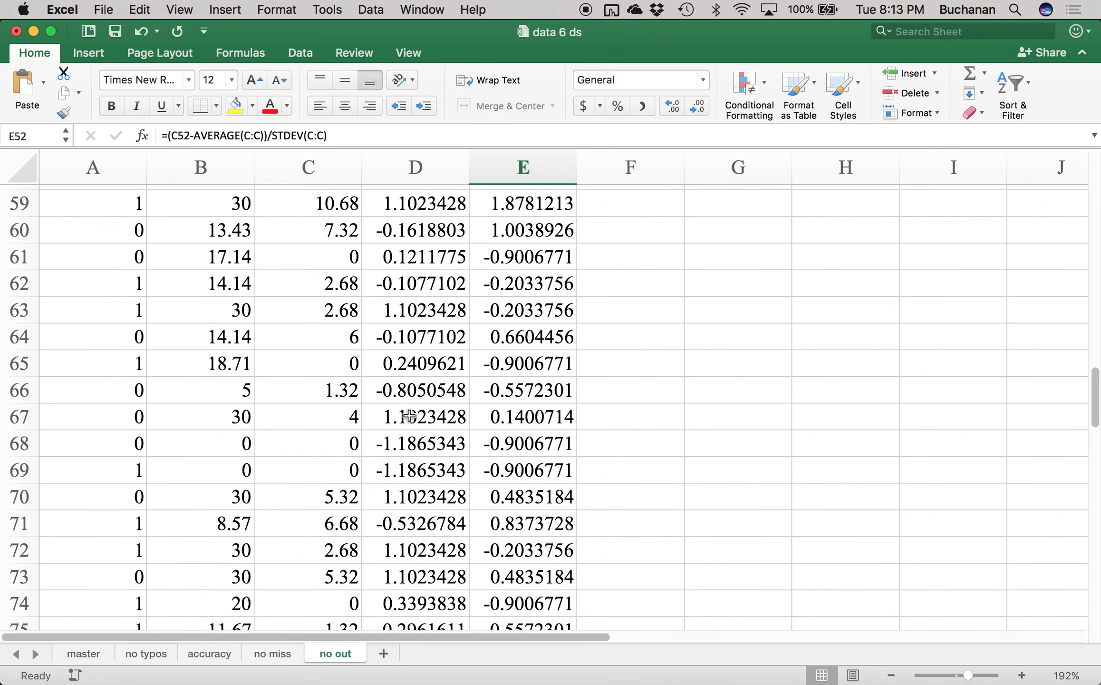
pyautogui.scroll(-10, 408, 424)
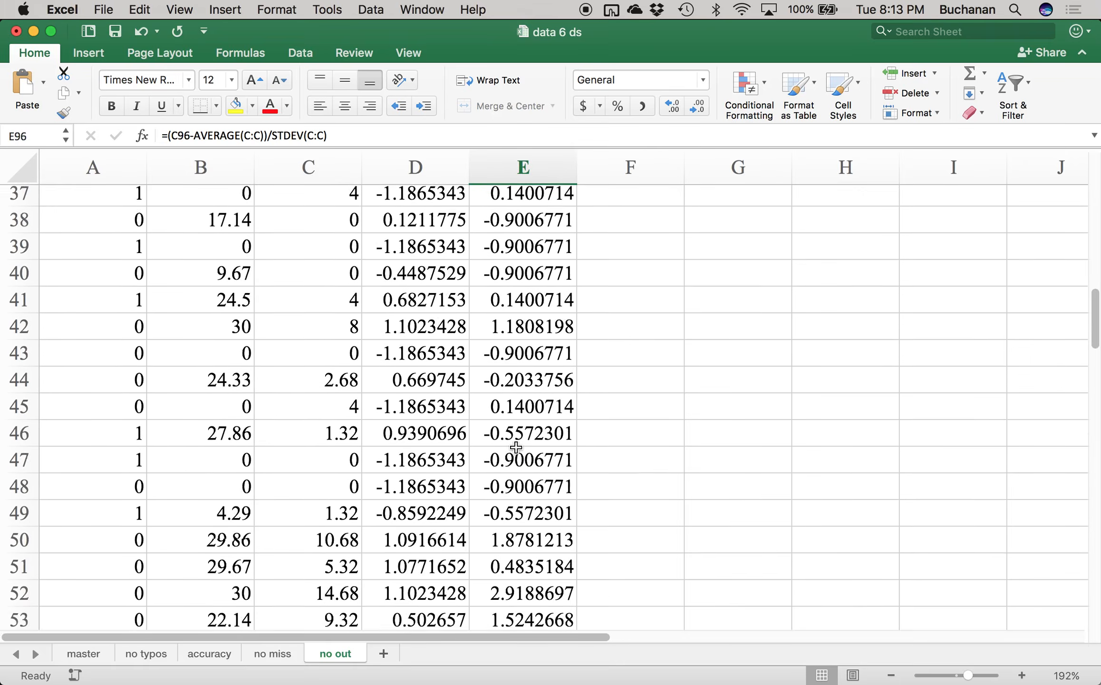
pyautogui.scroll(20, 516, 446)
pyautogui.scroll(-6, 516, 447)
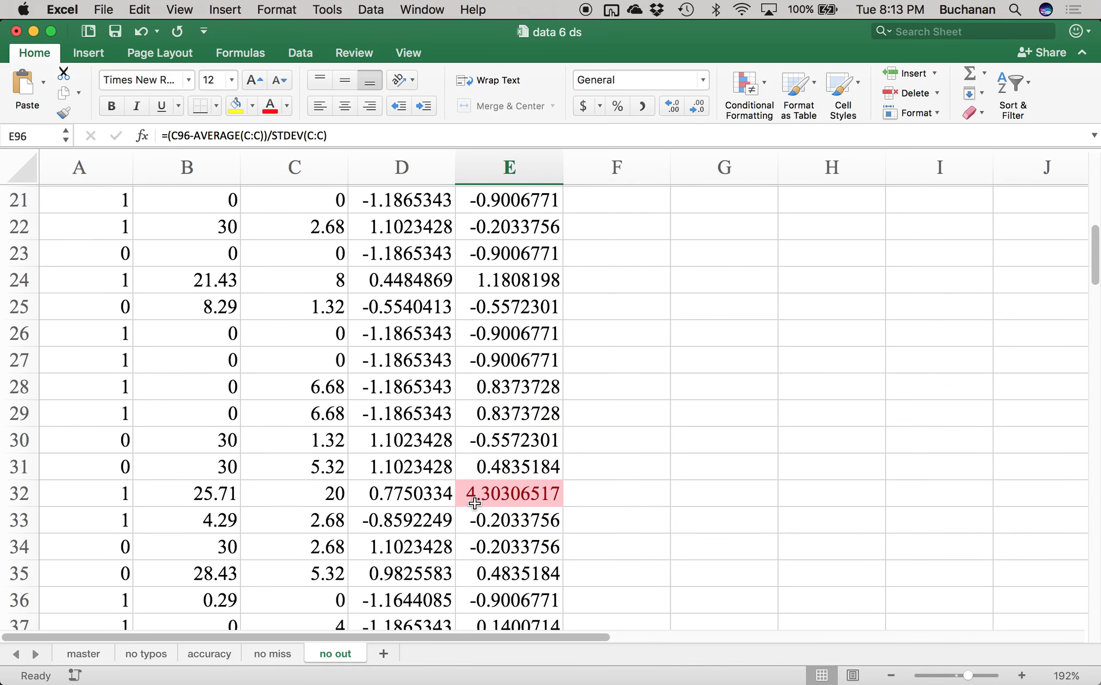
pyautogui.hscroll(-1, 475, 503)
pyautogui.moveTo(413, 495); pyautogui.dragTo(495, 493)
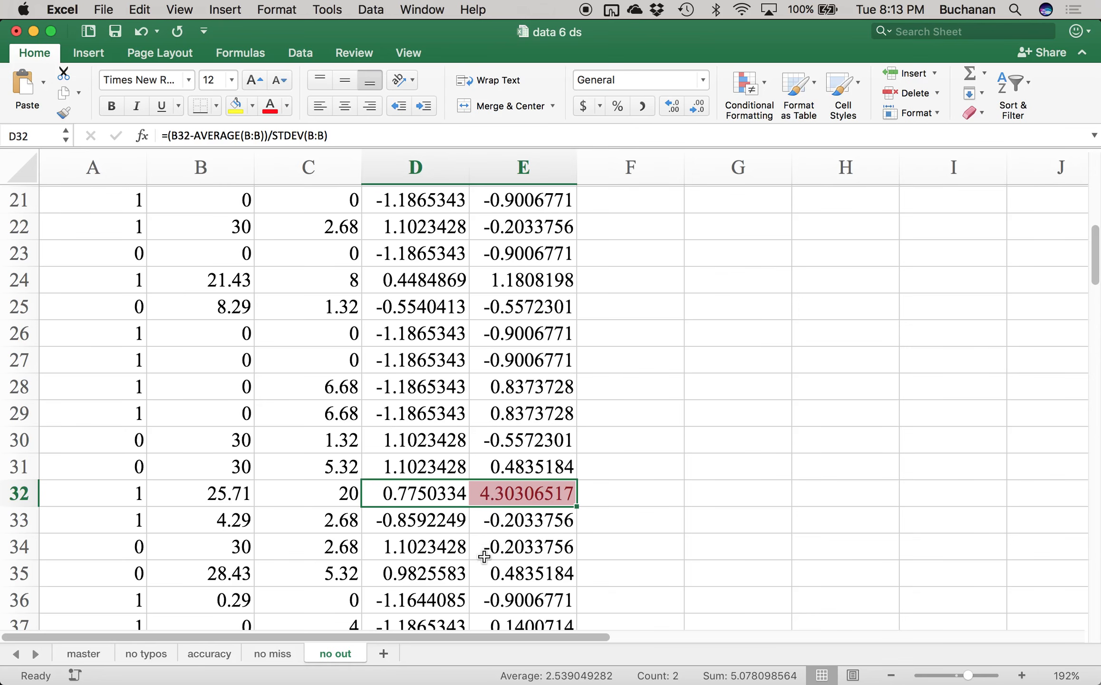
pyautogui.scroll(10, 465, 473)
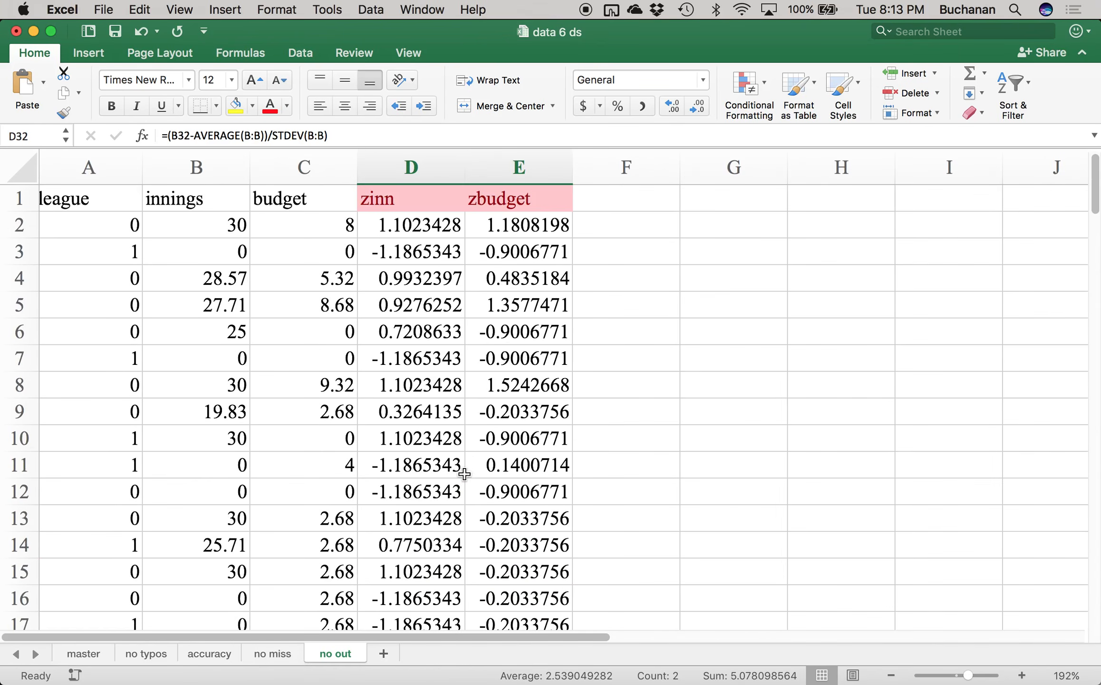
pyautogui.click(456, 471)
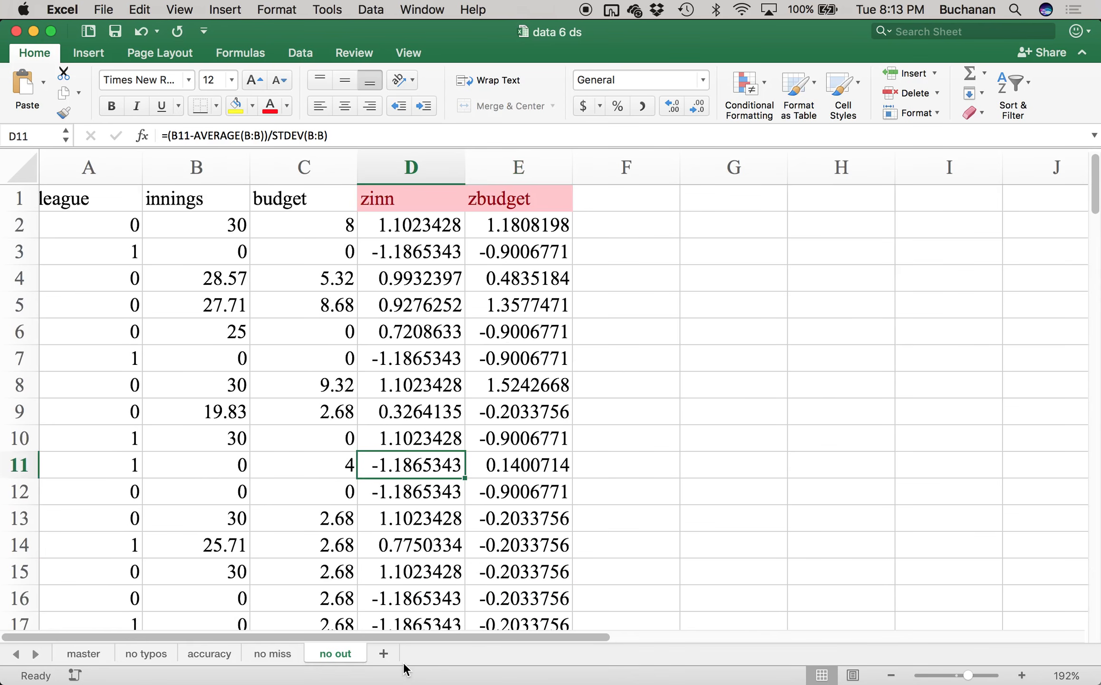
# Step: Copy the league, innings and budget columns with all data rows from the no out sheet into a new worksheet
pyautogui.click(93, 205)
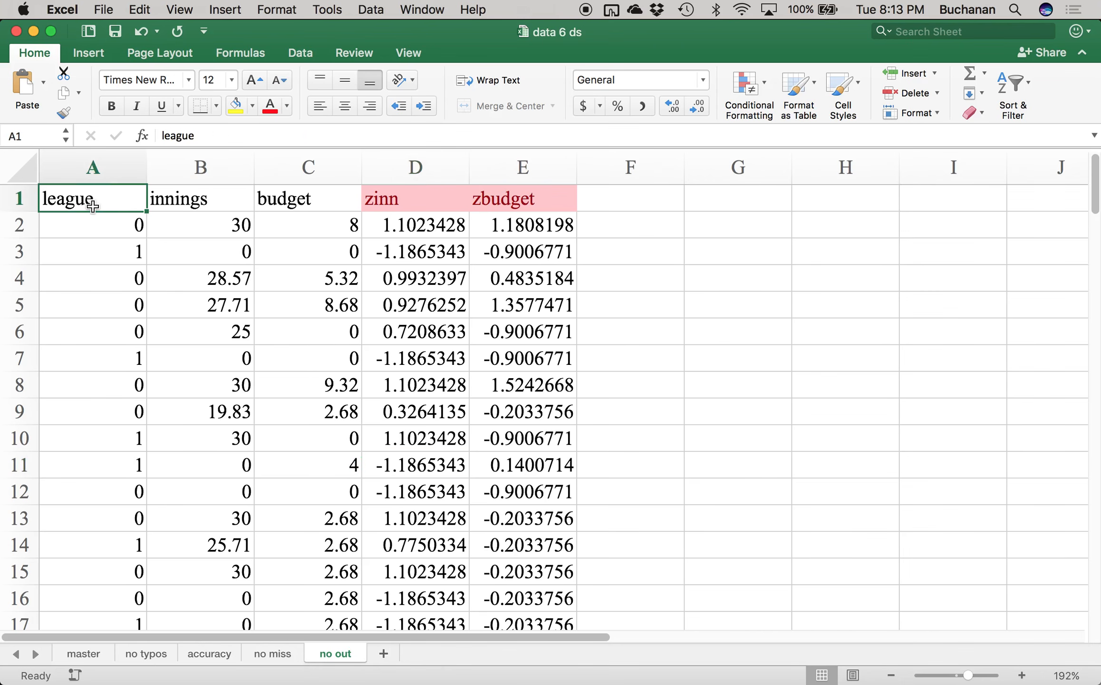
pyautogui.hotkey('shift', 'Right')
pyautogui.hotkey('shift', 'Right')
pyautogui.press('super+shift+Down')
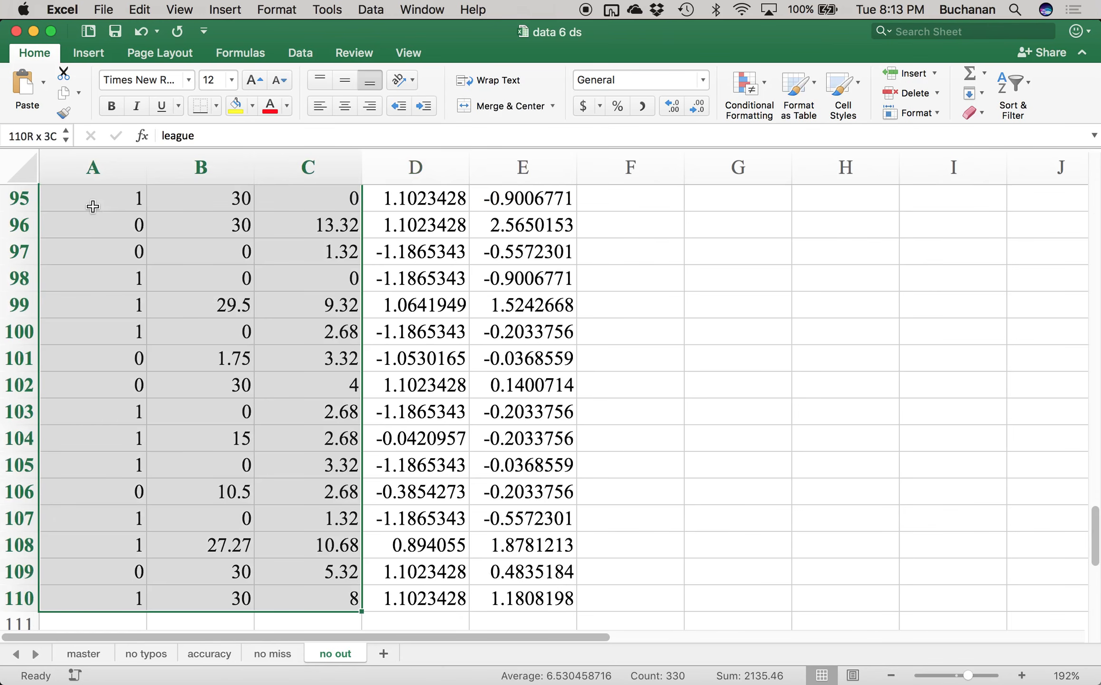
pyautogui.press('super+c')
pyautogui.click(384, 653)
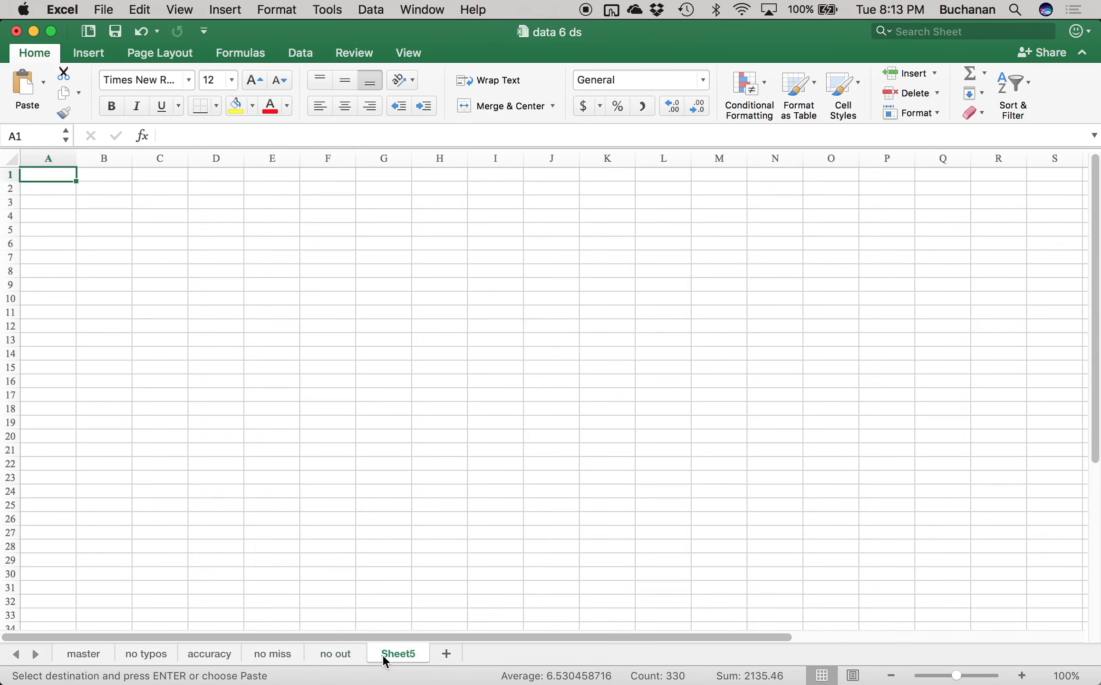
pyautogui.press('super+v')
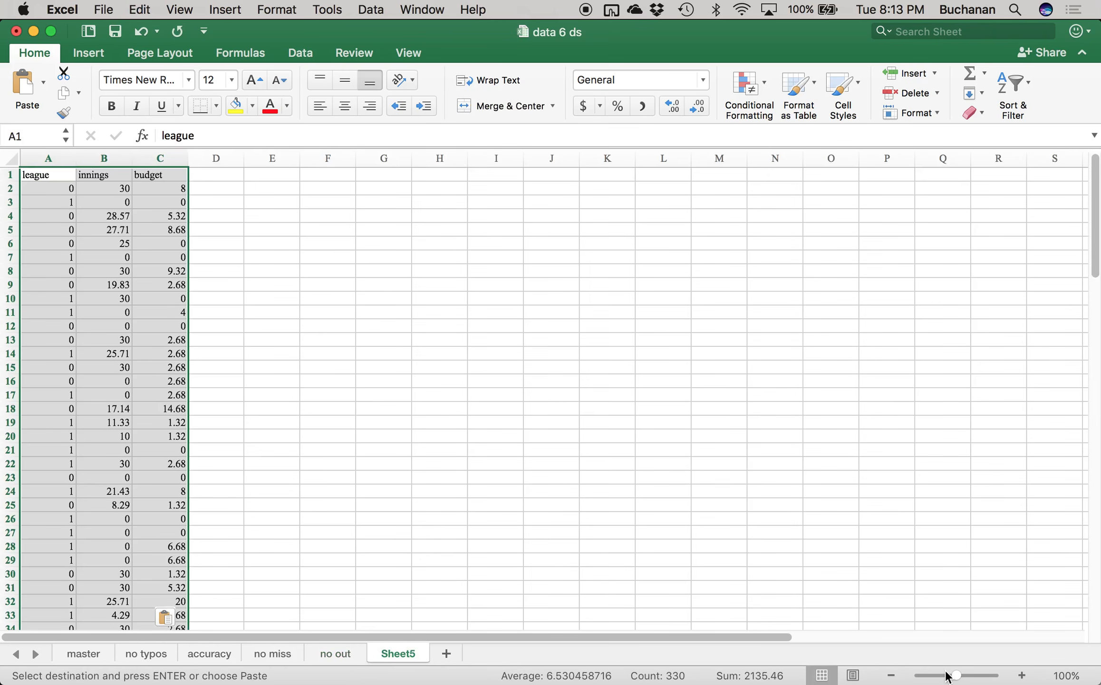
# Step: Enlarge the new worksheet's view to 167% and rename the sheet final
pyautogui.moveTo(958, 674); pyautogui.dragTo(964, 674)
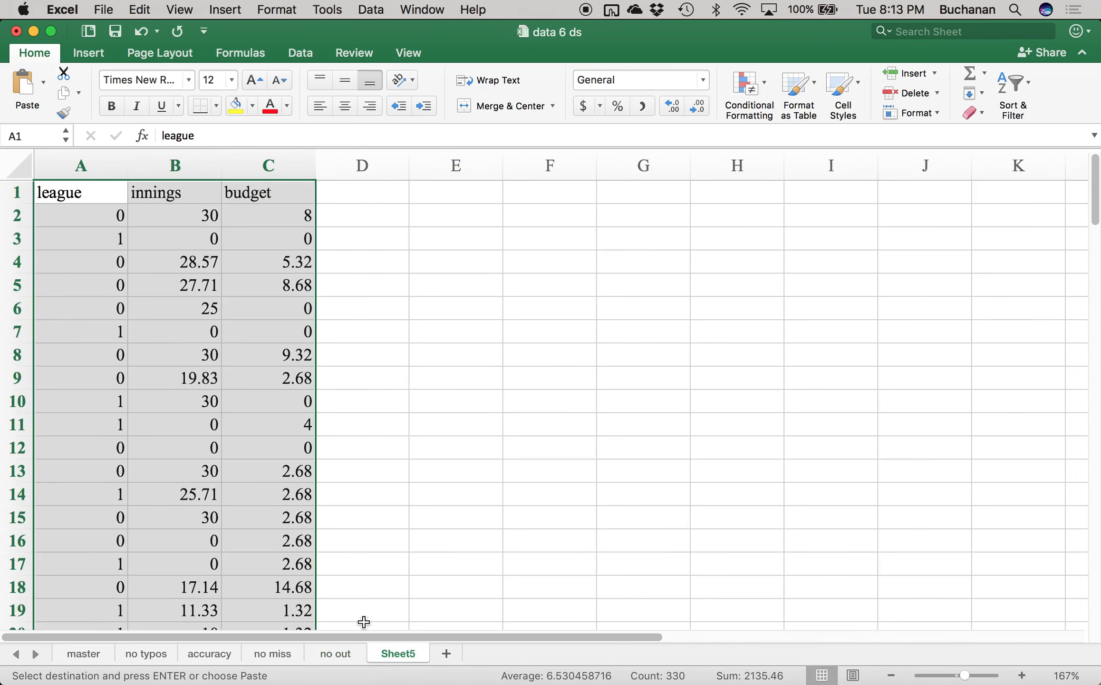
pyautogui.doubleClick(387, 652)
pyautogui.write('final')
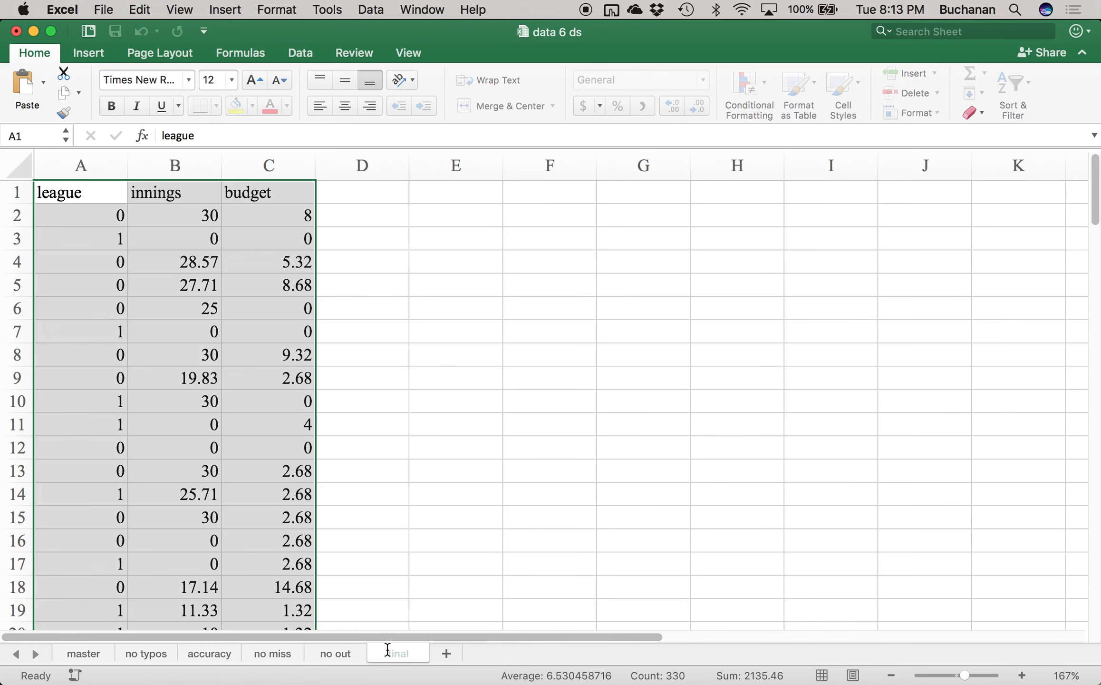
pyautogui.press('Return')
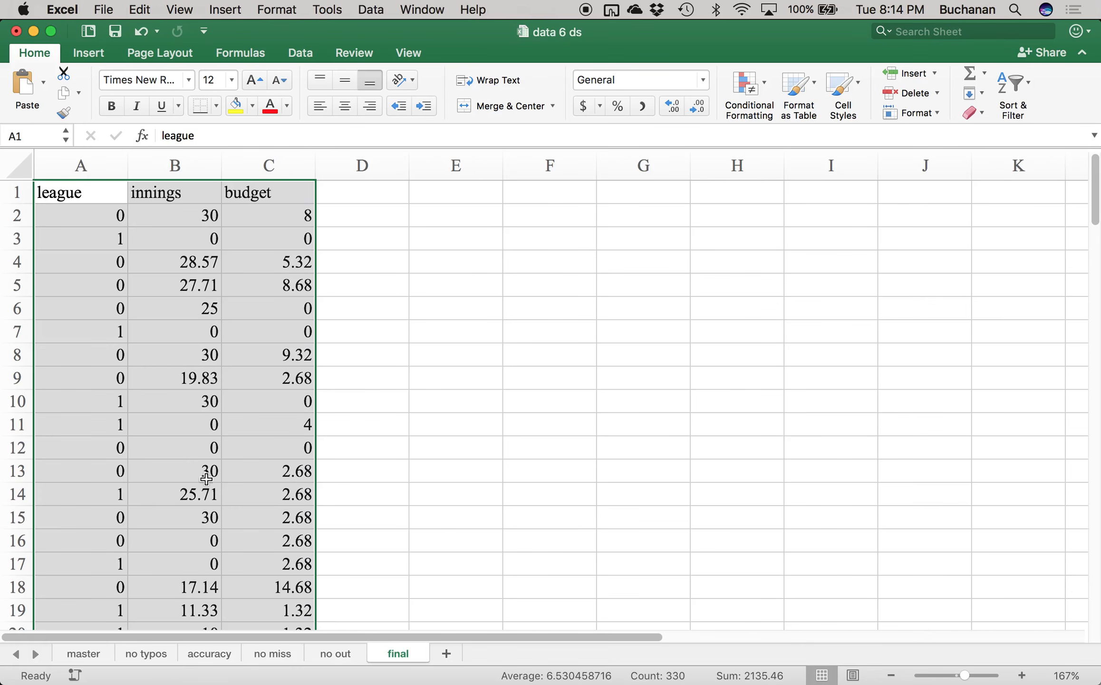
# Step: Copy the league, innings and budget data from the final sheet into a new blank workbook
pyautogui.press('super+c')
pyautogui.press('super+n')
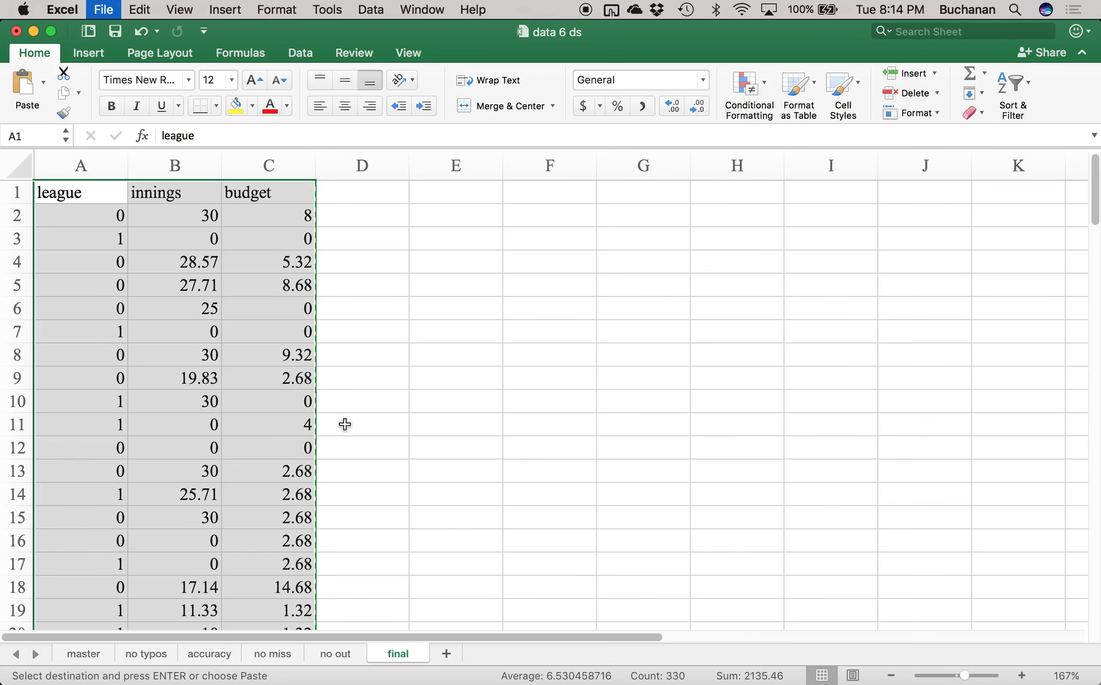
pyautogui.press('super+v')
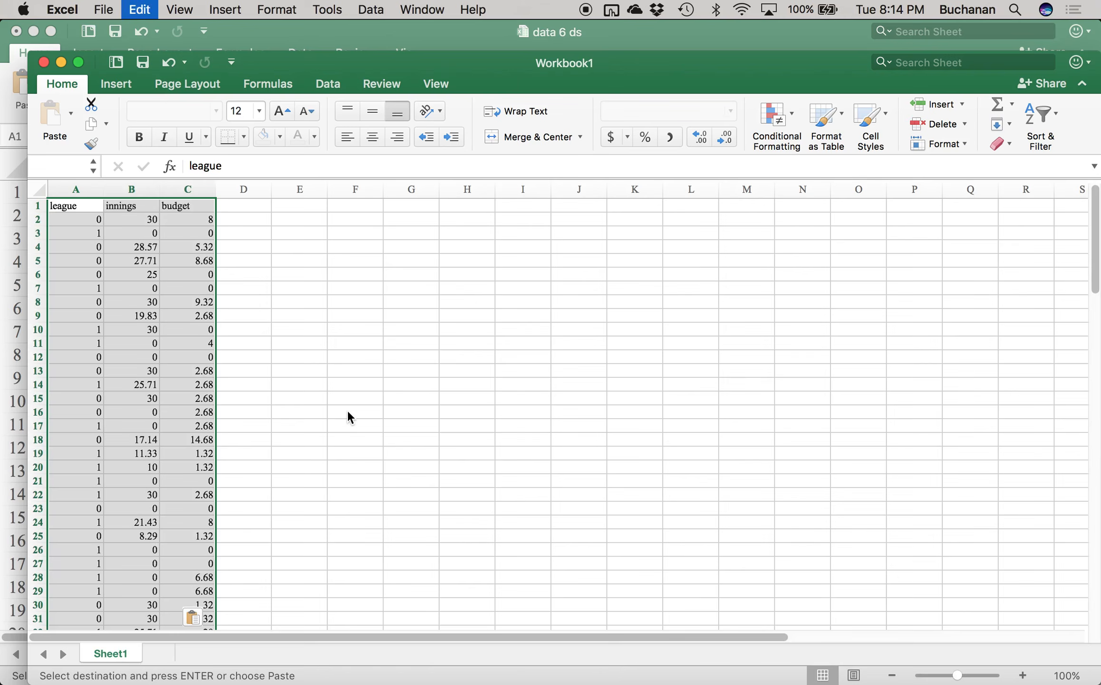
# Step: Save the new workbook as data 6 final in Comma Separated Values (.csv) format in the 11 Med Mod folder
pyautogui.click(117, 12)
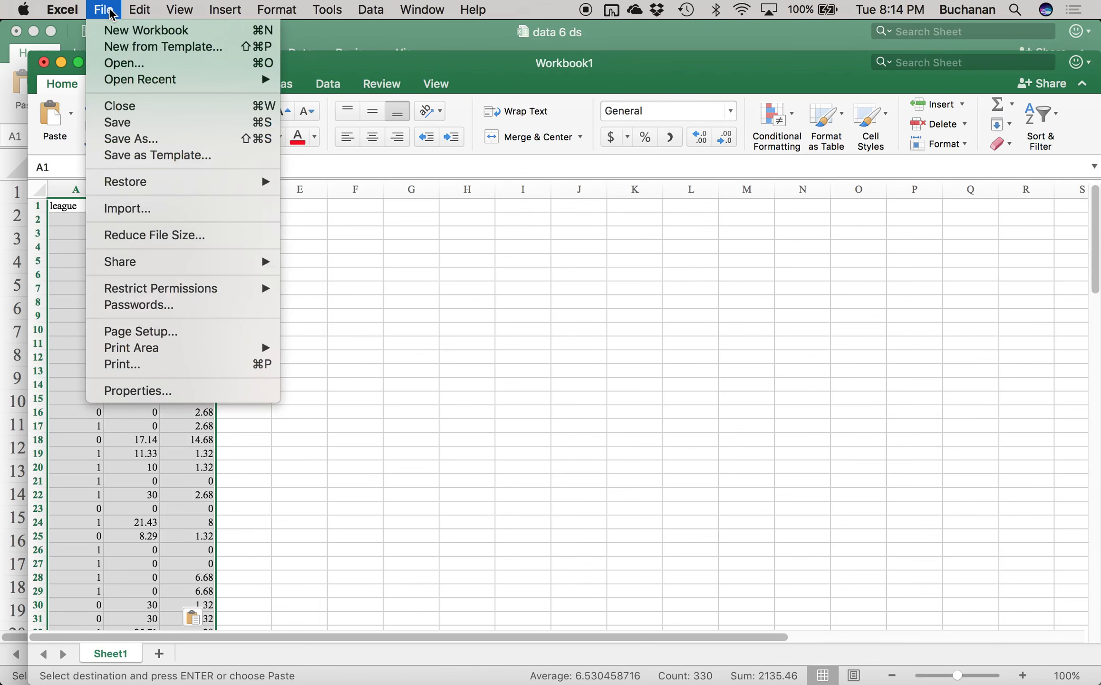
pyautogui.click(142, 141)
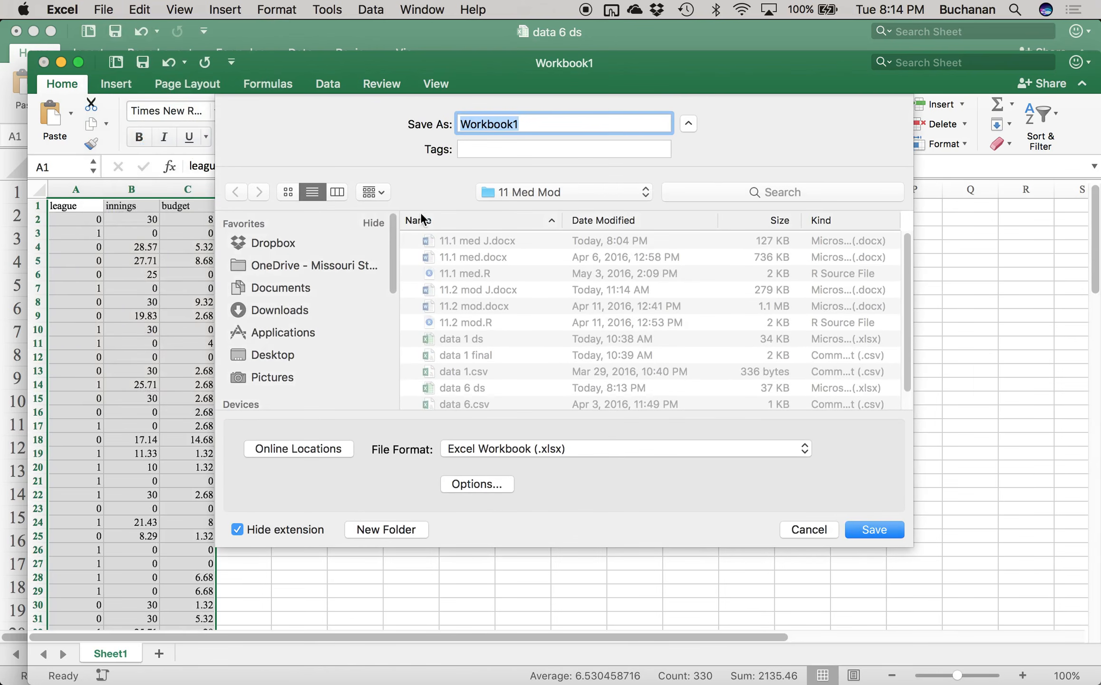
pyautogui.click(512, 451)
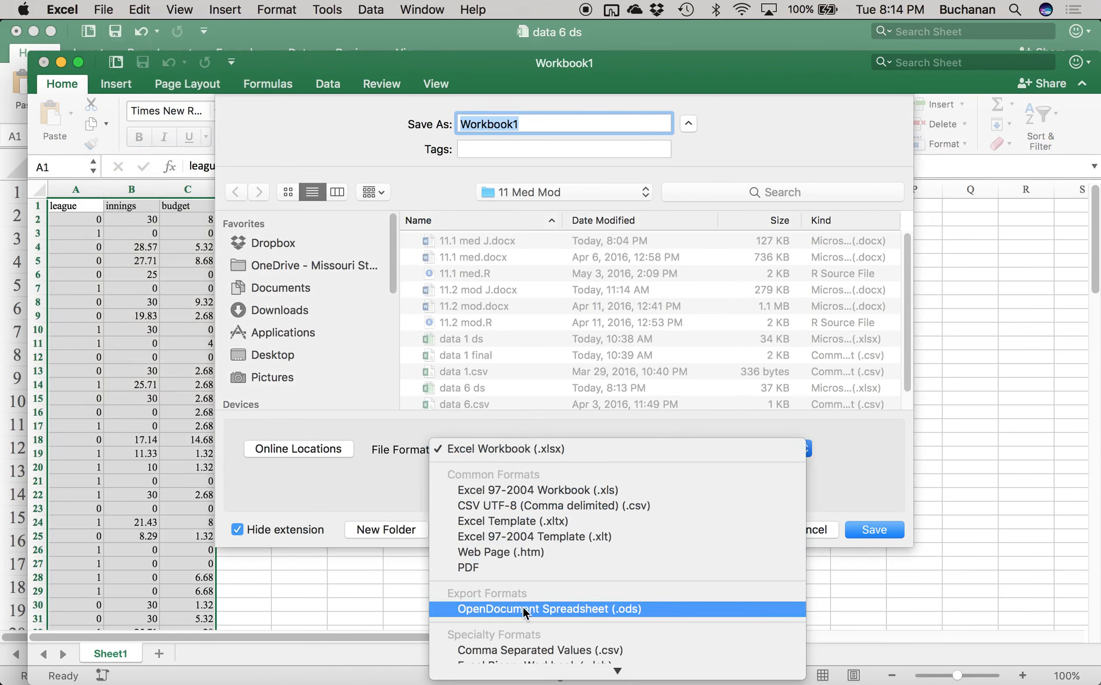
pyautogui.click(521, 647)
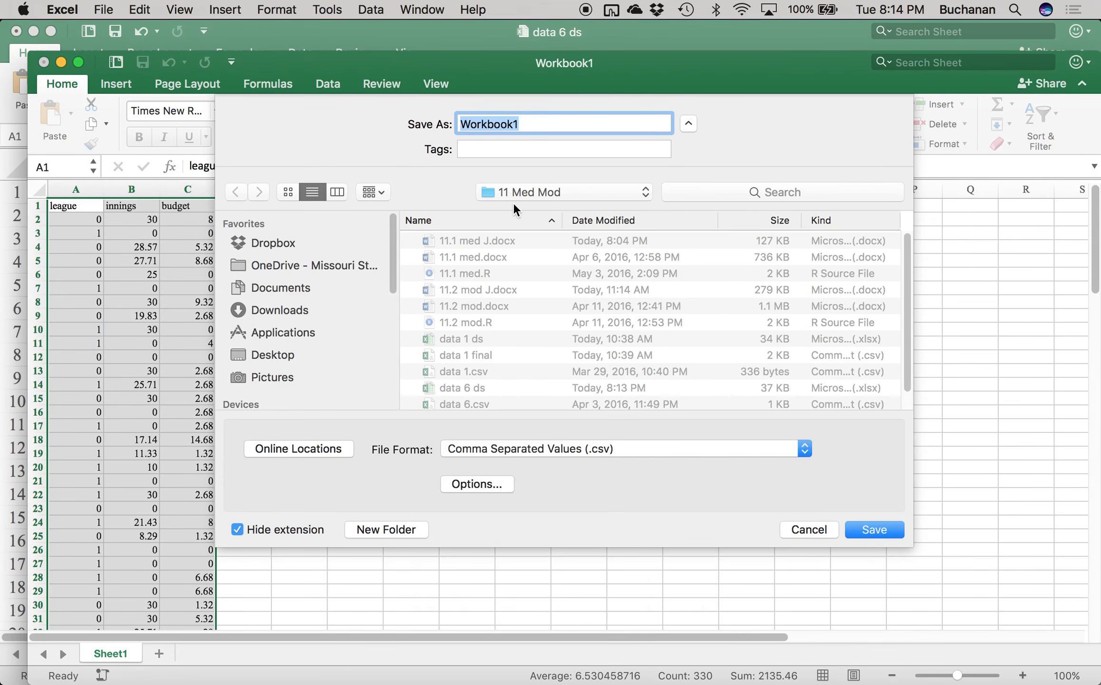
pyautogui.write('data 5')
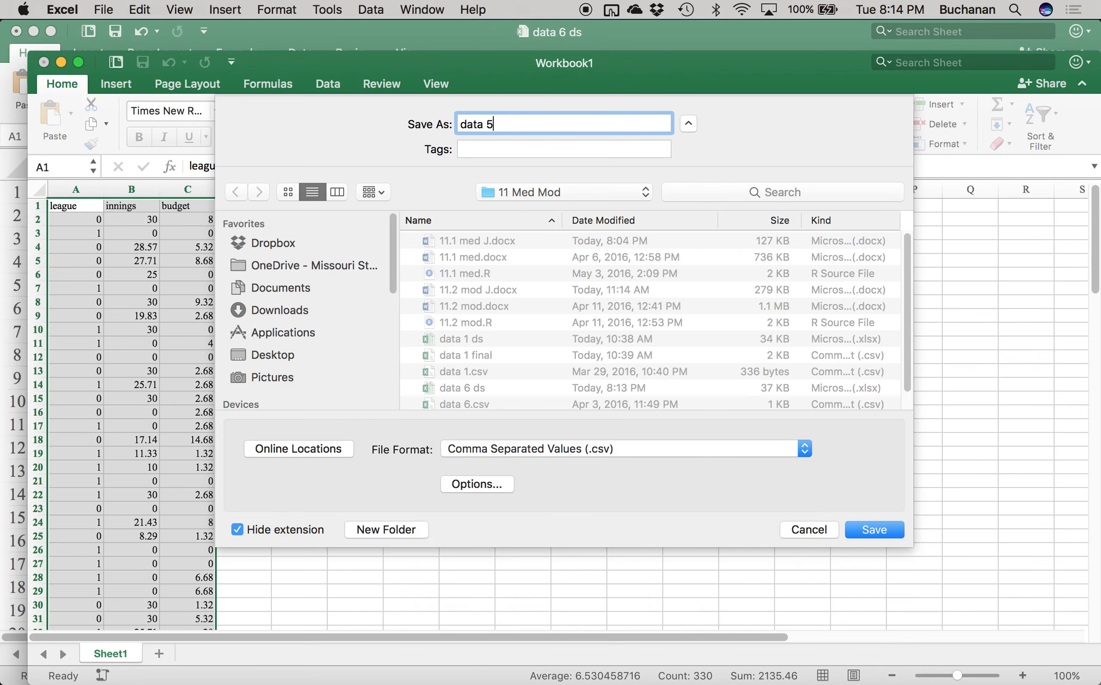
pyautogui.press('BackSpace')
pyautogui.write('6 final')
pyautogui.press('Return')
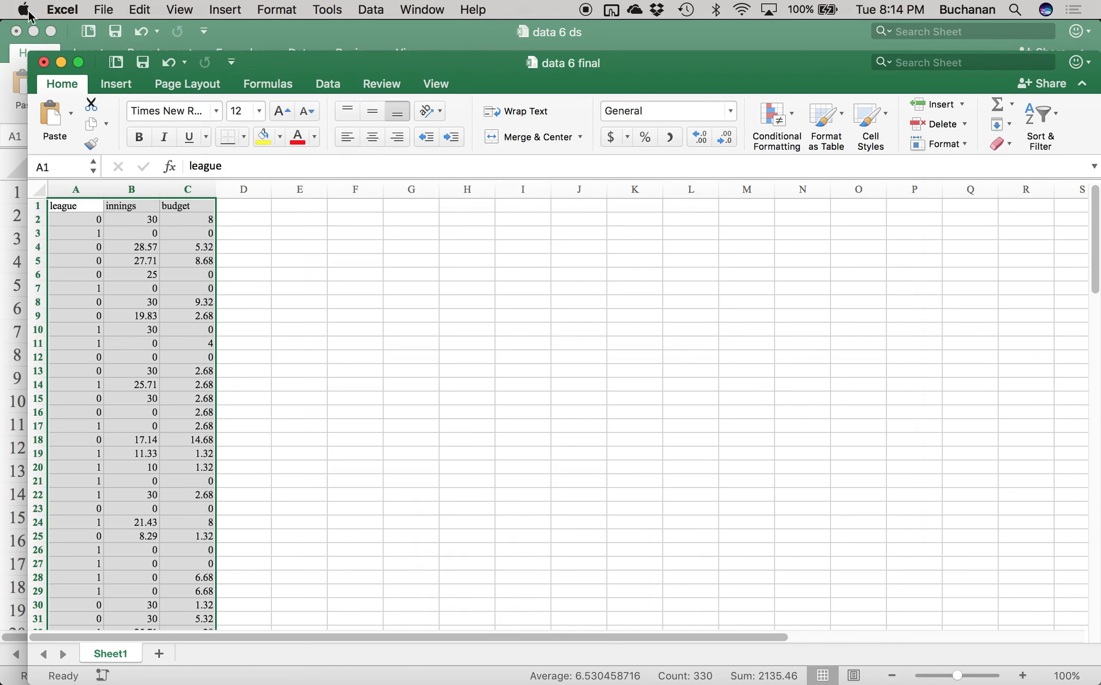
# Step: Close the data 6 final and data 6 ds workbooks without saving further changes
pyautogui.click(44, 62)
pyautogui.click(493, 180)
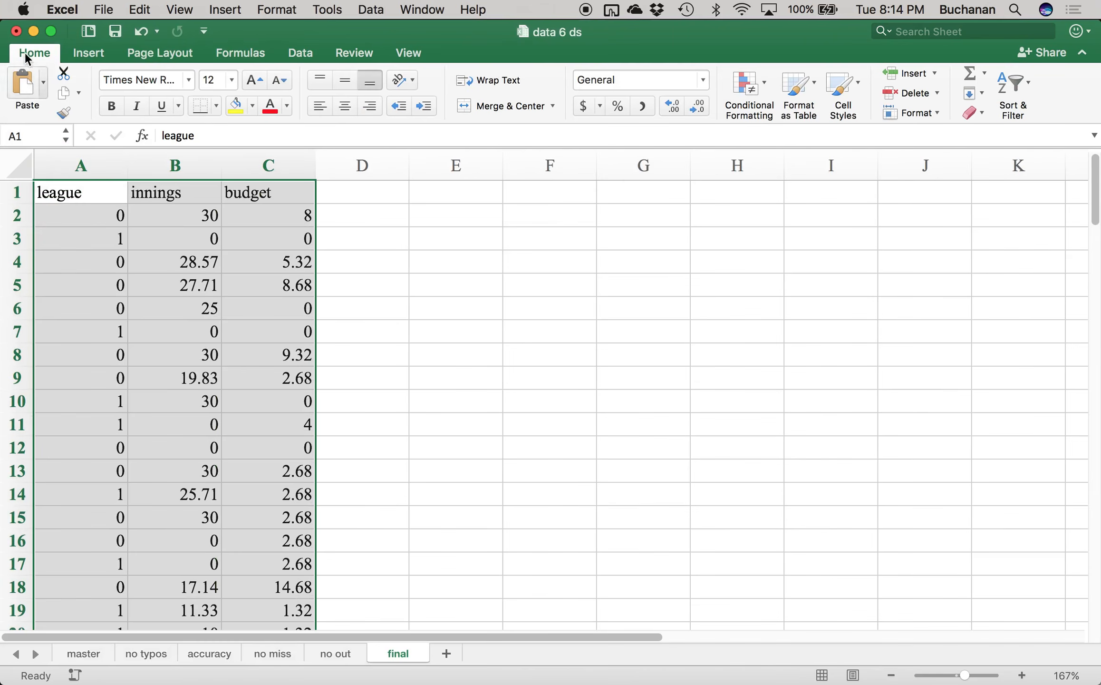
pyautogui.click(15, 31)
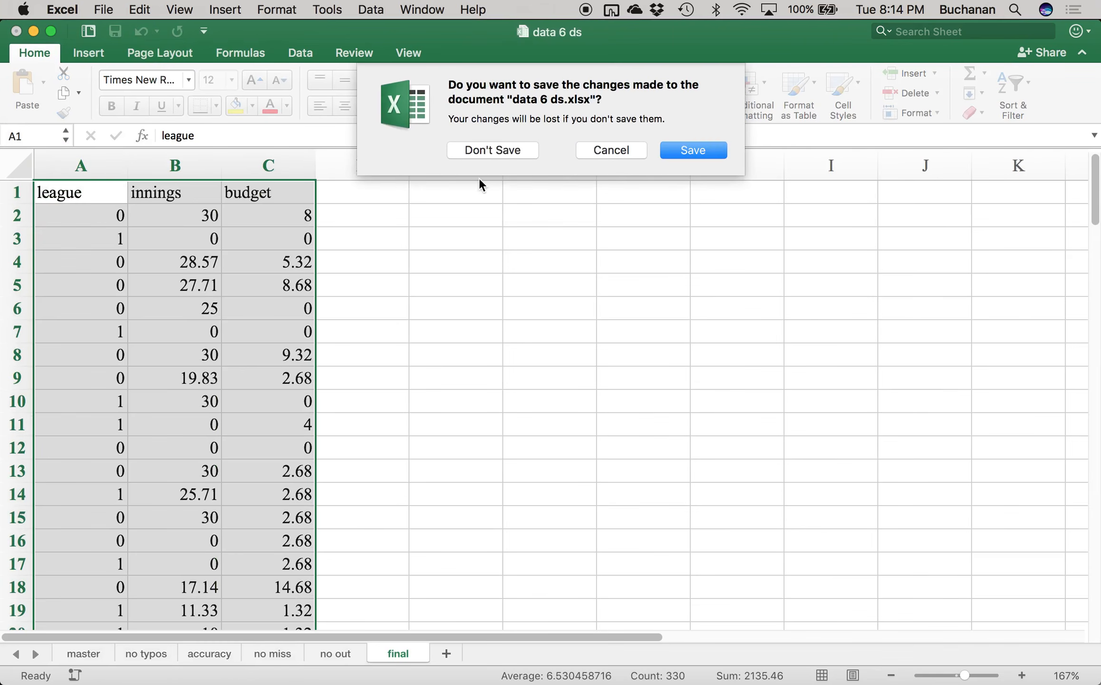
pyautogui.click(500, 153)
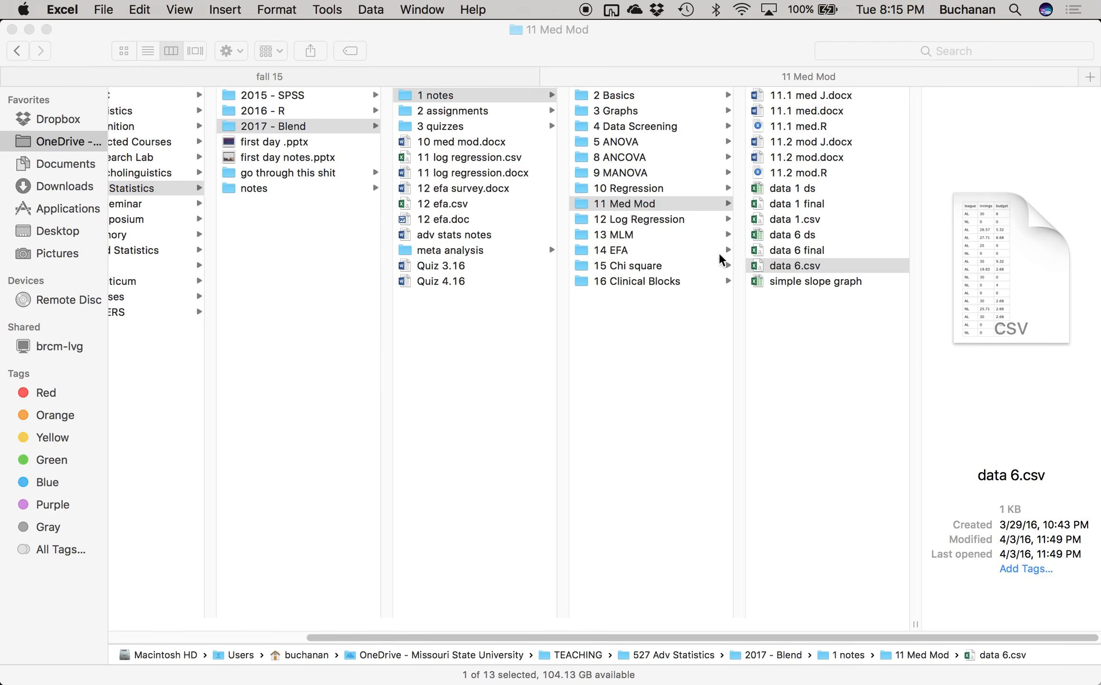
# Step: Preview the data 6 final file in the 11 Med Mod folder in Finder, then close the preview
pyautogui.click(821, 259)
pyautogui.click(820, 249)
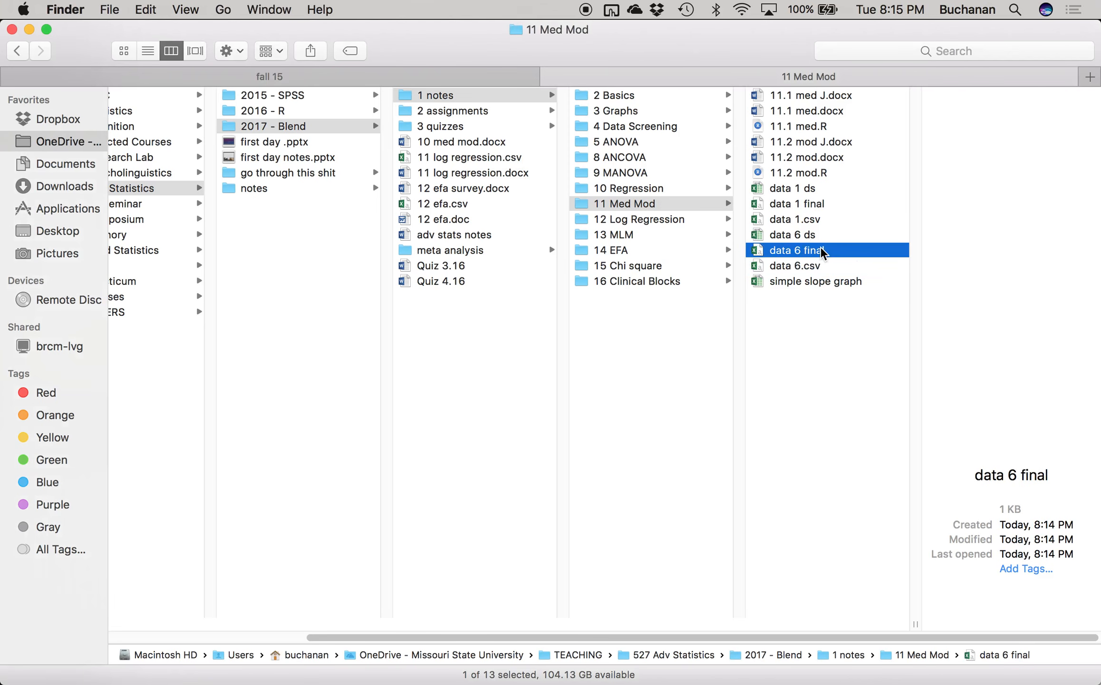
pyautogui.press('space')
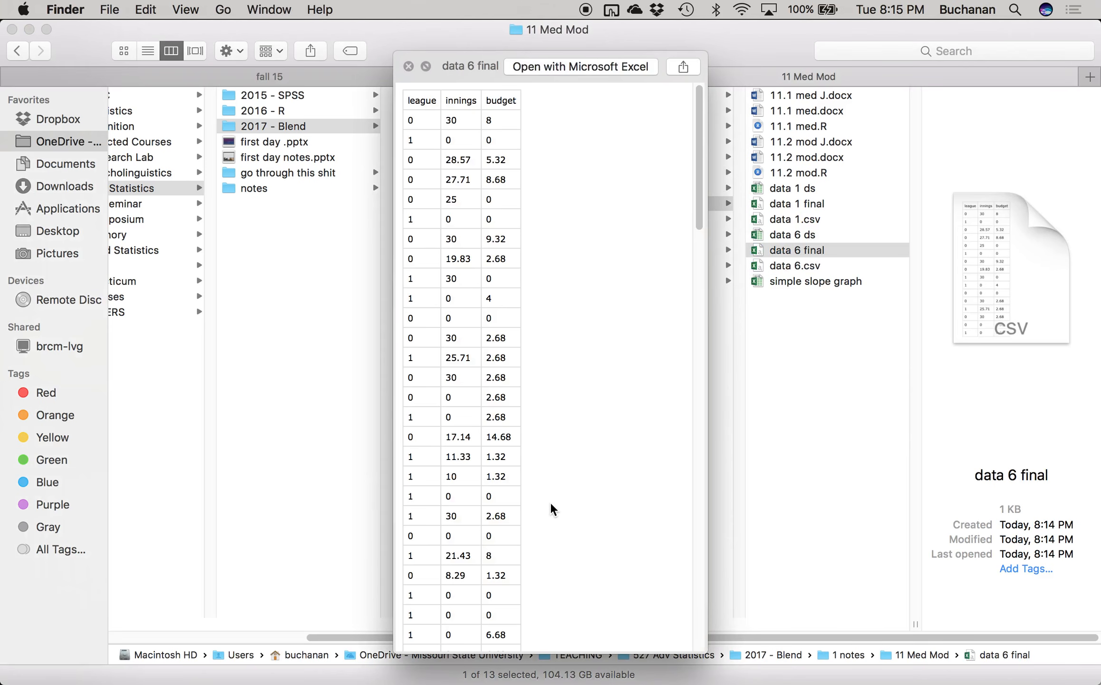
pyautogui.press('space')
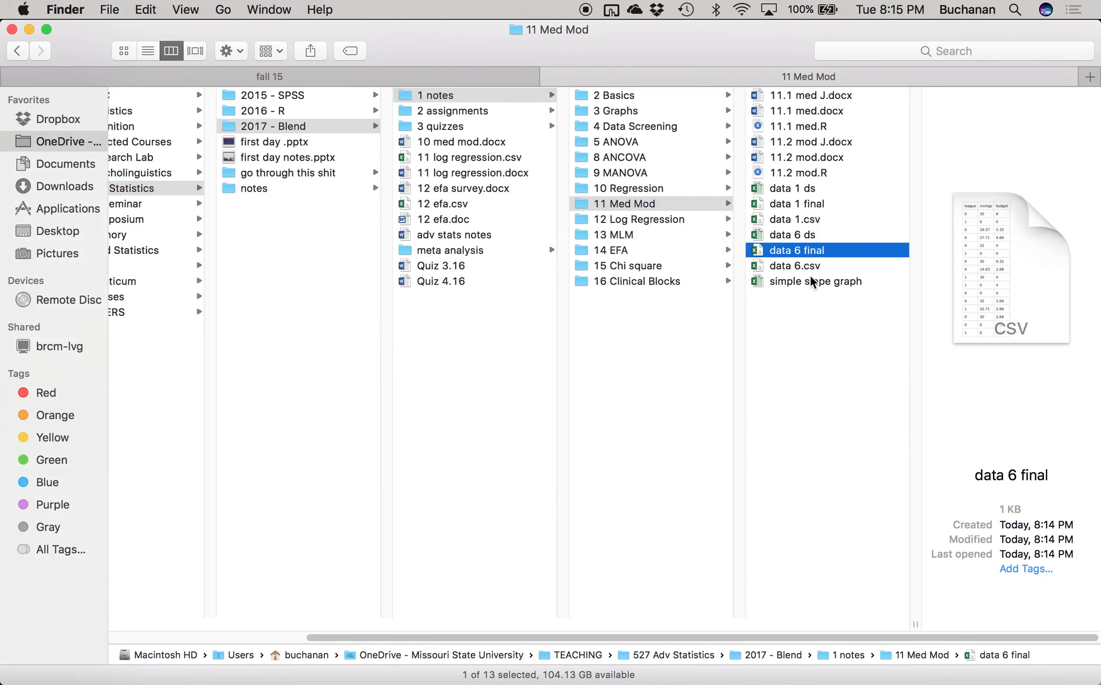
# Step: Preview the data 6 ds workbook from the folder and view its no out sheet
pyautogui.click(814, 234)
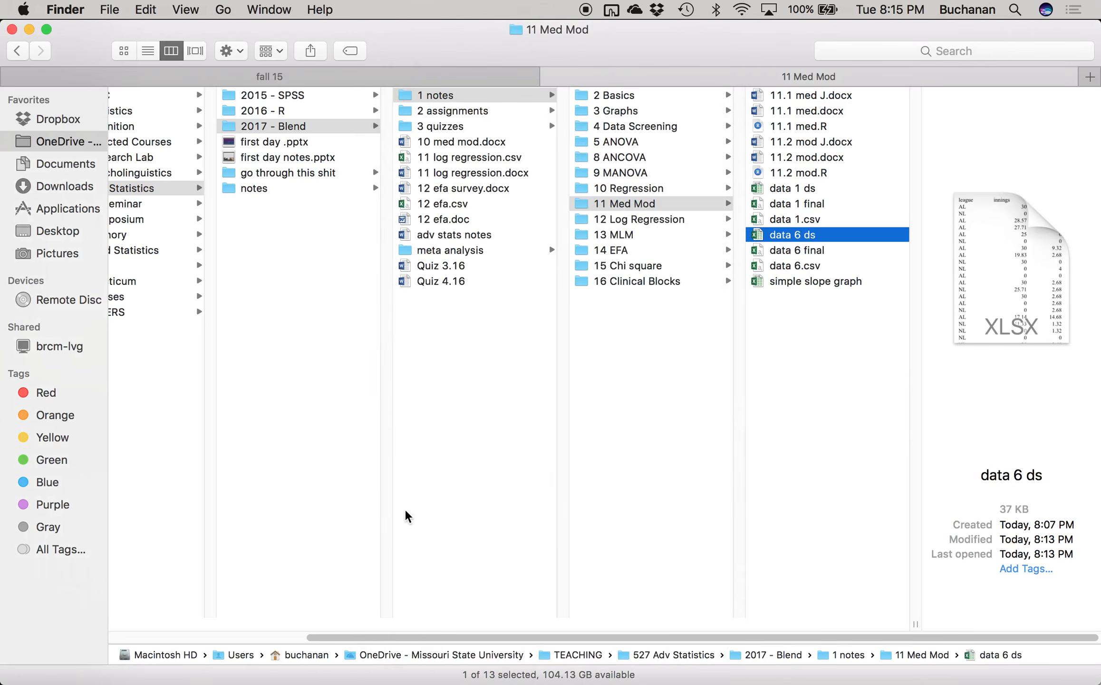
pyautogui.press('space')
pyautogui.click(658, 639)
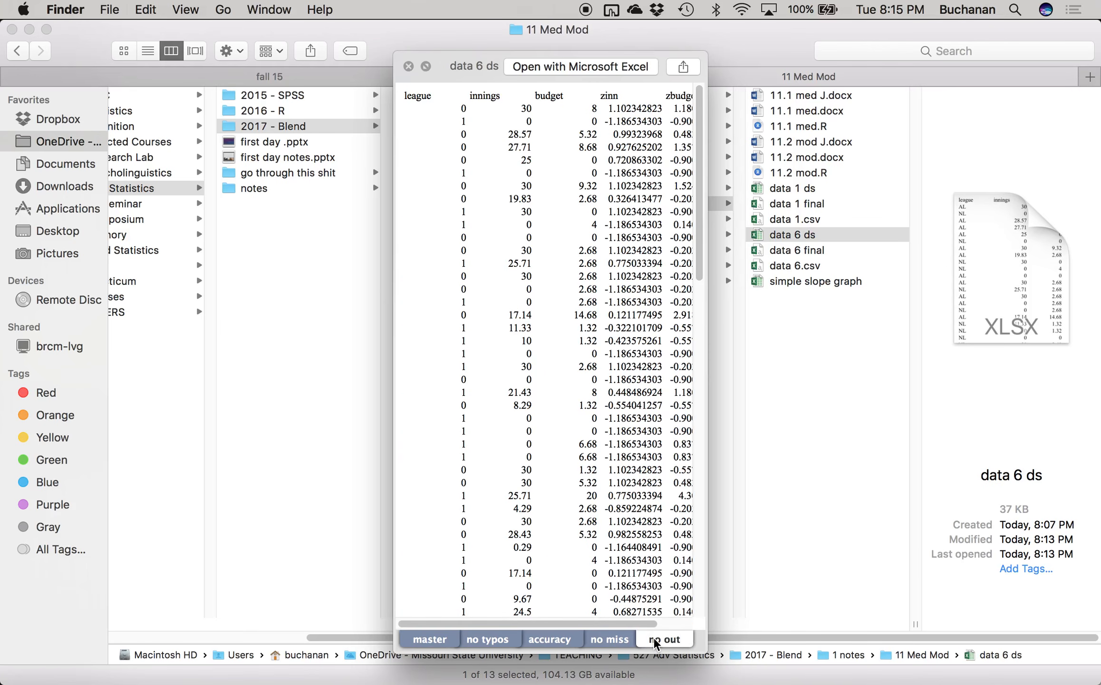
# Step: Look across the remaining columns of the no out sheet, including zbudget, and close the preview
pyautogui.hscroll(3, 665, 623)
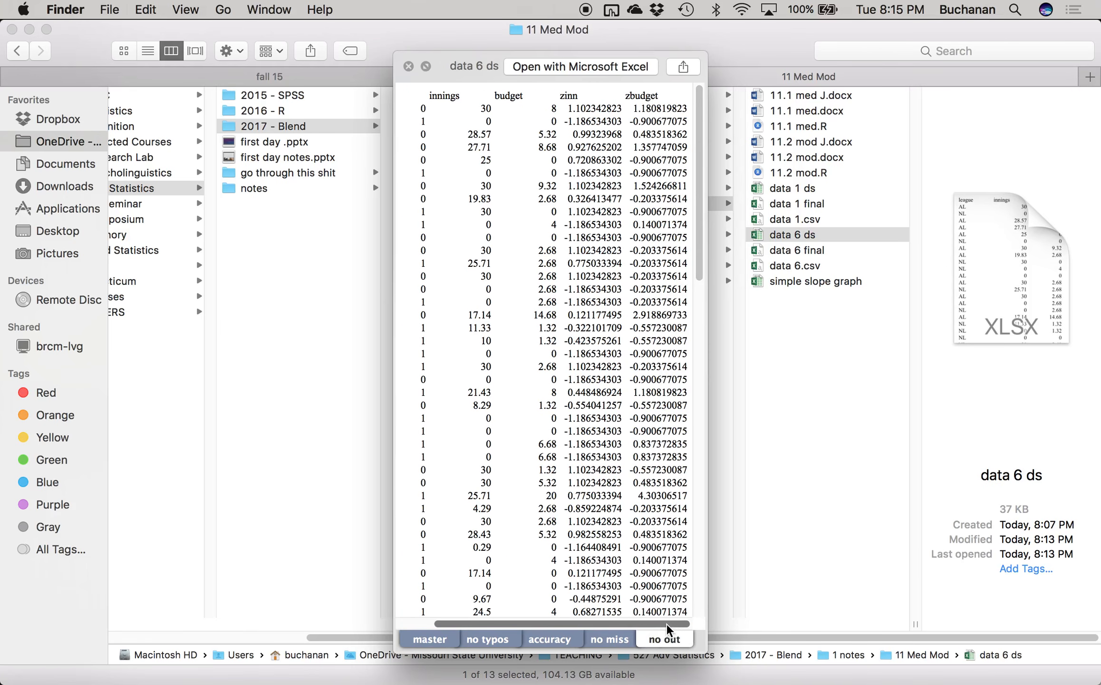
pyautogui.hscroll(-2, 652, 638)
pyautogui.press('space')
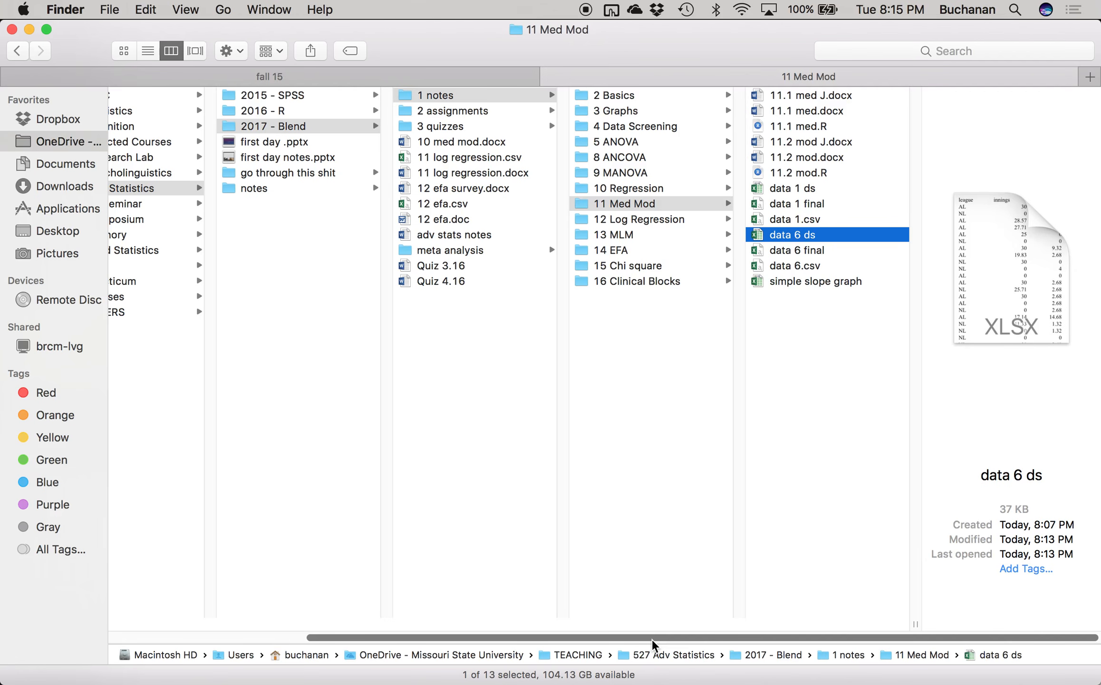
# Step: Quit G*Power and close the 11 Med Mod and fall 15 Finder tabs
pyautogui.hotkey('ctrl', 'Up')
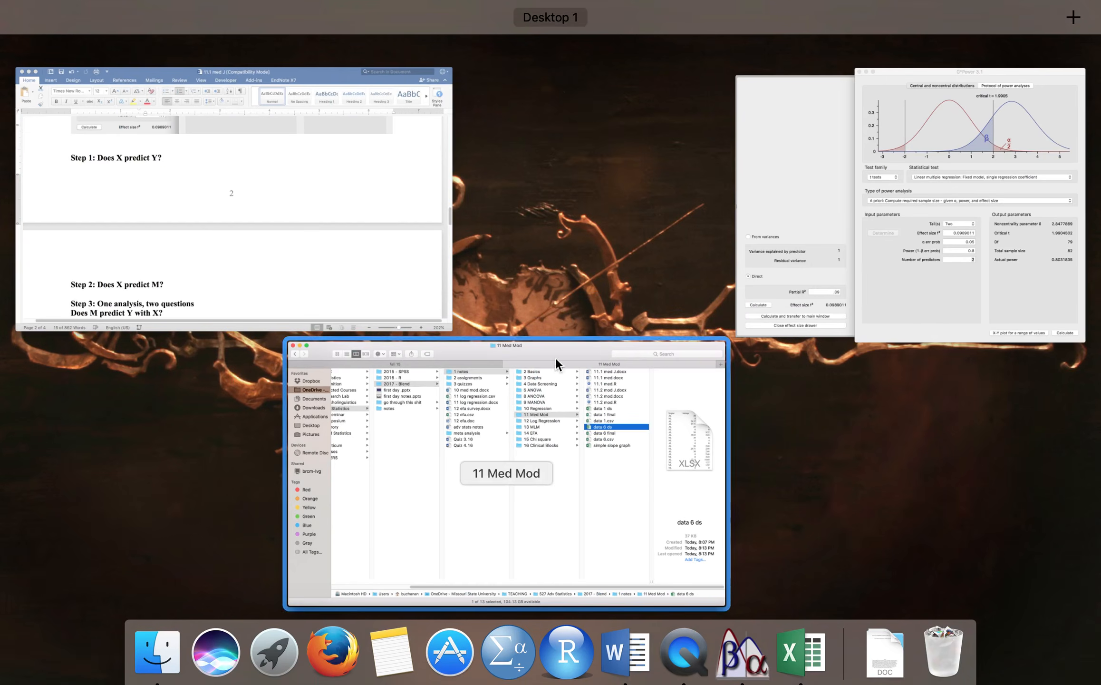
pyautogui.click(814, 223)
pyautogui.press('super+q')
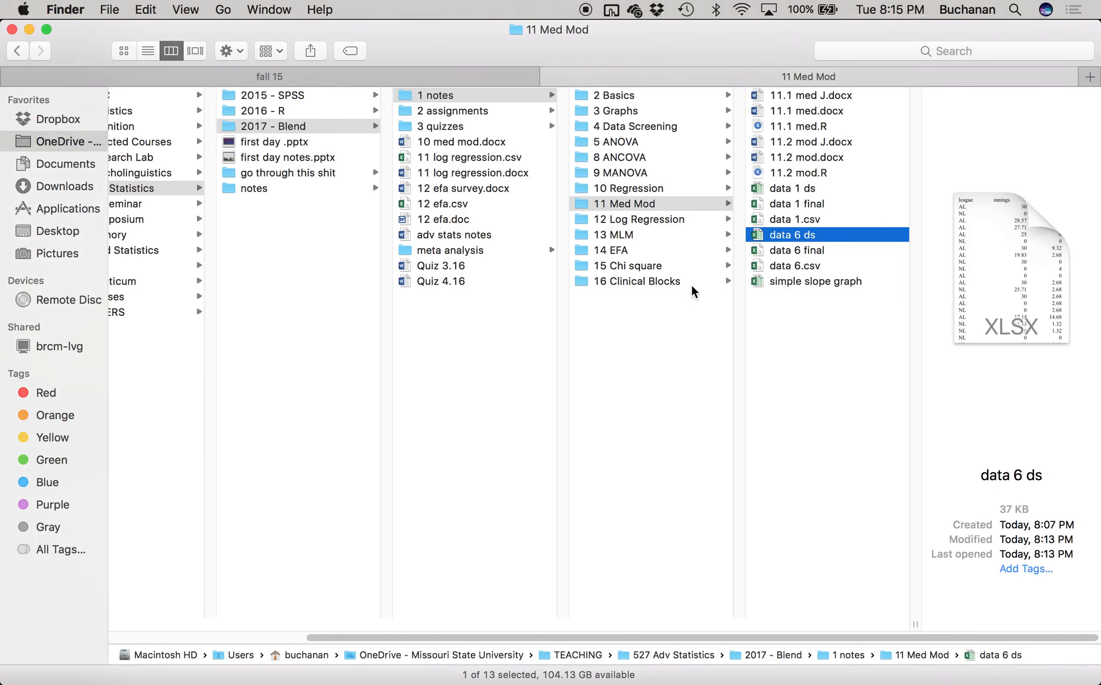
pyautogui.click(639, 309)
pyautogui.press('super+w')
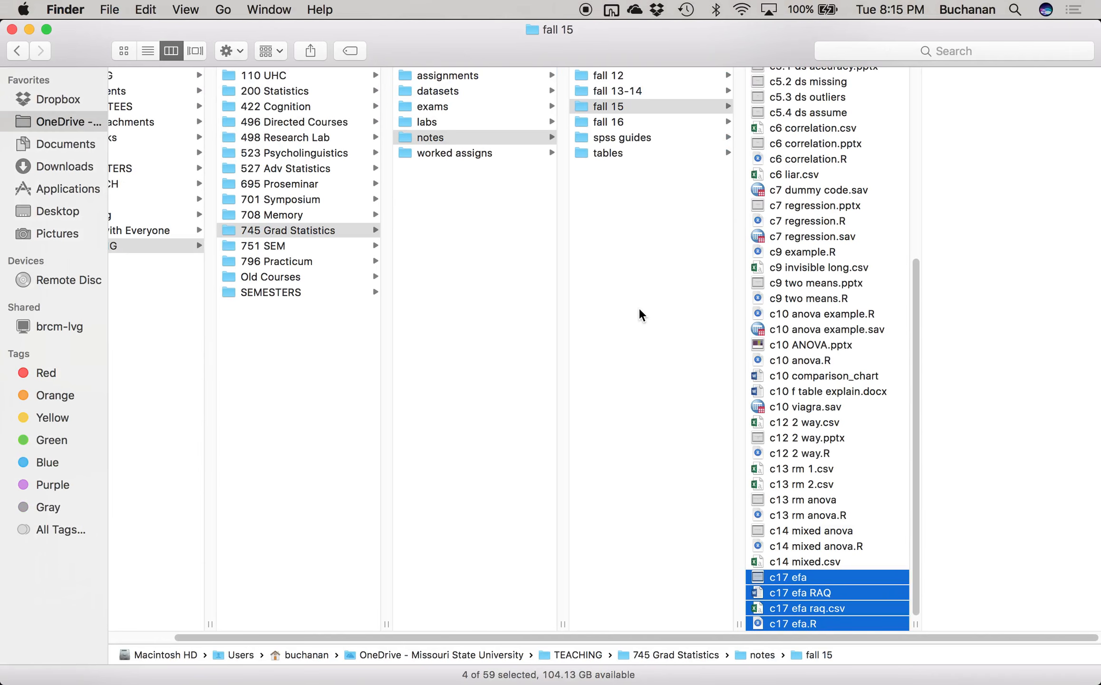
pyautogui.press('super+w')
# Step: Search the computer for jasp and launch JASP
pyautogui.click(1013, 6)
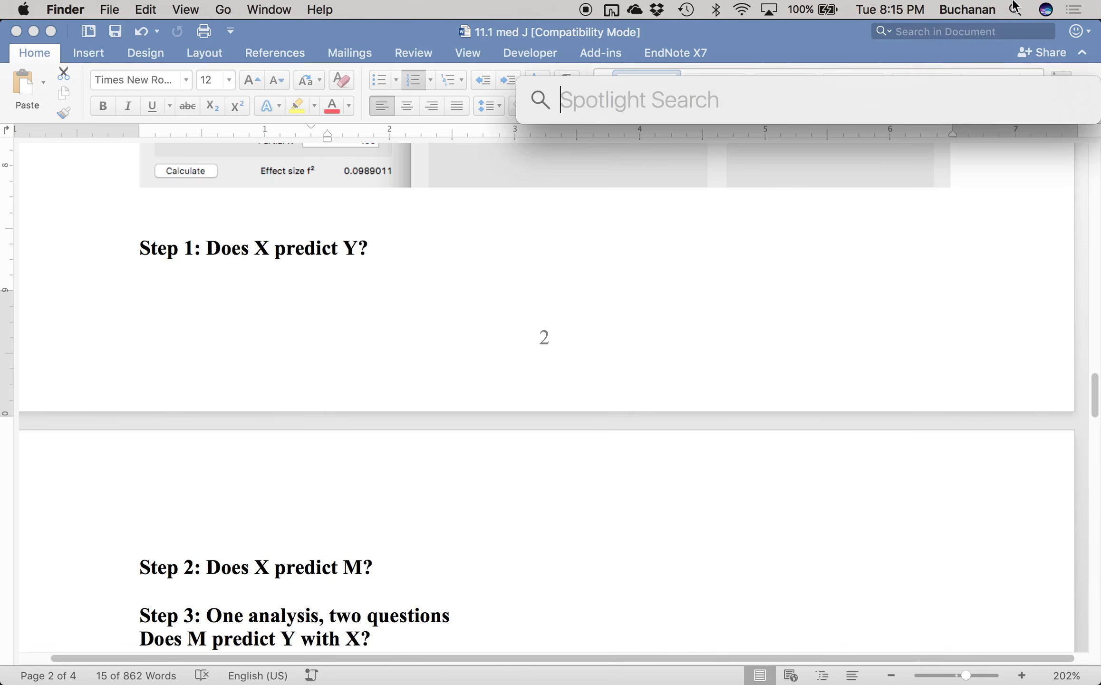
pyautogui.write('jasp')
pyautogui.press('Return')
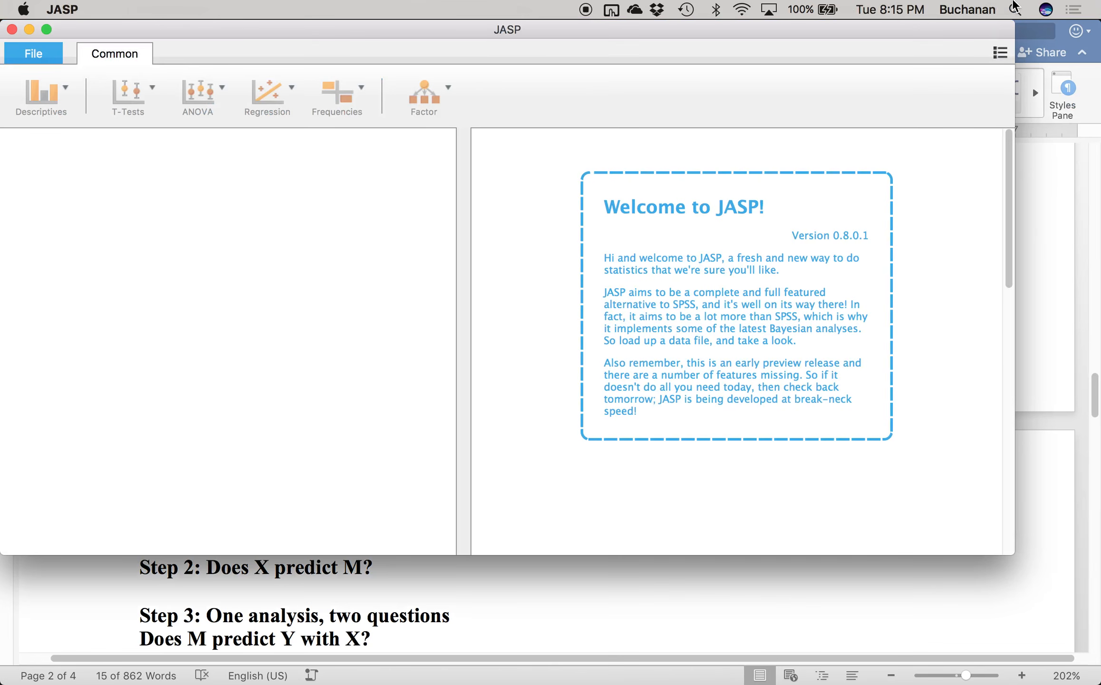
# Step: Open the data 6 final file from the 11 Med Mod folder and start a Linear Regression analysis
pyautogui.click(46, 56)
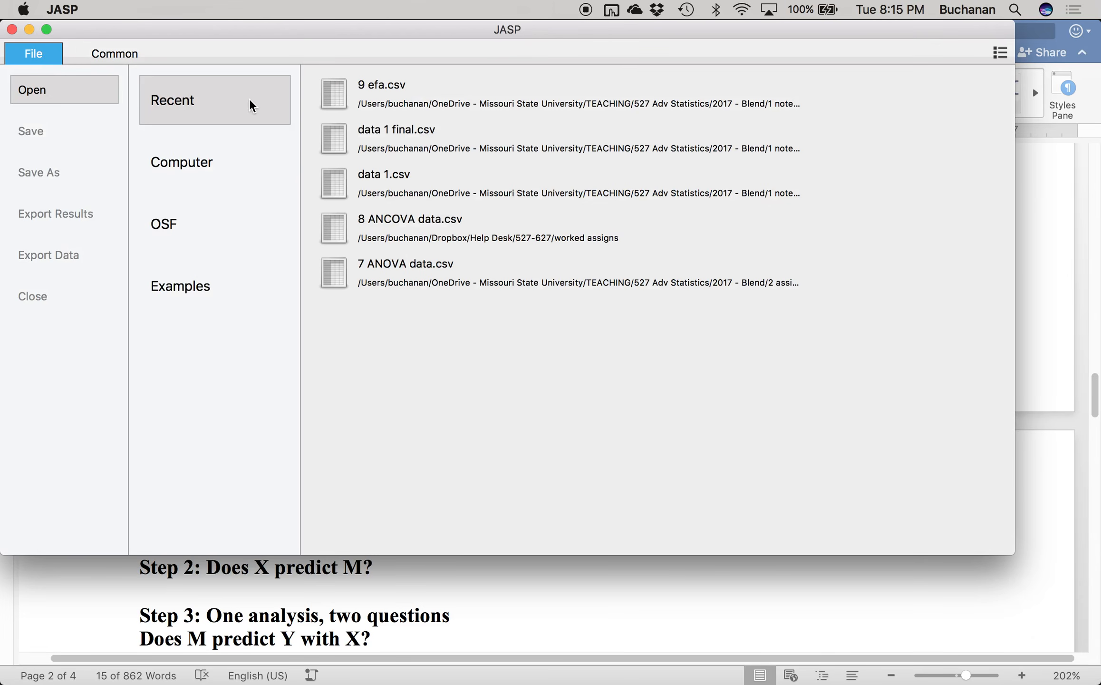
pyautogui.click(197, 175)
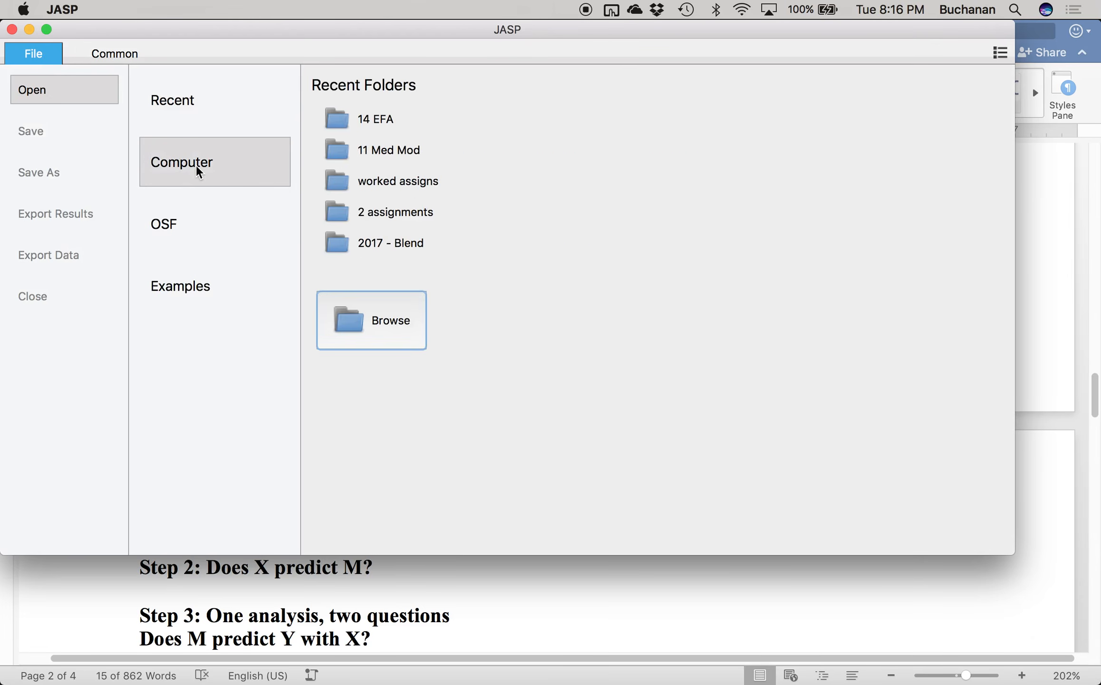
pyautogui.click(391, 155)
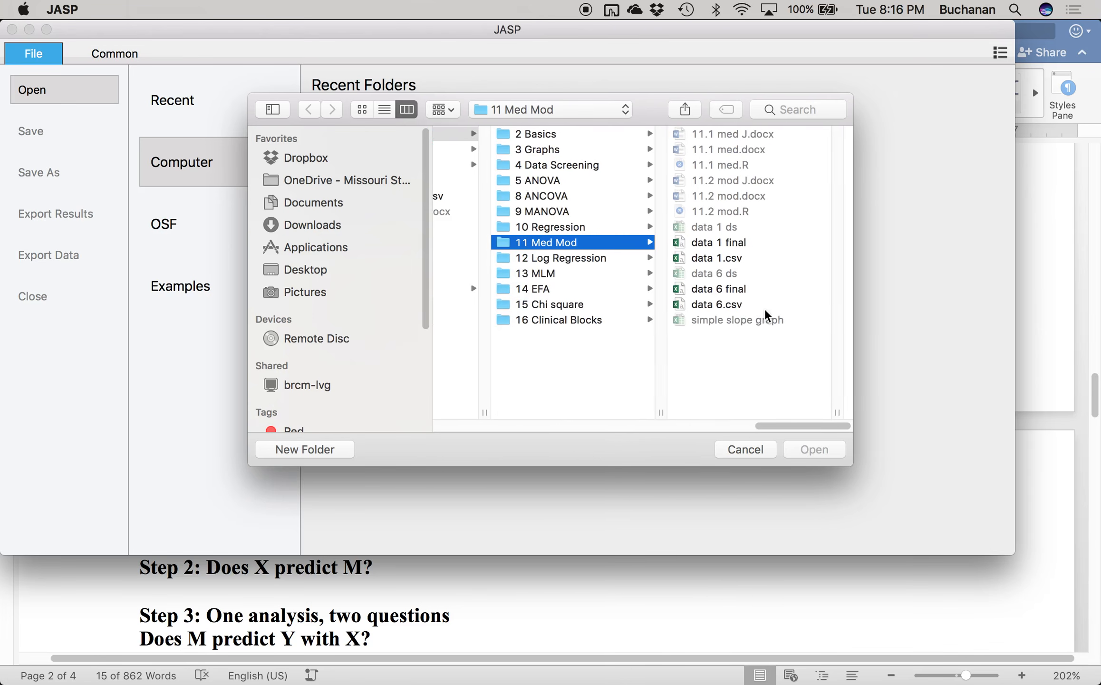
pyautogui.click(750, 289)
pyautogui.press('Return')
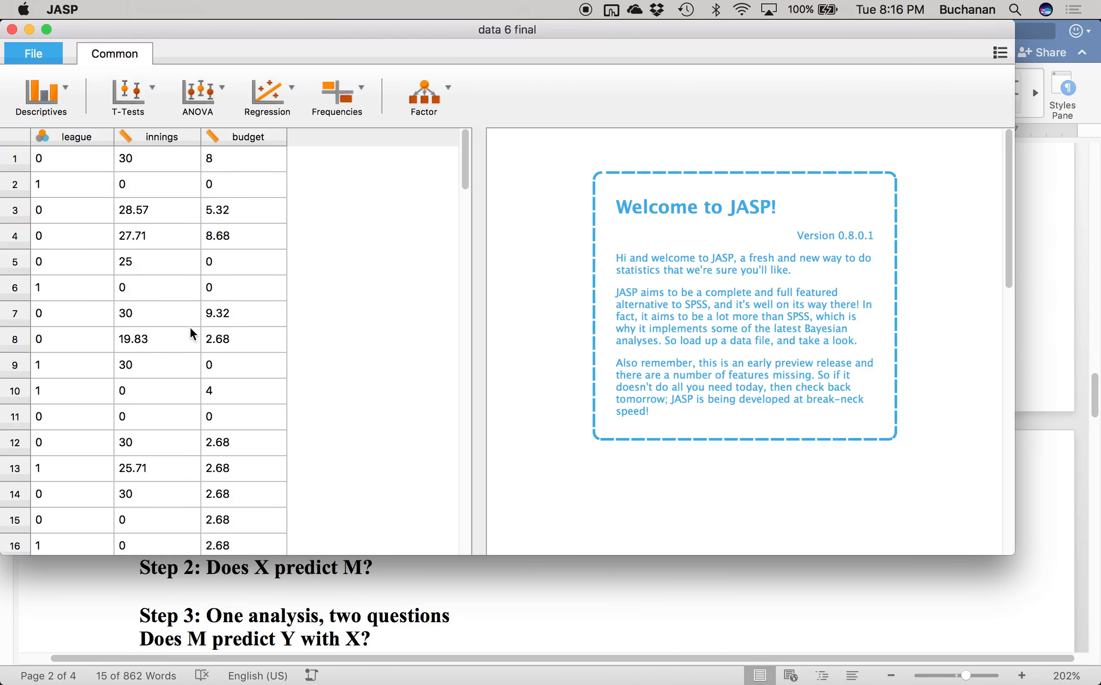
pyautogui.click(268, 96)
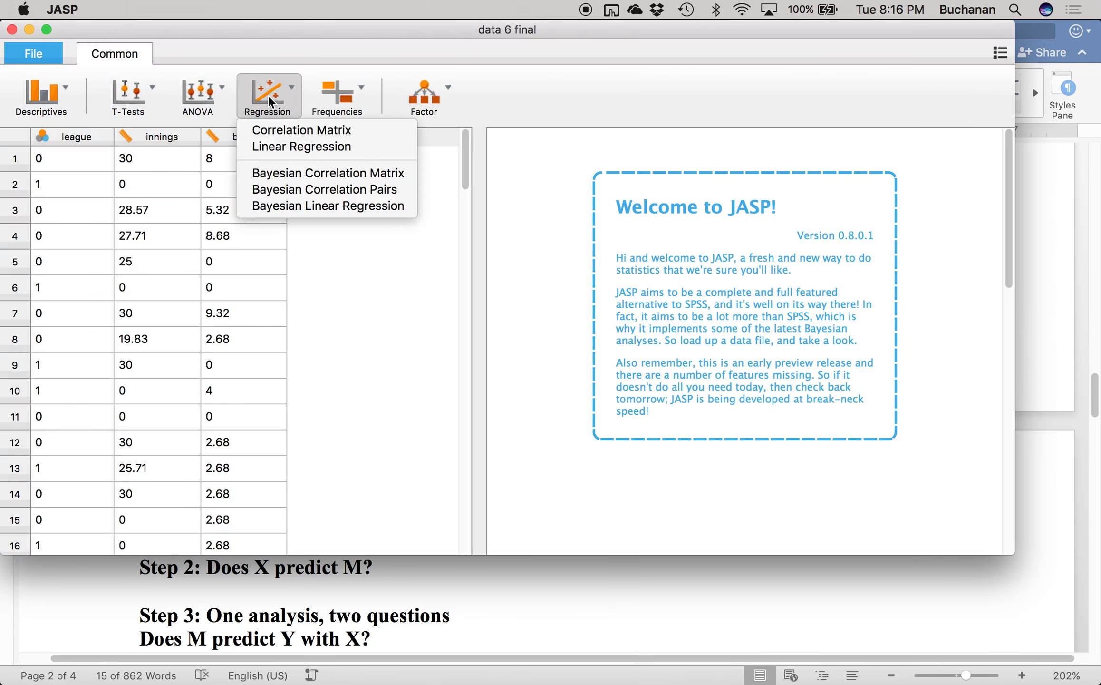
pyautogui.click(281, 147)
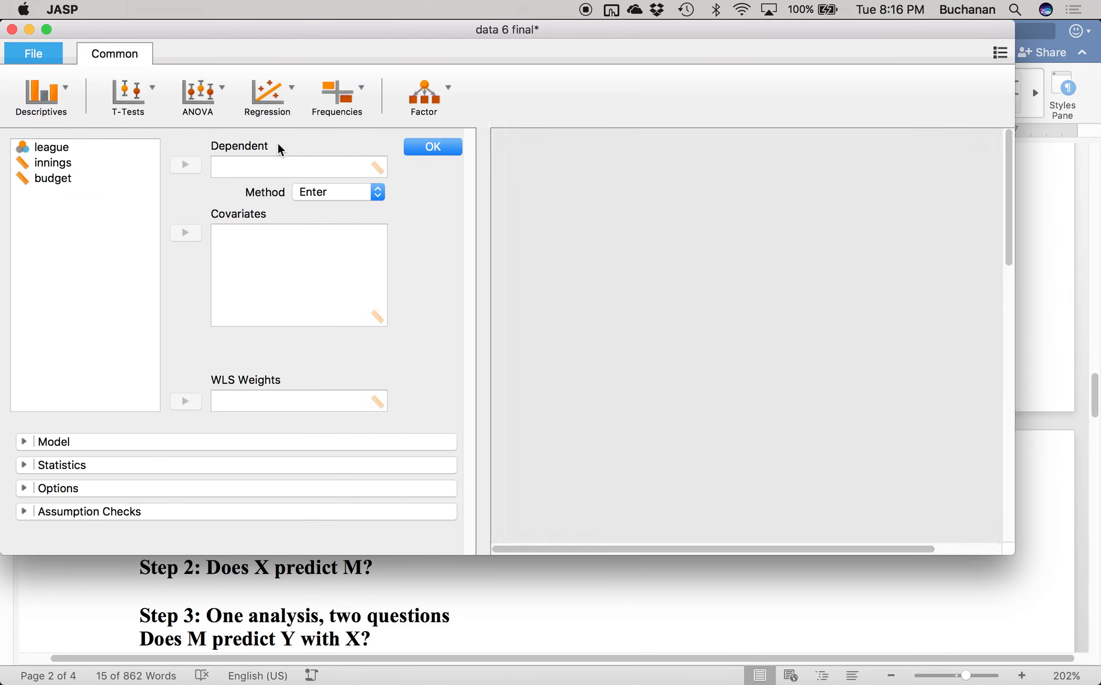
# Step: Look up the IV, mediator and DV definitions in the 11.1 med J document in Word
pyautogui.hotkey('ctrl', 'Up')
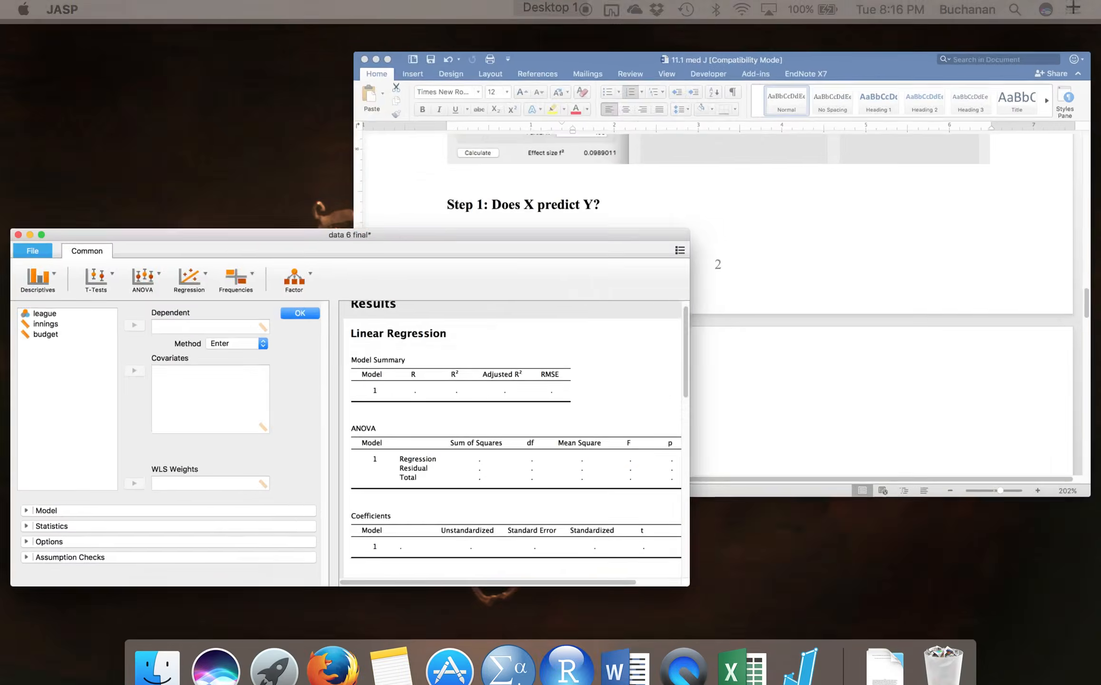
pyautogui.click(715, 317)
pyautogui.scroll(20, 455, 308)
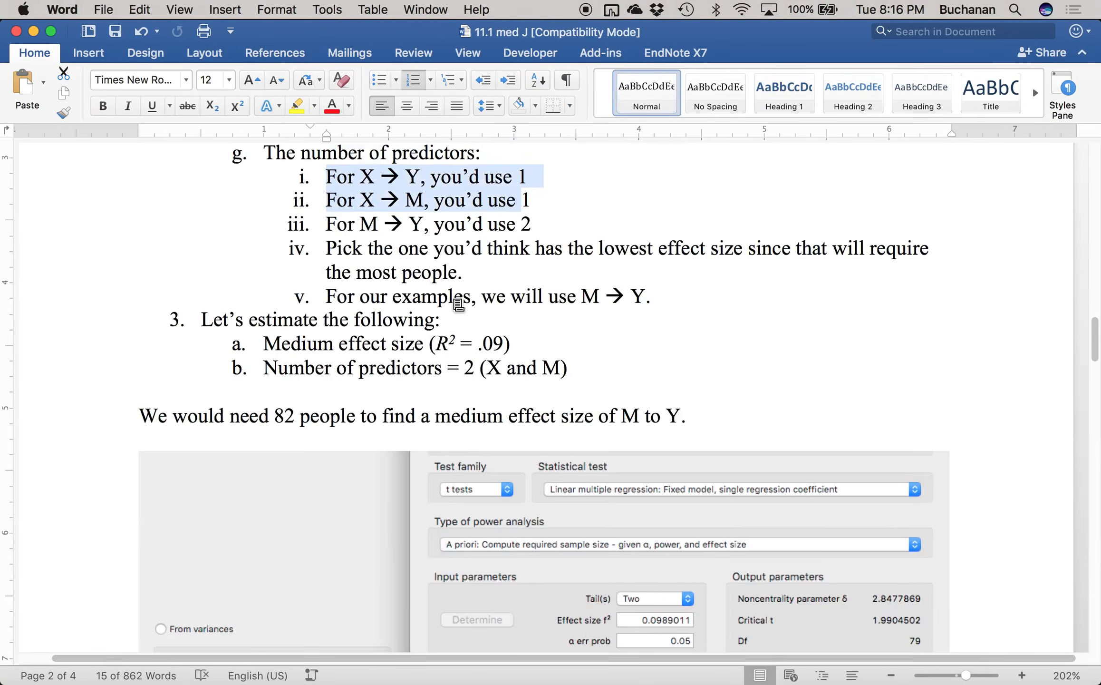
pyautogui.scroll(10, 454, 299)
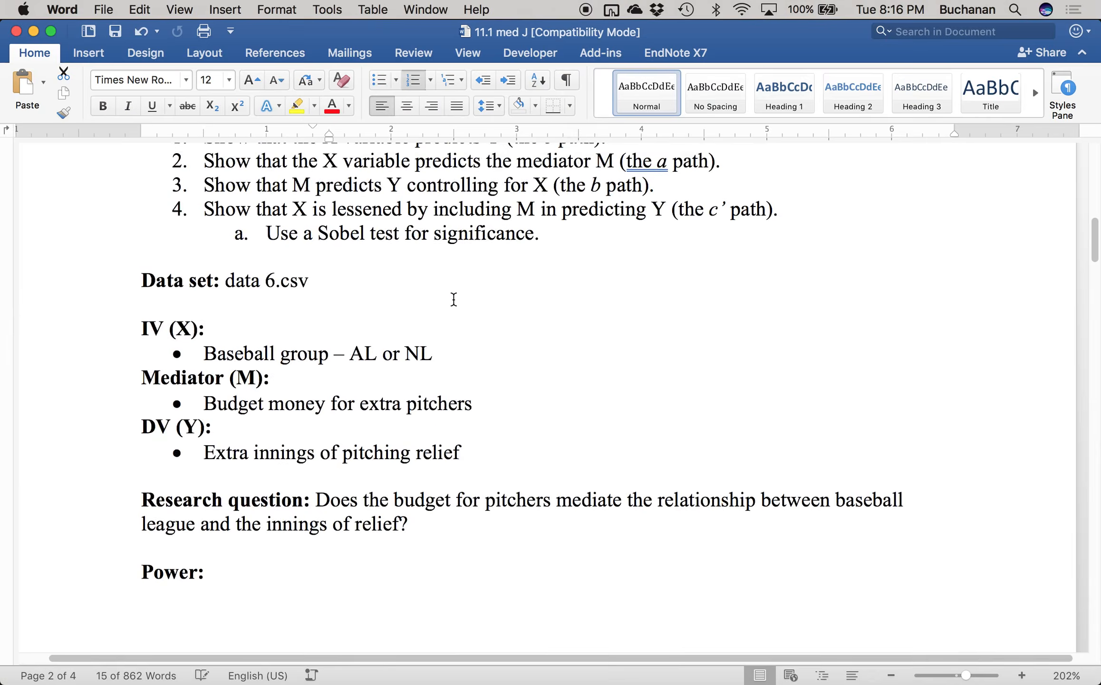
pyautogui.scroll(-1, 454, 298)
pyautogui.scroll(2, 454, 299)
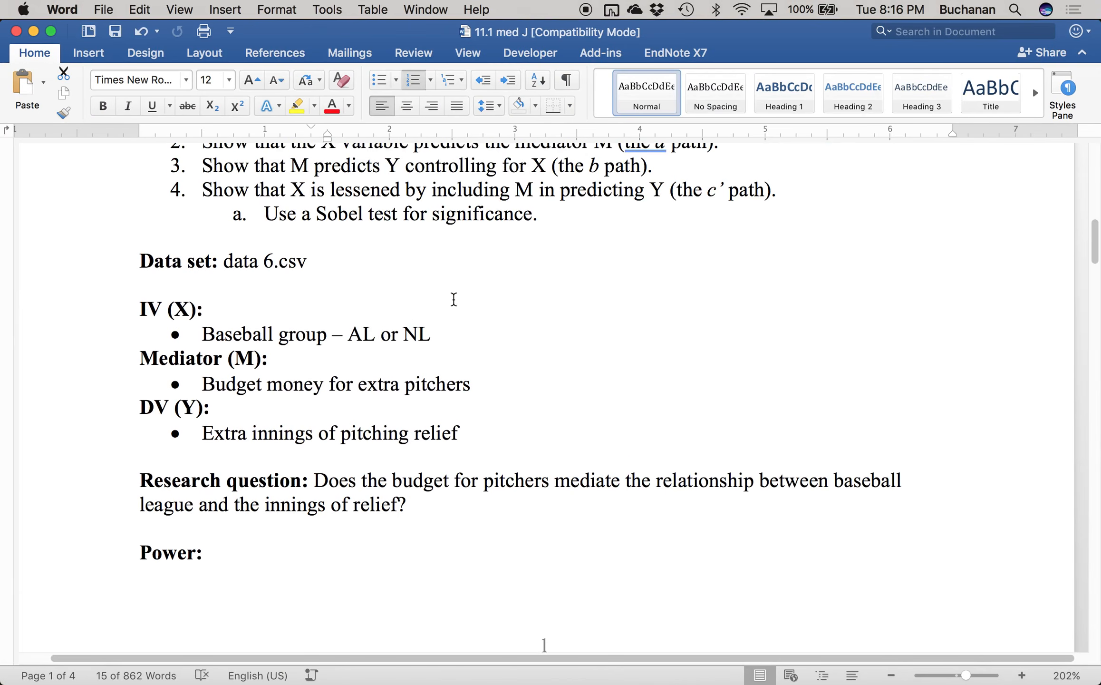
# Step: Return to JASP and set innings as the regression's dependent variable, with league and budget as covariates
pyautogui.hotkey('ctrl', 'Up')
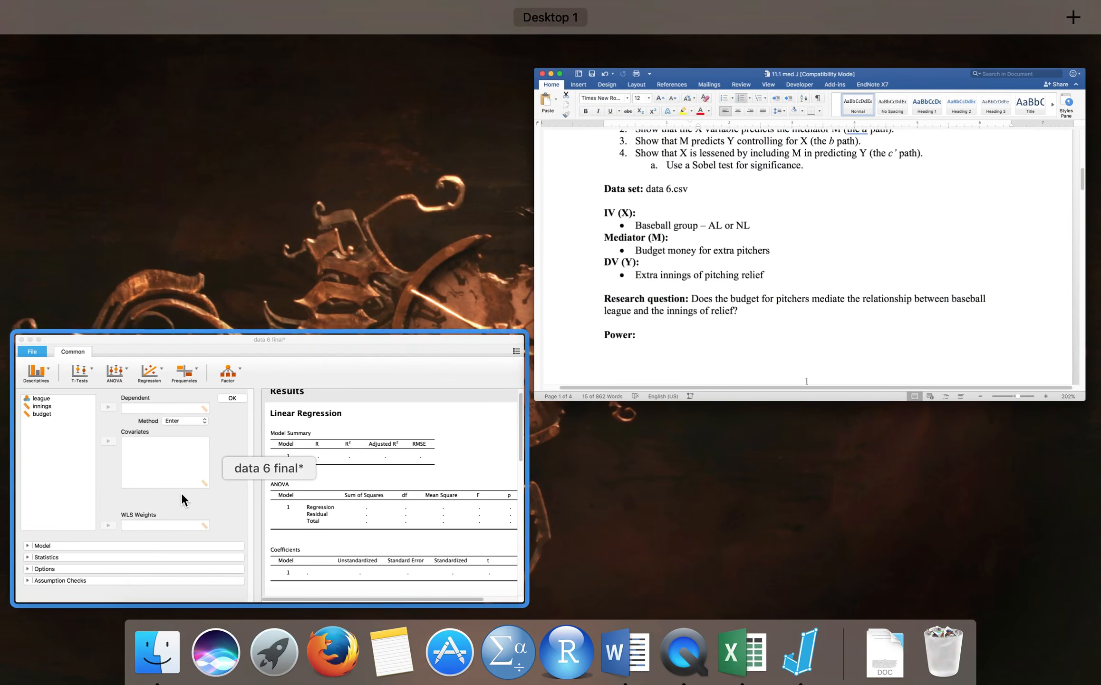
pyautogui.click(181, 492)
pyautogui.click(53, 164)
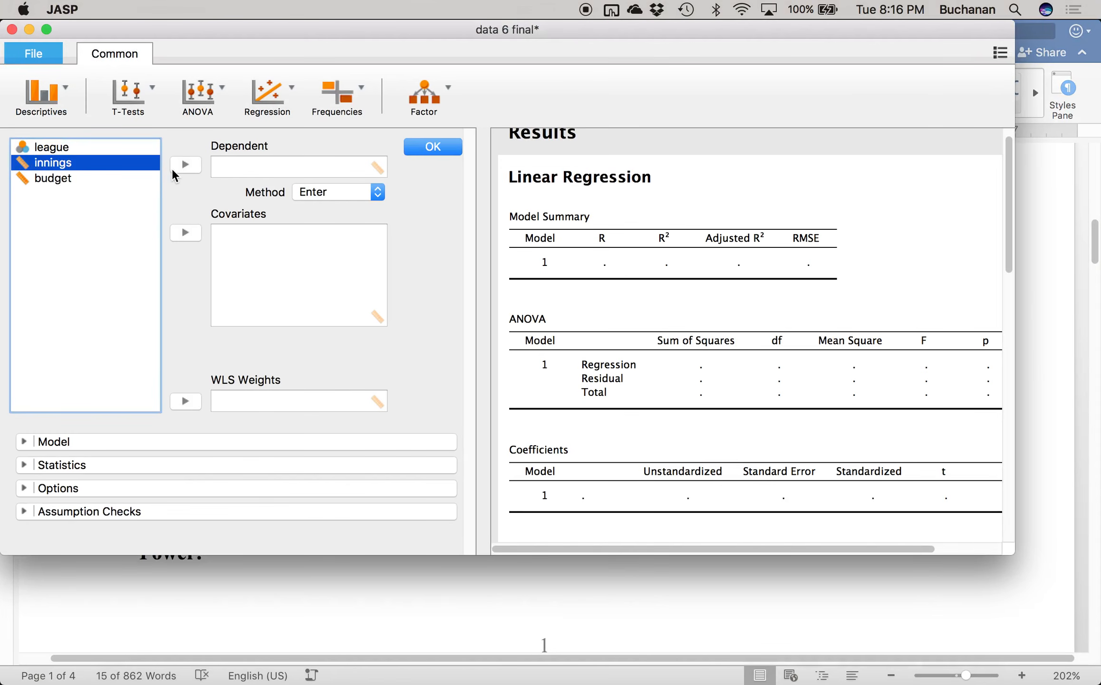
pyautogui.click(174, 164)
pyautogui.click(71, 149)
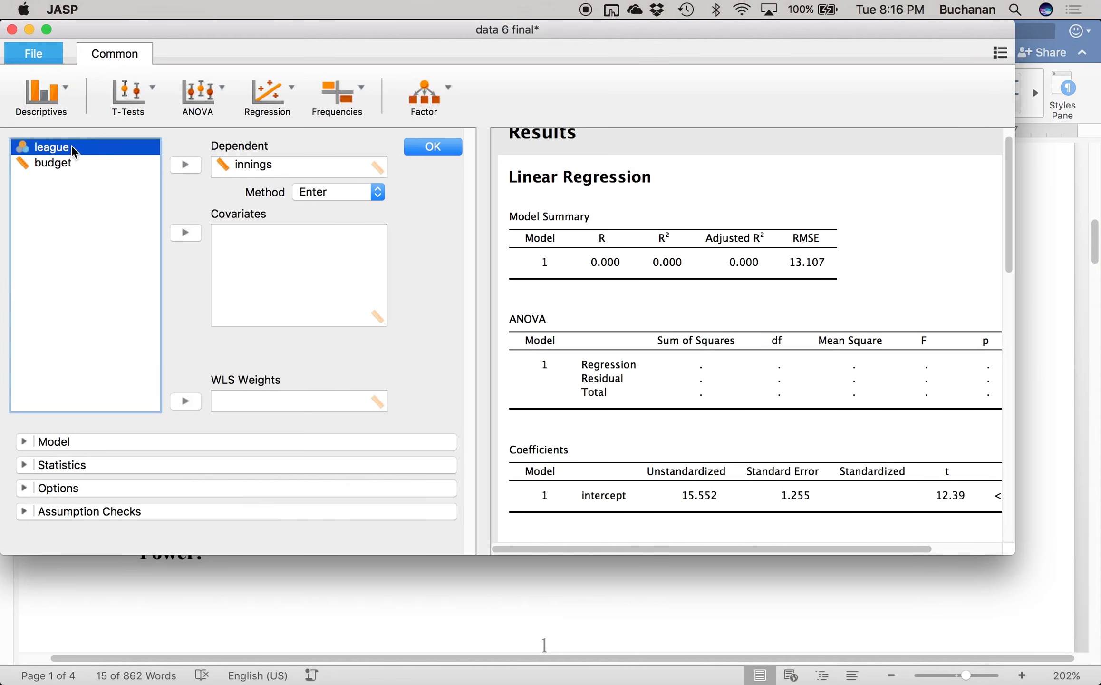
pyautogui.hotkey('shift', 'Down')
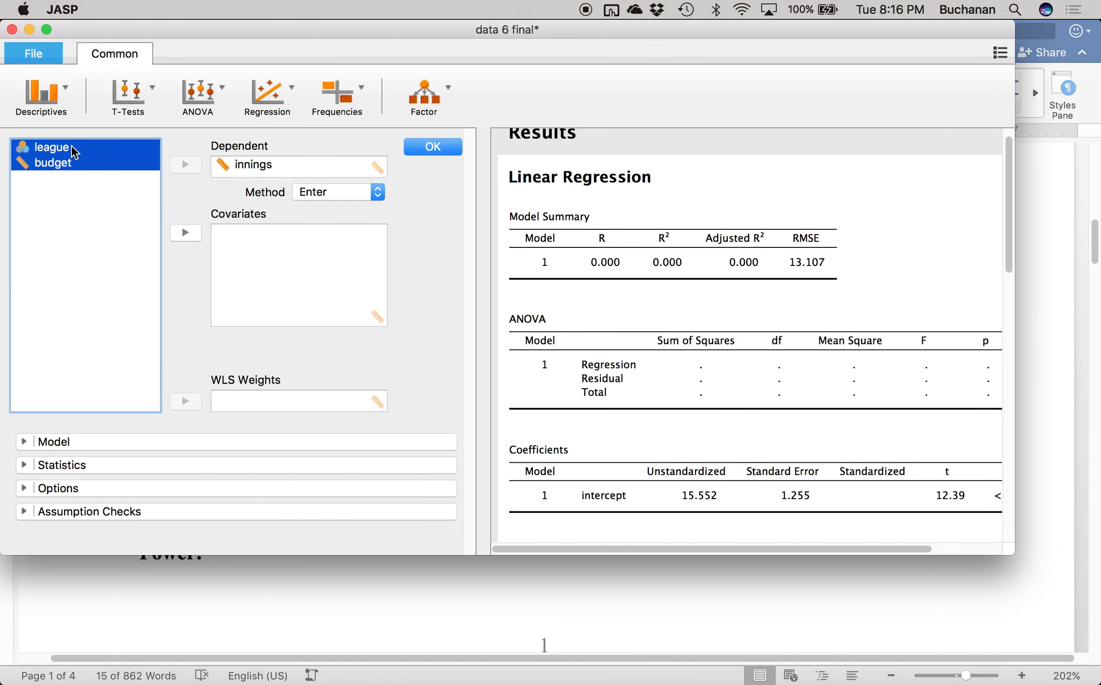
pyautogui.click(190, 232)
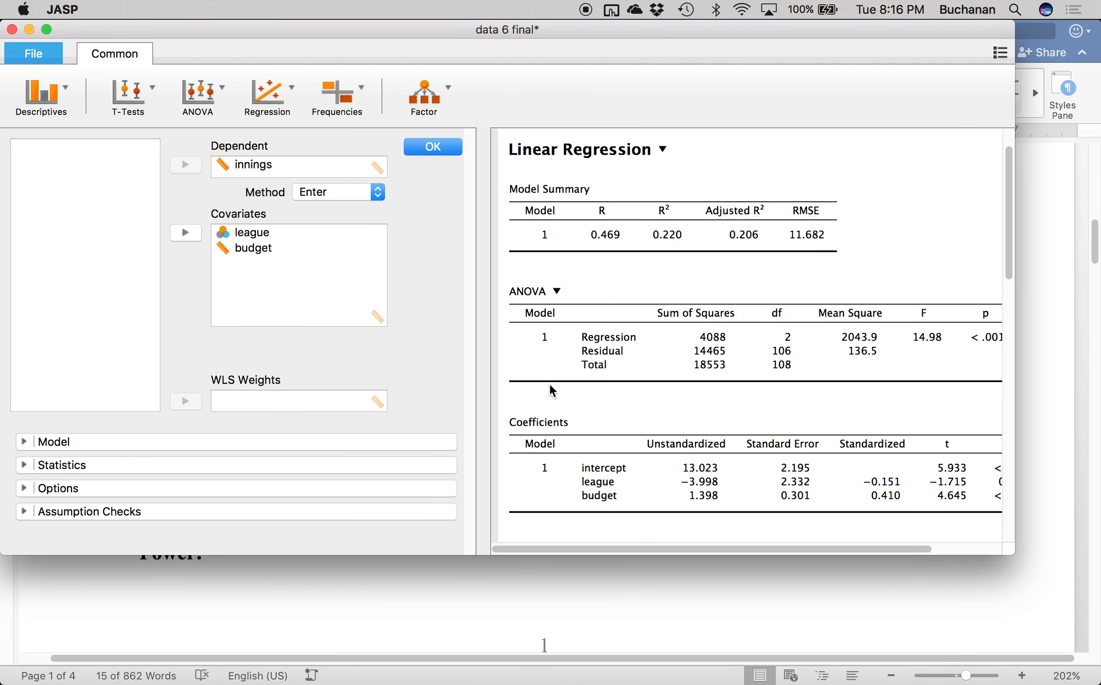
# Step: Enlarge the JASP window to fill the screen so the full ANOVA and Coefficients tables can be read
pyautogui.scroll(-3, 548, 388)
pyautogui.scroll(-1, 550, 386)
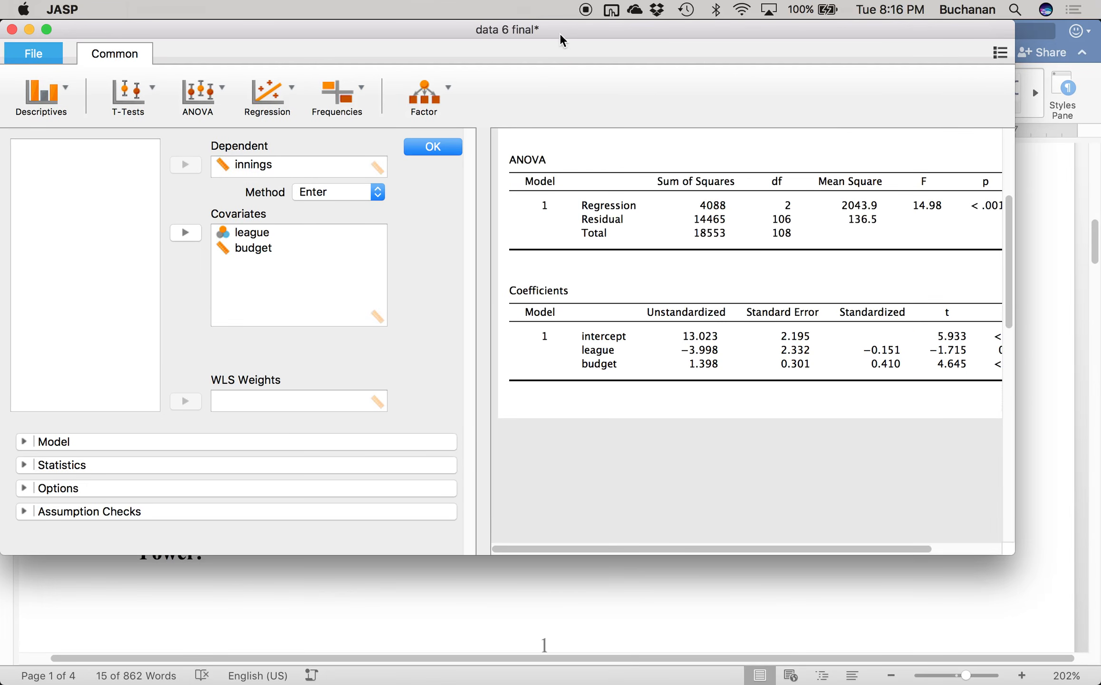
pyautogui.moveTo(559, 34); pyautogui.dragTo(562, 1)
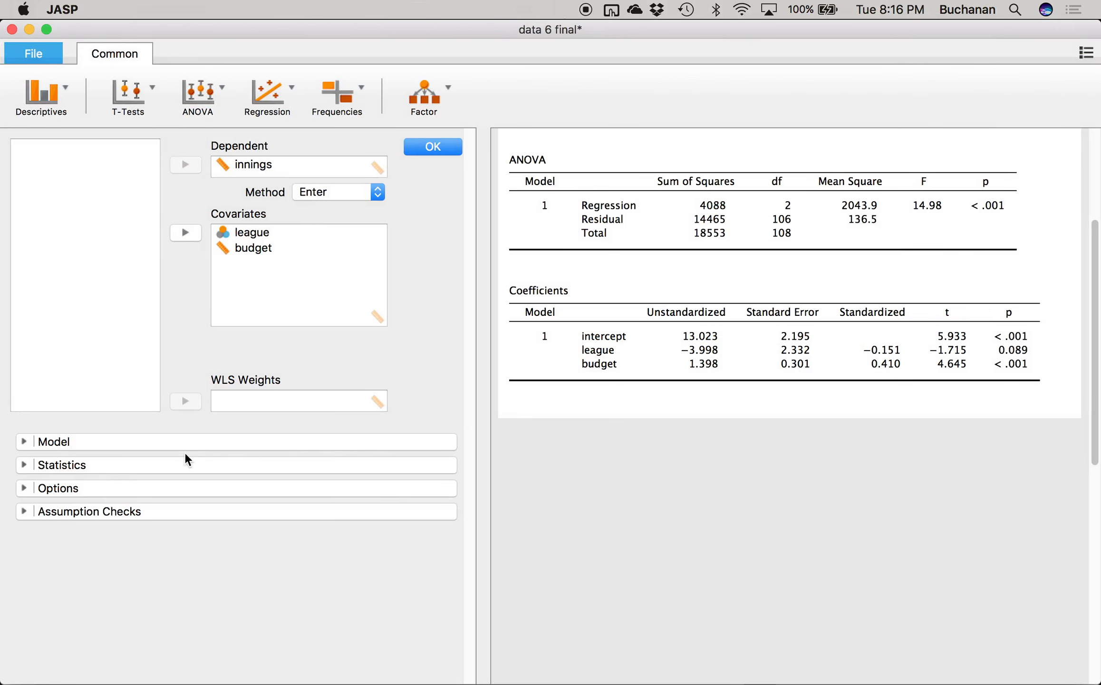
# Step: Add a residuals histogram with standardized residuals from the assumption checks and examine its shape
pyautogui.click(24, 511)
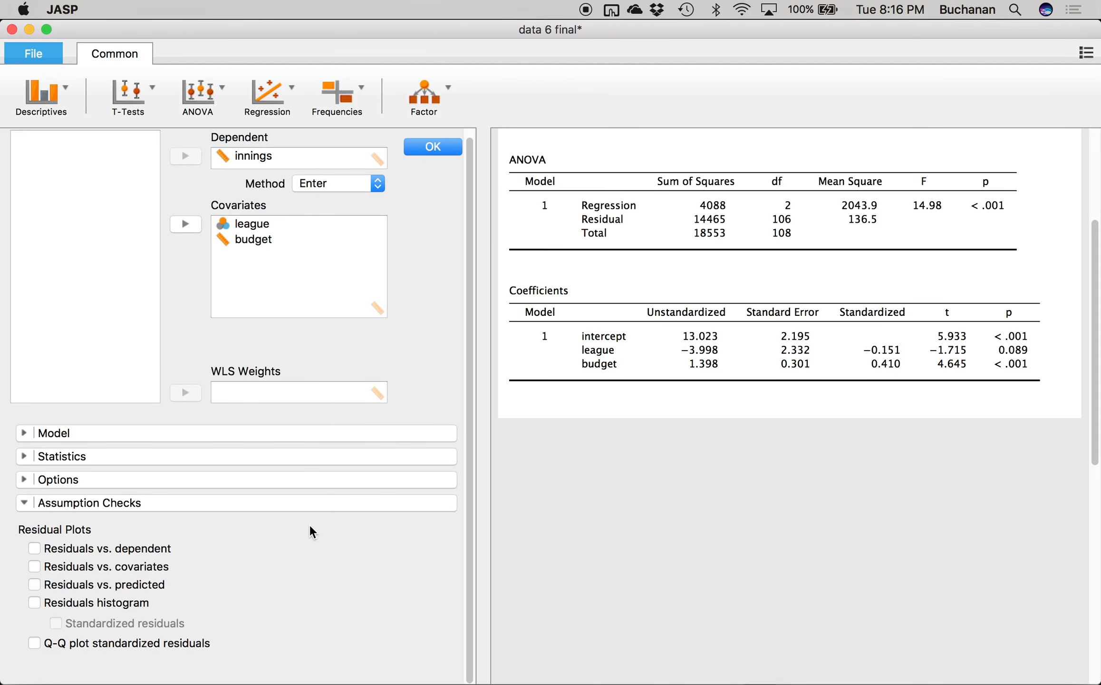
pyautogui.click(35, 599)
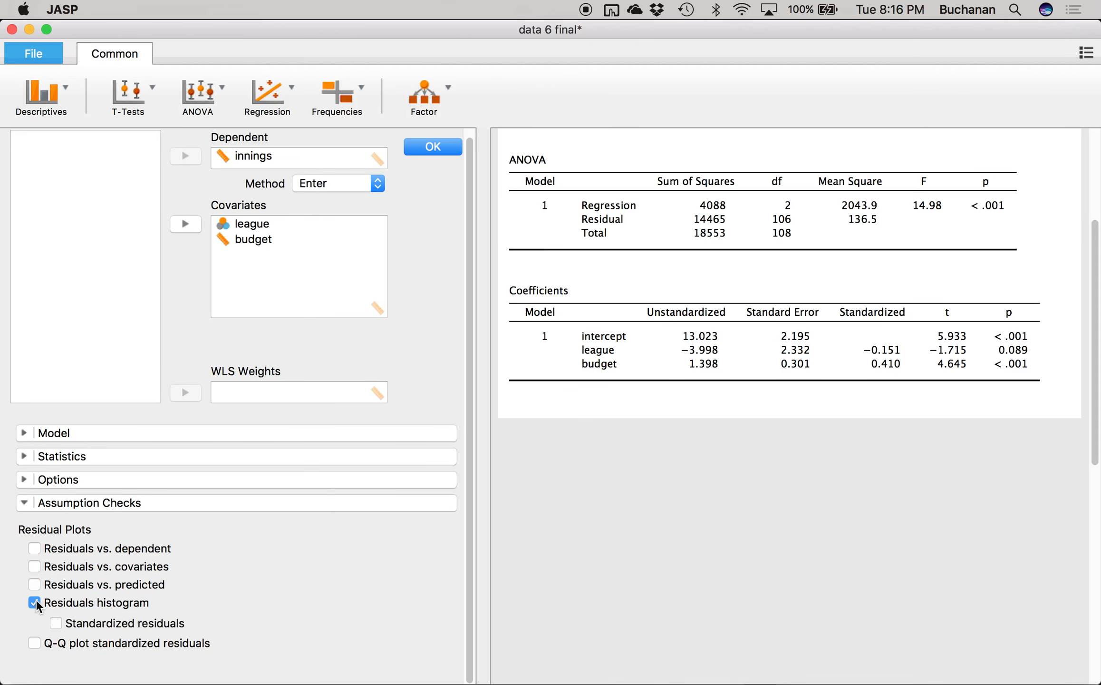
pyautogui.click(56, 622)
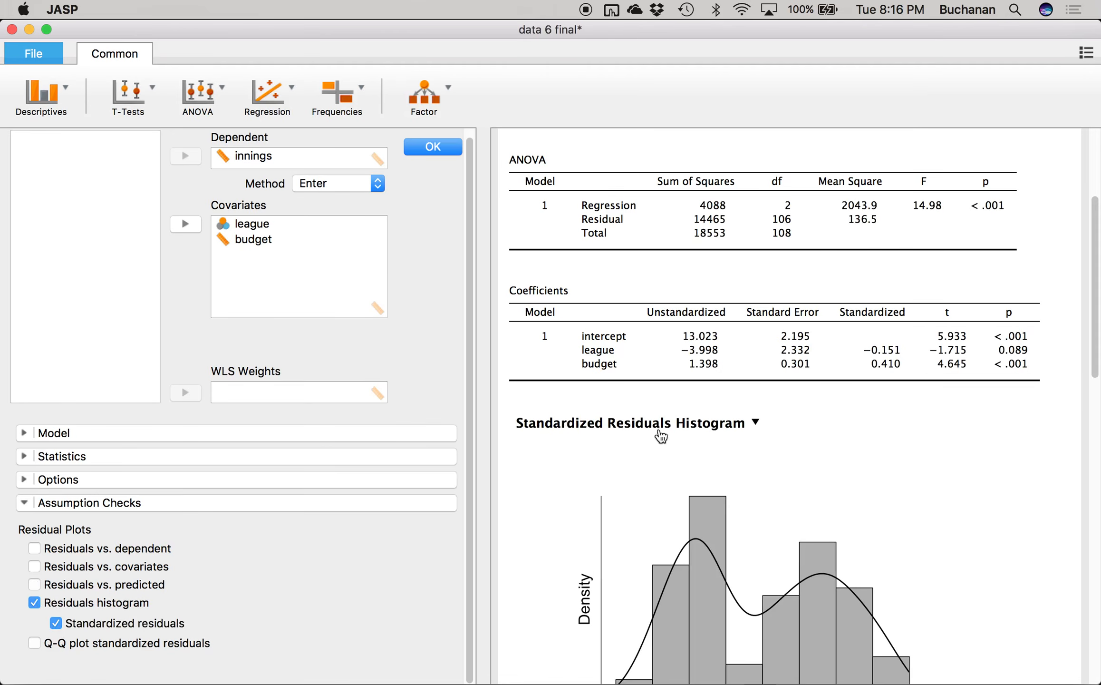
pyautogui.scroll(-5, 659, 447)
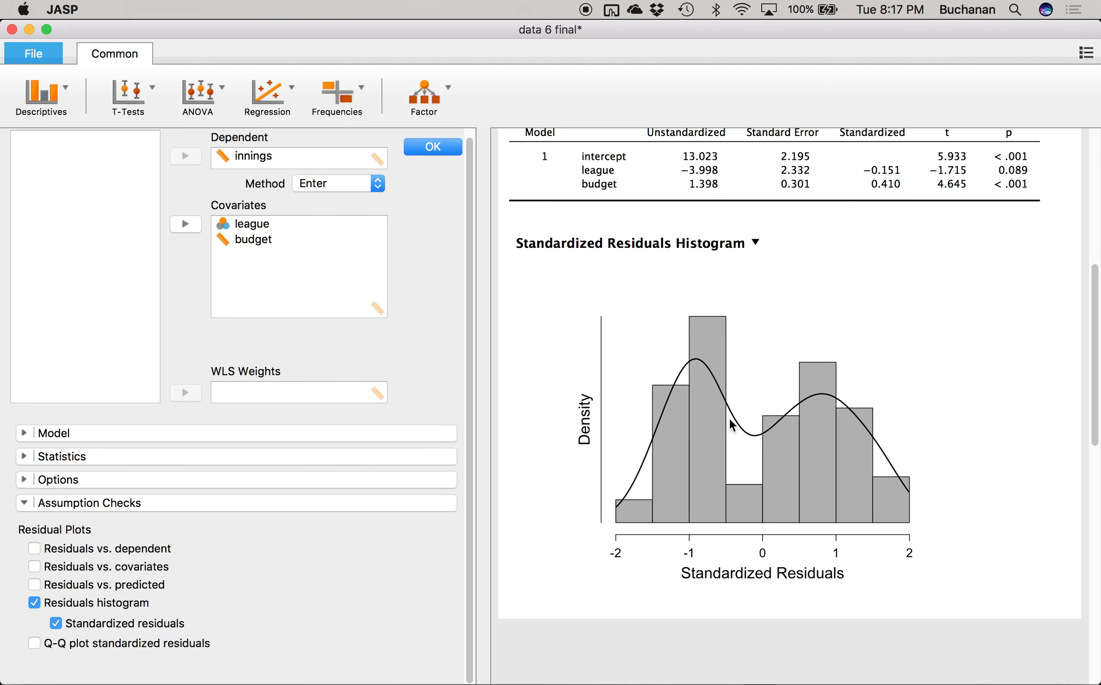
# Step: Remove league from the covariates to compare the residuals histogram, and add it back
pyautogui.click(259, 223)
pyautogui.click(195, 226)
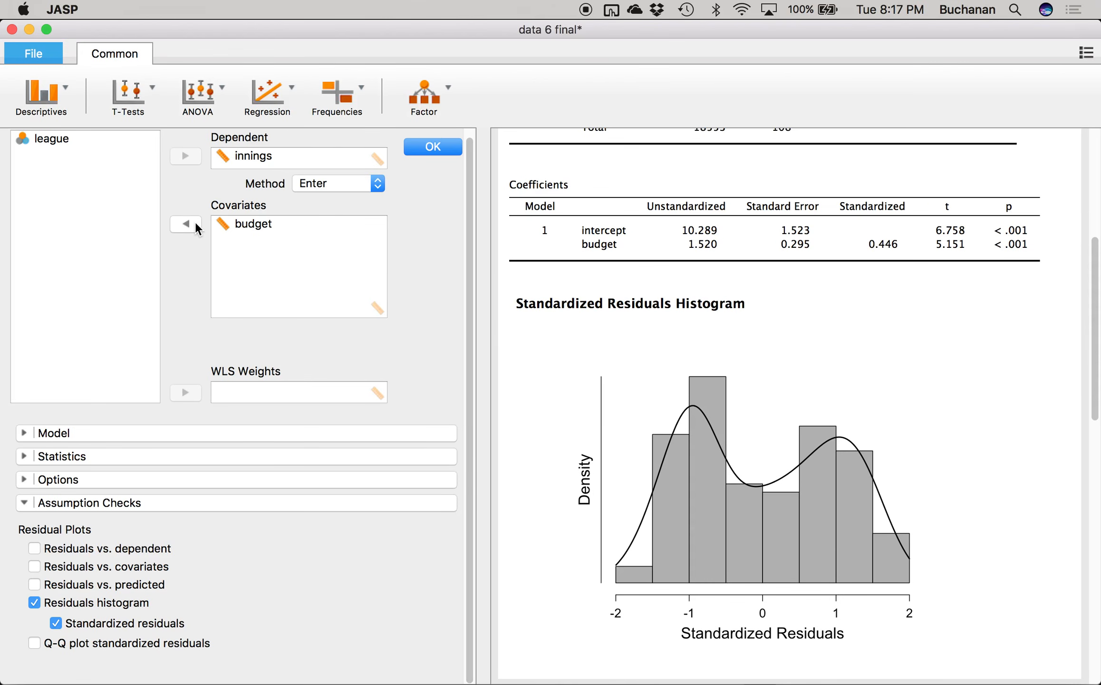
pyautogui.click(60, 138)
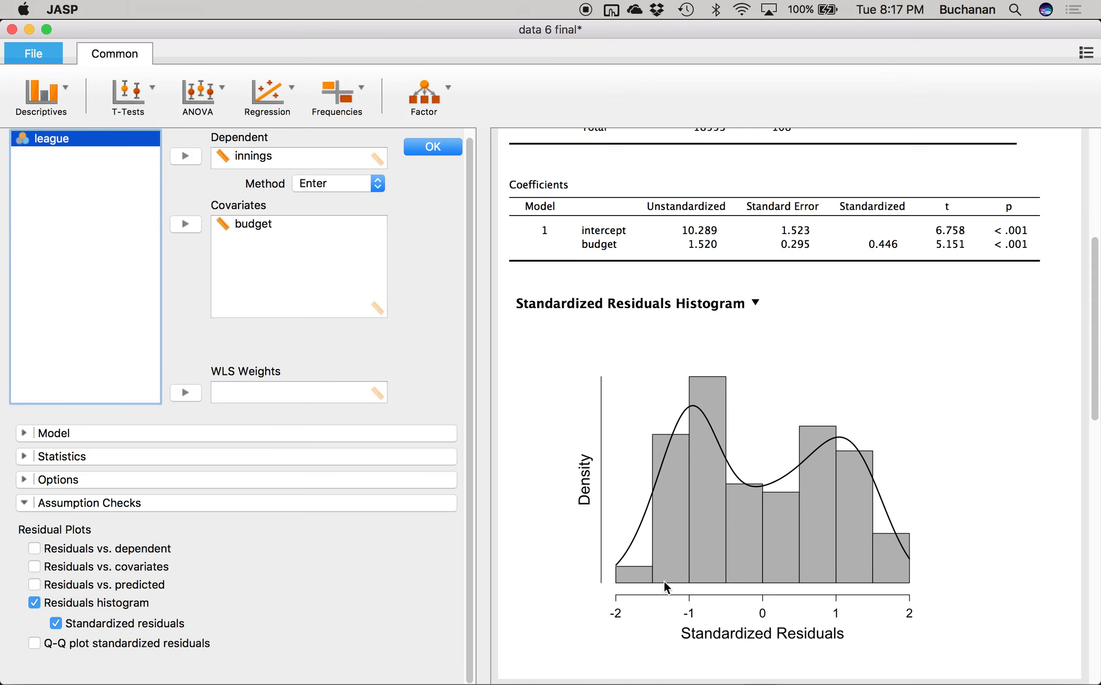
pyautogui.click(185, 224)
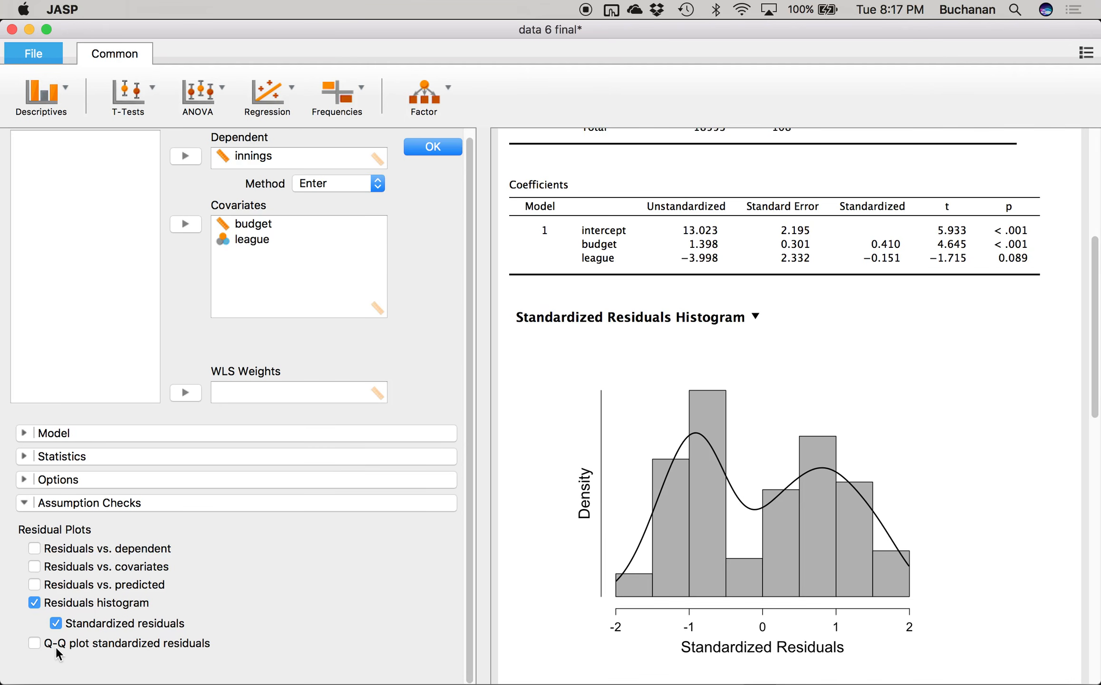
# Step: Add the Q-Q plot of standardized residuals and the residuals vs. predicted plot, and examine both
pyautogui.click(35, 642)
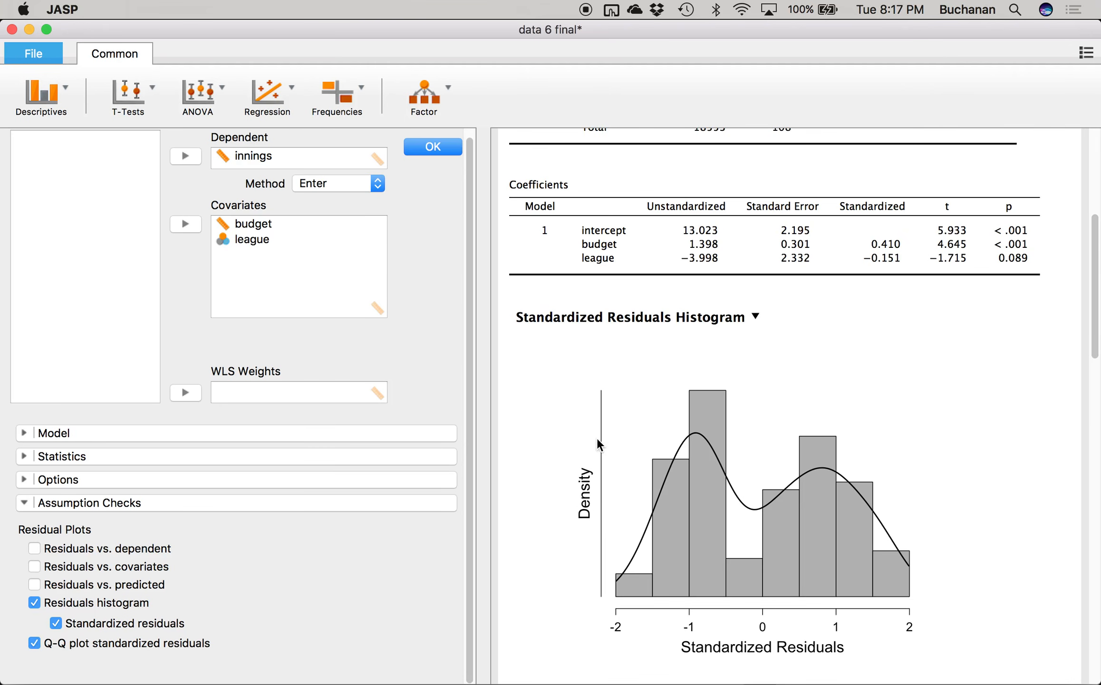
pyautogui.scroll(-10, 597, 437)
pyautogui.scroll(-1, 599, 445)
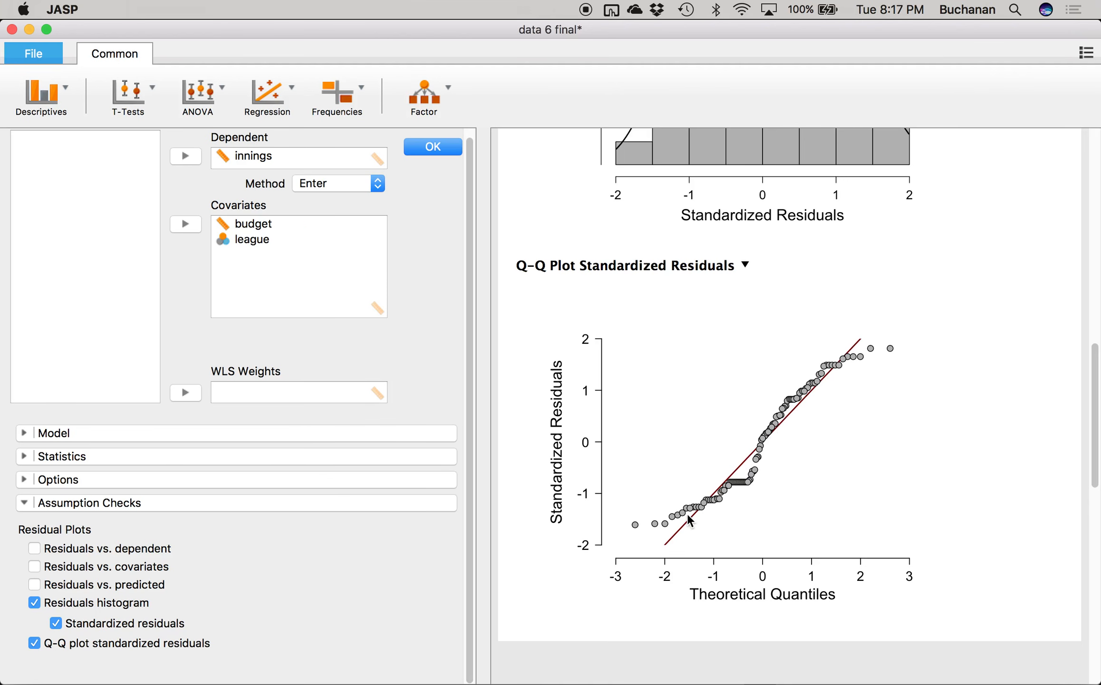
pyautogui.click(106, 585)
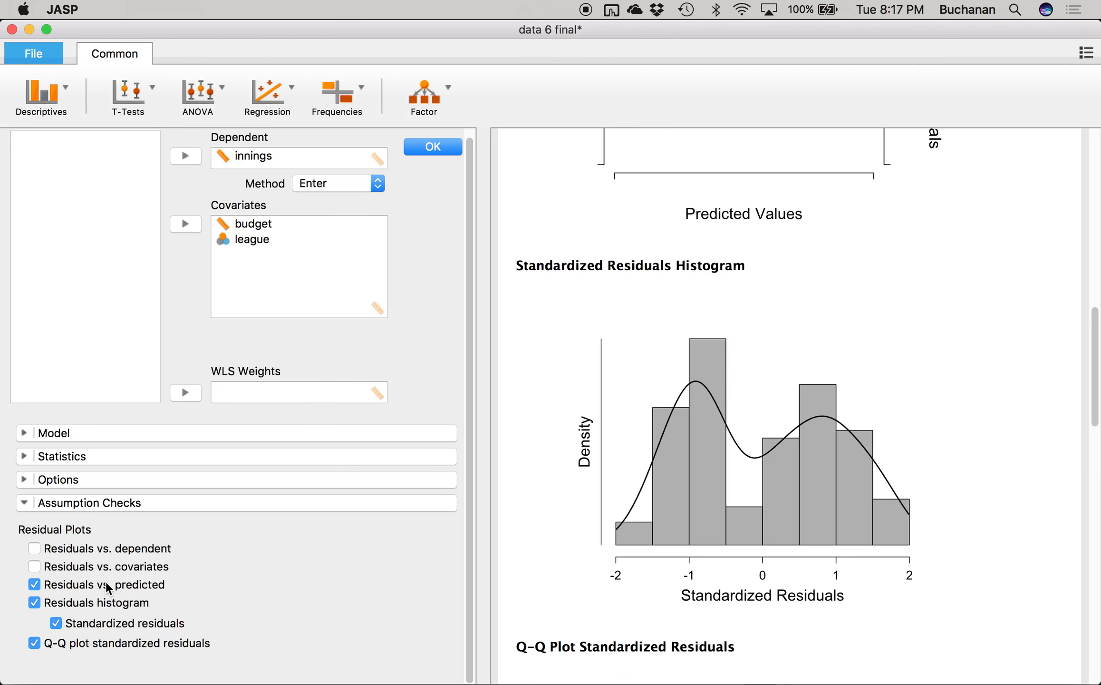
pyautogui.scroll(5, 562, 623)
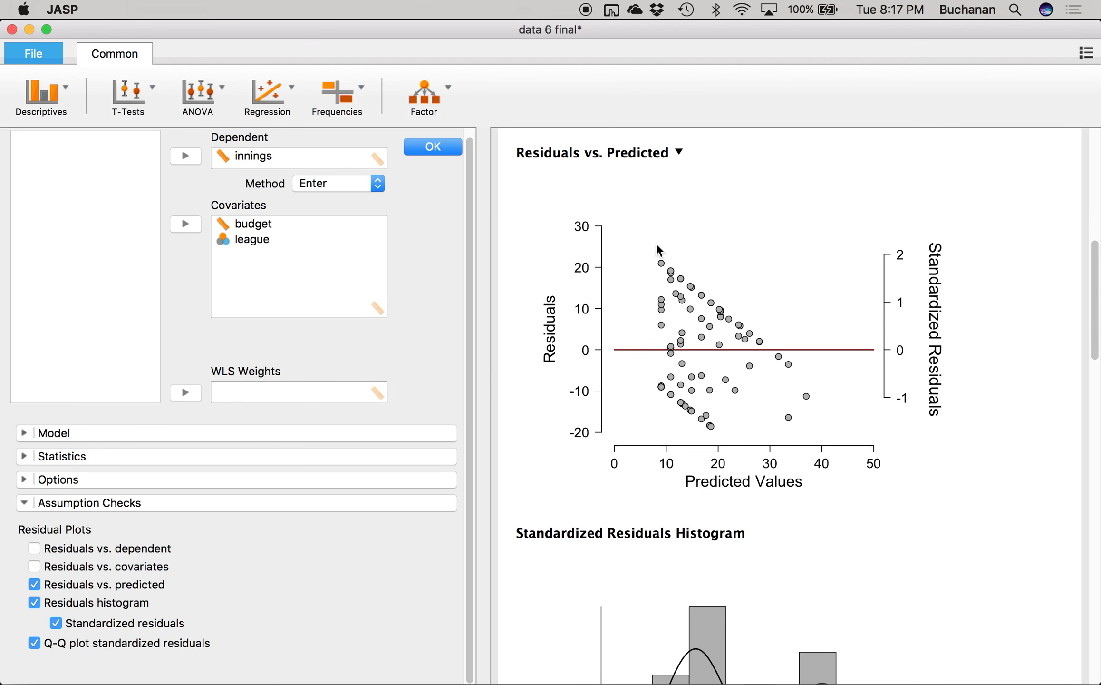
# Step: Remove league from the covariates to compare the residuals vs. predicted plot with budget alone, and add league back
pyautogui.click(261, 242)
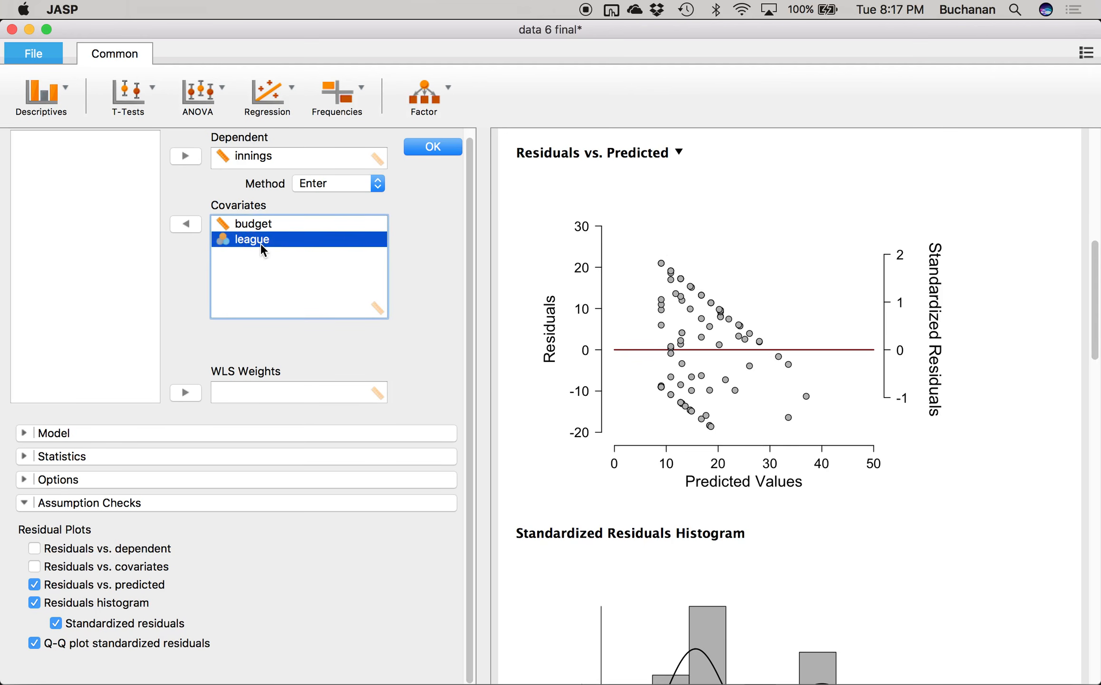
pyautogui.click(186, 226)
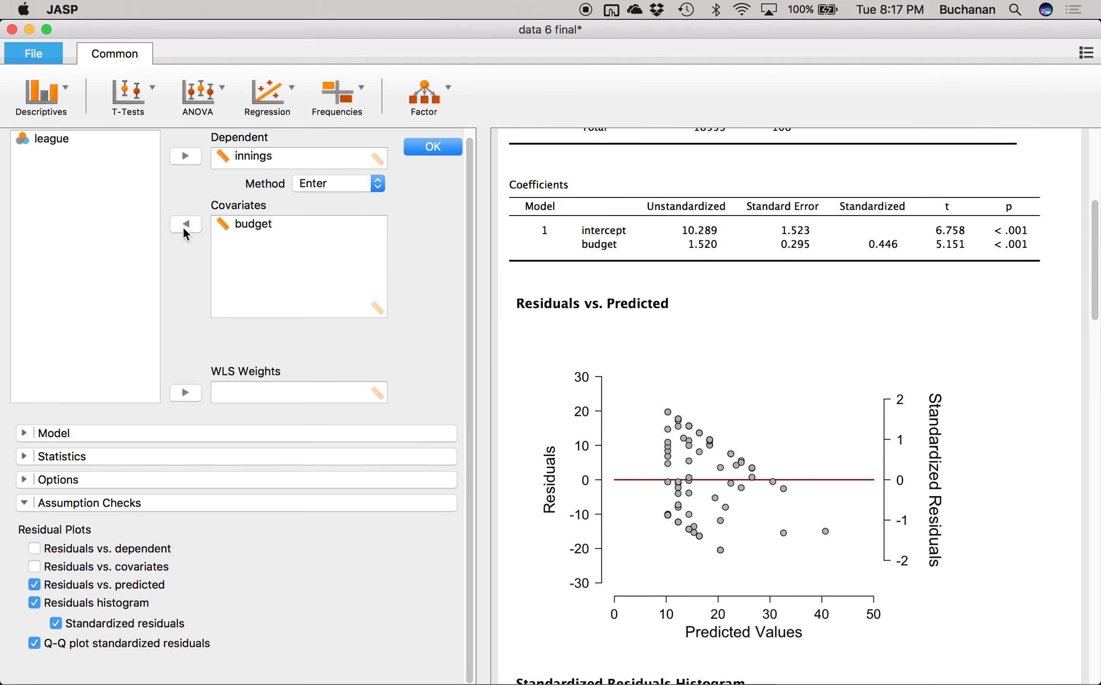
pyautogui.click(81, 138)
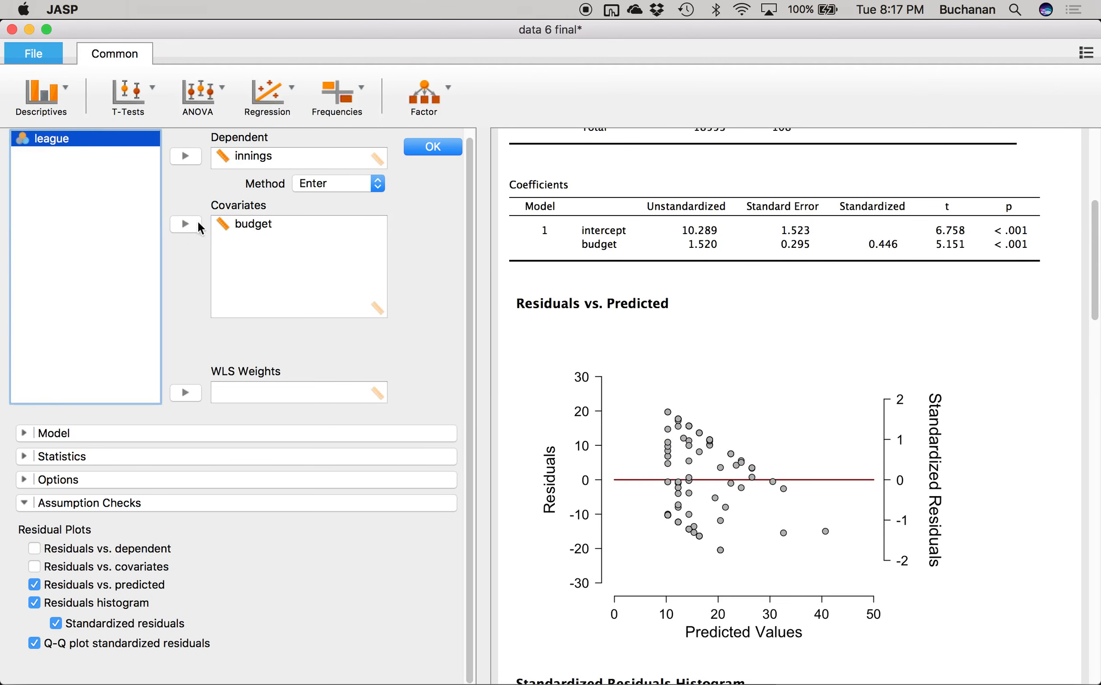
pyautogui.click(188, 225)
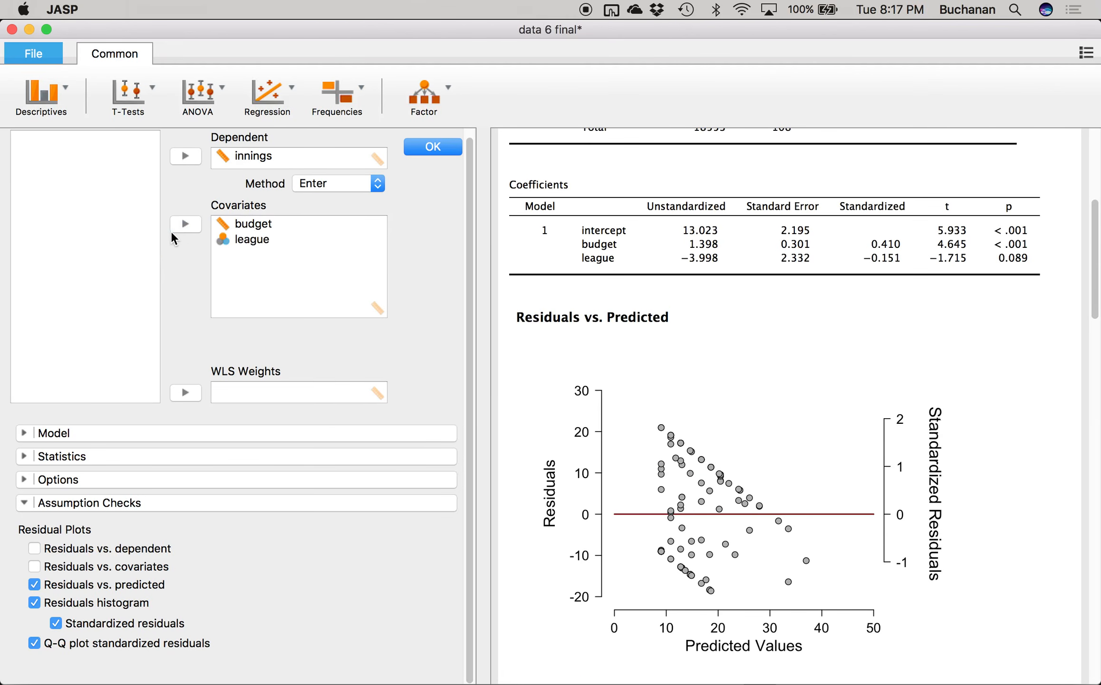
pyautogui.scroll(-4, 689, 399)
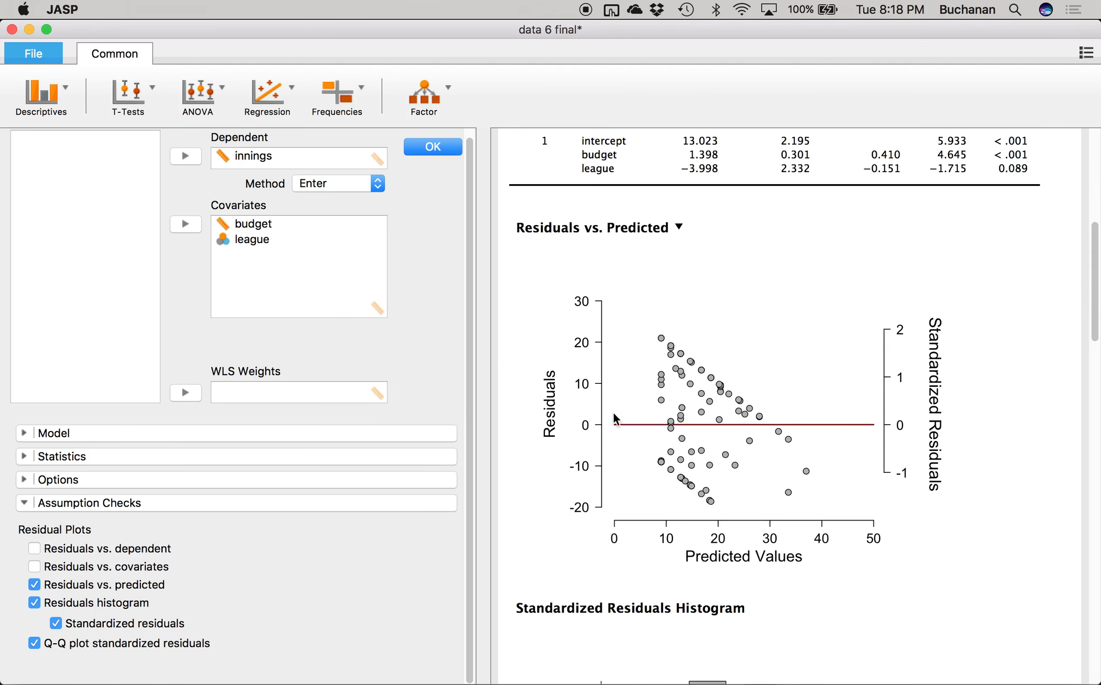
# Step: Remove budget from the covariates, leaving league as the only predictor of innings, and examine the residuals vs. predicted plot
pyautogui.click(256, 224)
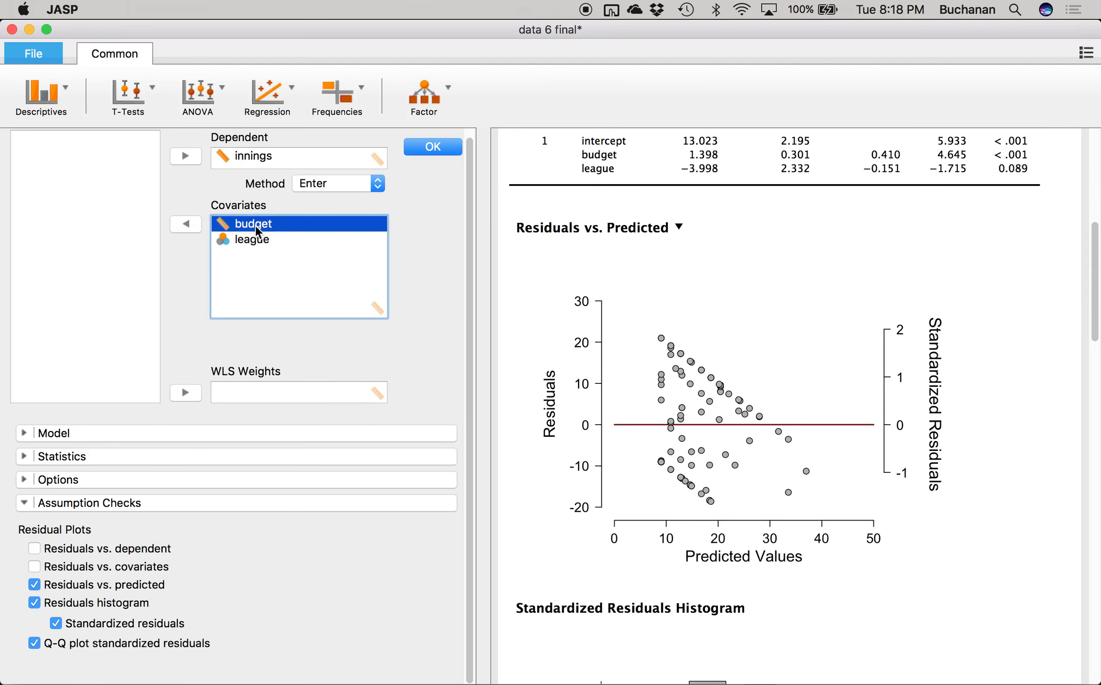
pyautogui.click(171, 224)
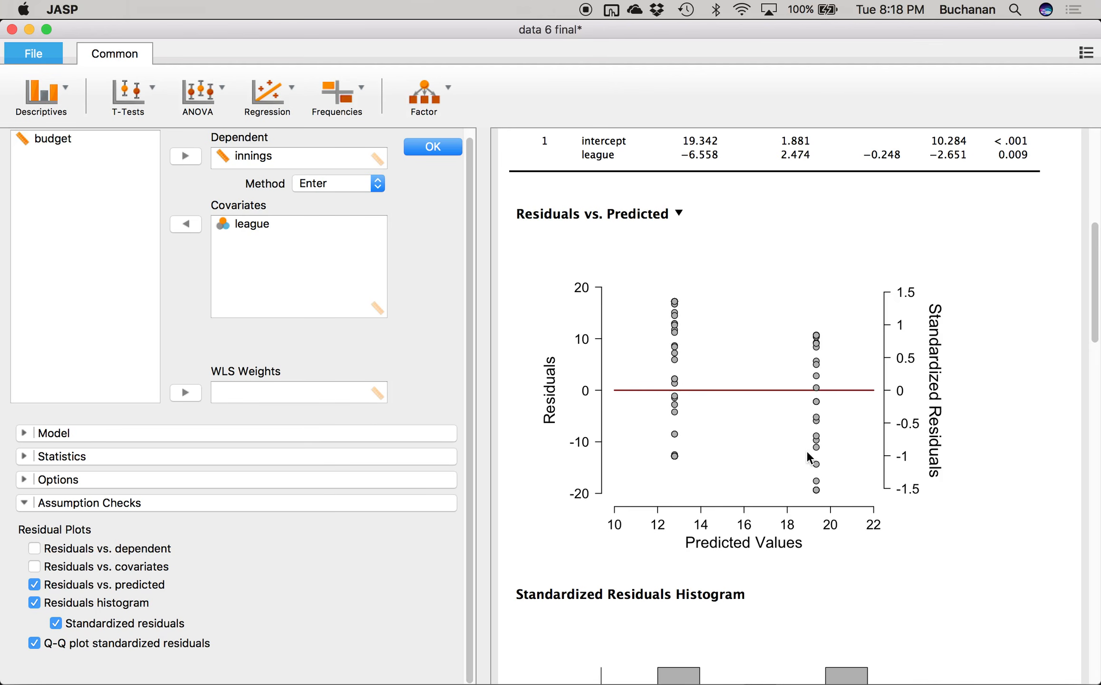
pyautogui.scroll(-5, 805, 450)
pyautogui.scroll(5, 806, 449)
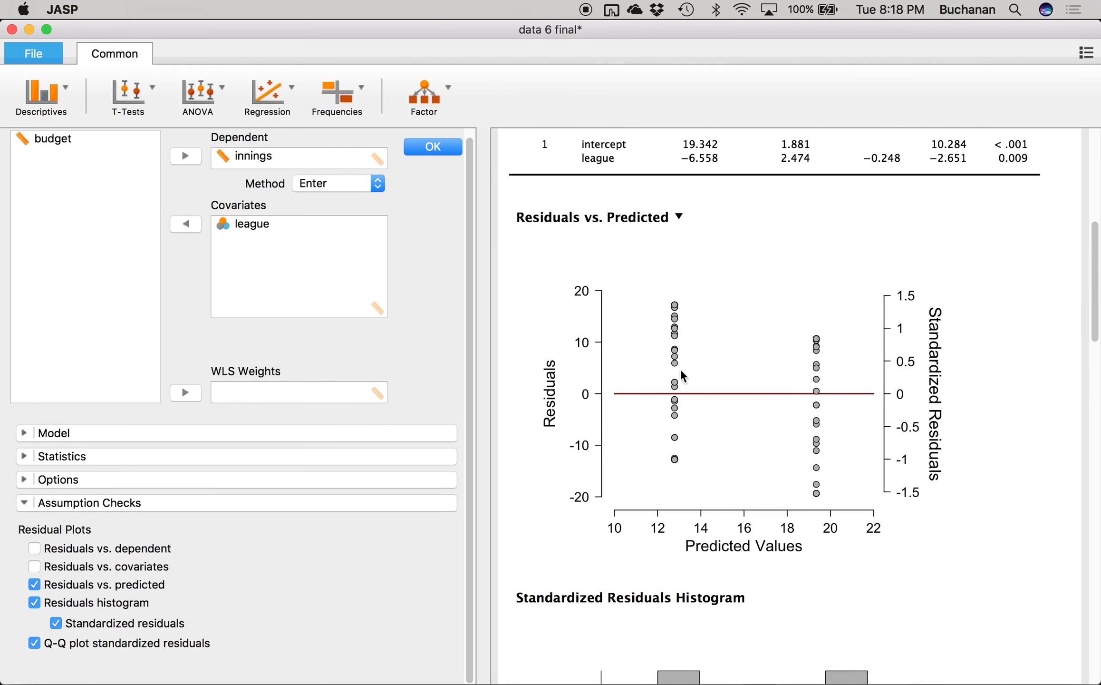
# Step: Add budget as a second covariate beside league in the linear regression predicting innings
pyautogui.scroll(-5, 804, 402)
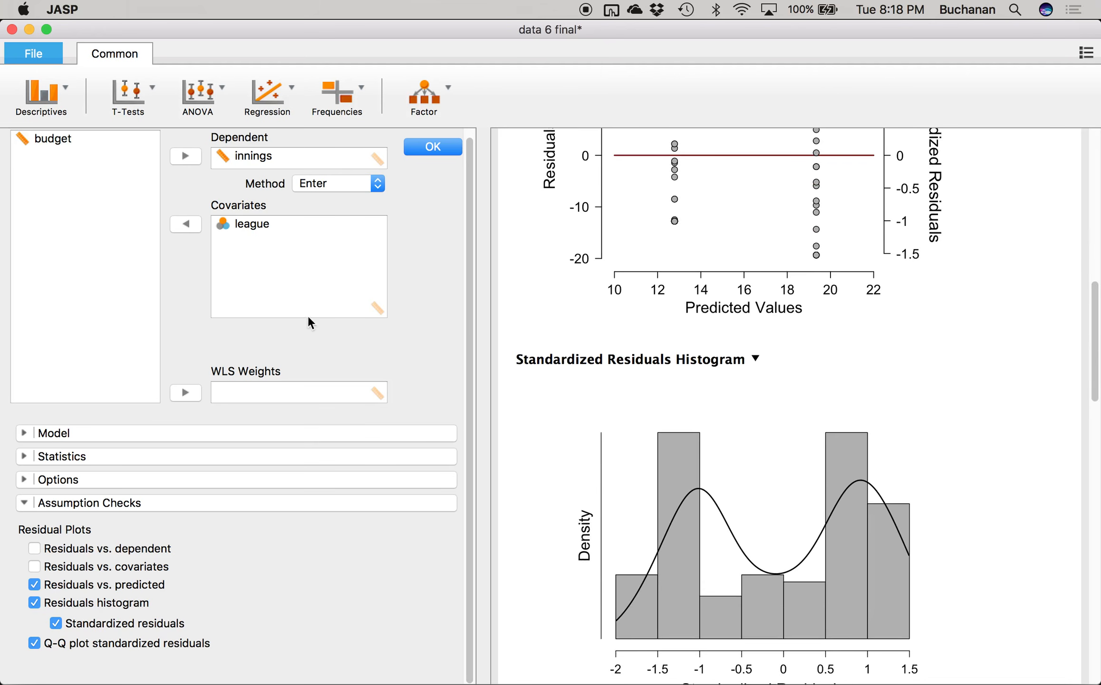
pyautogui.scroll(1, 290, 307)
pyautogui.click(71, 148)
pyautogui.click(180, 231)
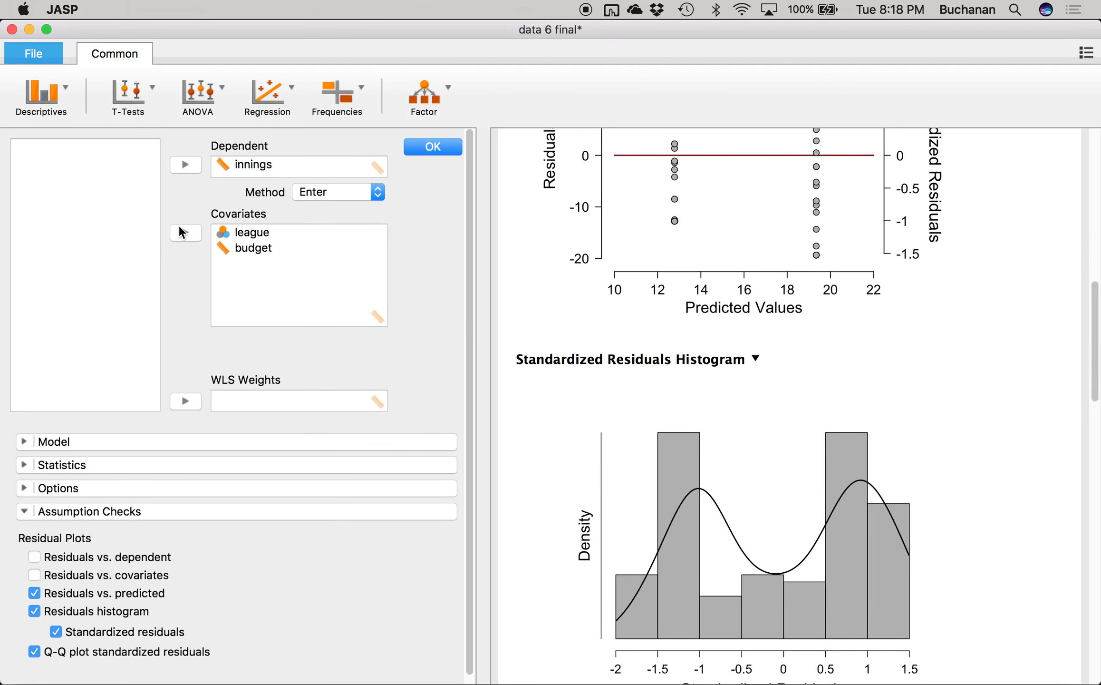
# Step: Examine the residuals vs. predicted plot, standardized residuals histogram and Q-Q plot for the league and budget model
pyautogui.scroll(3, 642, 298)
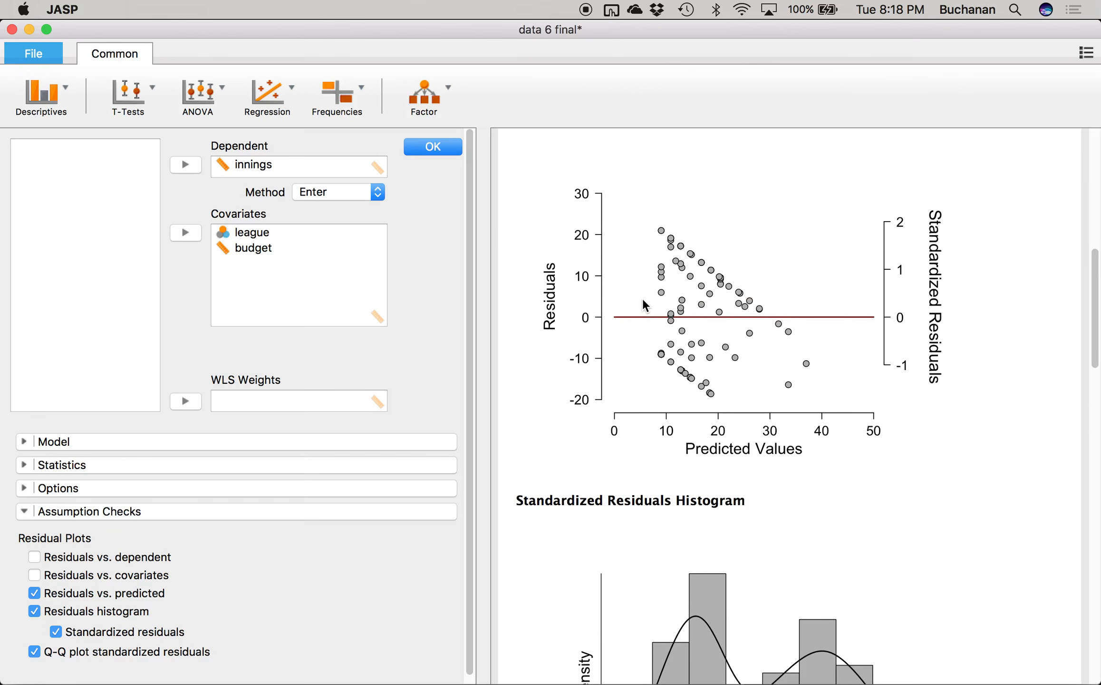
pyautogui.scroll(1, 642, 300)
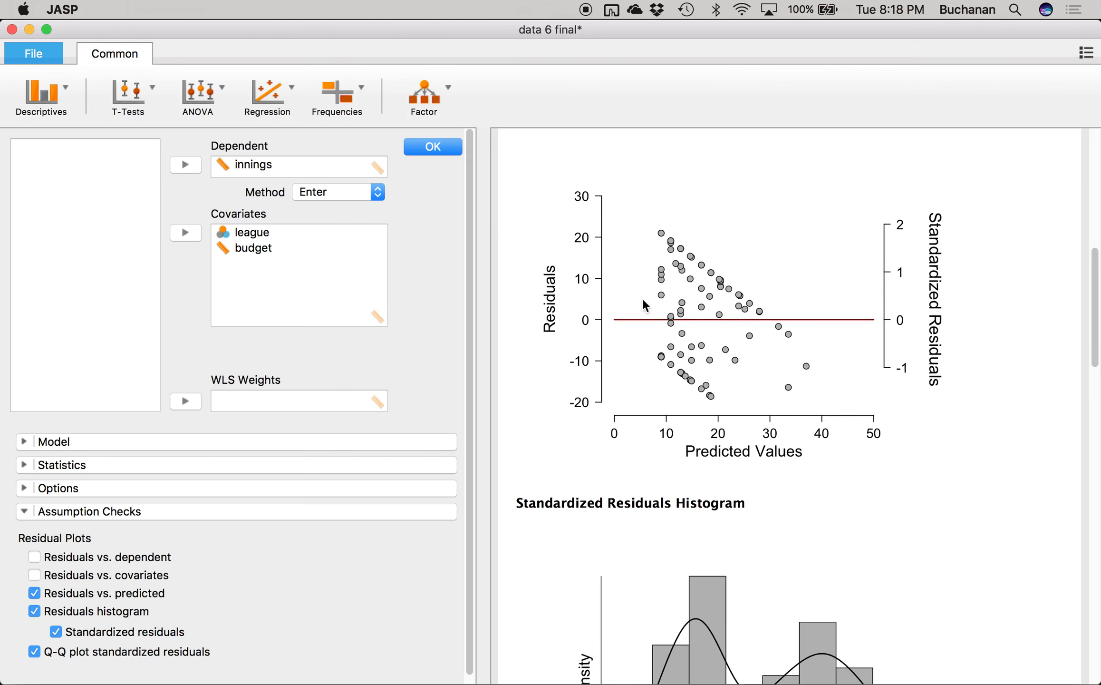
pyautogui.scroll(3, 633, 346)
pyautogui.scroll(-5, 634, 345)
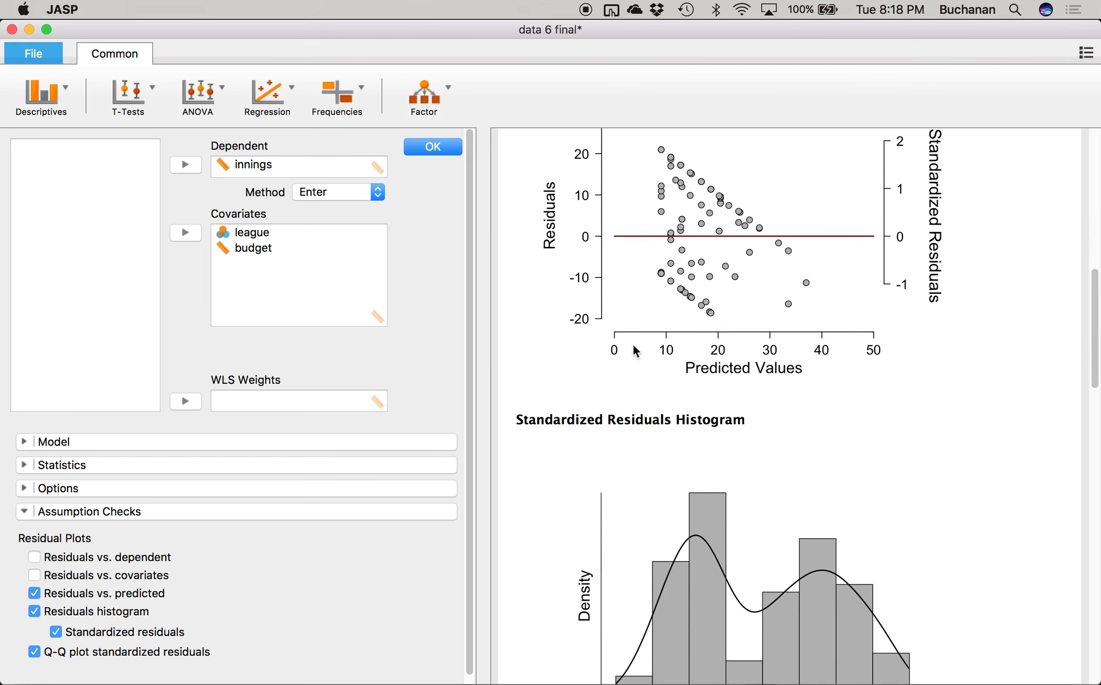
pyautogui.scroll(-10, 633, 351)
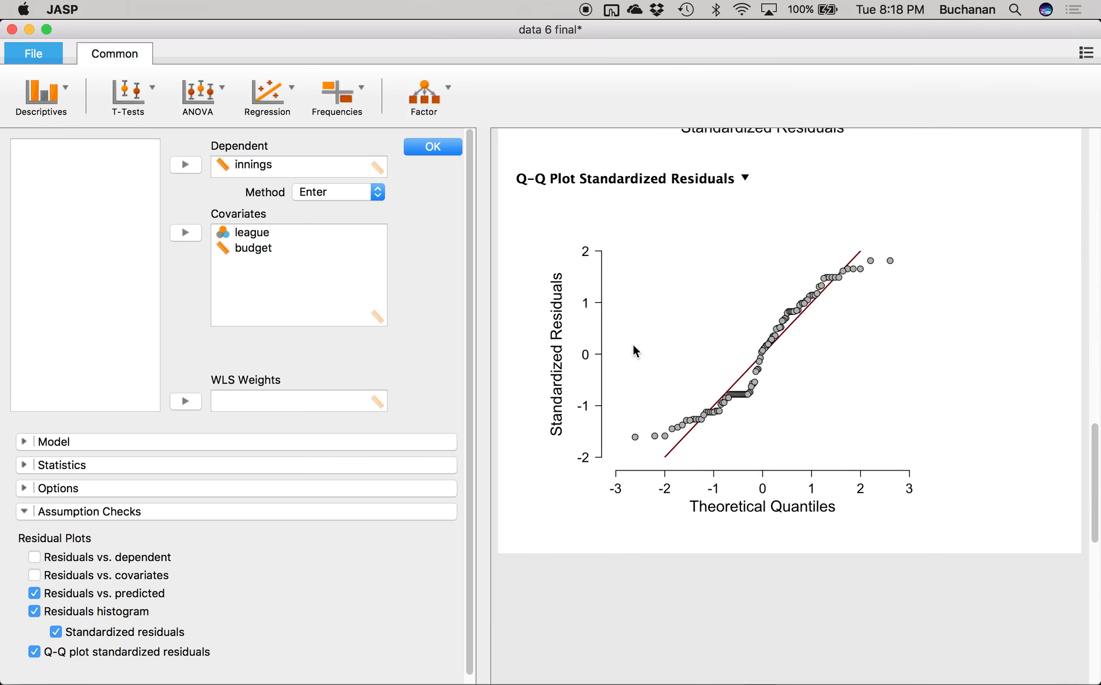
pyautogui.scroll(10, 634, 351)
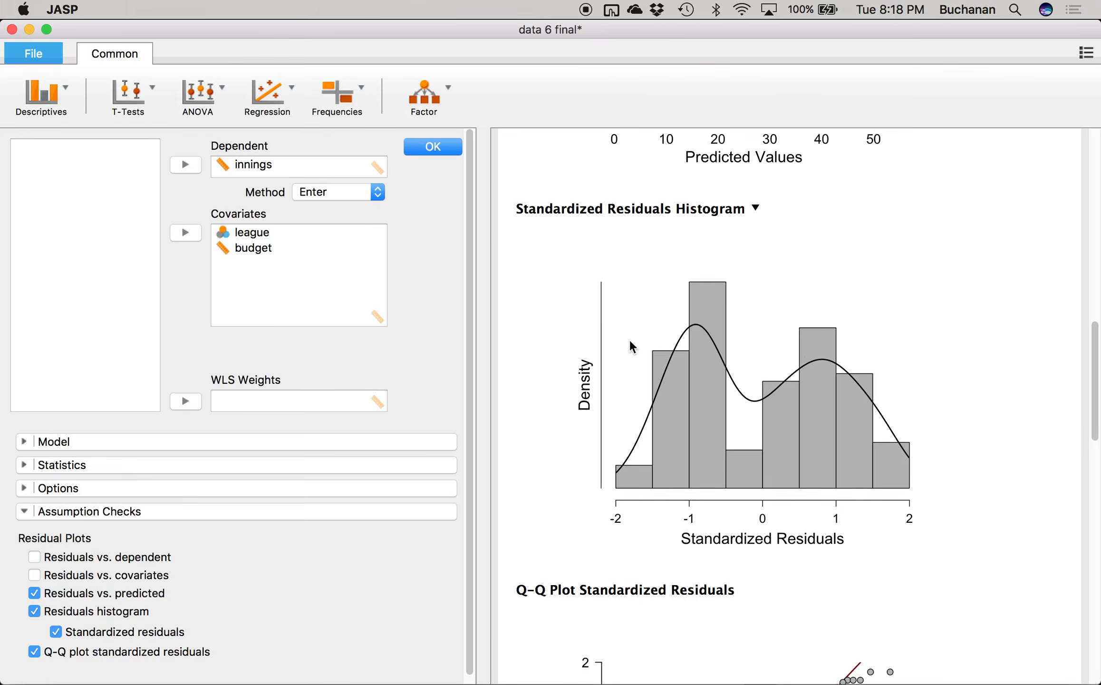
pyautogui.scroll(2, 735, 502)
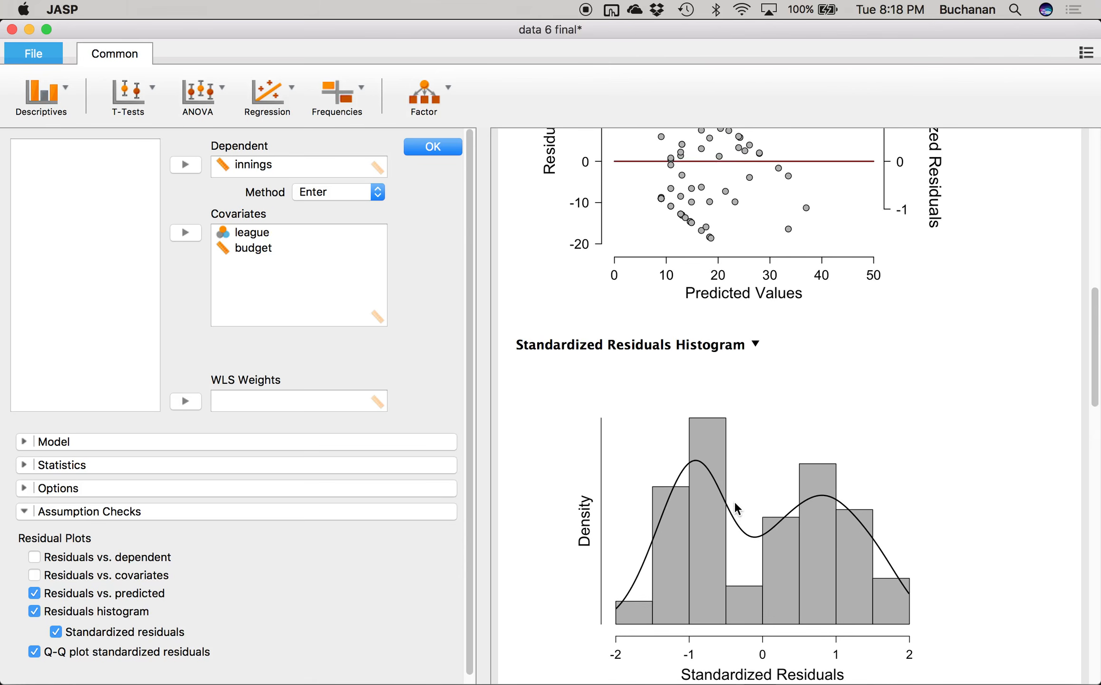
pyautogui.scroll(-3, 734, 504)
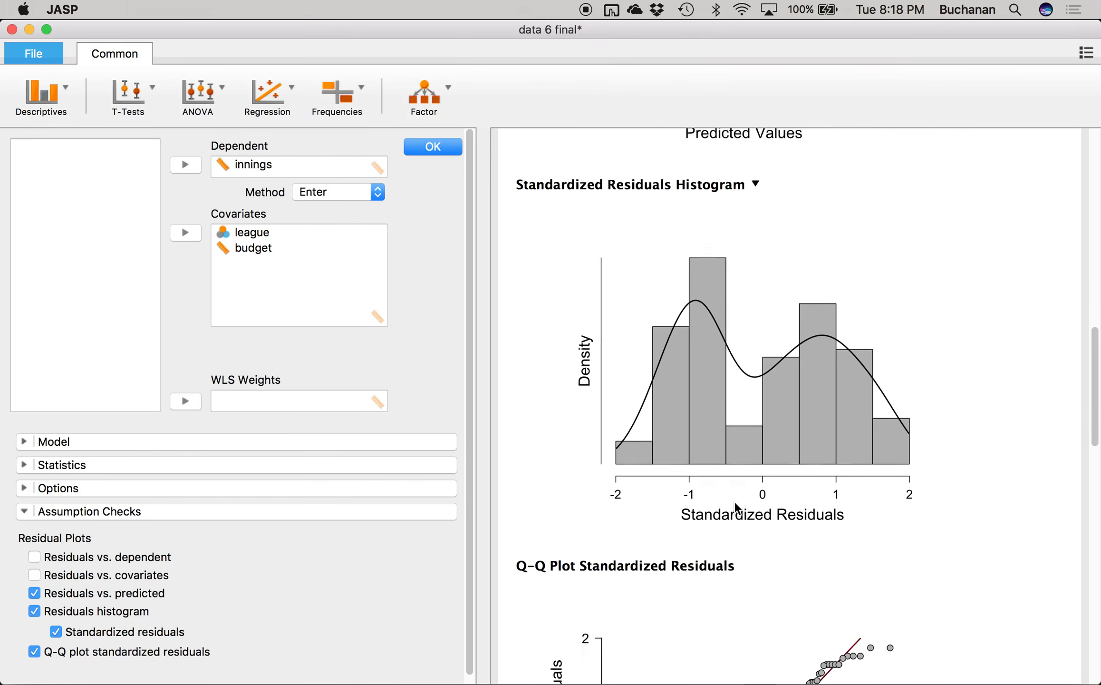
pyautogui.scroll(9, 735, 503)
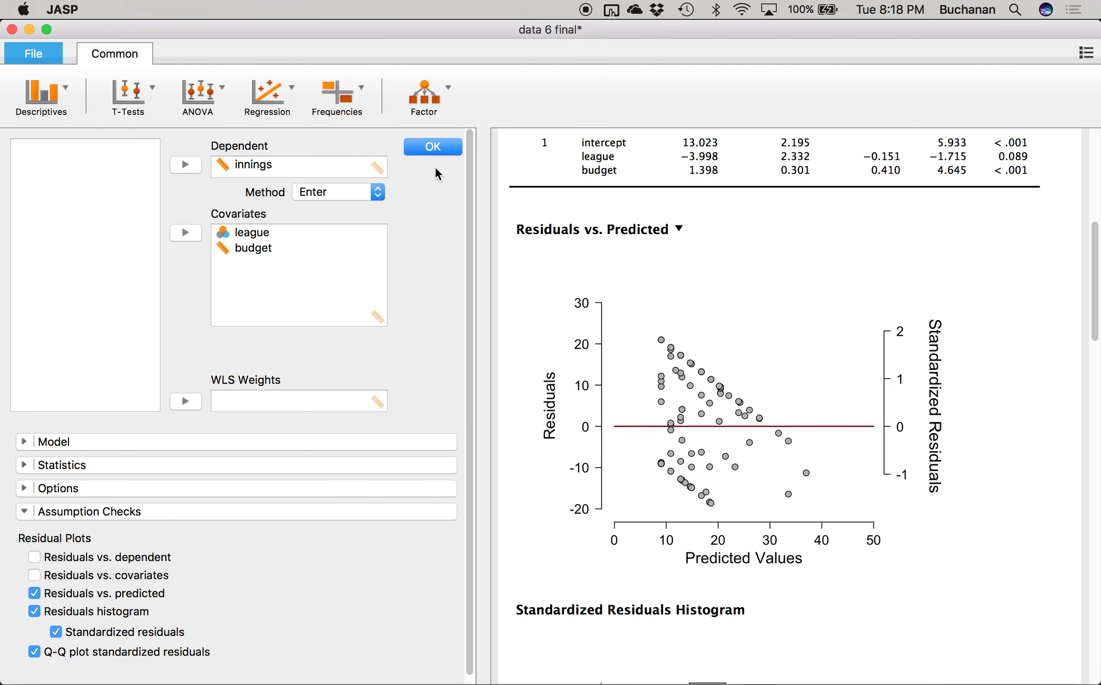
# Step: Close the regression options and remove all analyses from the results
pyautogui.click(433, 146)
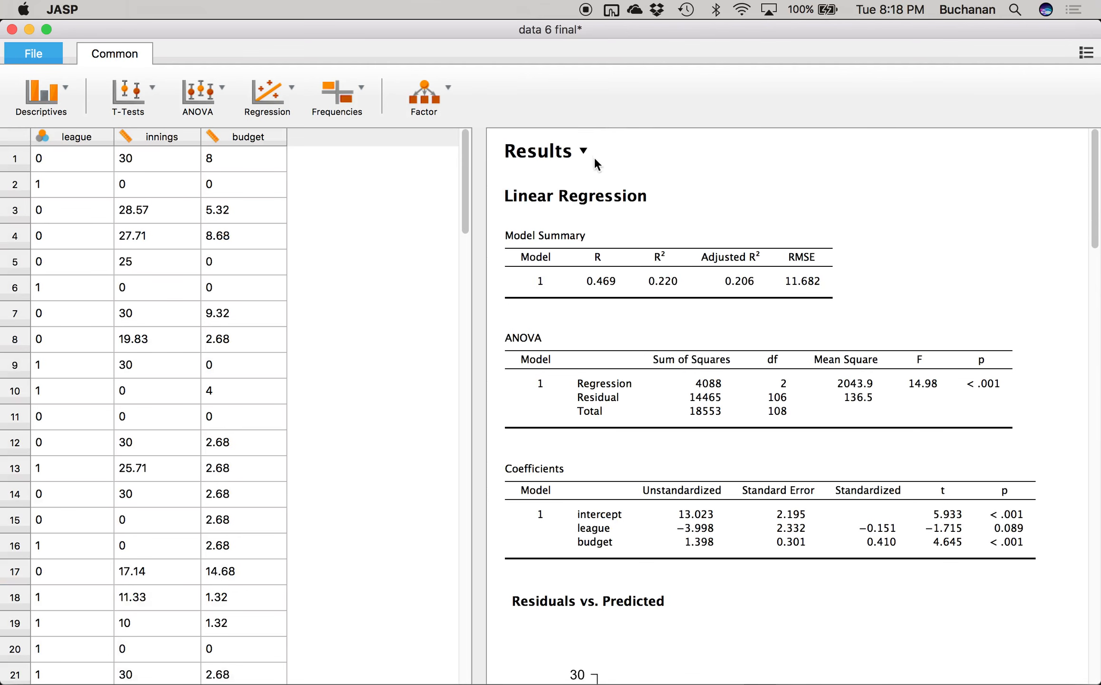
pyautogui.click(583, 150)
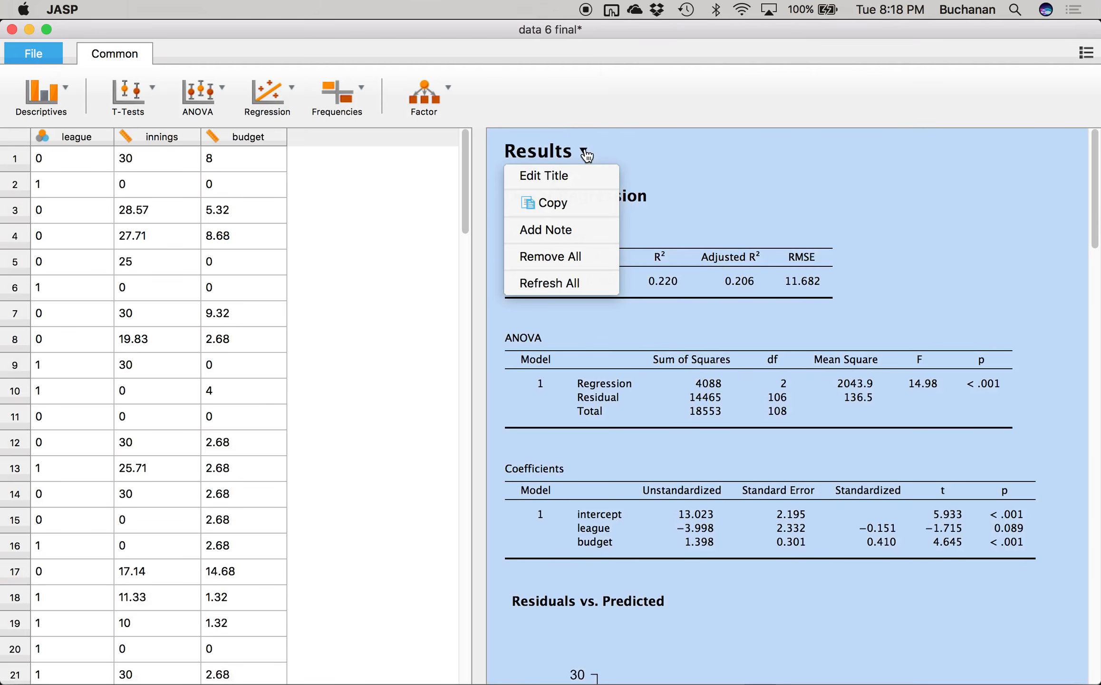
pyautogui.click(576, 256)
pyautogui.click(690, 373)
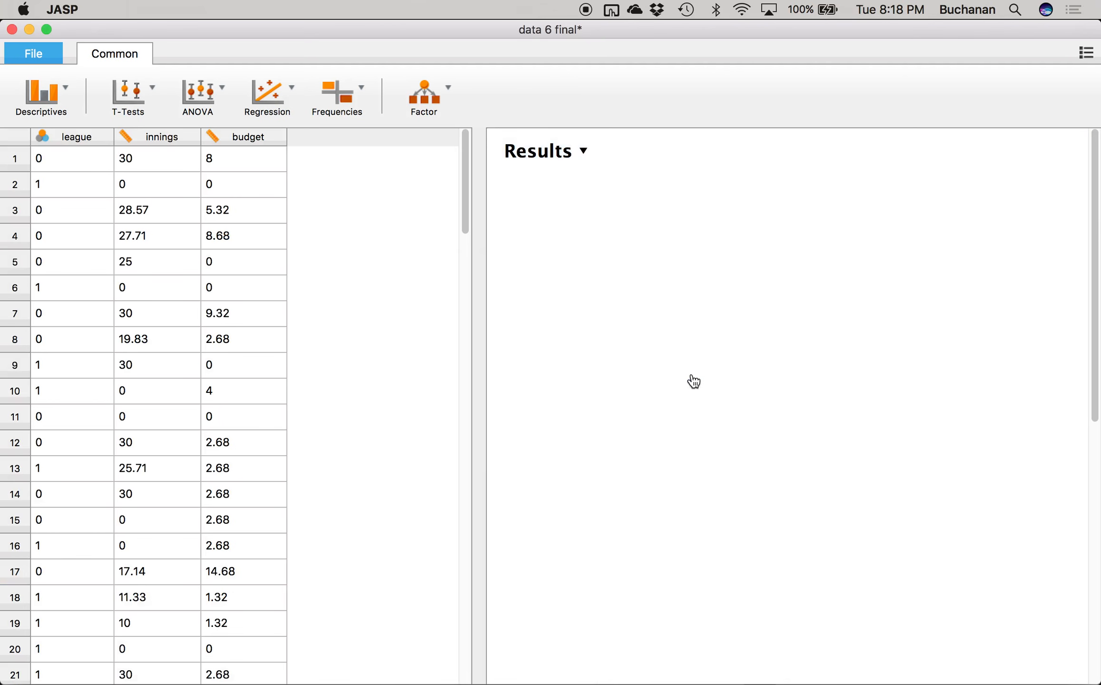
# Step: Switch to the 11.1 med J document in Word and add a "C path" line between the Step 1 and Step 2 headings
pyautogui.hotkey('ctrl', 'Up')
pyautogui.click(292, 459)
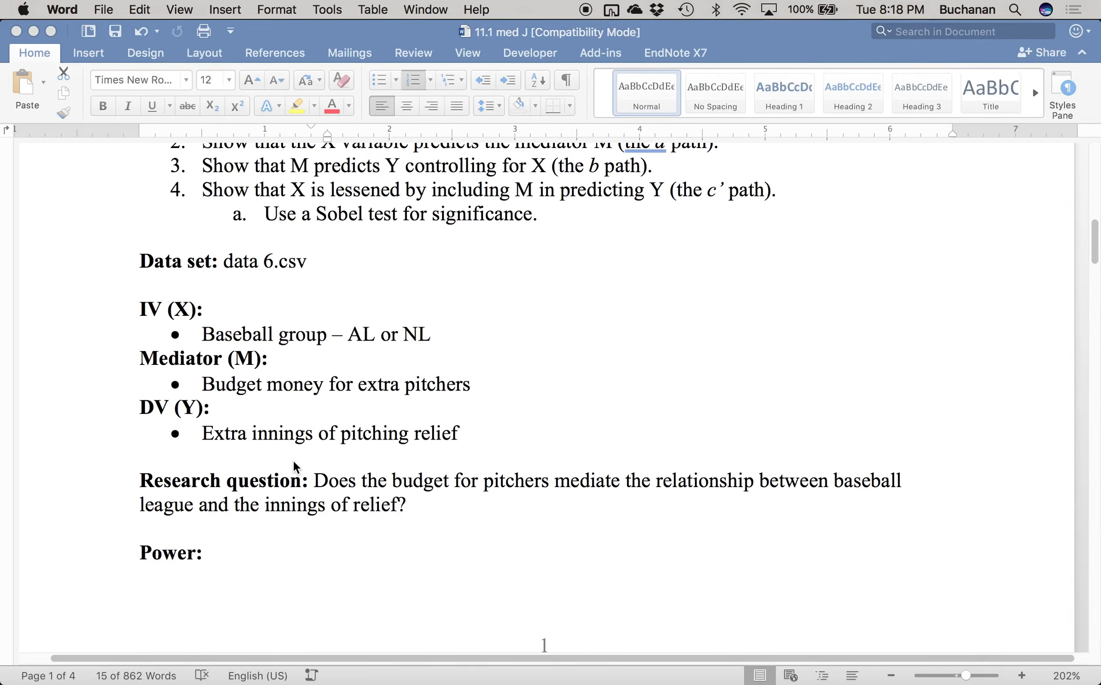
pyautogui.scroll(-15, 268, 400)
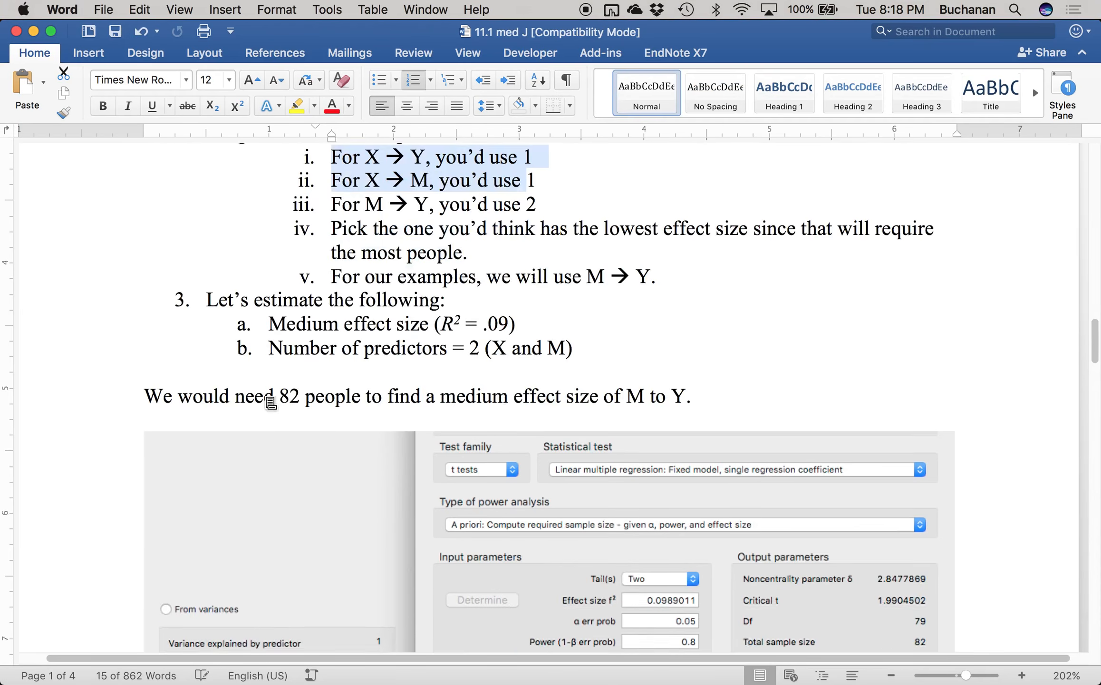
pyautogui.scroll(-10, 270, 402)
pyautogui.click(242, 419)
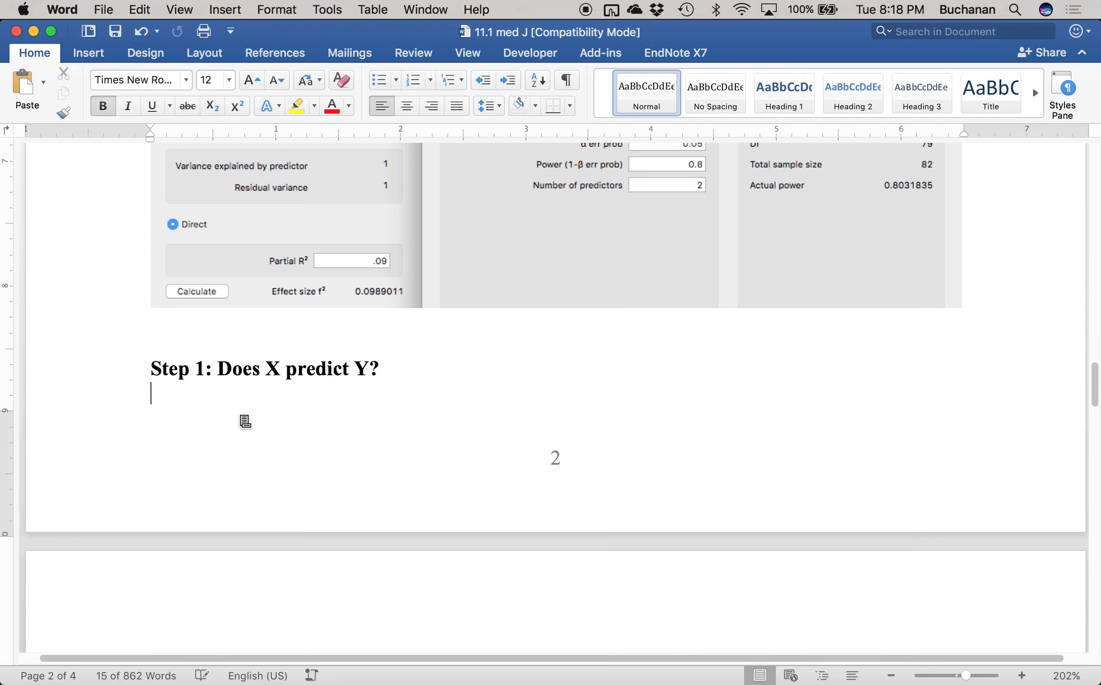
pyautogui.scroll(-5, 244, 420)
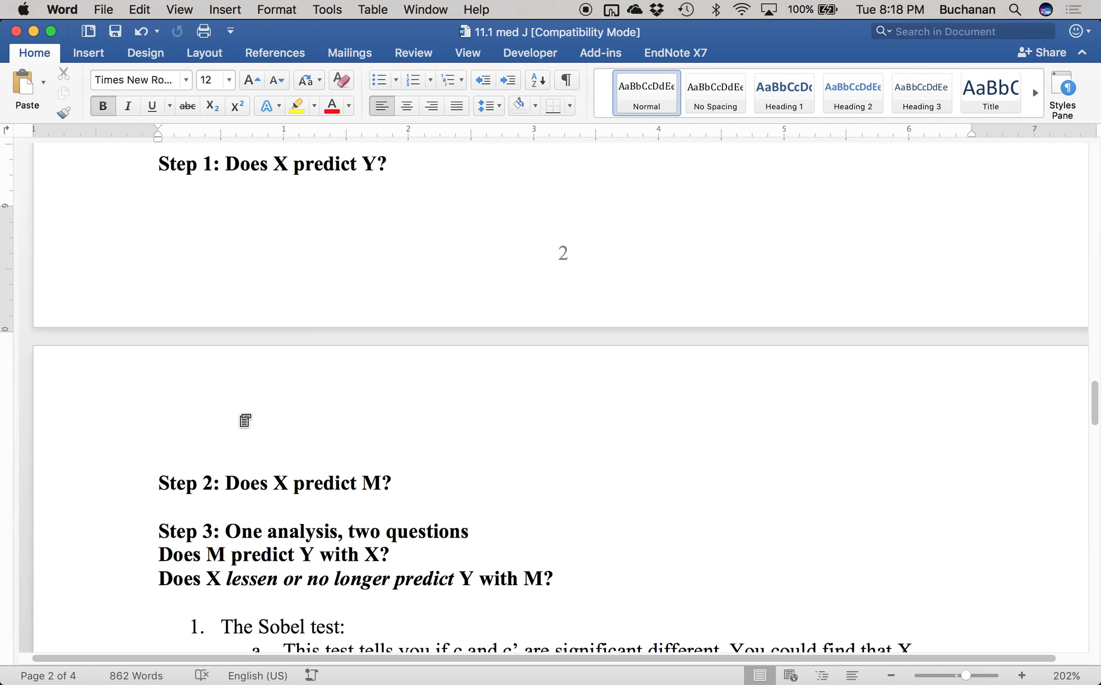
pyautogui.press('Return')
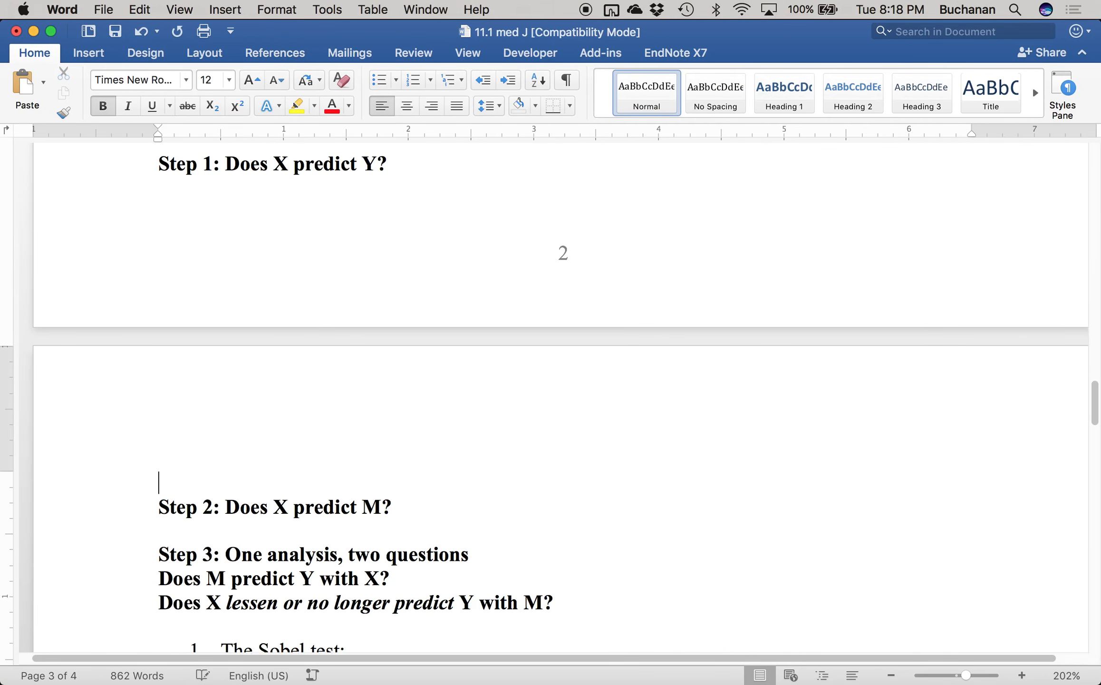
pyautogui.write('C path')
pyautogui.press('Return')
pyautogui.press('Return')
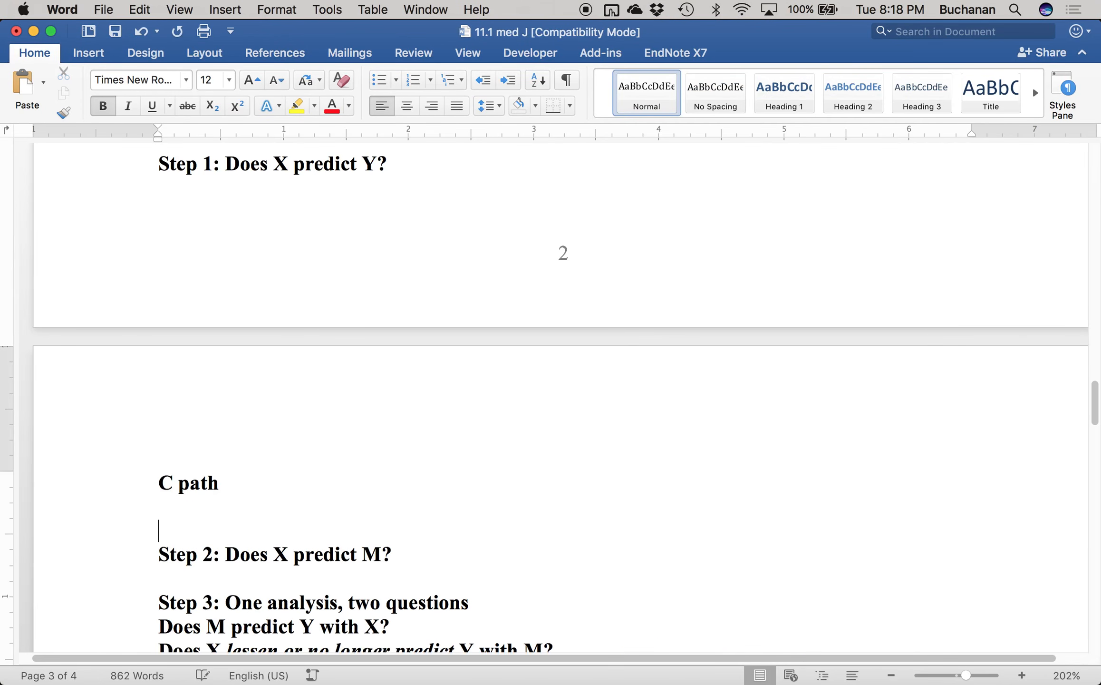
pyautogui.press('Left')
pyautogui.press('Left')
# Step: Switch to JASP and run a linear regression of innings with league as the only covariate, taking budget out
pyautogui.hotkey('ctrl', 'Up')
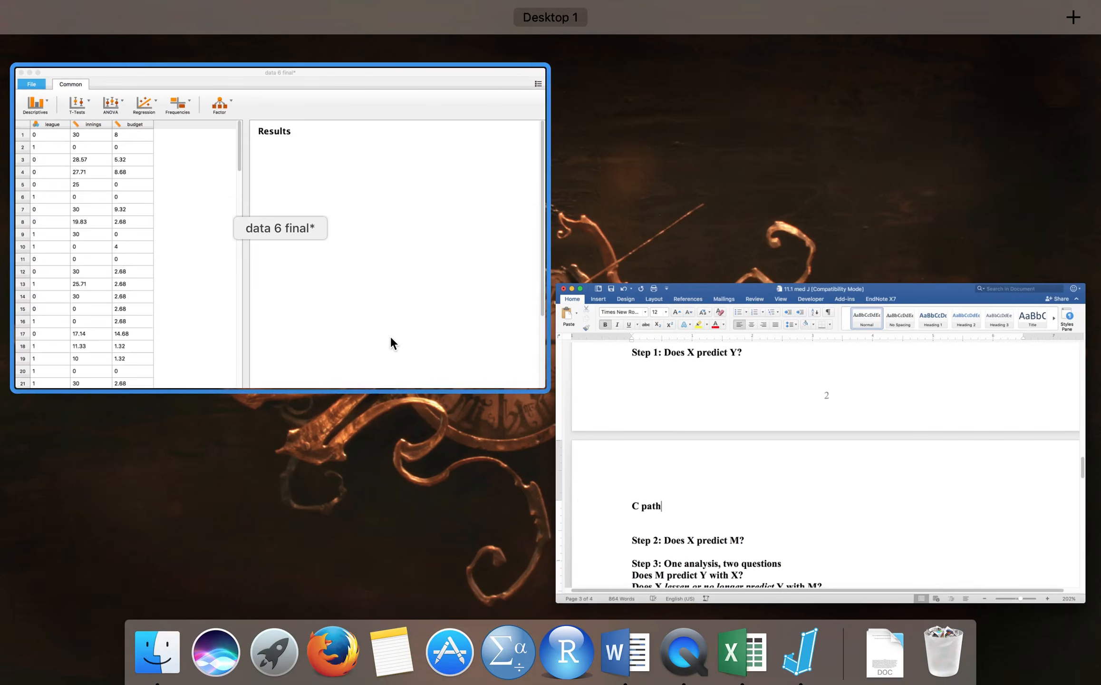
pyautogui.click(390, 336)
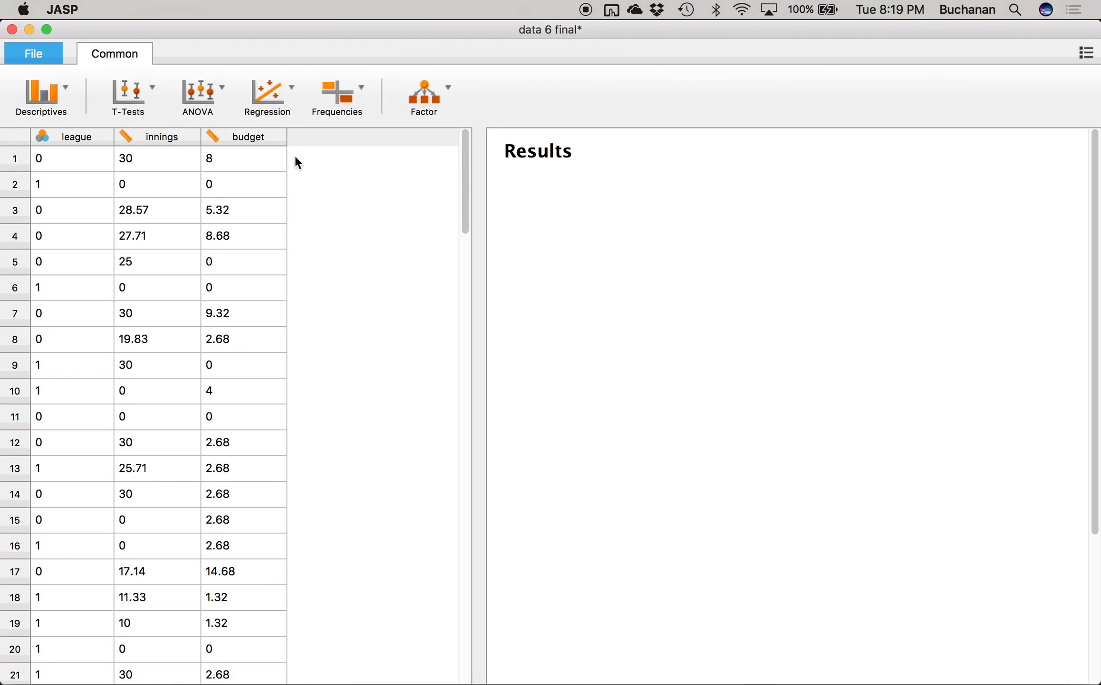
pyautogui.click(272, 114)
pyautogui.click(269, 143)
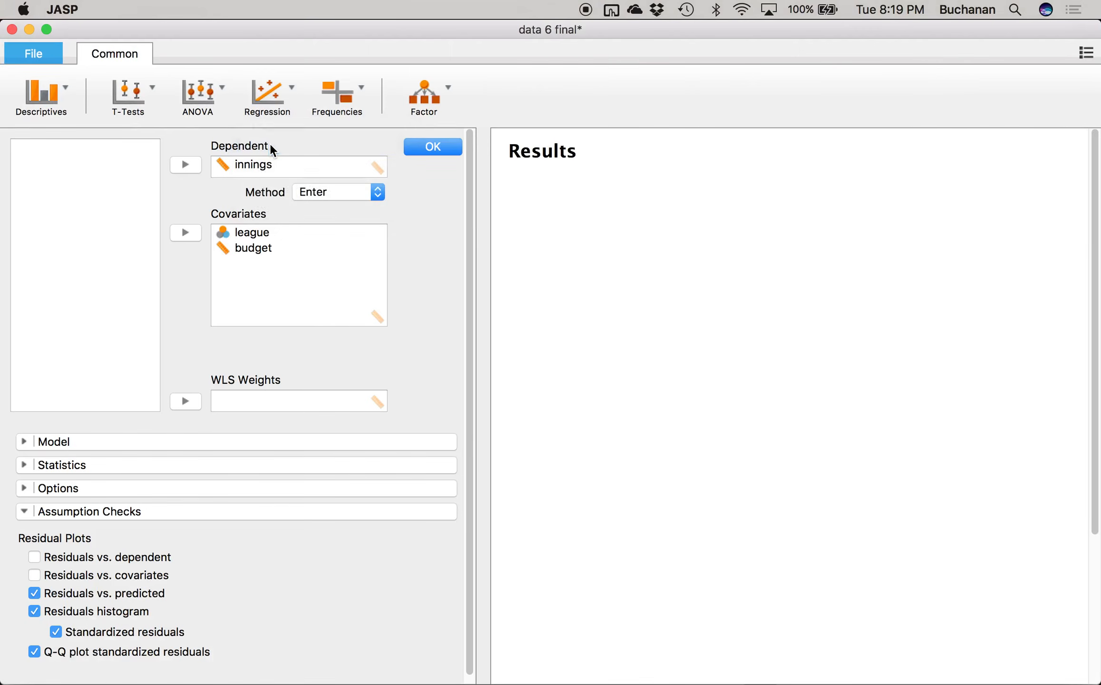
pyautogui.click(248, 238)
pyautogui.click(239, 255)
pyautogui.click(185, 233)
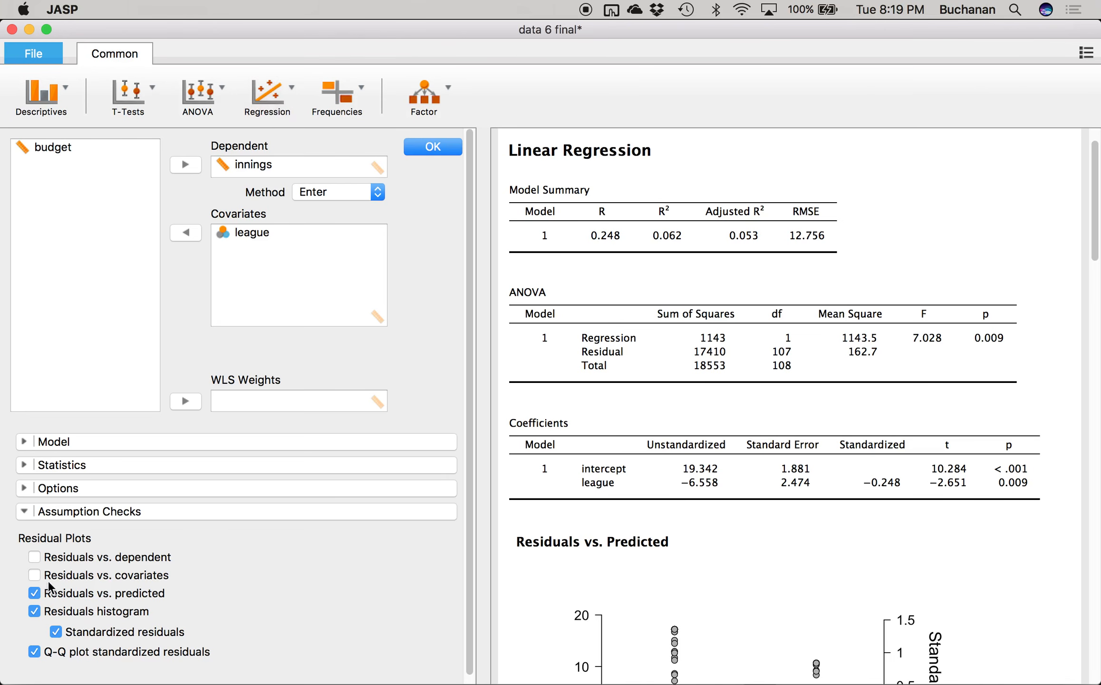
# Step: Turn off the residuals vs. predicted, residuals histogram and Q-Q plot assumption checks
pyautogui.click(34, 593)
pyautogui.click(34, 610)
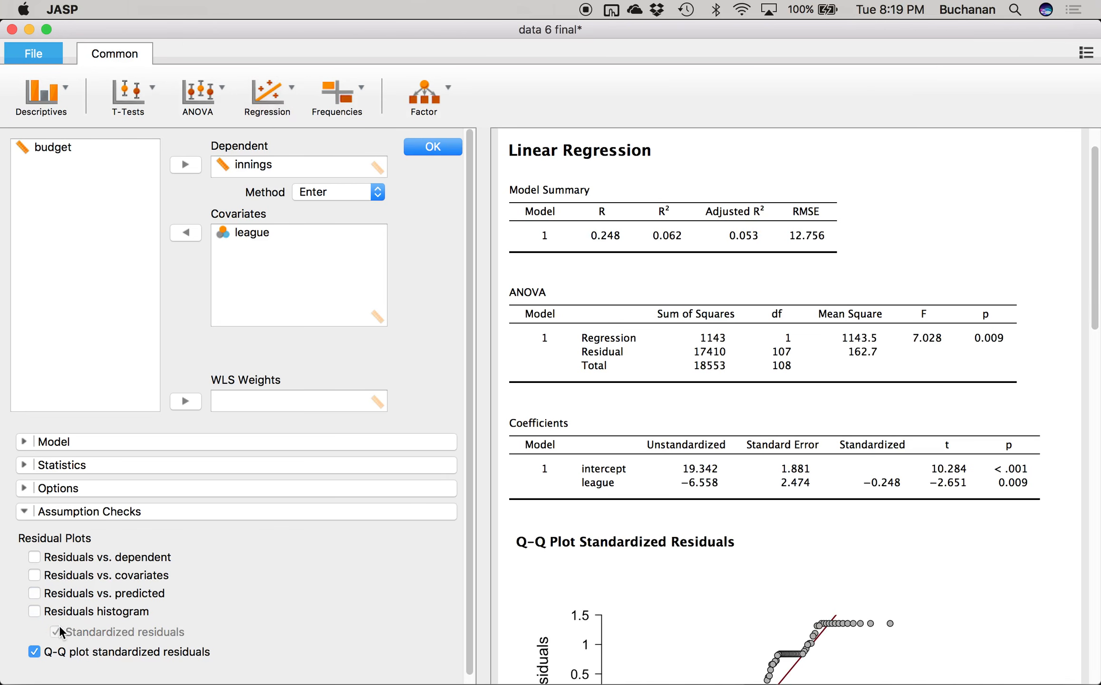
pyautogui.click(35, 651)
pyautogui.click(25, 511)
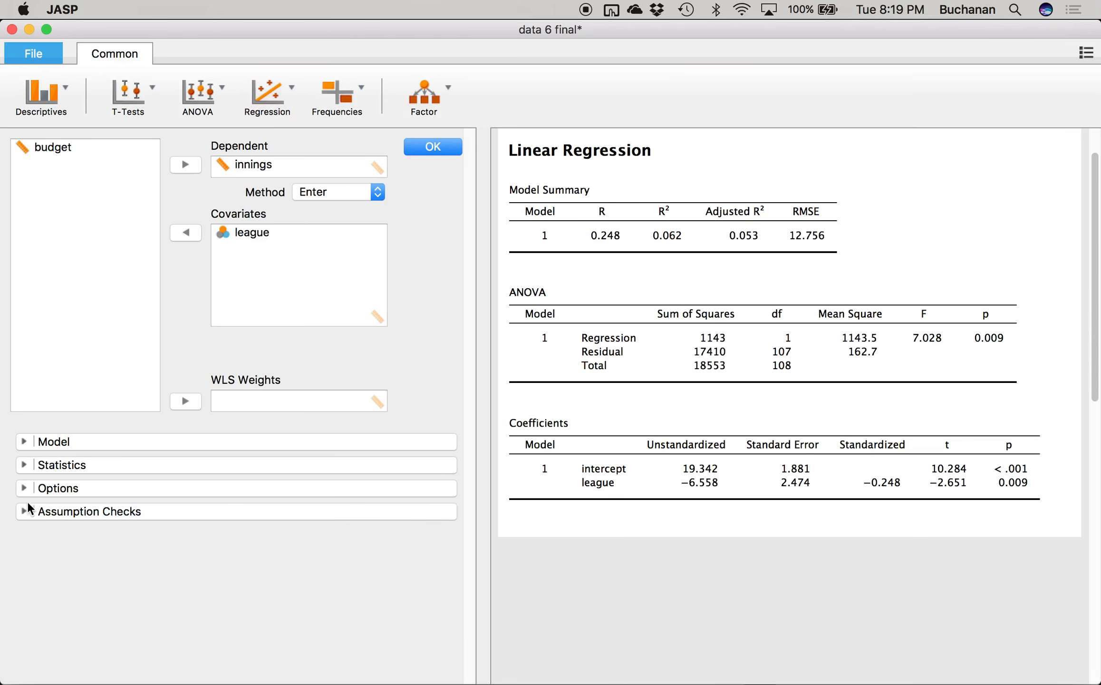
# Step: Include R squared change and part and partial correlations in the regression statistics
pyautogui.click(25, 465)
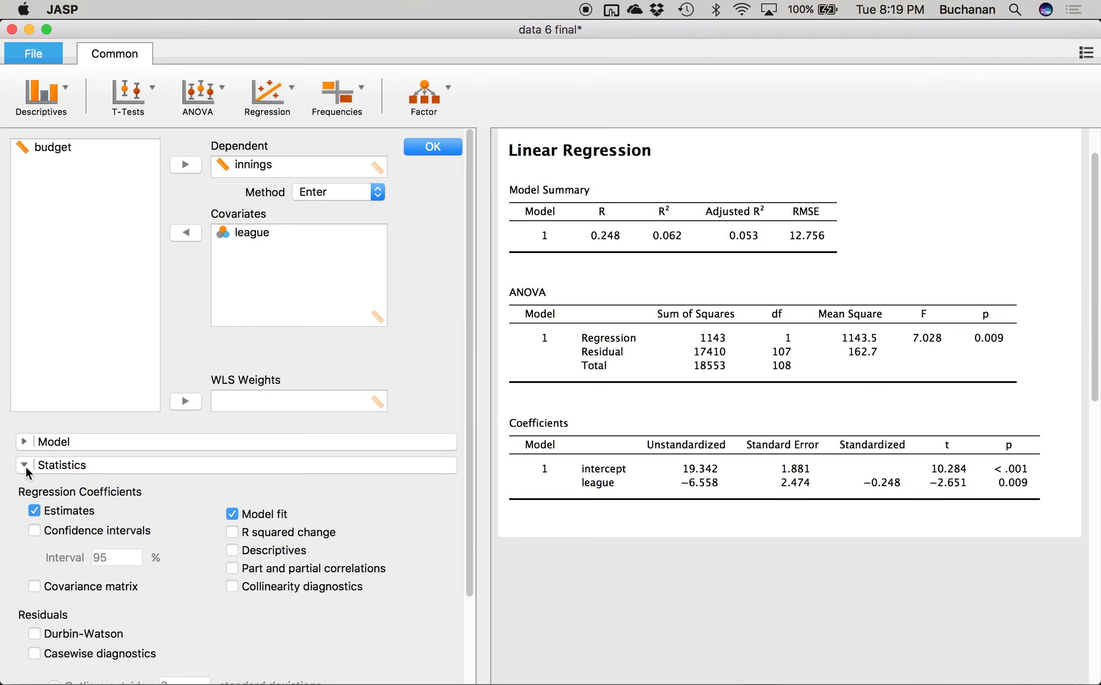
pyautogui.click(280, 532)
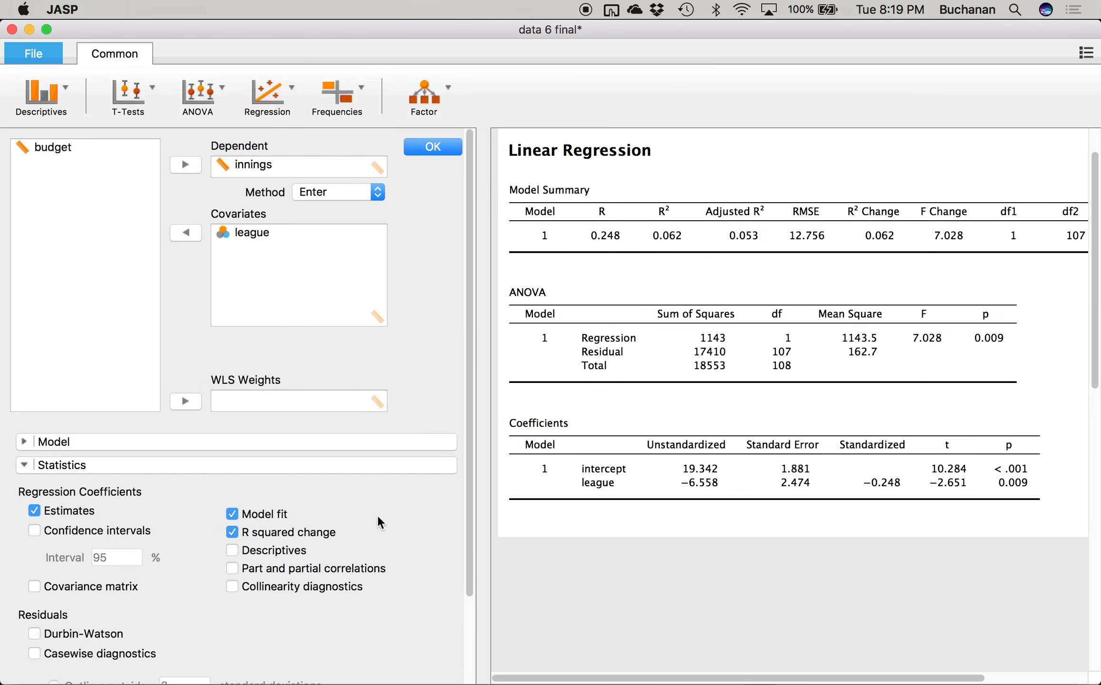
pyautogui.scroll(-3, 377, 514)
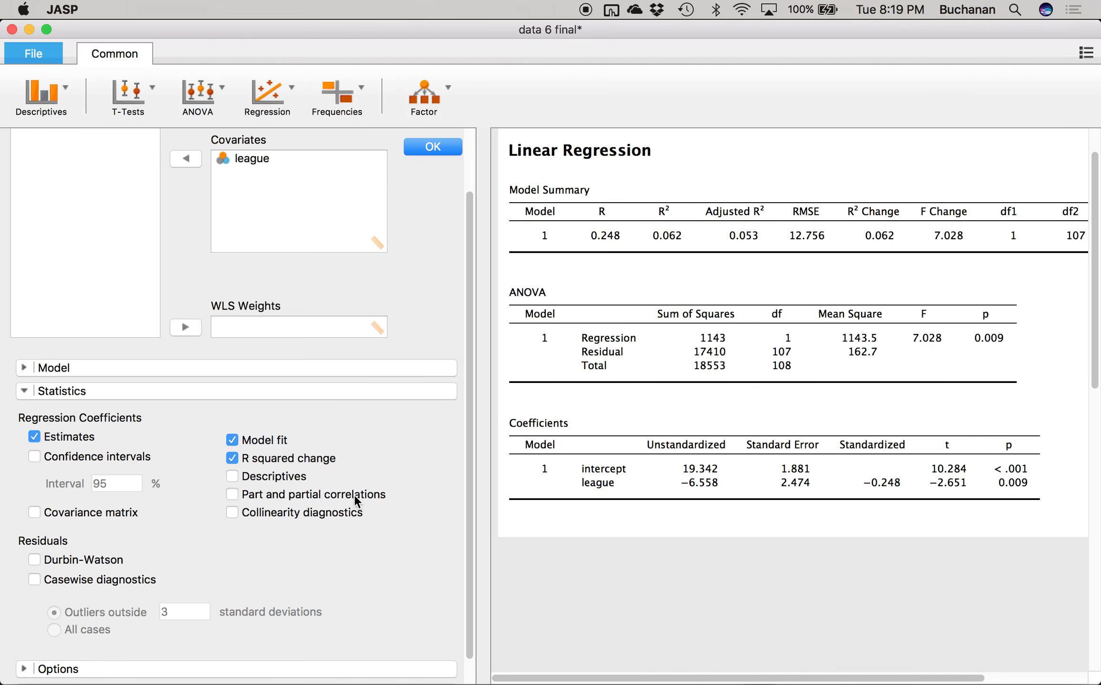
pyautogui.click(355, 494)
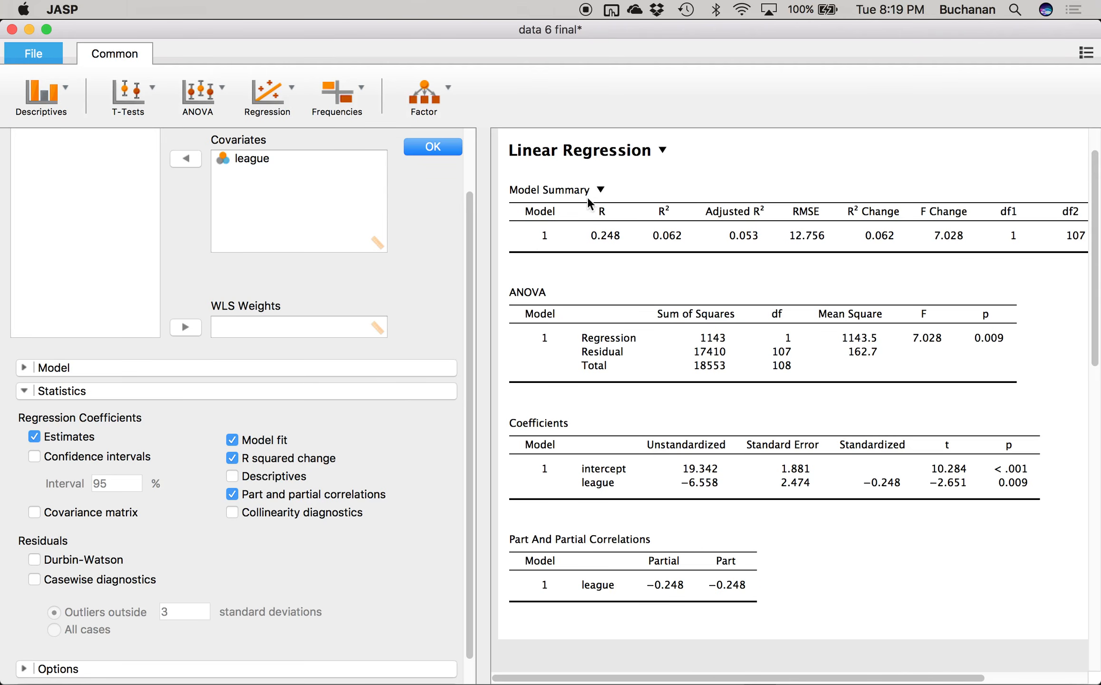
# Step: Copy the full Linear Regression output from JASP, paste it below "C path" in the Word document, and save the document
pyautogui.click(663, 151)
pyautogui.click(610, 171)
pyautogui.hotkey('ctrl', 'Up')
pyautogui.click(286, 485)
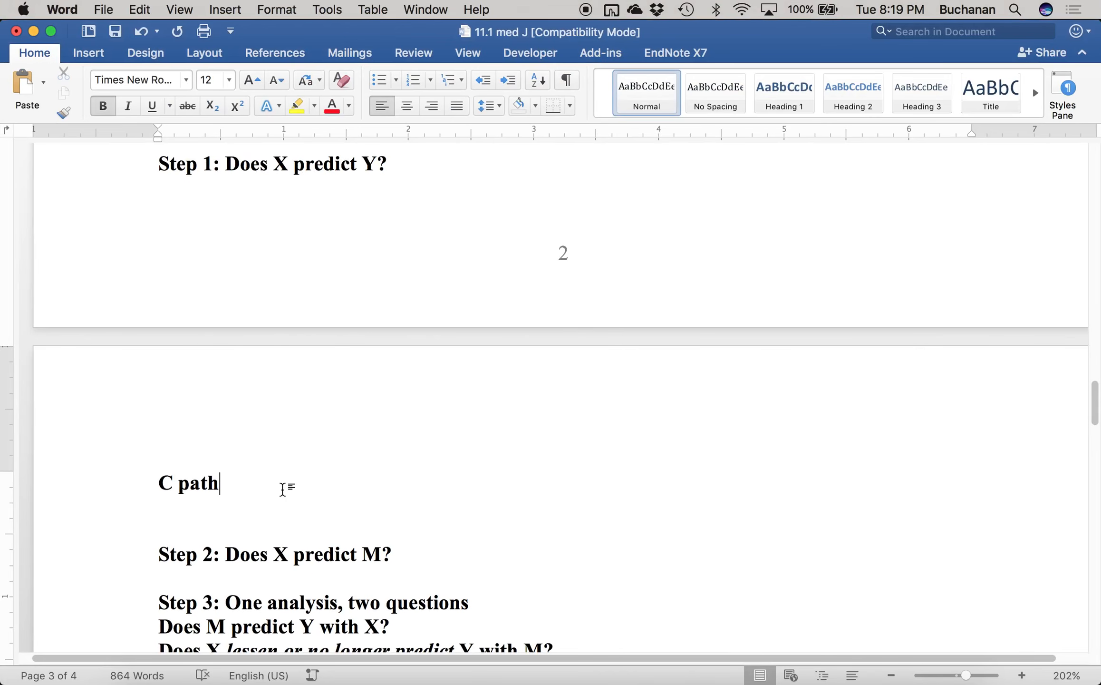
pyautogui.press('Return')
pyautogui.press('Return')
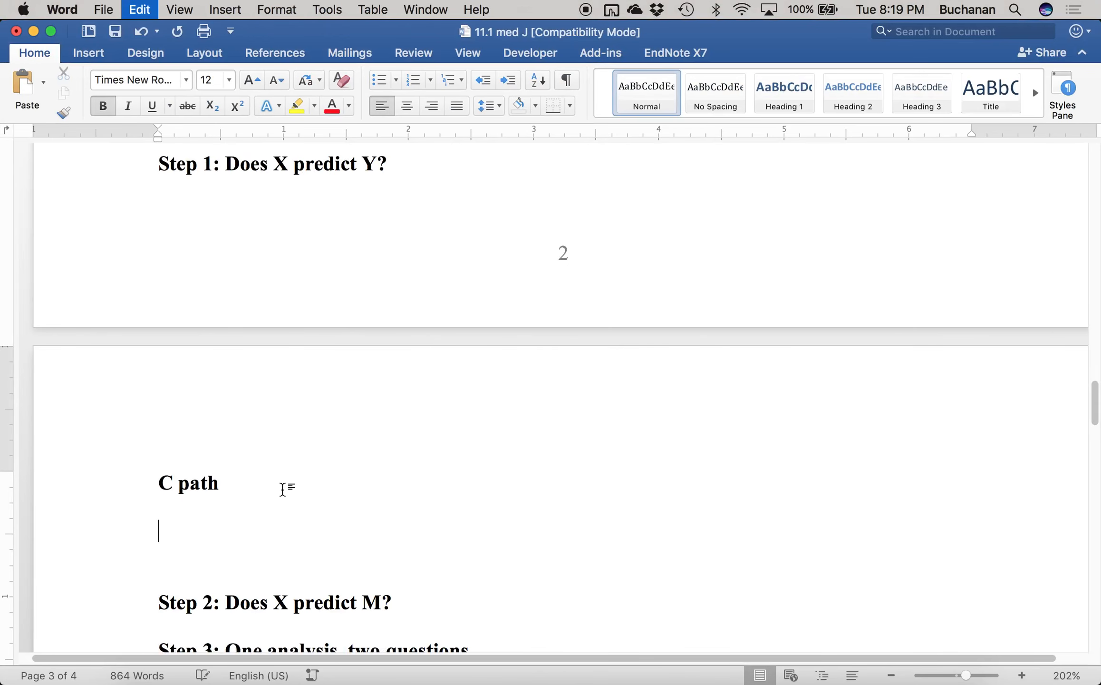
pyautogui.press('super+v')
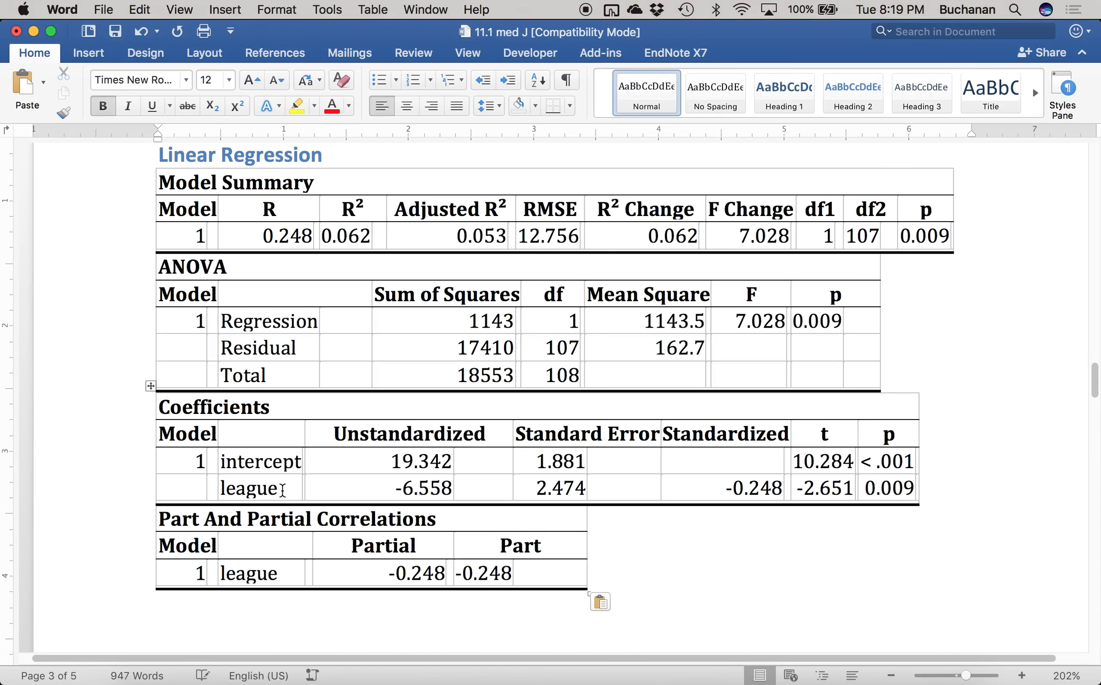
pyautogui.press('Return')
pyautogui.press('super+s')
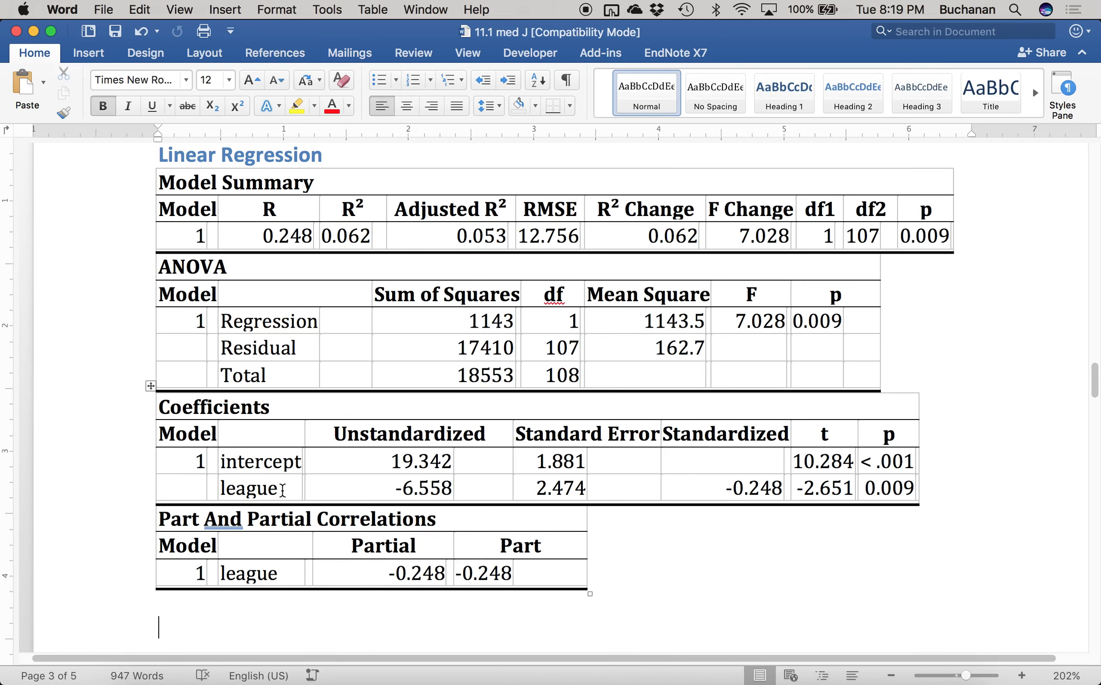
pyautogui.click(931, 233)
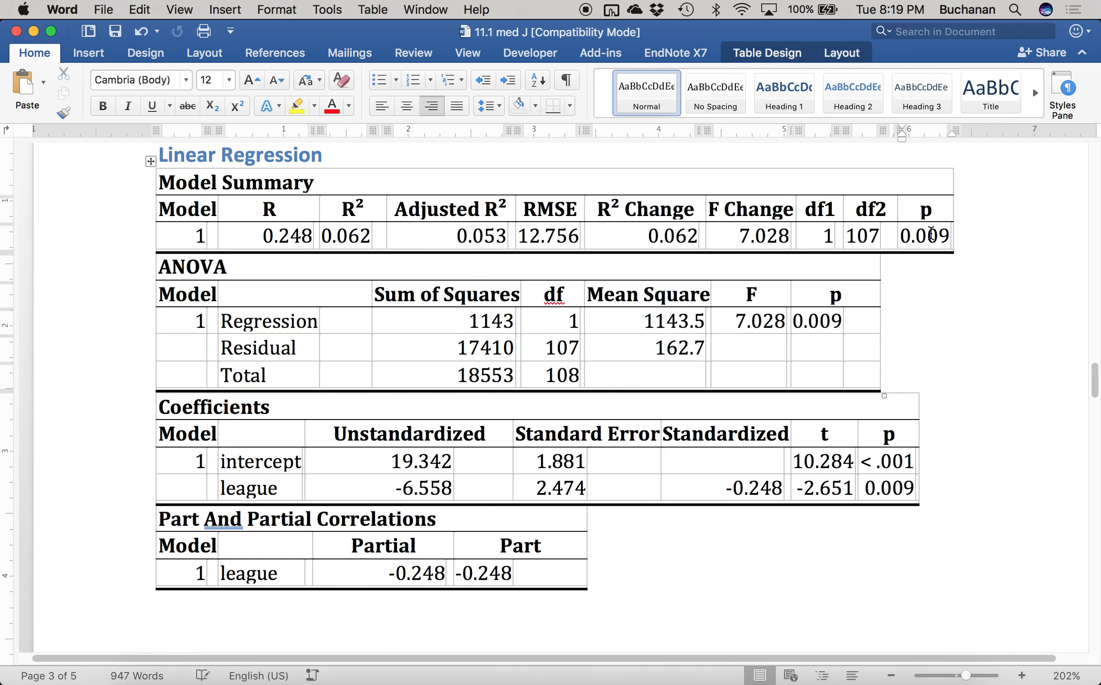
pyautogui.click(883, 487)
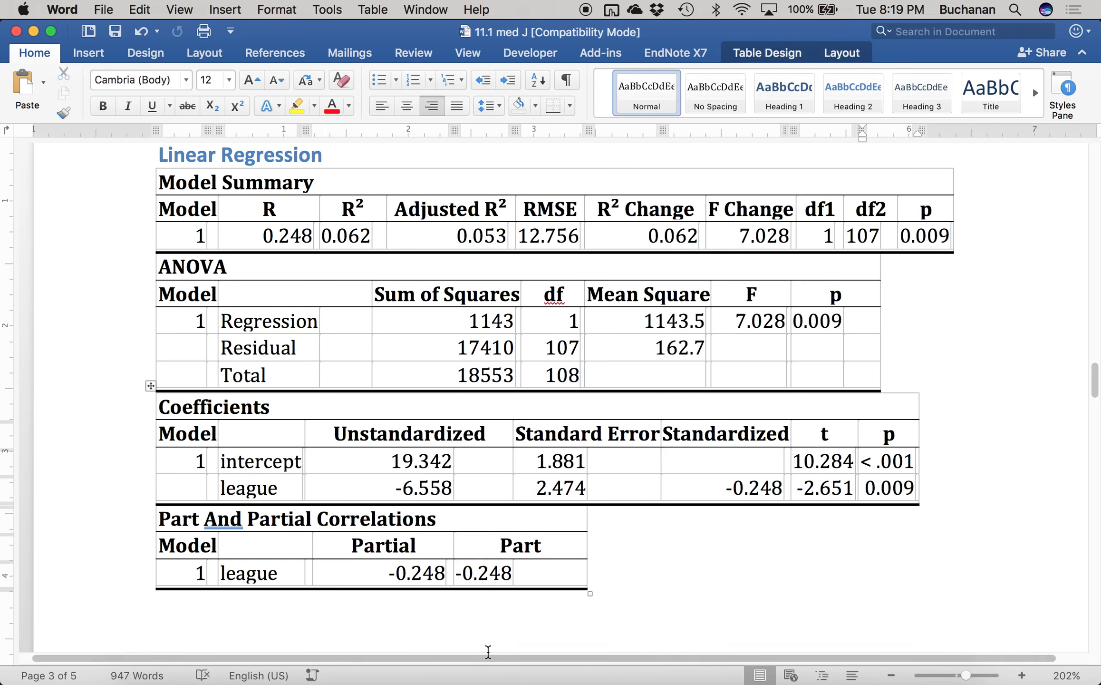
# Step: Begin the results line below the Part And Partial Correlations table with "F(1, 107) =", italicizing only the F
pyautogui.click(243, 625)
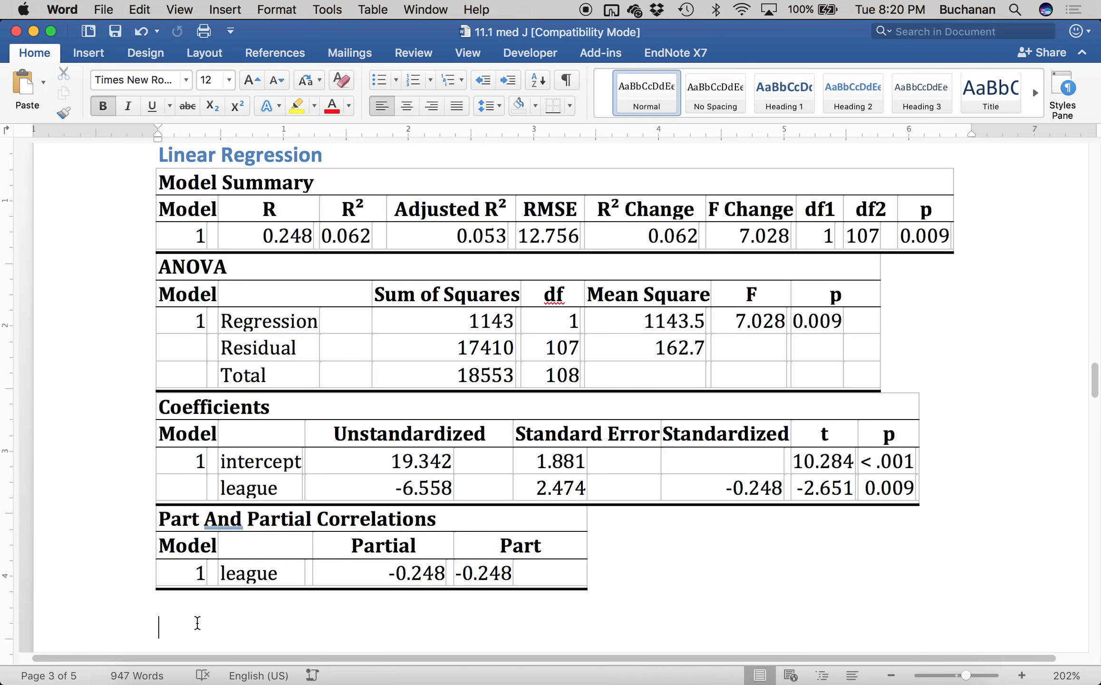
pyautogui.press('super+i')
pyautogui.write('F')
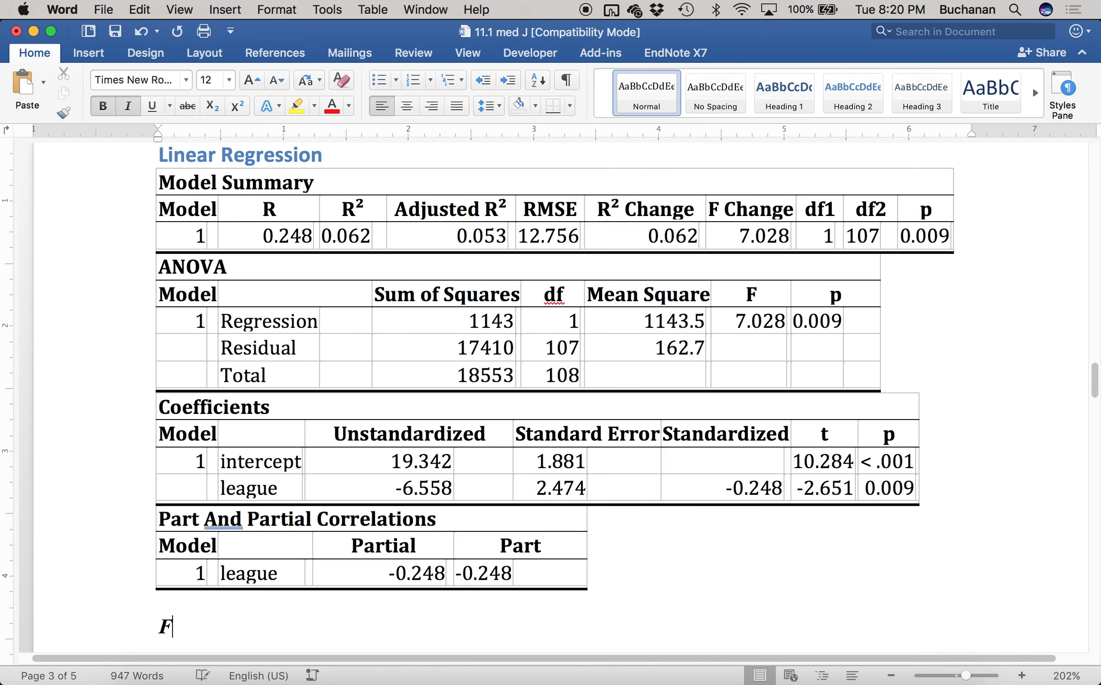
pyautogui.press('super+i')
pyautogui.write('(')
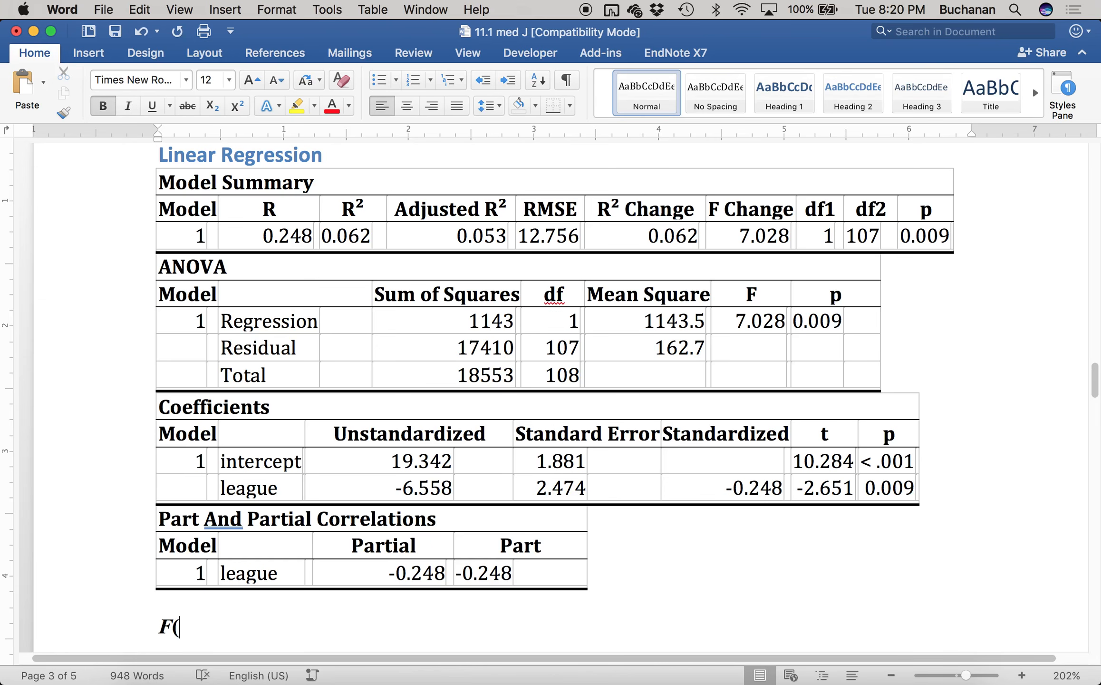
pyautogui.write('1,107')
pyautogui.press('Left')
pyautogui.press('Left')
pyautogui.press('Left')
pyautogui.press('Right')
pyautogui.press('Right')
pyautogui.press('Right')
pyautogui.write(') =')
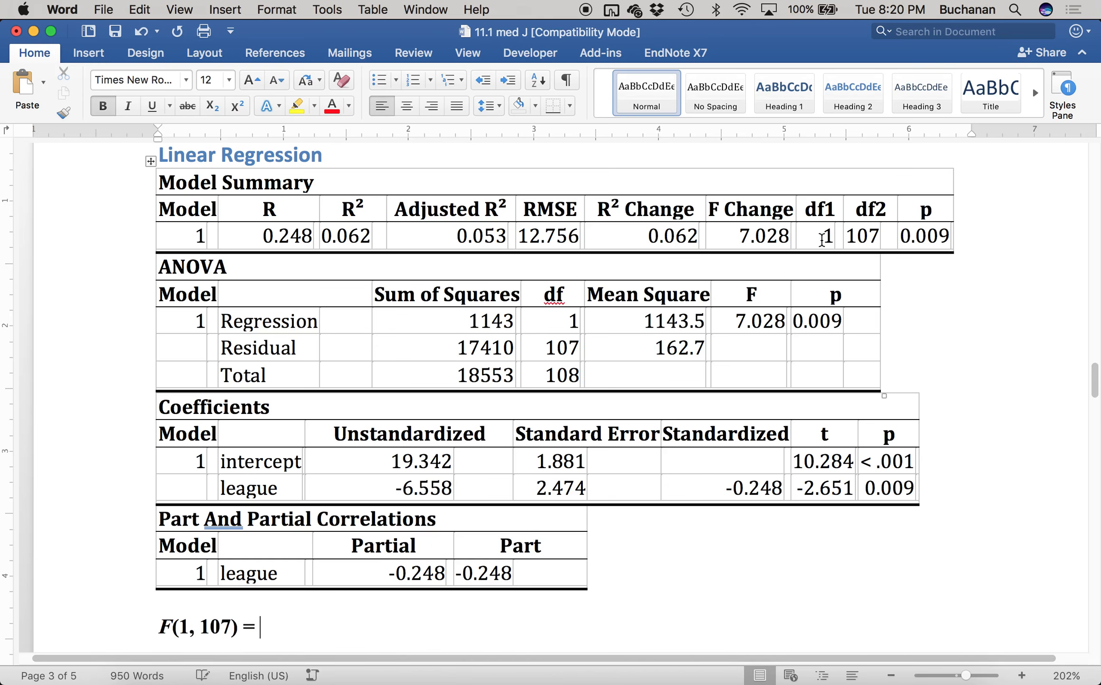
# Step: Complete the F statistic from the Model Summary as "7.03, p = .01," with the p in italics
pyautogui.moveTo(822, 240); pyautogui.dragTo(866, 238)
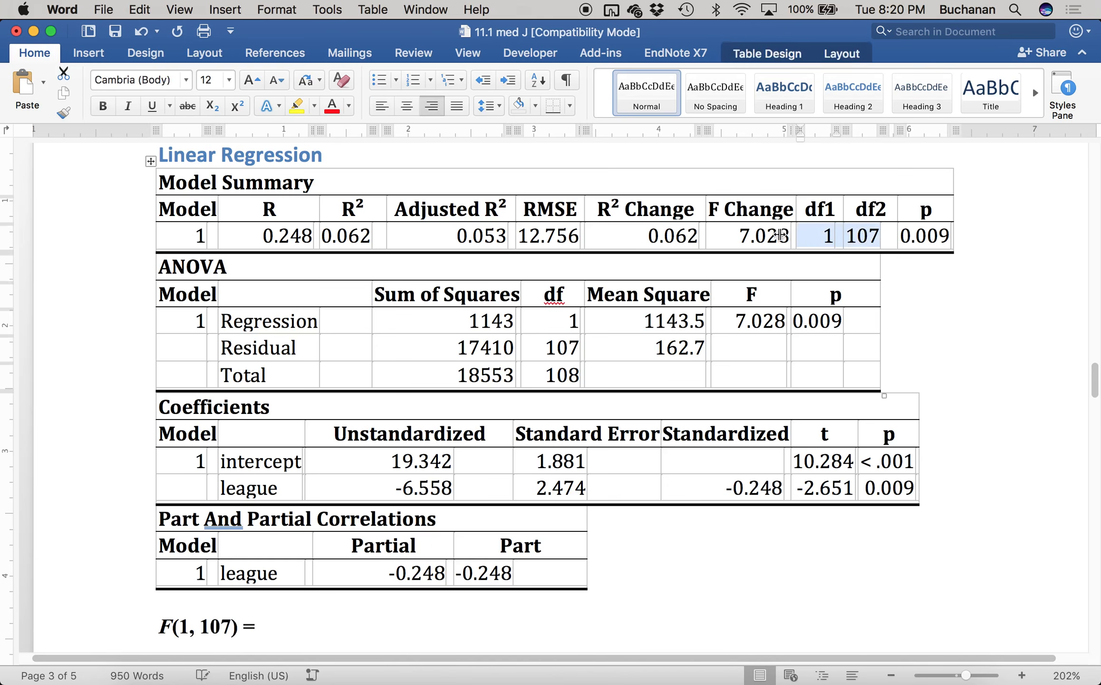
pyautogui.click(344, 638)
pyautogui.scroll(-2, 328, 632)
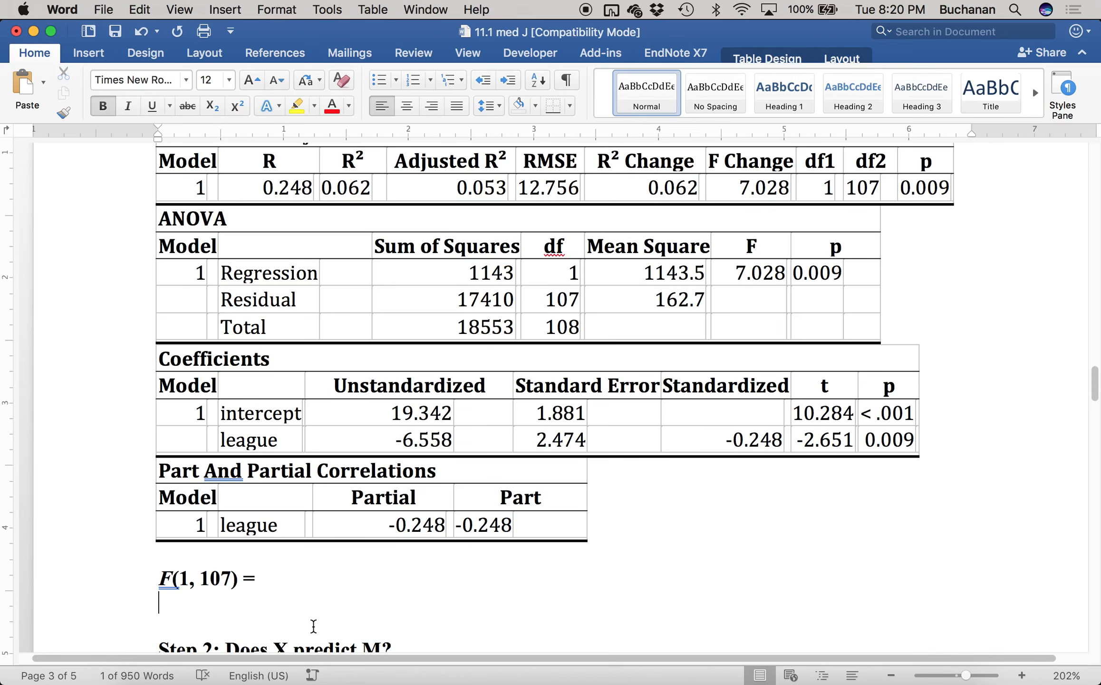
pyautogui.click(304, 586)
pyautogui.write('7.')
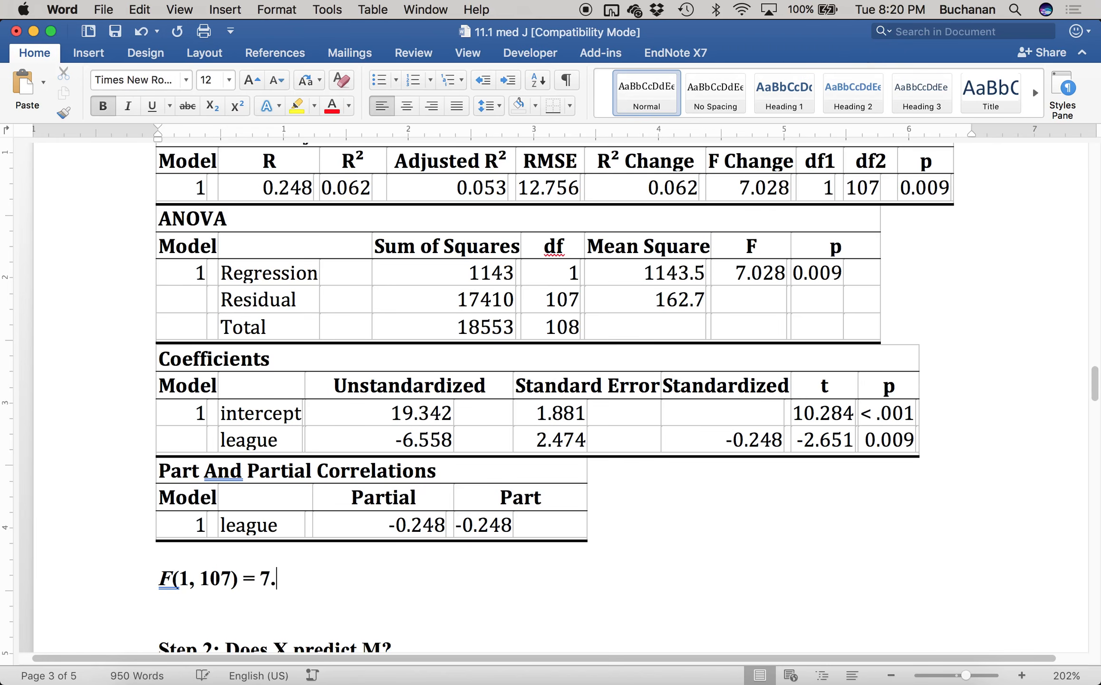
pyautogui.write('03, p = .01,')
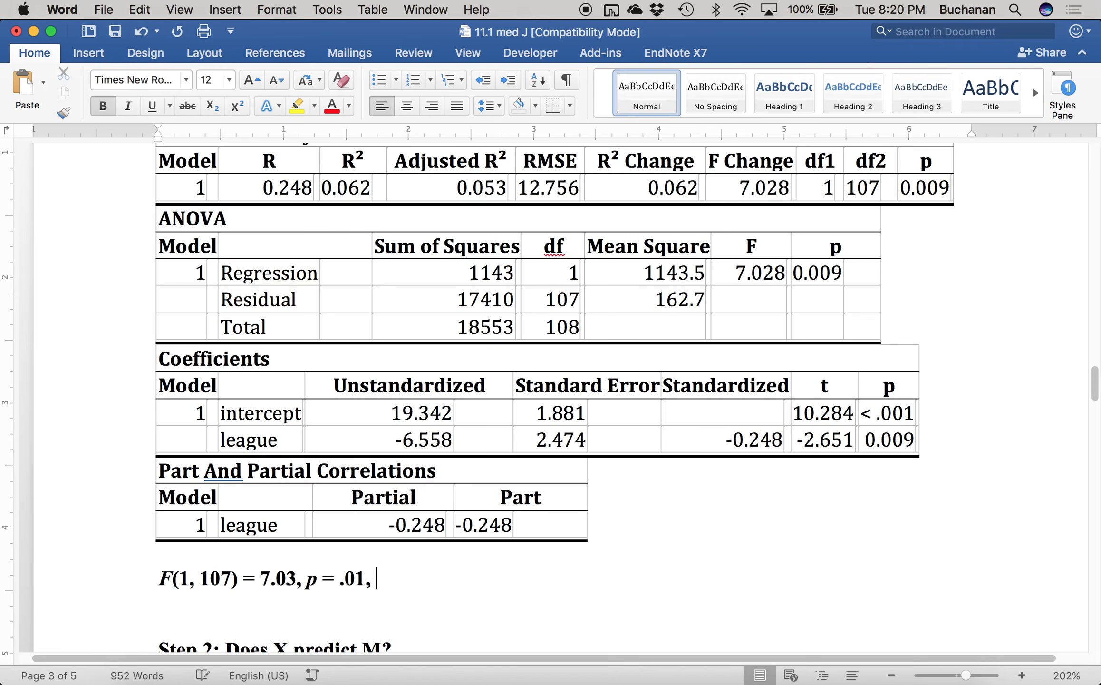
# Step: Copy the R² symbol from the Model Summary header to the end of the results line, italicize it, and add "= .06" in upright text
pyautogui.moveTo(340, 162); pyautogui.dragTo(363, 162)
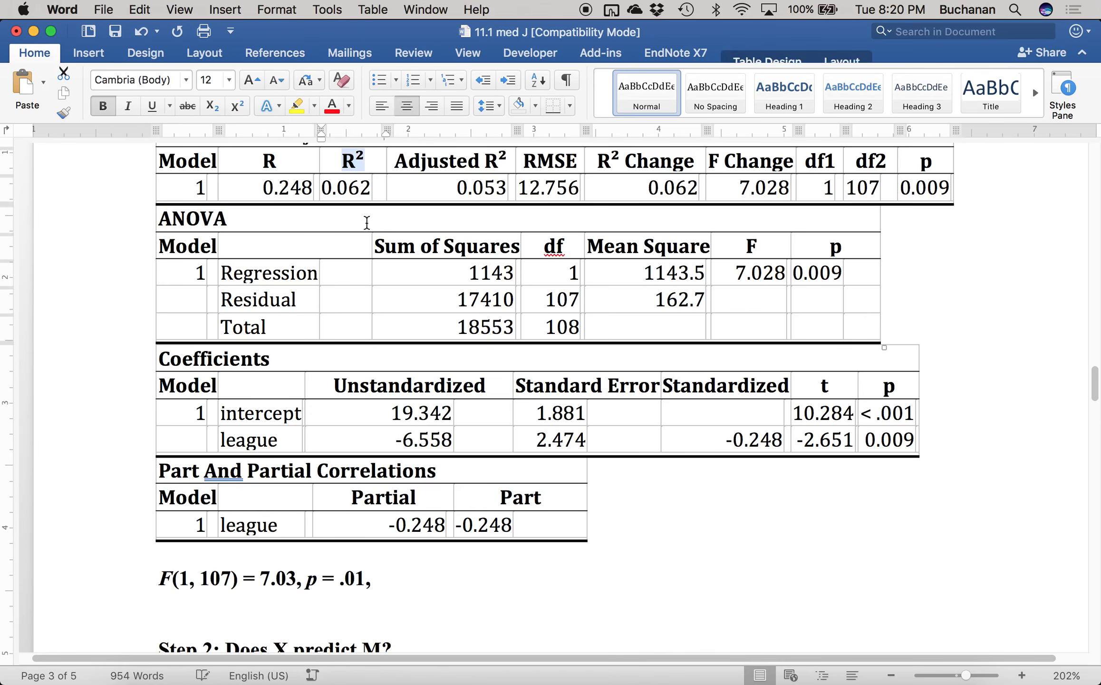
pyautogui.press('super+c')
pyautogui.click(394, 585)
pyautogui.press('super+v')
pyautogui.hotkey('shift', 'Left')
pyautogui.hotkey('shift', 'Left')
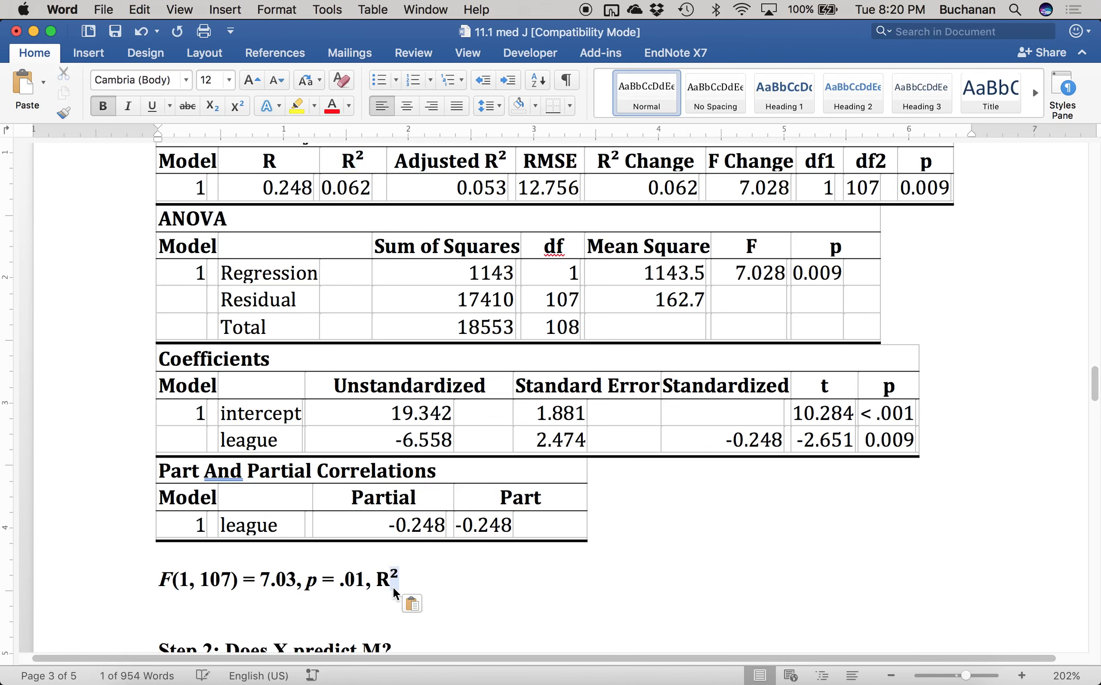
pyautogui.press('super+i')
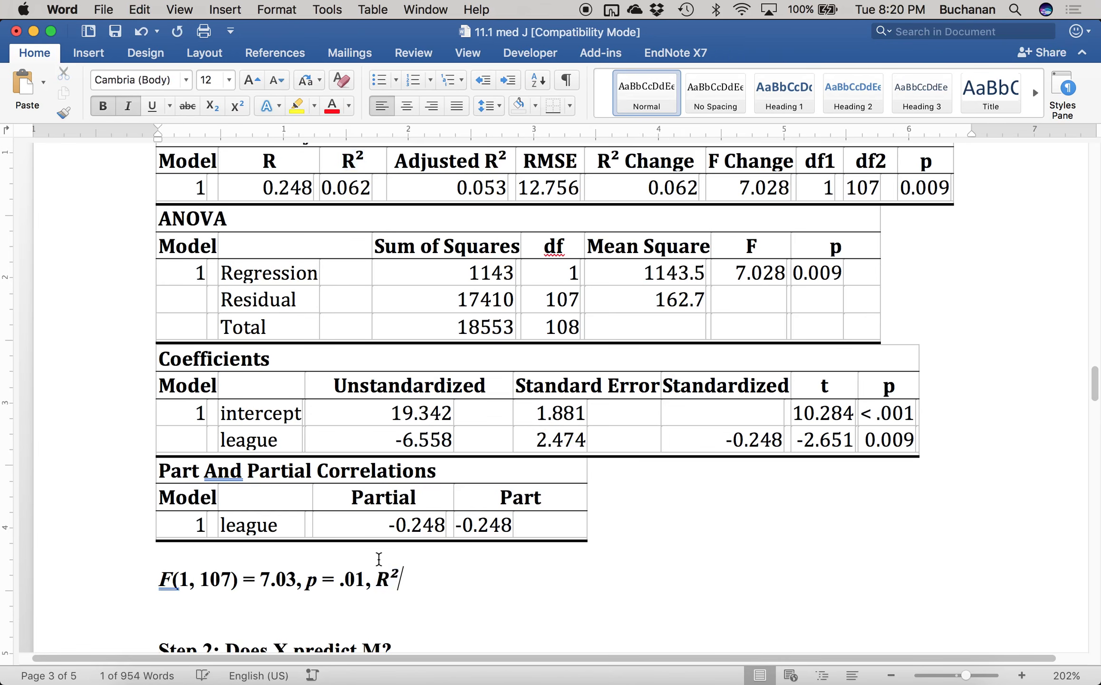
pyautogui.press('Right')
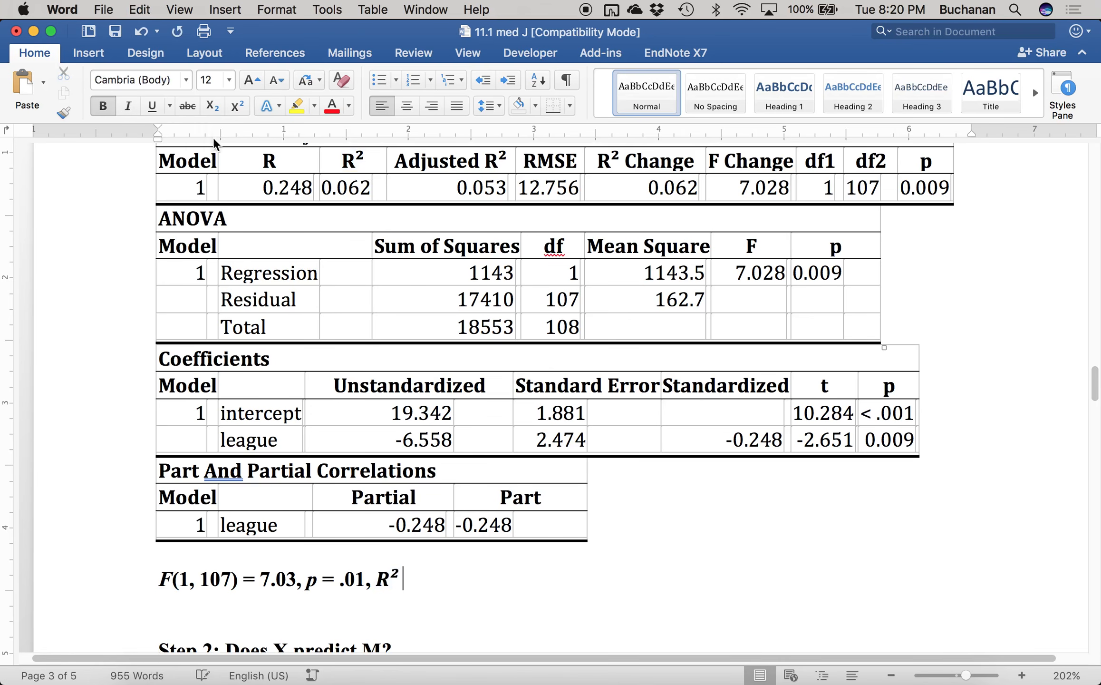
pyautogui.click(103, 107)
pyautogui.write('= .06')
pyautogui.press('Return')
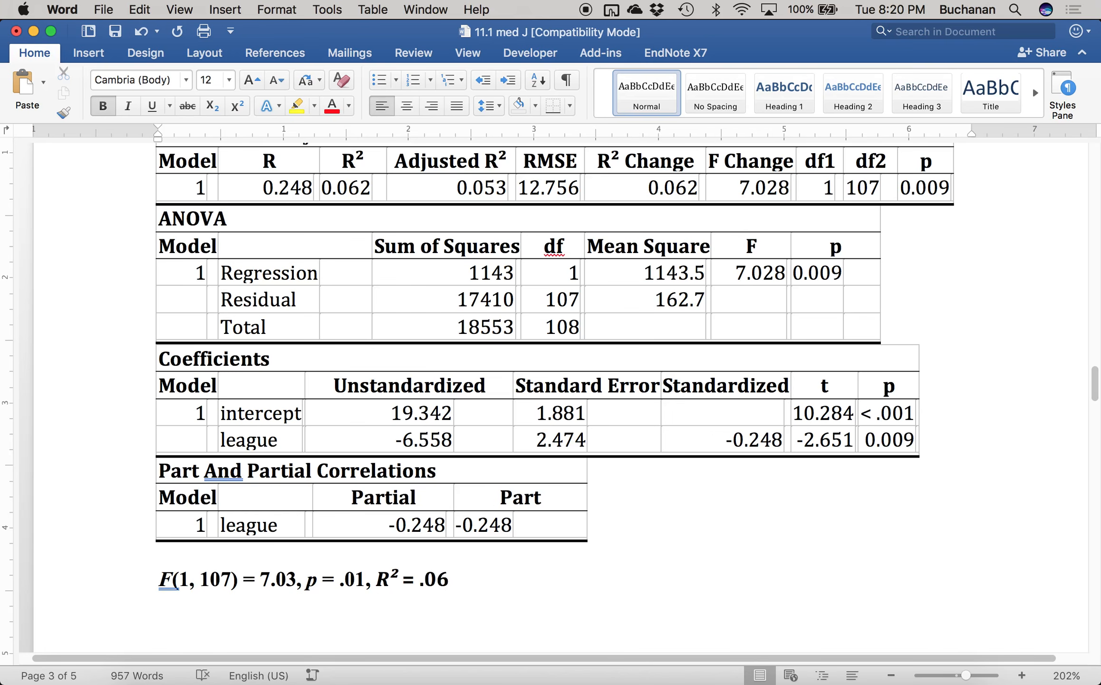
# Step: Write the league coefficient on the second results line as "b = -6.56, p = .01", with b and p in italics
pyautogui.write('b')
pyautogui.press('super+z')
pyautogui.write('=')
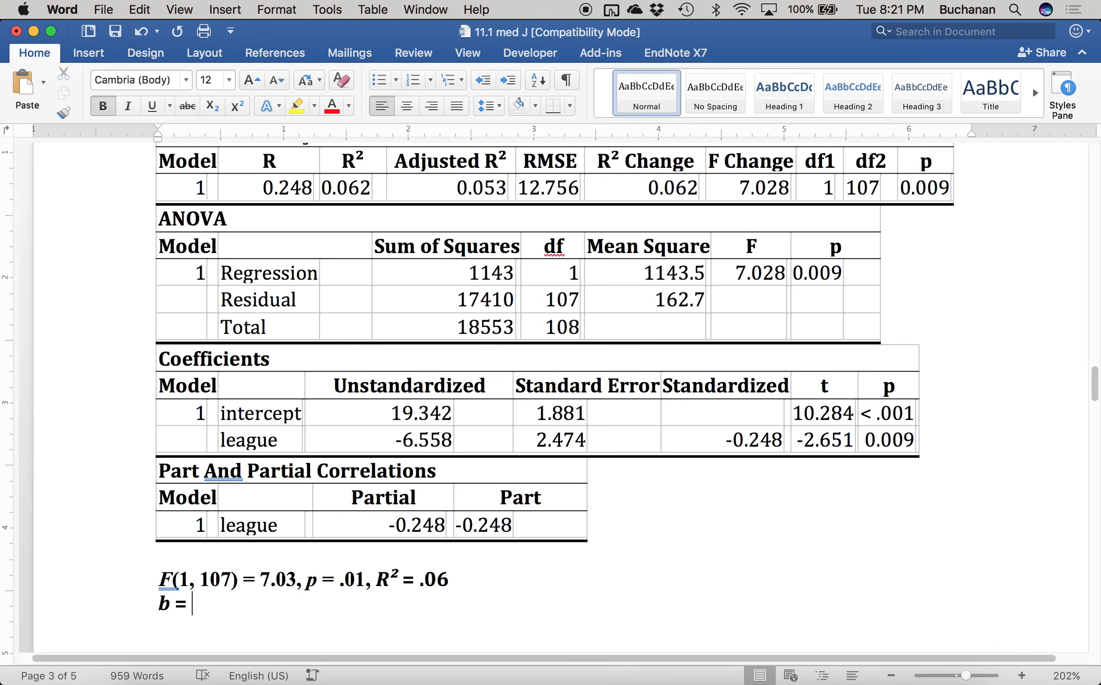
pyautogui.press('super+s')
pyautogui.write('-6.56,')
pyautogui.press('super+i')
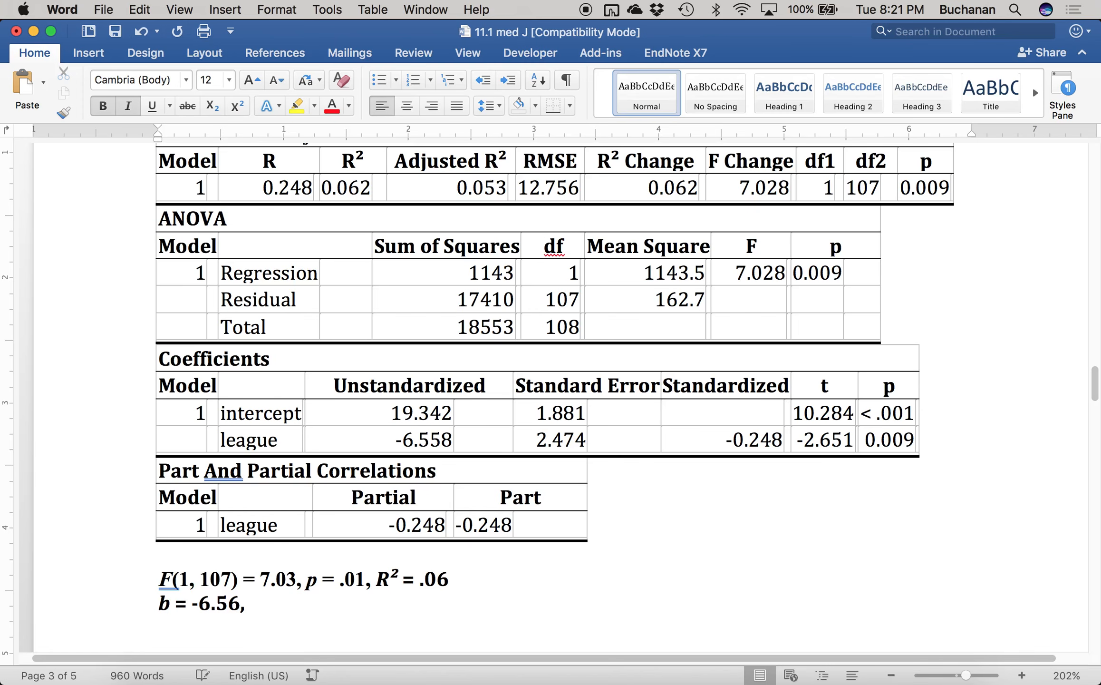
pyautogui.write('p')
pyautogui.press('super+i')
pyautogui.write('= .01')
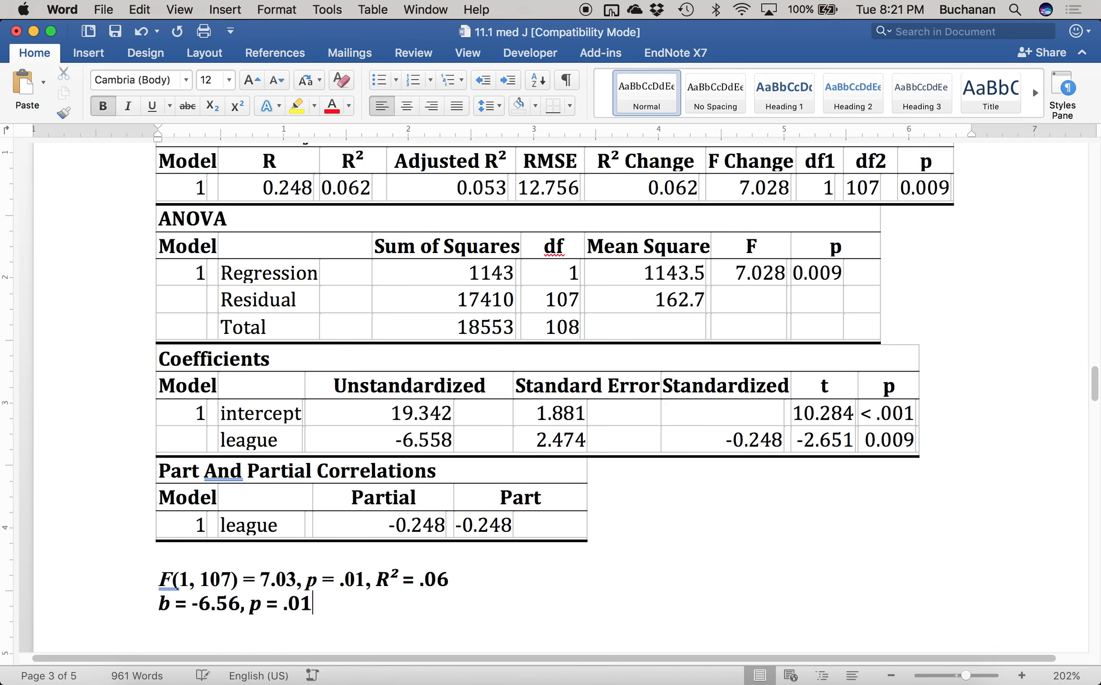
# Step: Add ", pr² = .06" to the coefficient line, with italic pr and a superscript 2, save the document and start a new line
pyautogui.write(',')
pyautogui.press('super+i')
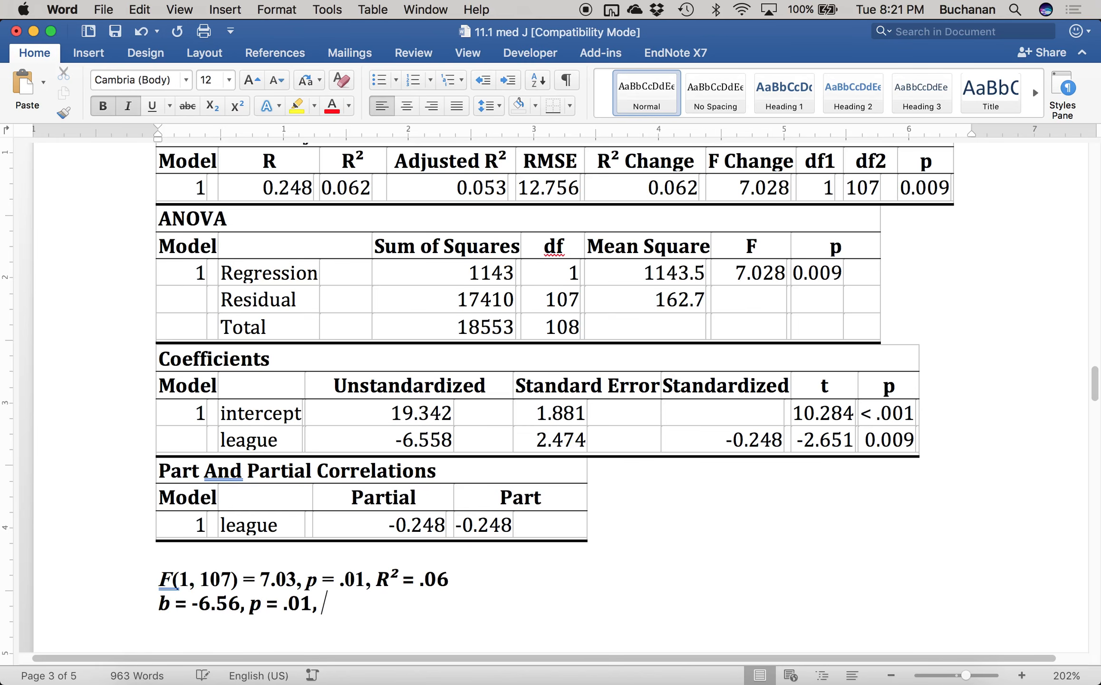
pyautogui.write('pr')
pyautogui.press('super+i')
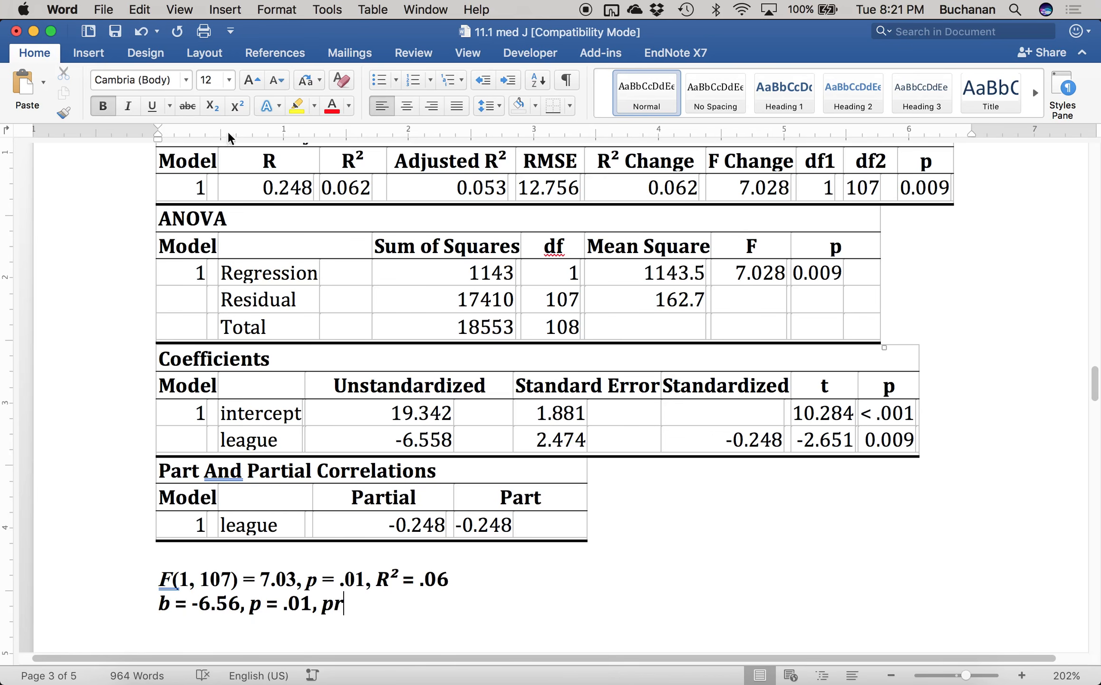
pyautogui.click(237, 105)
pyautogui.write('2')
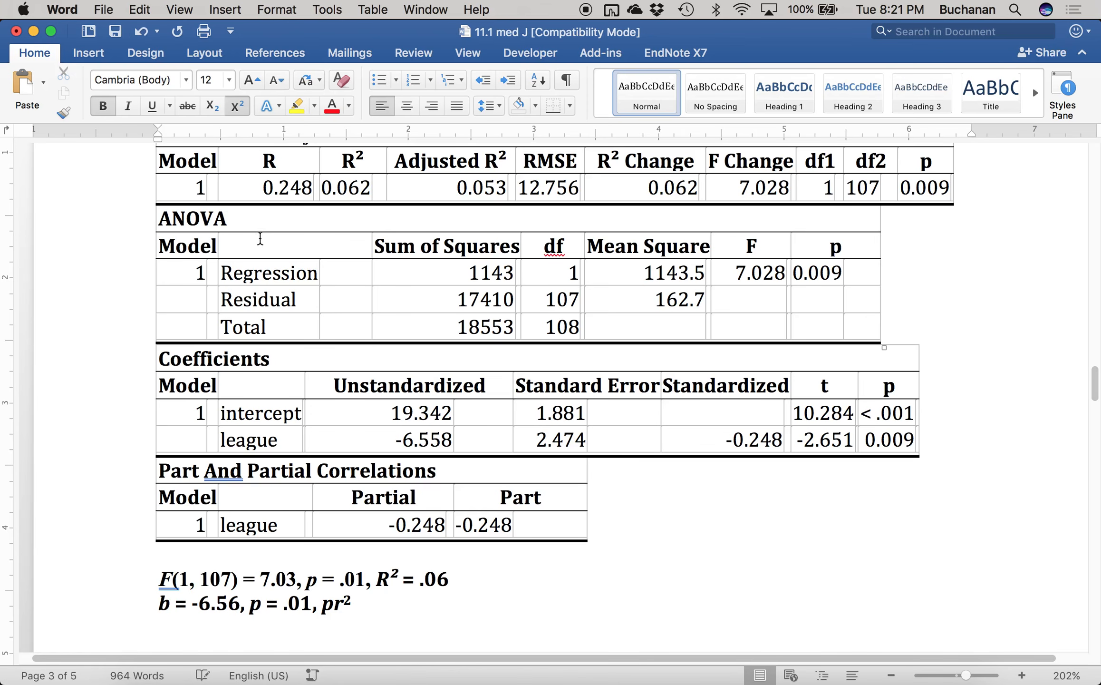
pyautogui.click(233, 106)
pyautogui.write('= .06')
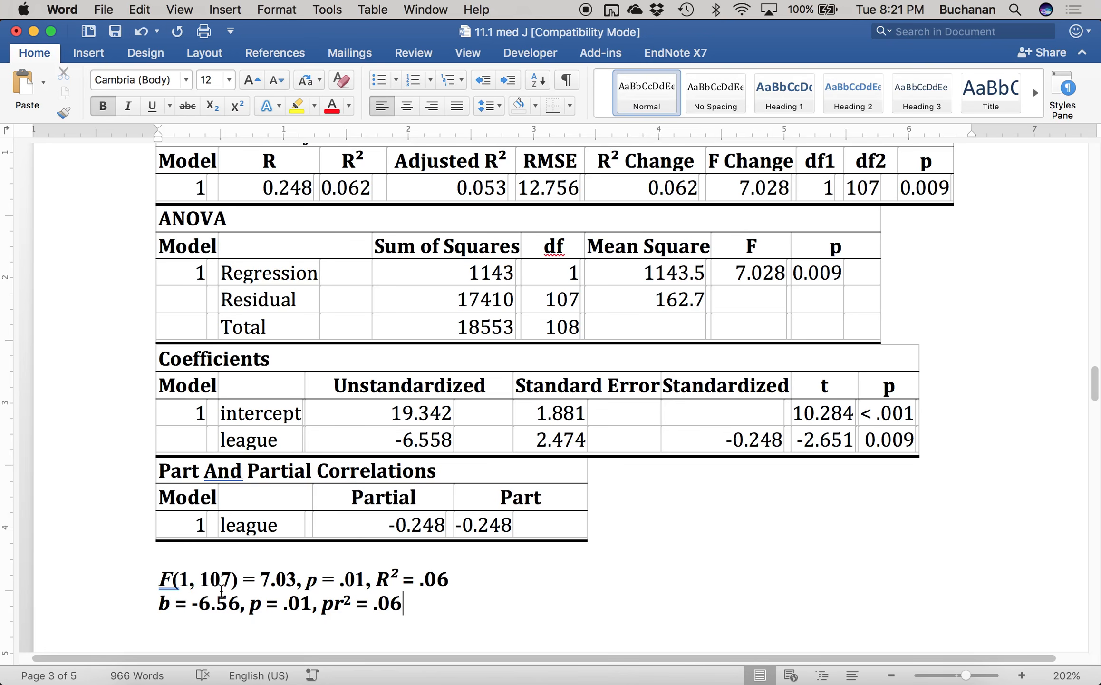
pyautogui.press('super+s')
pyautogui.press('Return')
# Step: Review the handout's list of mediation steps and its X, M and Y variables, and return to the Step 2 heading
pyautogui.scroll(-5, 230, 592)
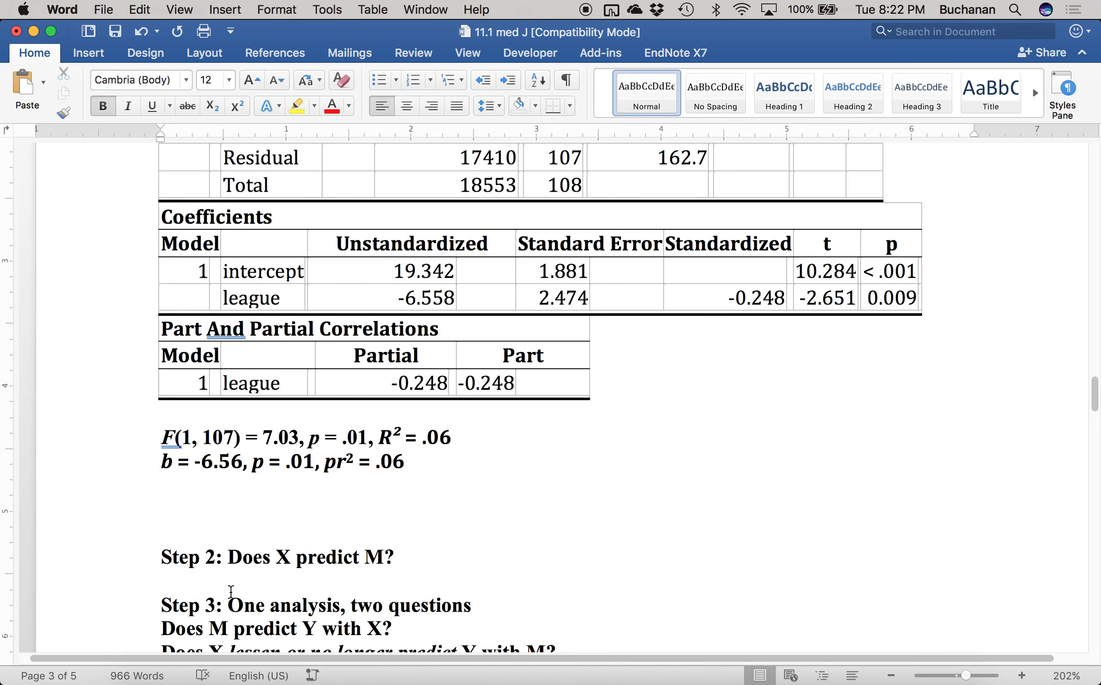
pyautogui.scroll(9, 429, 480)
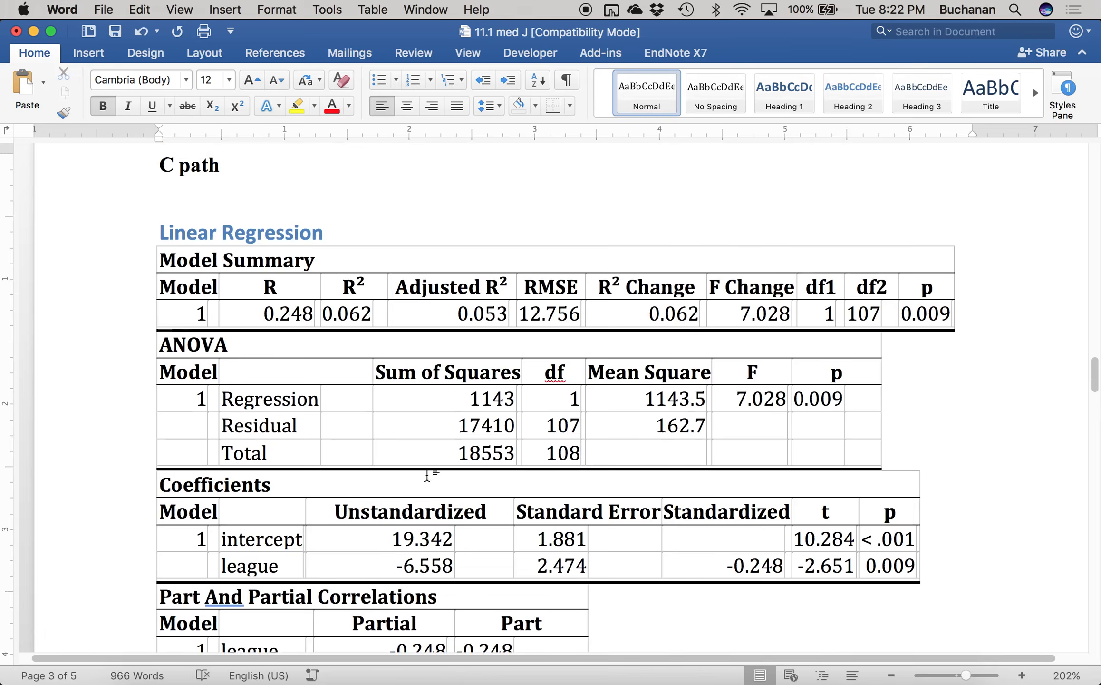
pyautogui.scroll(20, 427, 476)
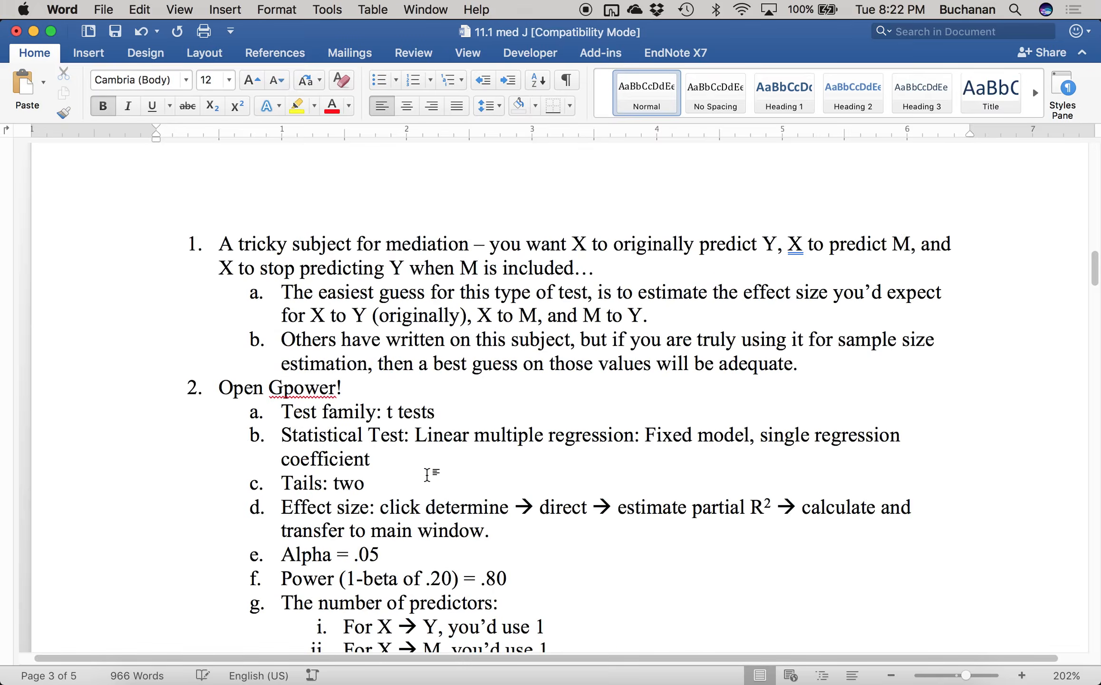
pyautogui.scroll(15, 427, 474)
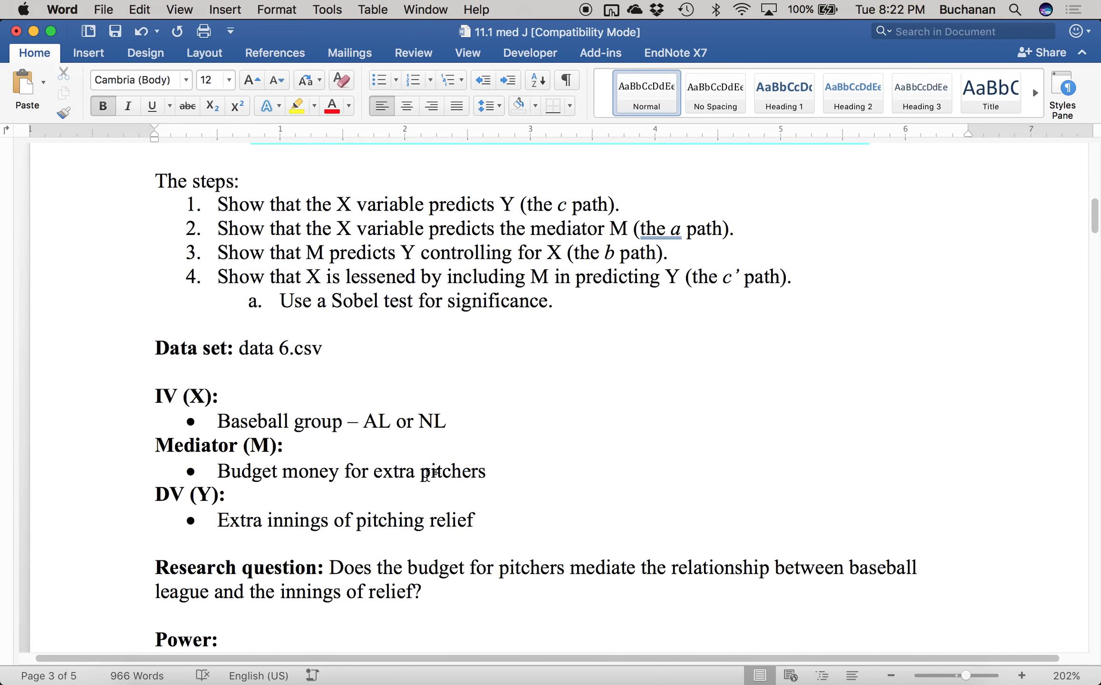
pyautogui.scroll(-20, 427, 474)
pyautogui.scroll(-20, 427, 476)
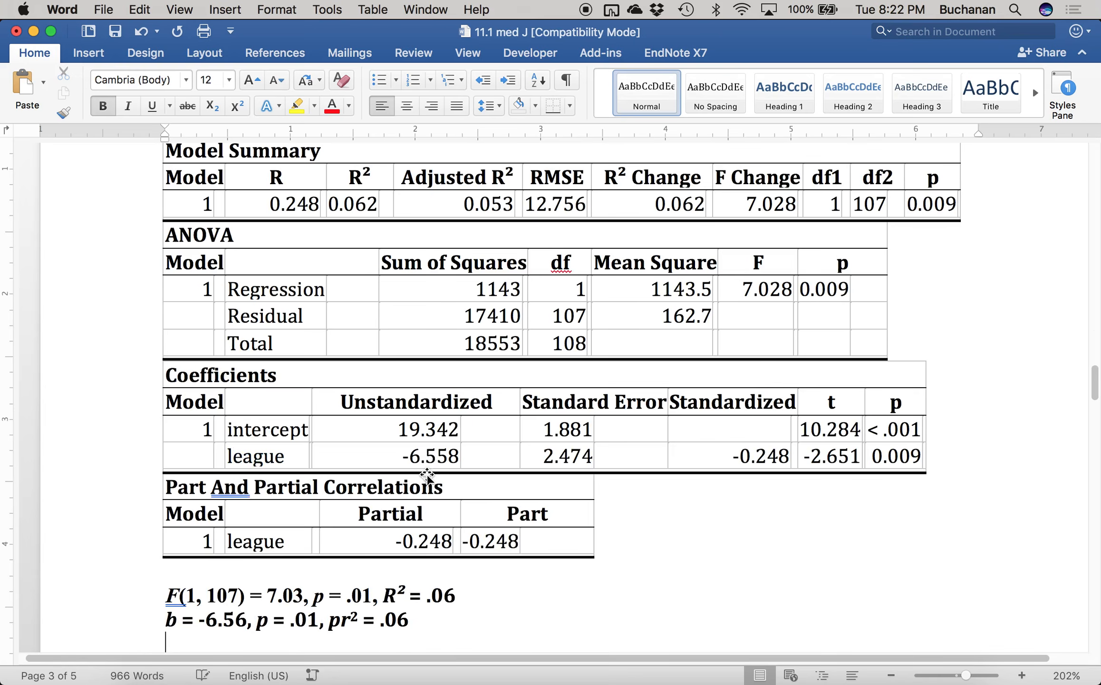
pyautogui.scroll(-15, 427, 474)
# Step: Switch to JASP and run an ANOVA with innings as the dependent variable and league as the fixed factor
pyautogui.hotkey('ctrl', 'Up')
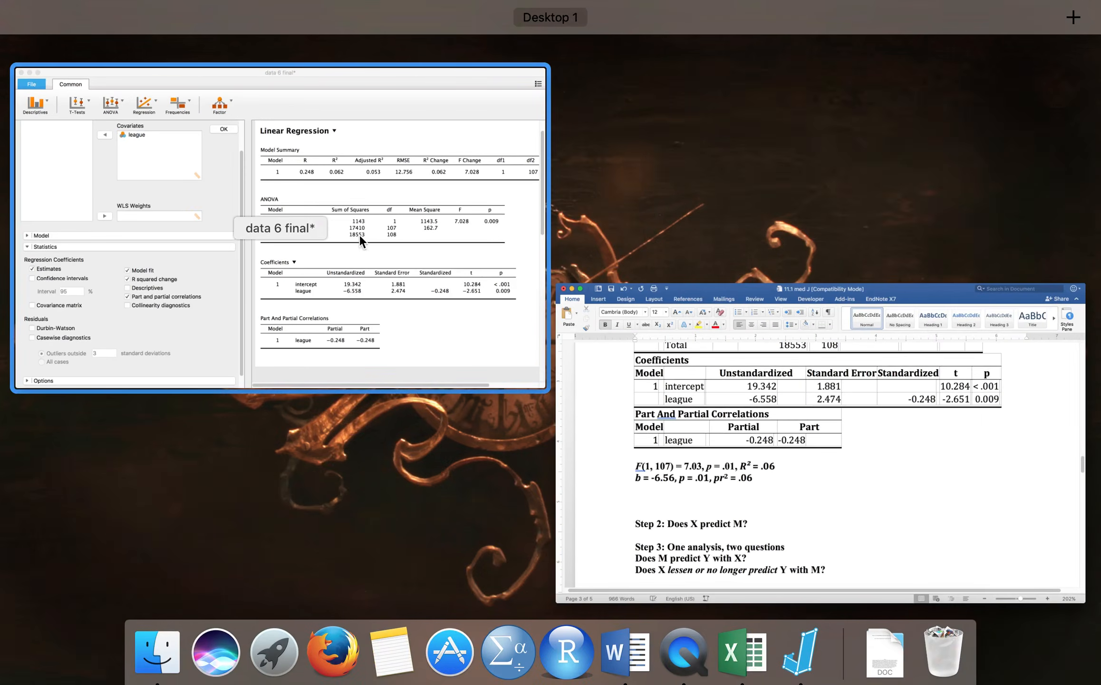
pyautogui.click(360, 234)
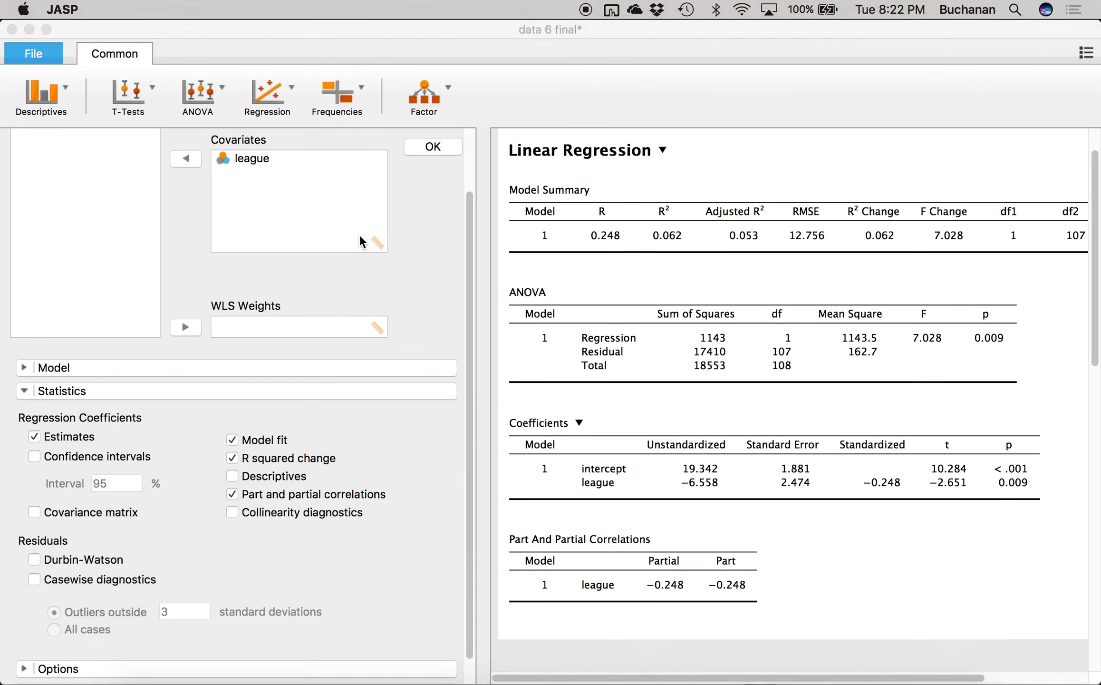
pyautogui.click(422, 148)
pyautogui.click(195, 94)
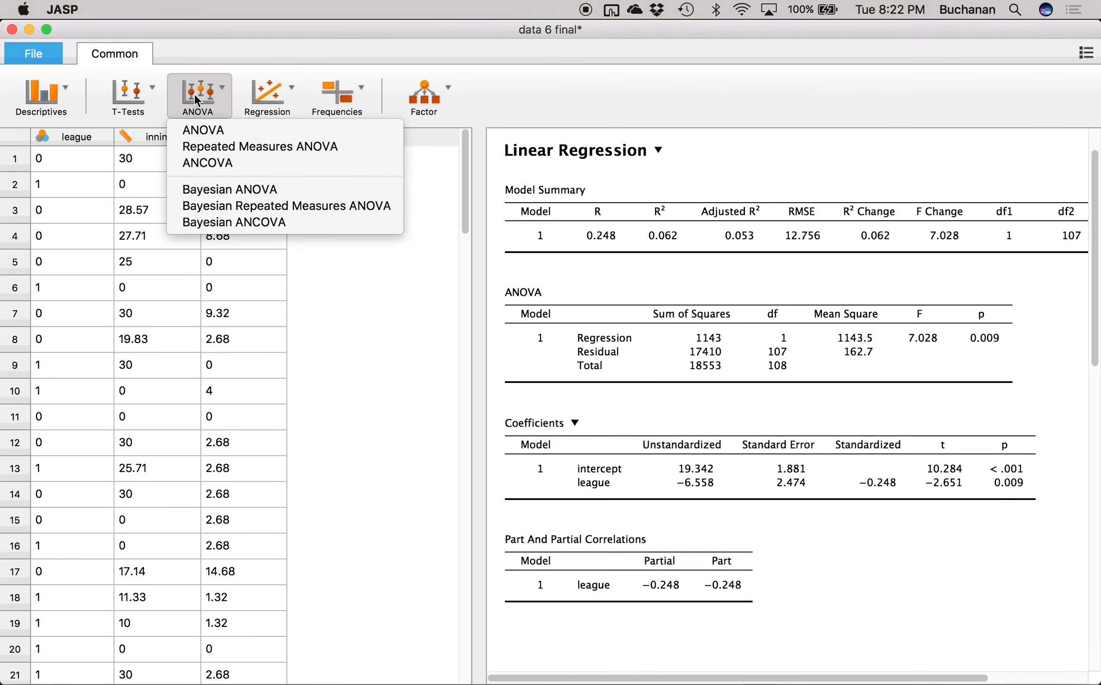
pyautogui.click(204, 132)
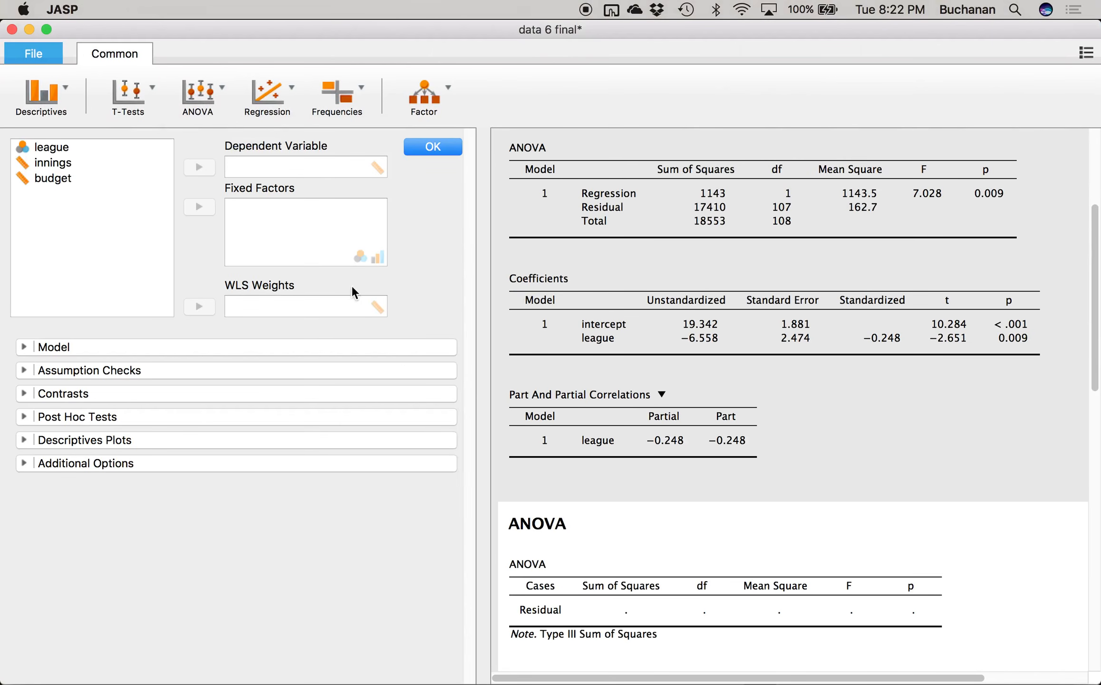
pyautogui.click(57, 147)
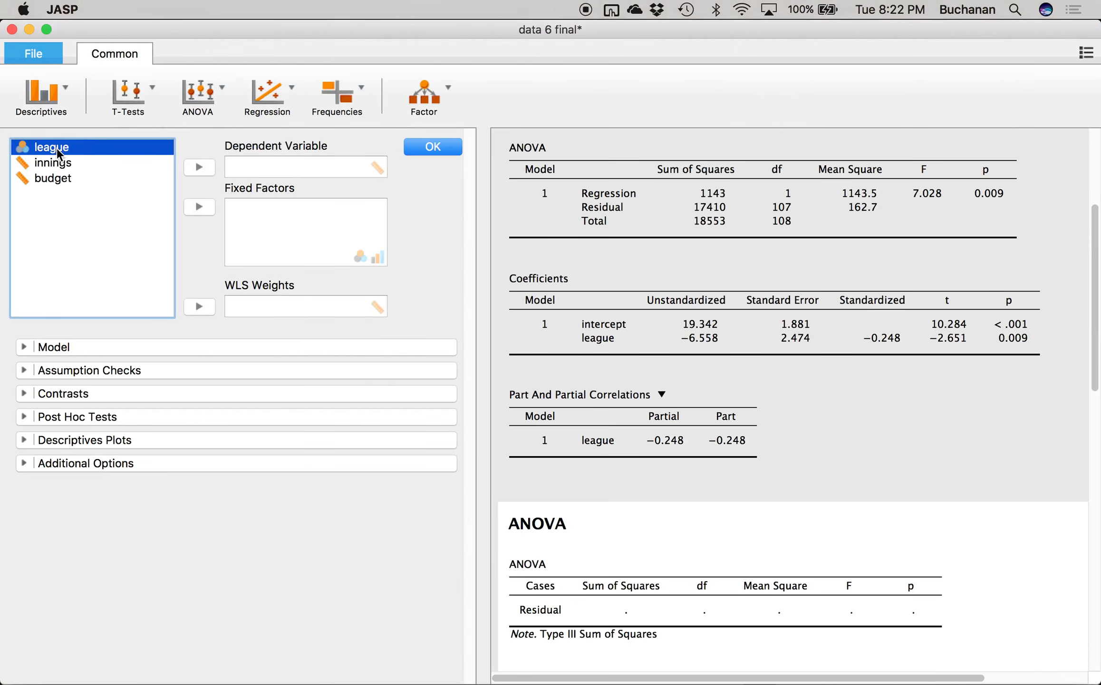
pyautogui.click(187, 212)
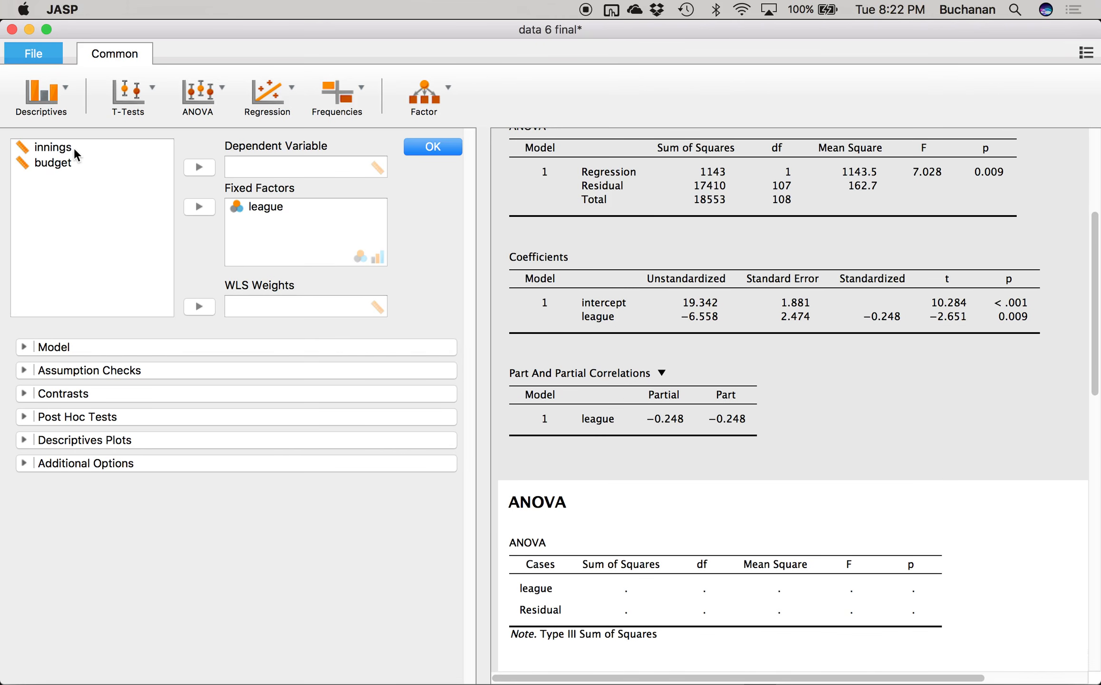
pyautogui.click(67, 149)
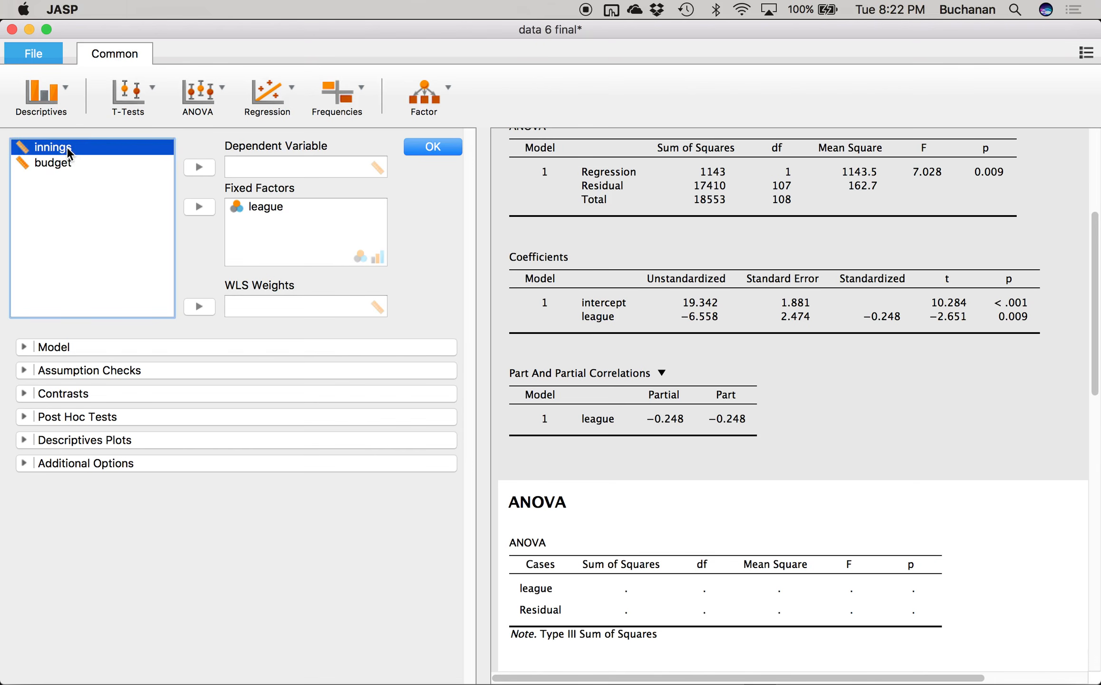
pyautogui.click(198, 167)
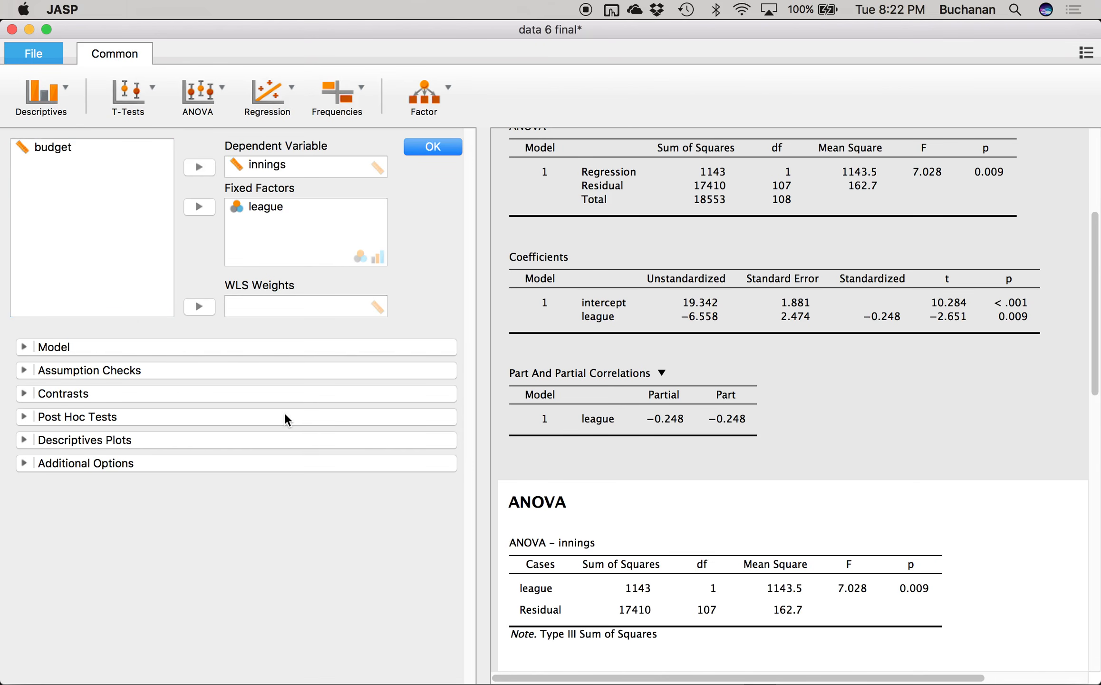
# Step: Add descriptive statistics to the innings-by-league ANOVA output and close the analysis options
pyautogui.click(25, 439)
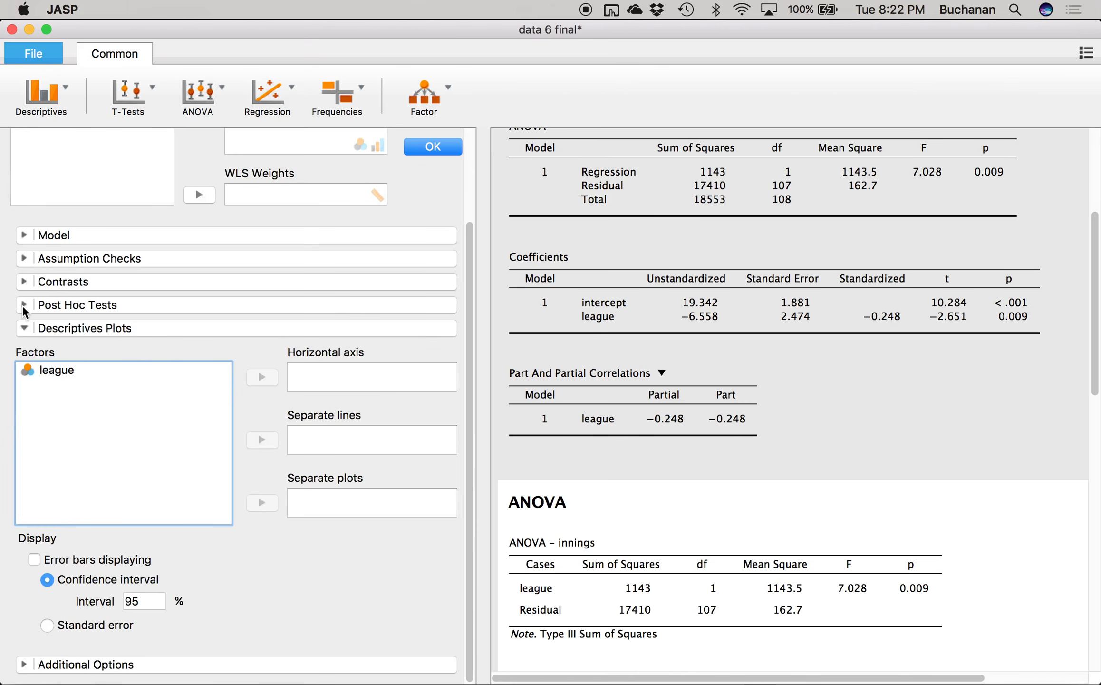
pyautogui.click(24, 327)
pyautogui.click(37, 461)
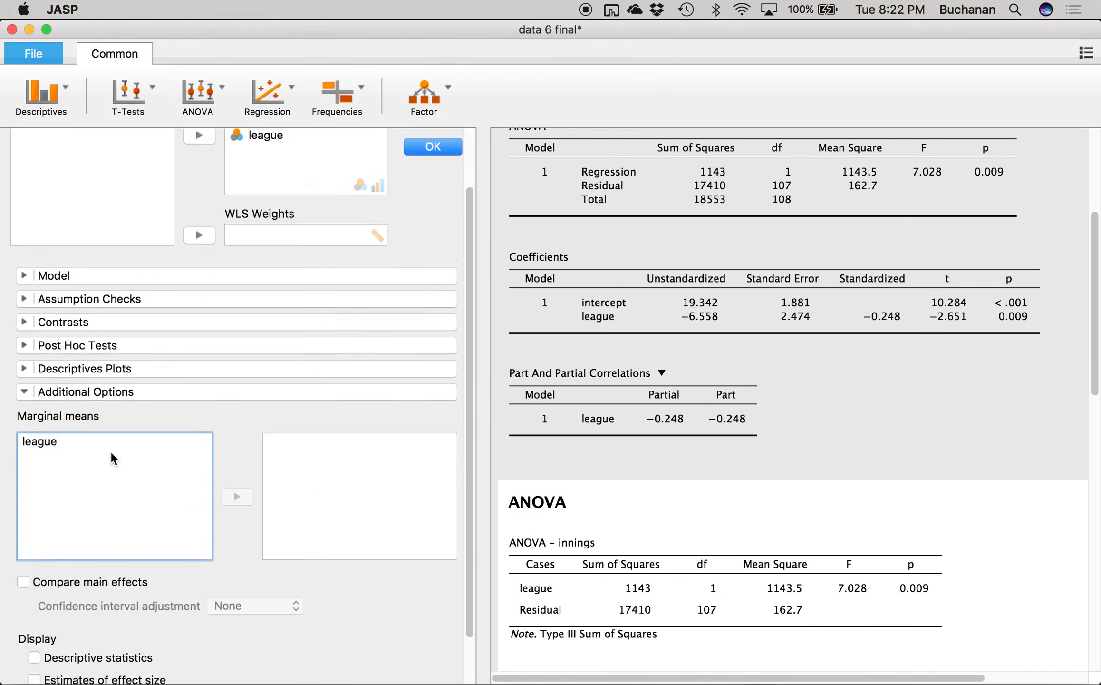
pyautogui.click(30, 603)
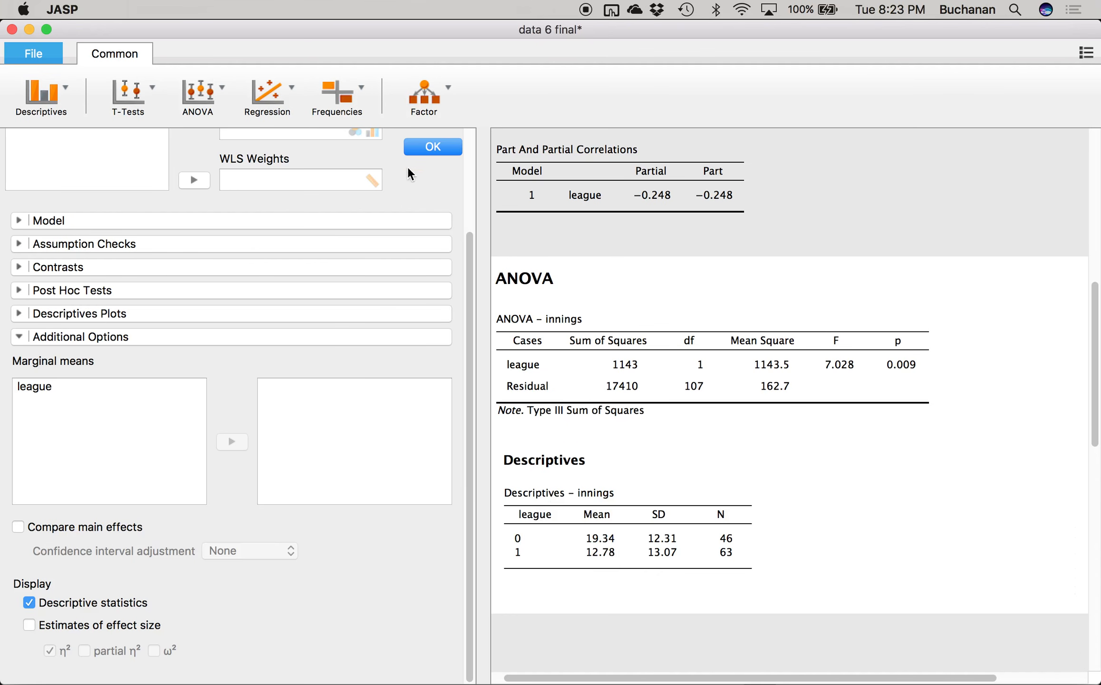
pyautogui.click(422, 151)
# Step: Switch to Word, write "AL has more innings pitching relief than NL." below the coefficient line, and save the document
pyautogui.hotkey('ctrl', 'Up')
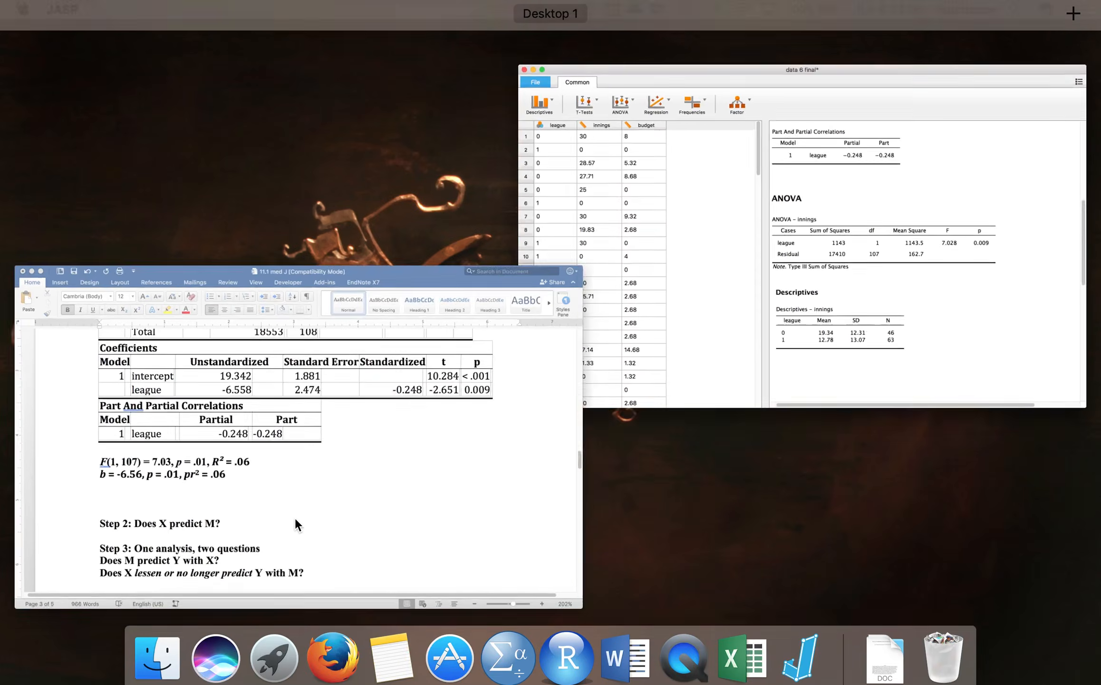
pyautogui.click(295, 517)
pyautogui.scroll(-3, 313, 501)
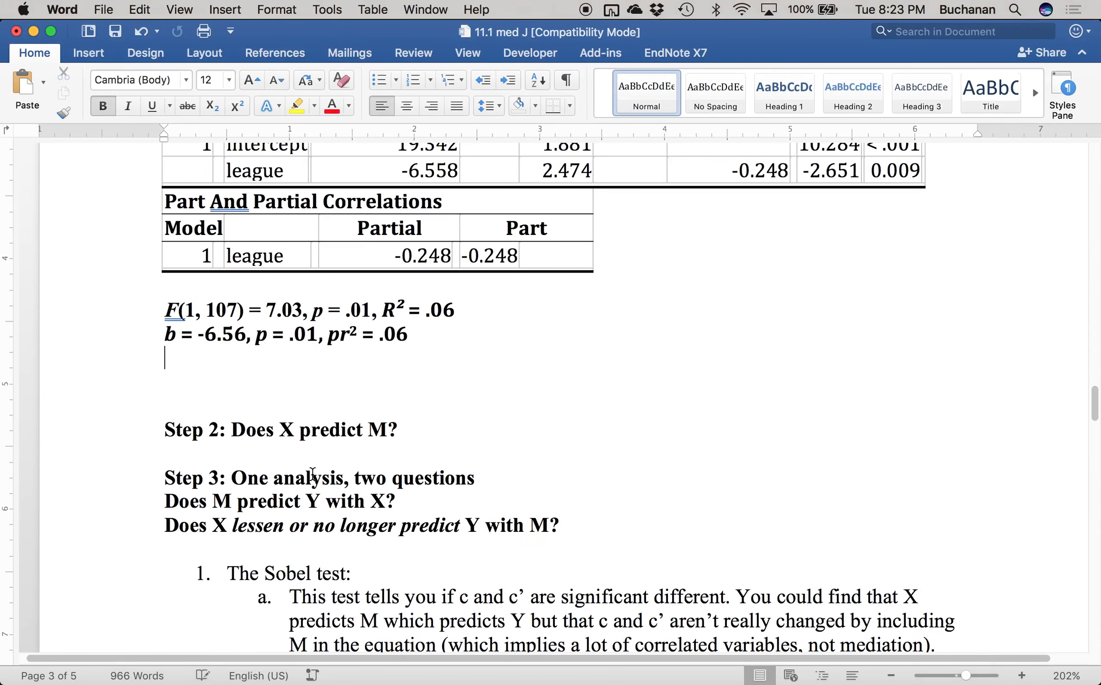
pyautogui.write('AL')
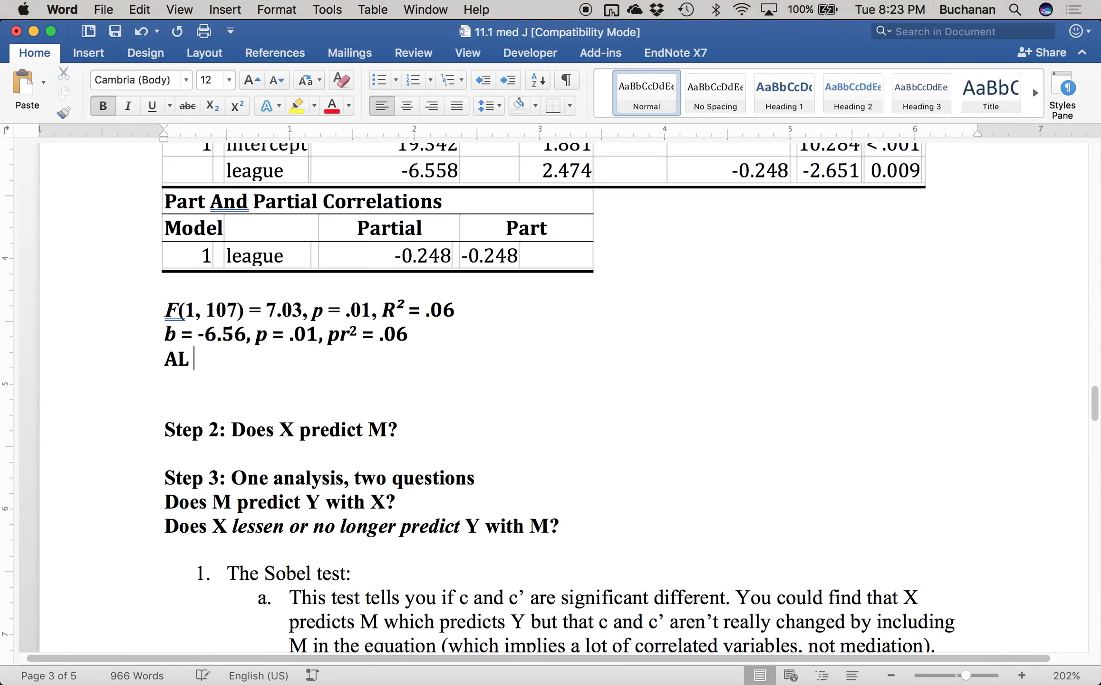
pyautogui.write(' has more in')
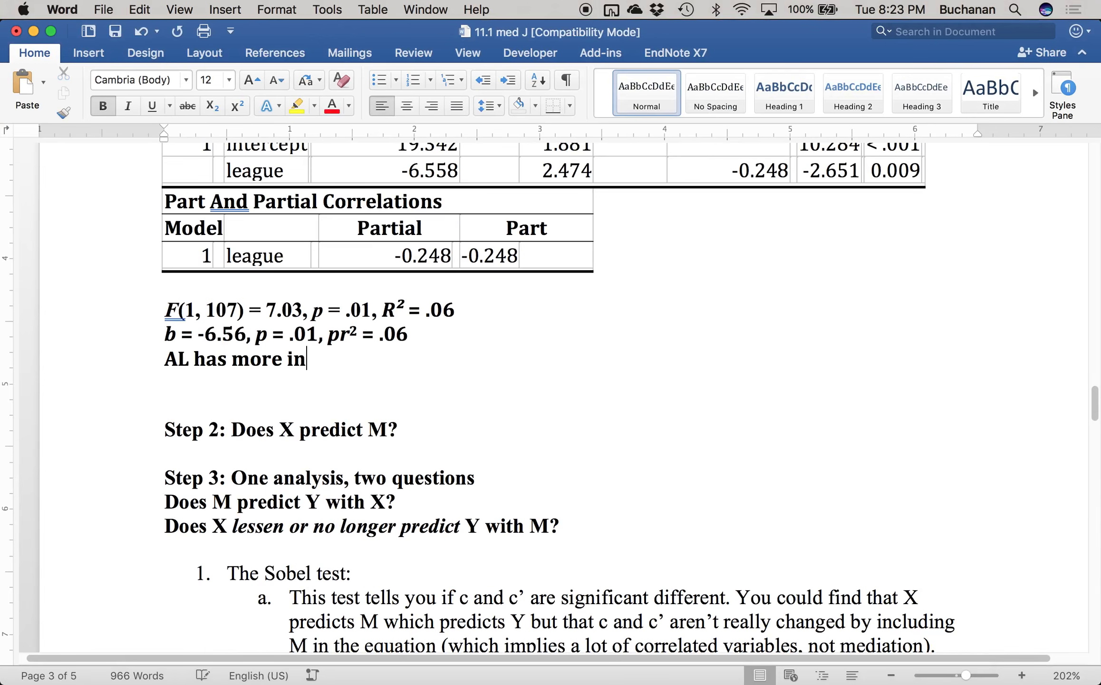
pyautogui.write('nings ')
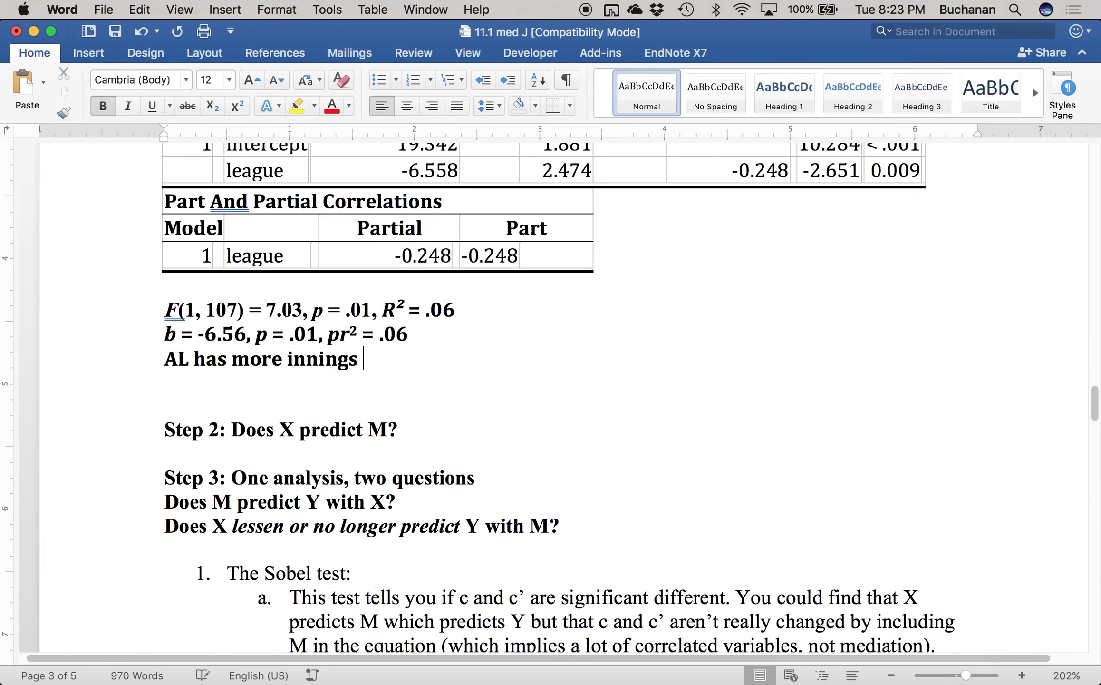
pyautogui.write('pitching r')
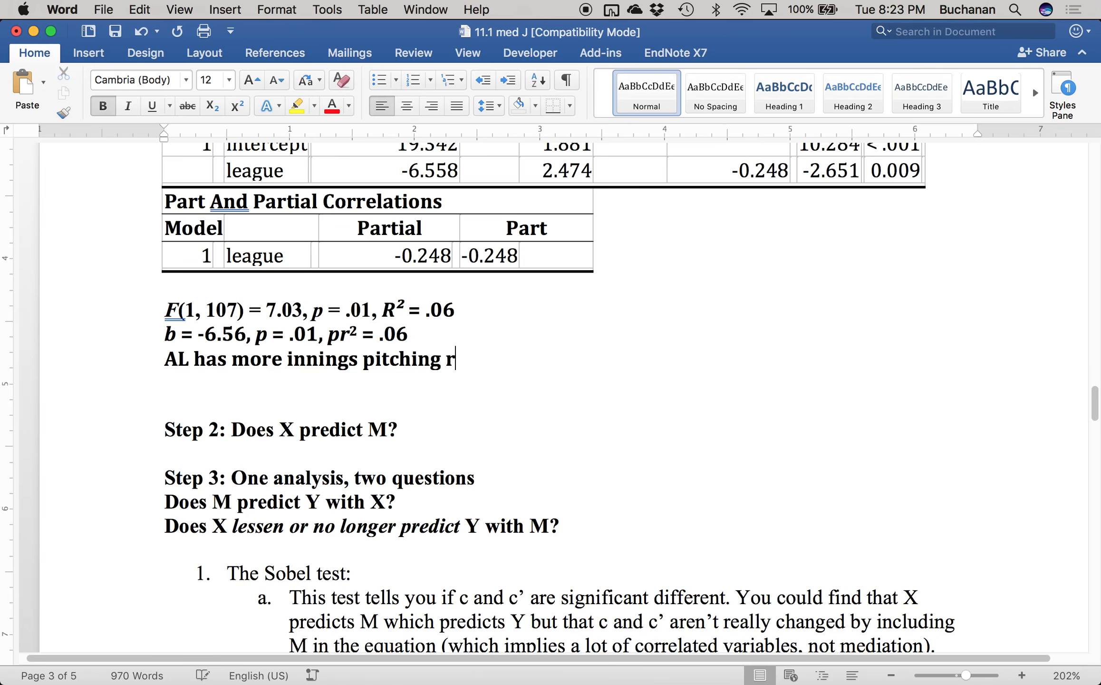
pyautogui.write('elief than ')
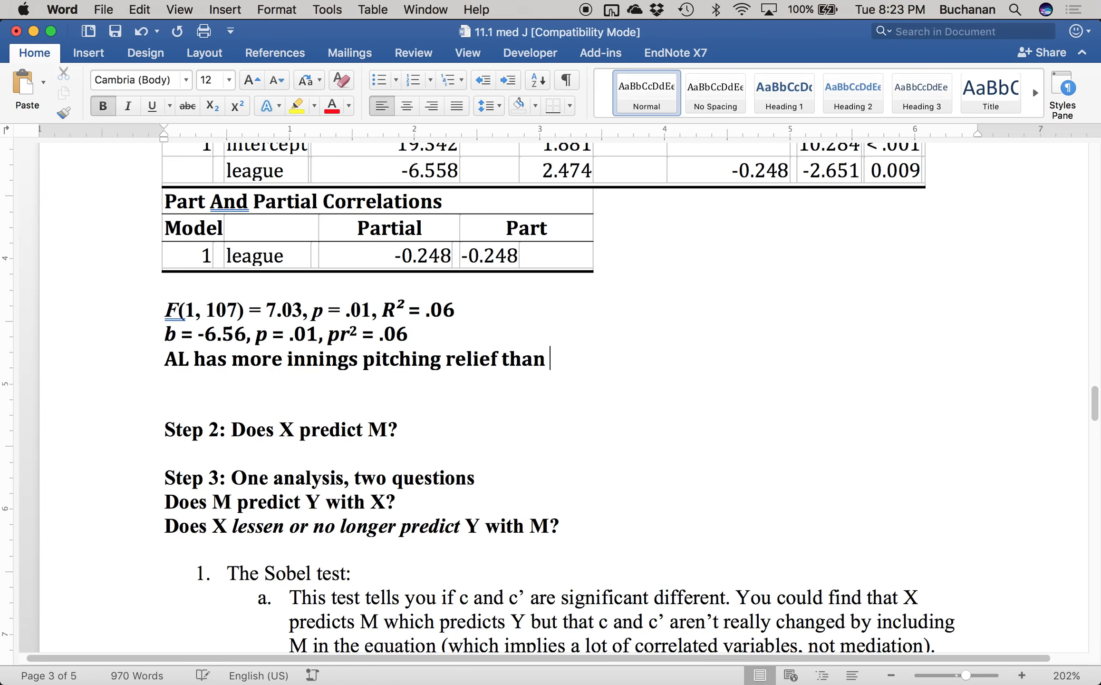
pyautogui.write('NL.')
pyautogui.press('super+s')
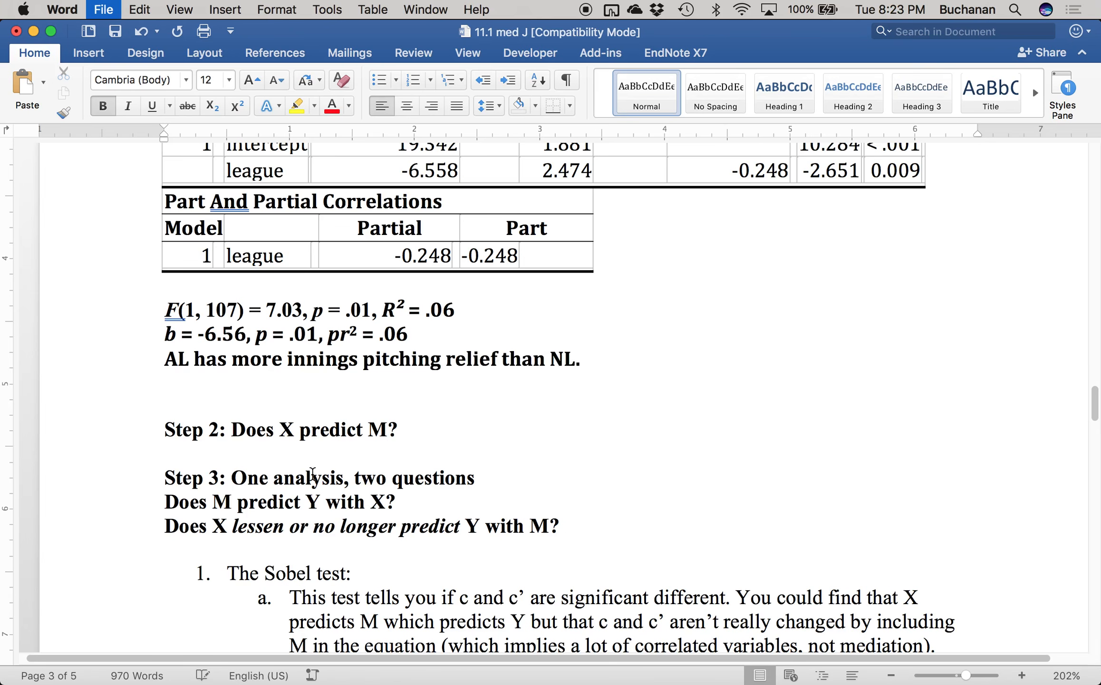
# Step: Add blank lines below the Step 2 heading, and switch to JASP to open the linear regression settings
pyautogui.click(402, 431)
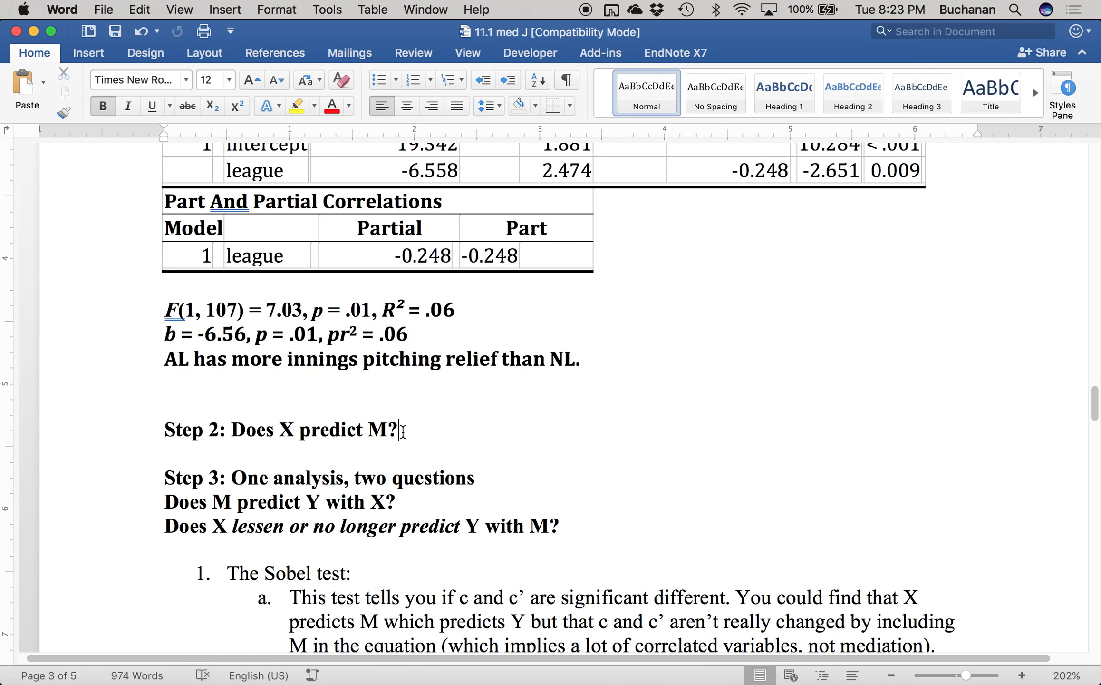
pyautogui.press('Return')
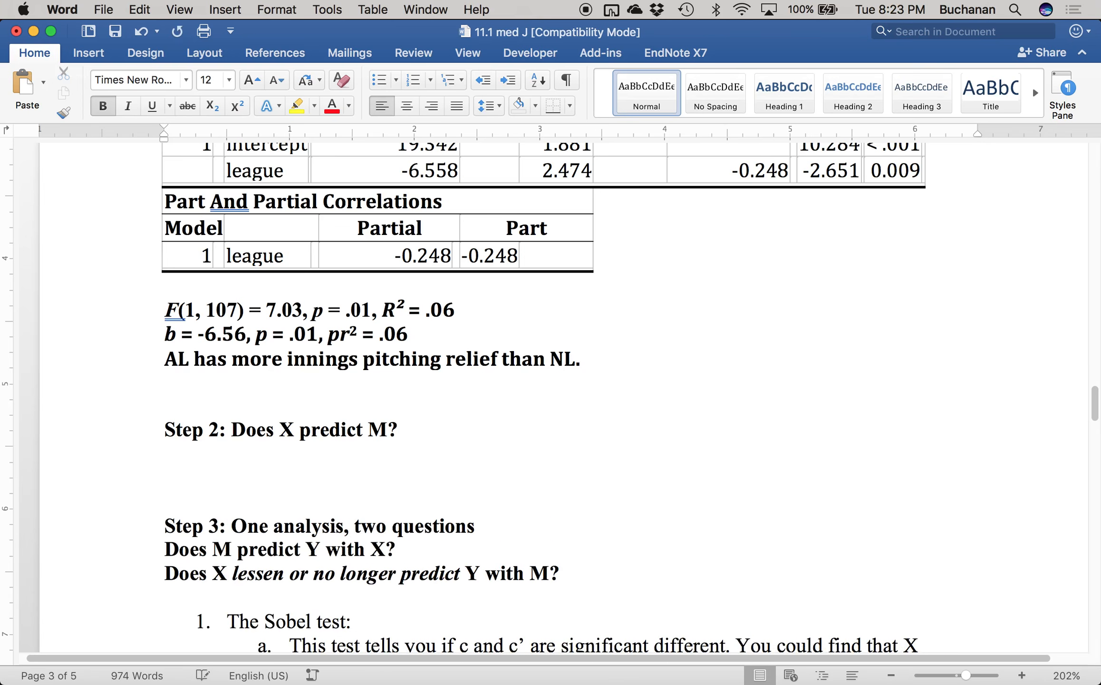
pyautogui.hotkey('ctrl', 'Up')
pyautogui.click(401, 264)
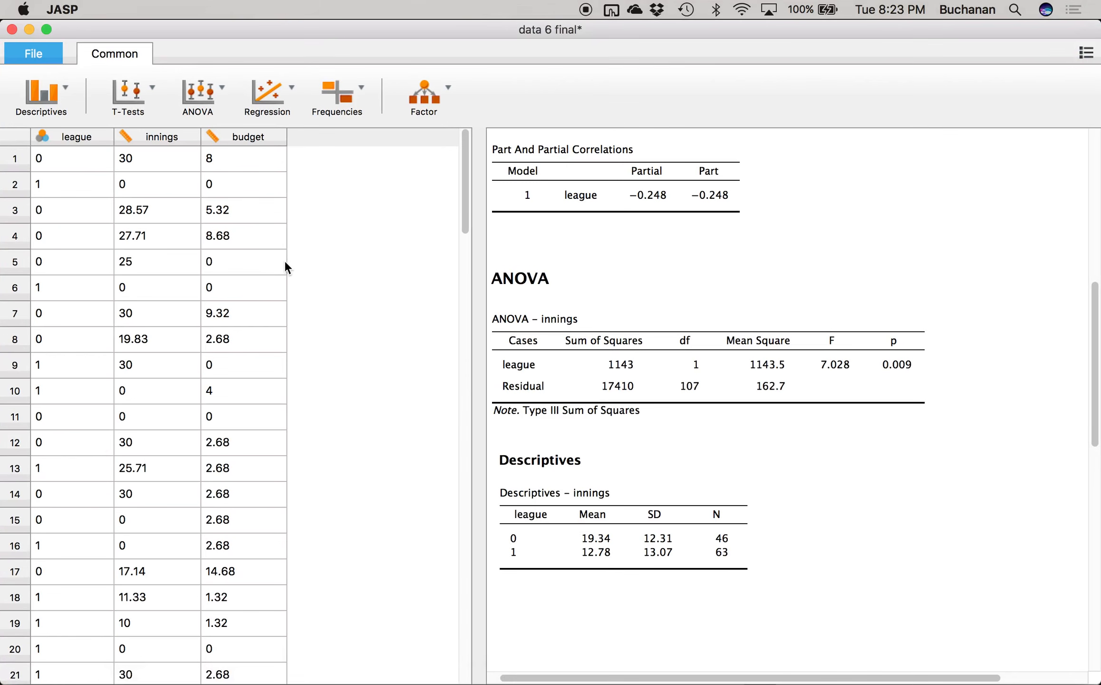
pyautogui.click(252, 93)
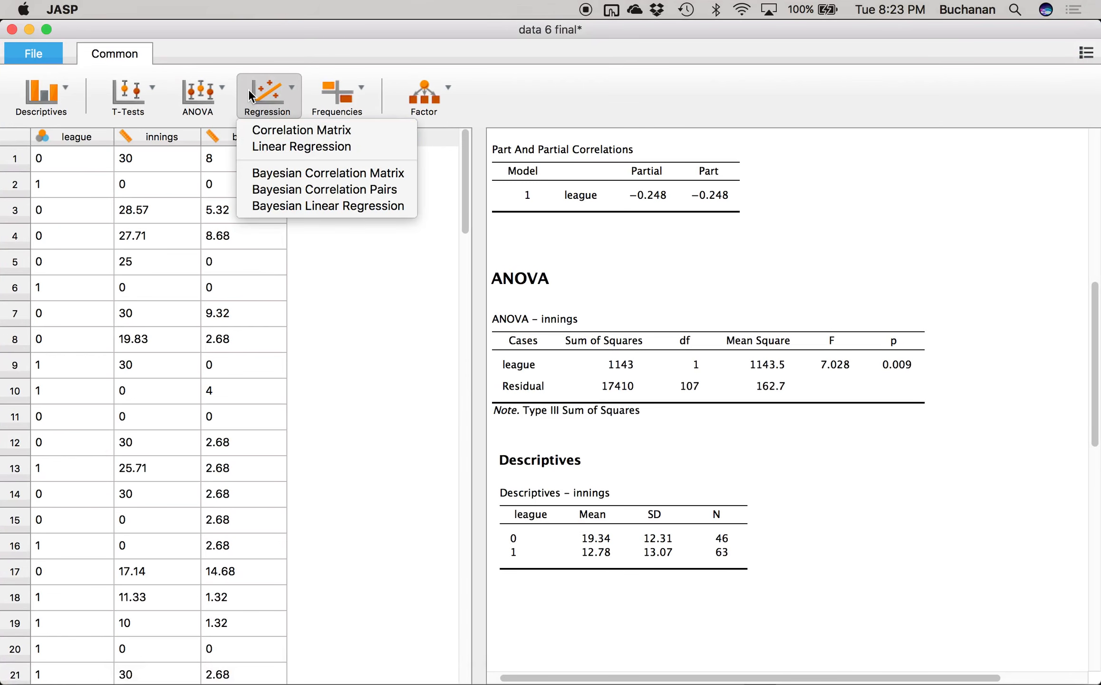
pyautogui.click(266, 149)
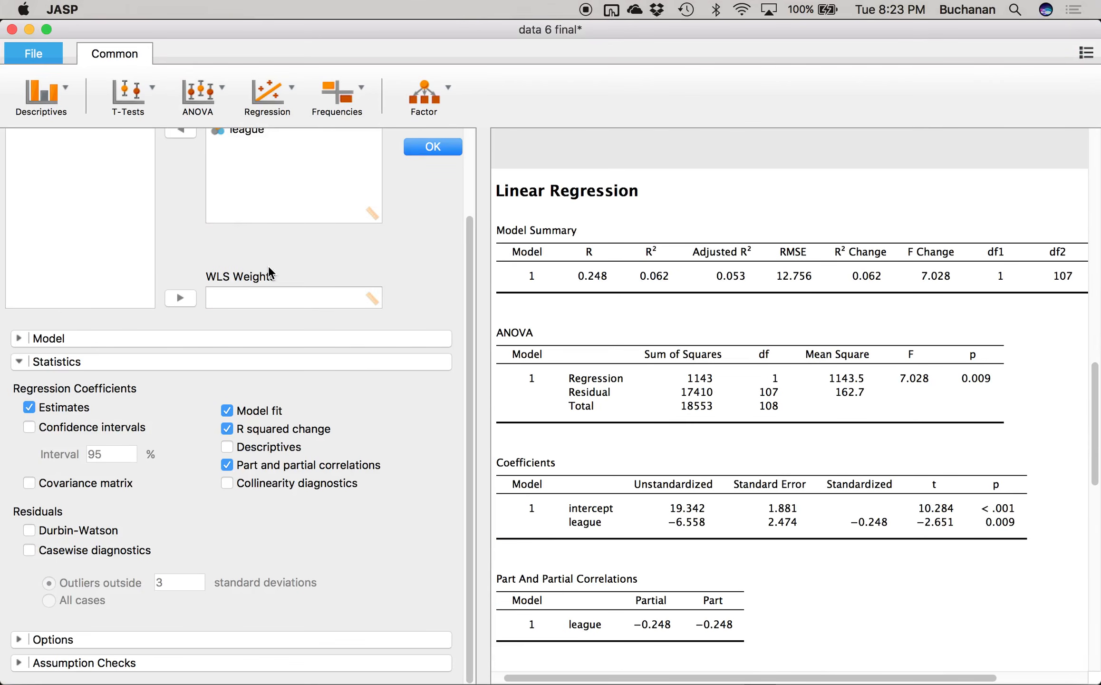
# Step: Replace innings with budget as the regression's dependent variable, keeping league as the covariate
pyautogui.scroll(3, 264, 264)
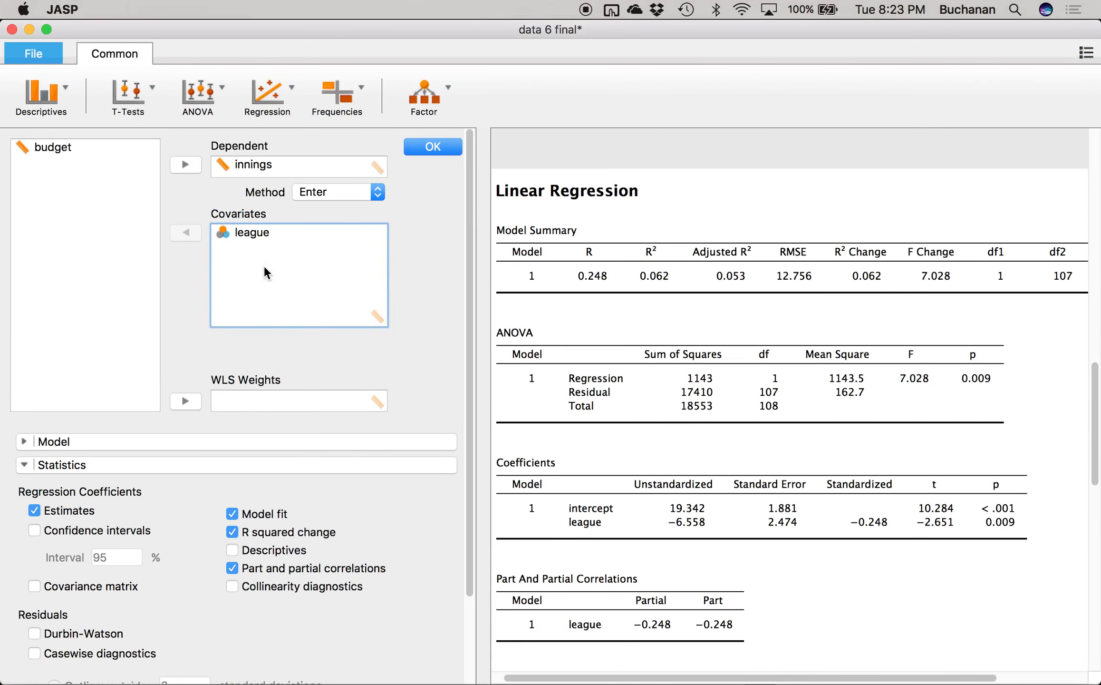
pyautogui.click(251, 166)
pyautogui.click(185, 165)
pyautogui.click(62, 162)
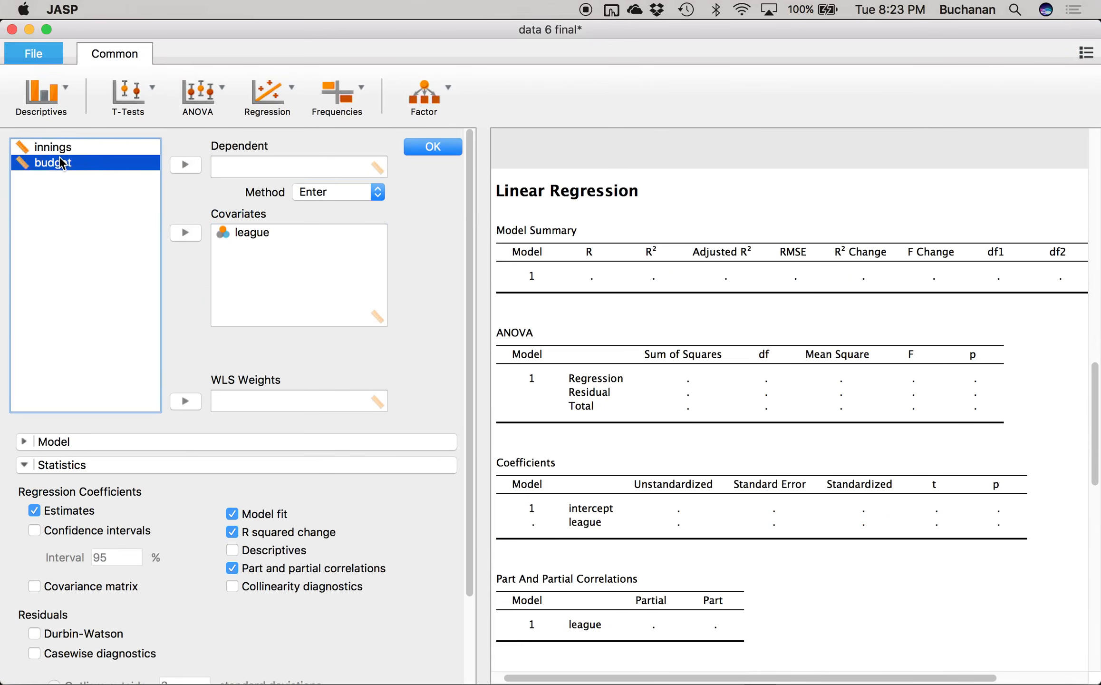
pyautogui.click(185, 164)
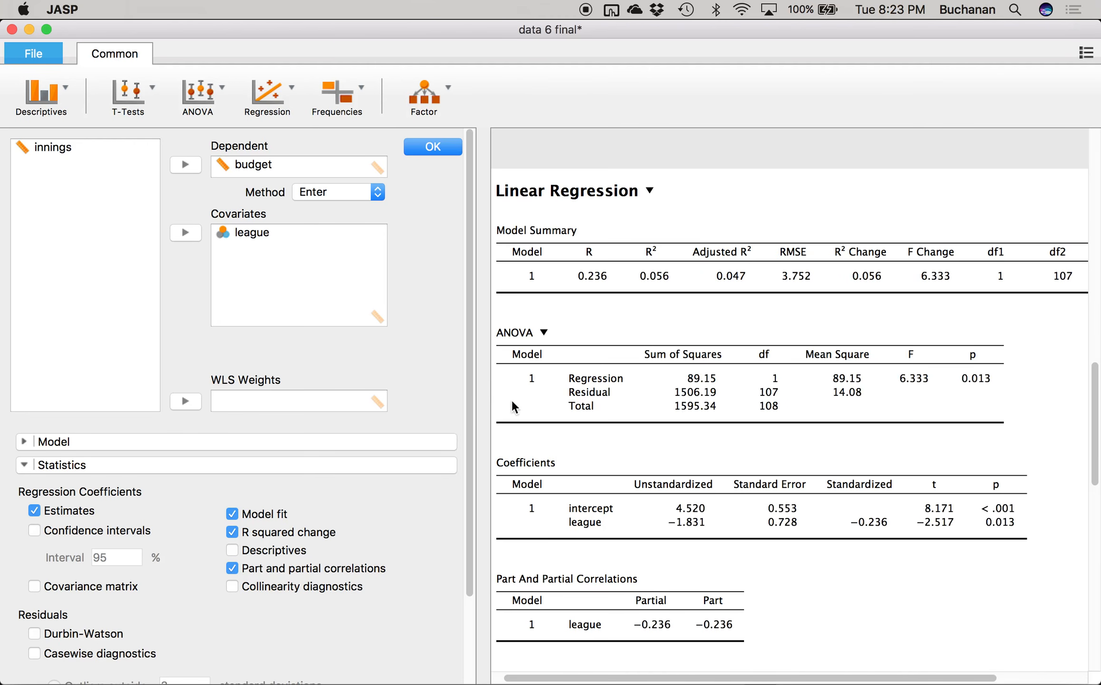
# Step: Copy the complete linear regression output and paste it below the Step 2 heading in the Word handout
pyautogui.click(660, 189)
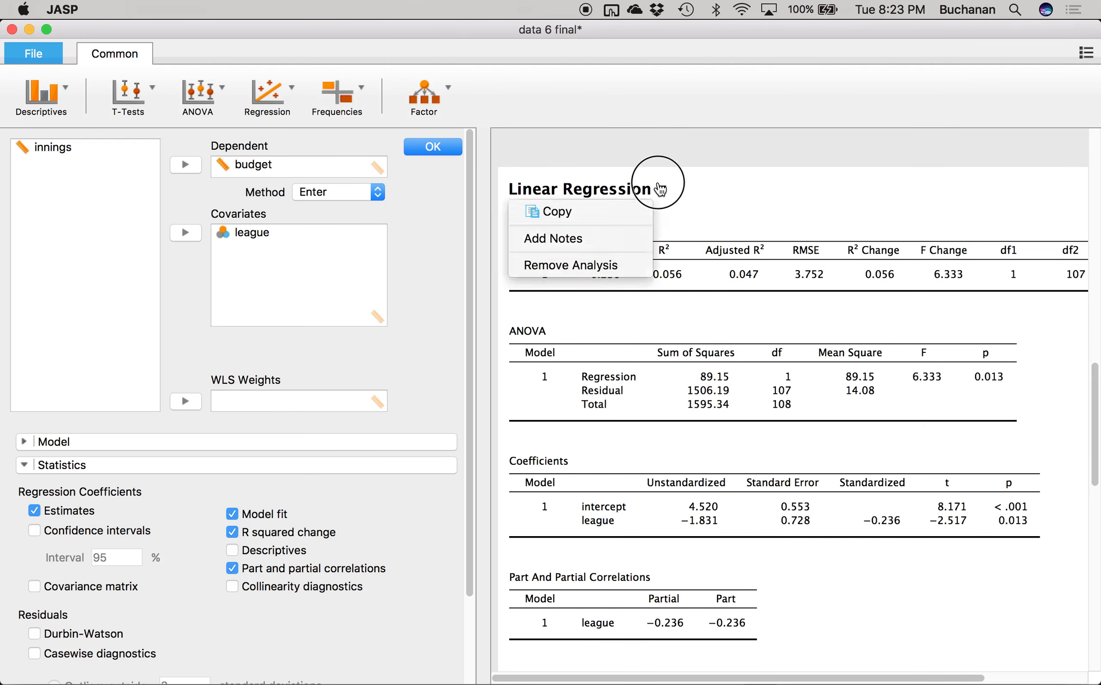
pyautogui.click(530, 214)
pyautogui.hotkey('ctrl', 'Up')
pyautogui.click(250, 565)
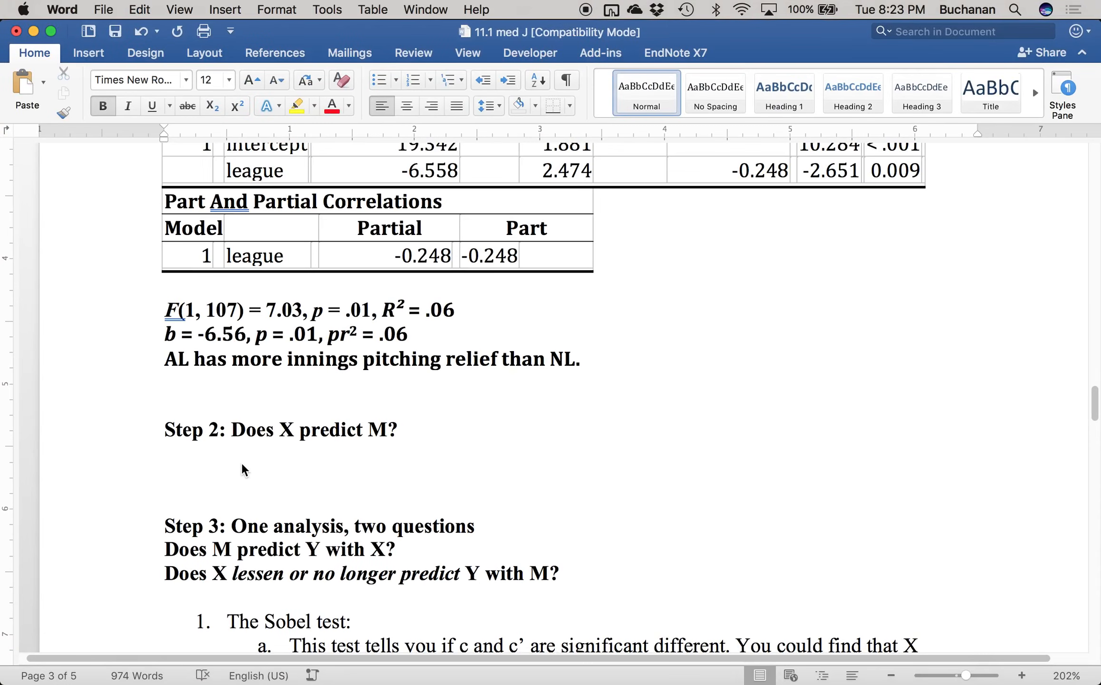
pyautogui.click(242, 464)
pyautogui.press('super+v')
# Step: Copy Step 1's F and b result lines, paste them below the Step 2 output tables, and add a blank line
pyautogui.scroll(10, 246, 468)
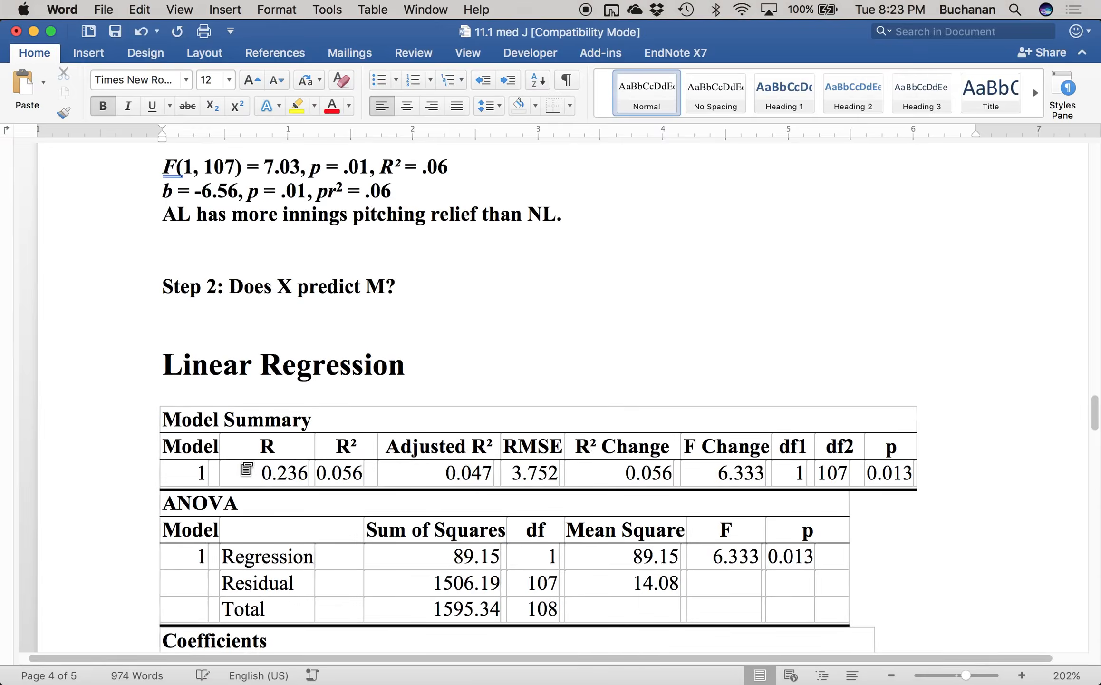
pyautogui.click(188, 297)
pyautogui.moveTo(188, 298); pyautogui.dragTo(389, 329)
pyautogui.press('super+c')
pyautogui.scroll(-15, 389, 331)
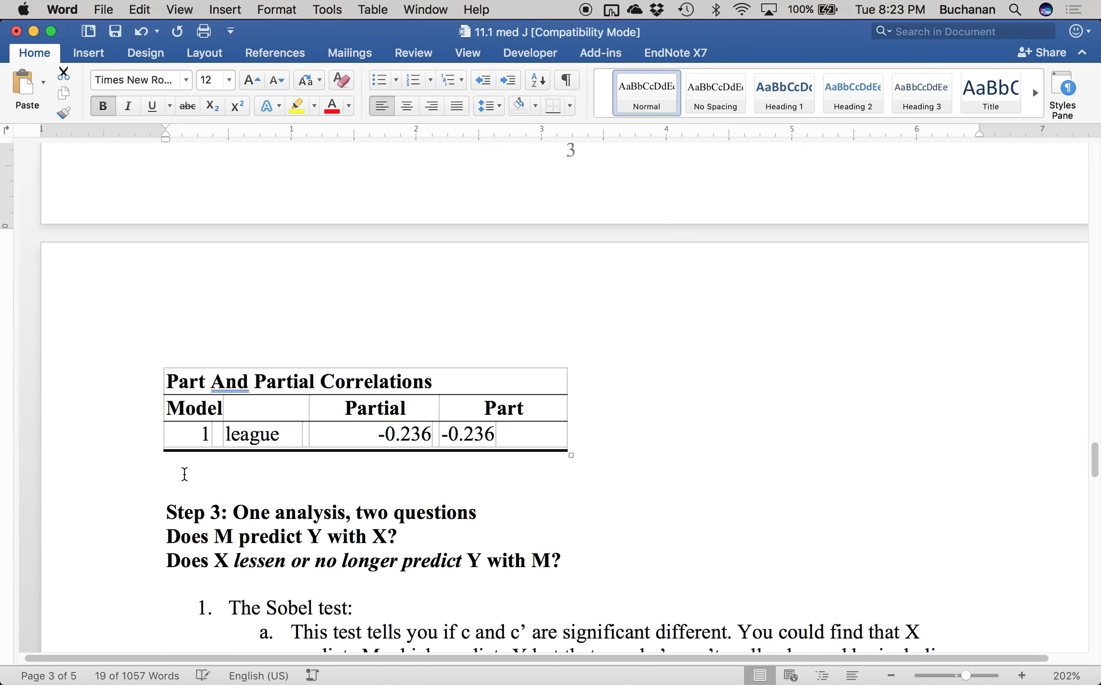
pyautogui.click(181, 478)
pyautogui.press('super+v')
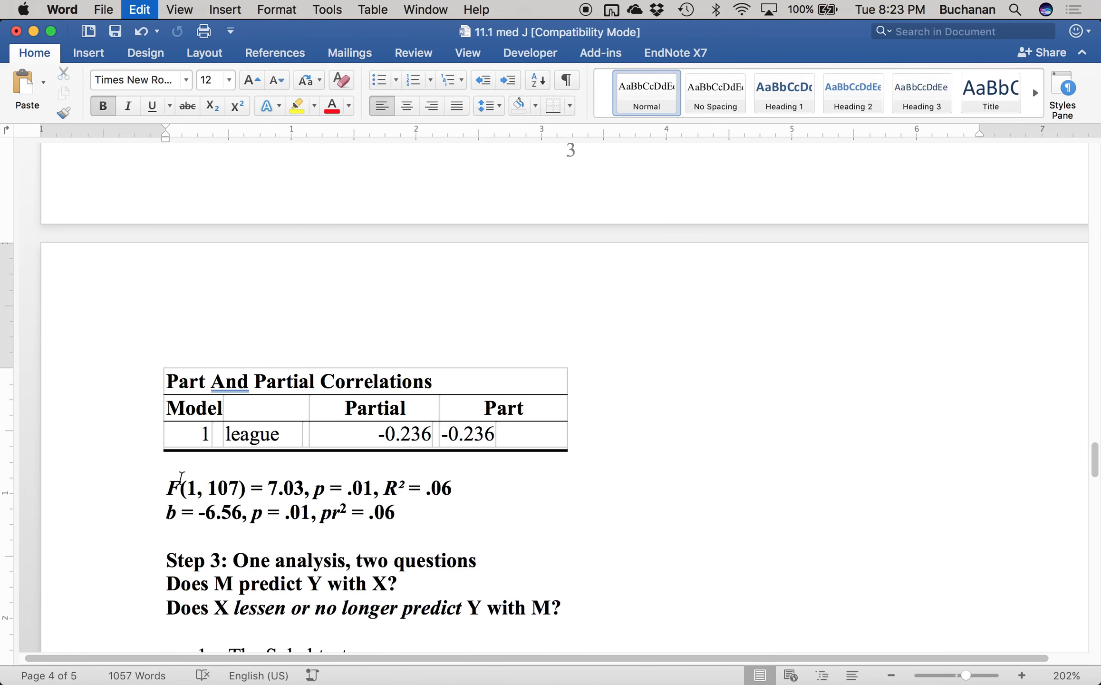
pyautogui.press('Return')
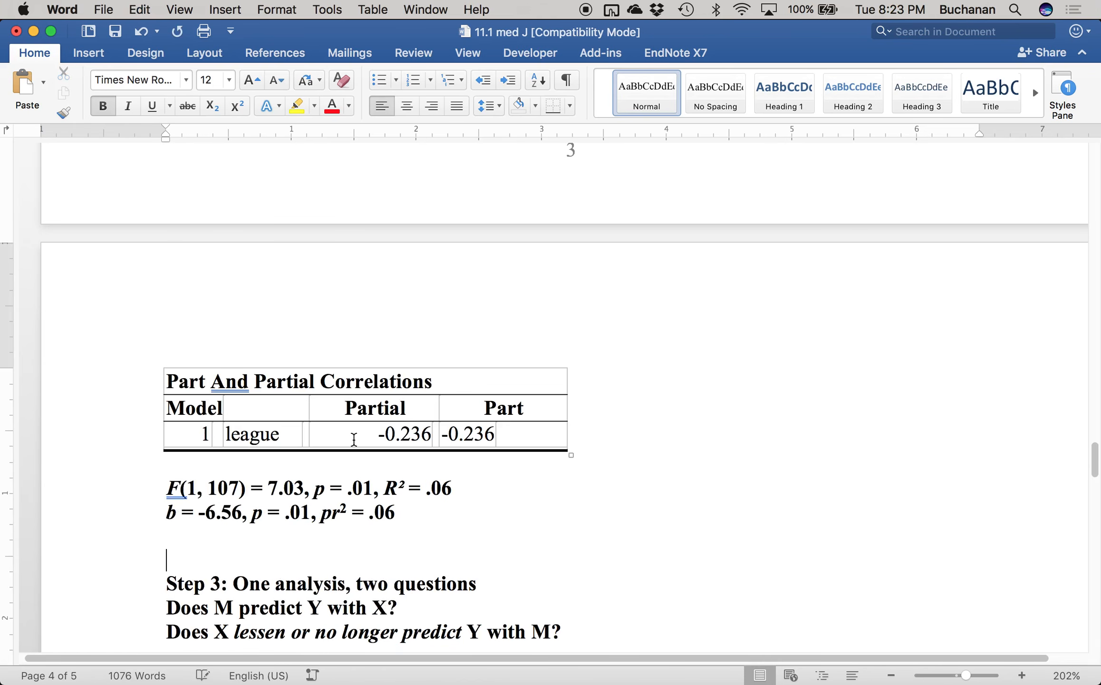
# Step: Check the Step 2 model summary and set the F value in the pasted results line to 6.33
pyautogui.scroll(8, 352, 438)
pyautogui.scroll(3, 353, 439)
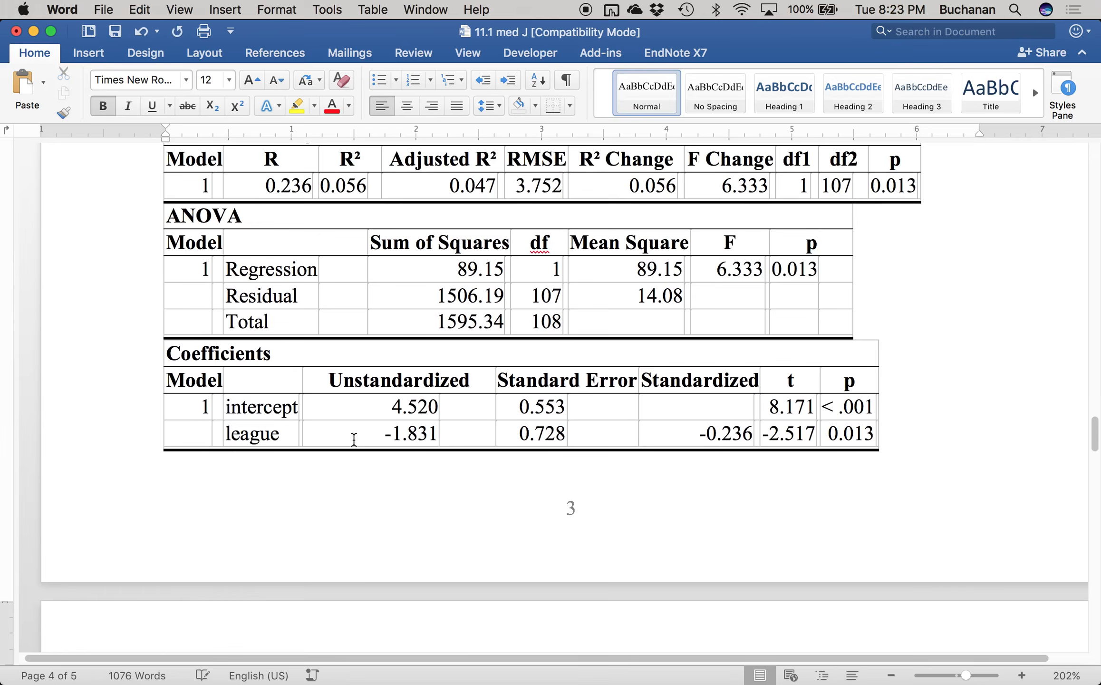
pyautogui.click(742, 232)
pyautogui.doubleClick(742, 233)
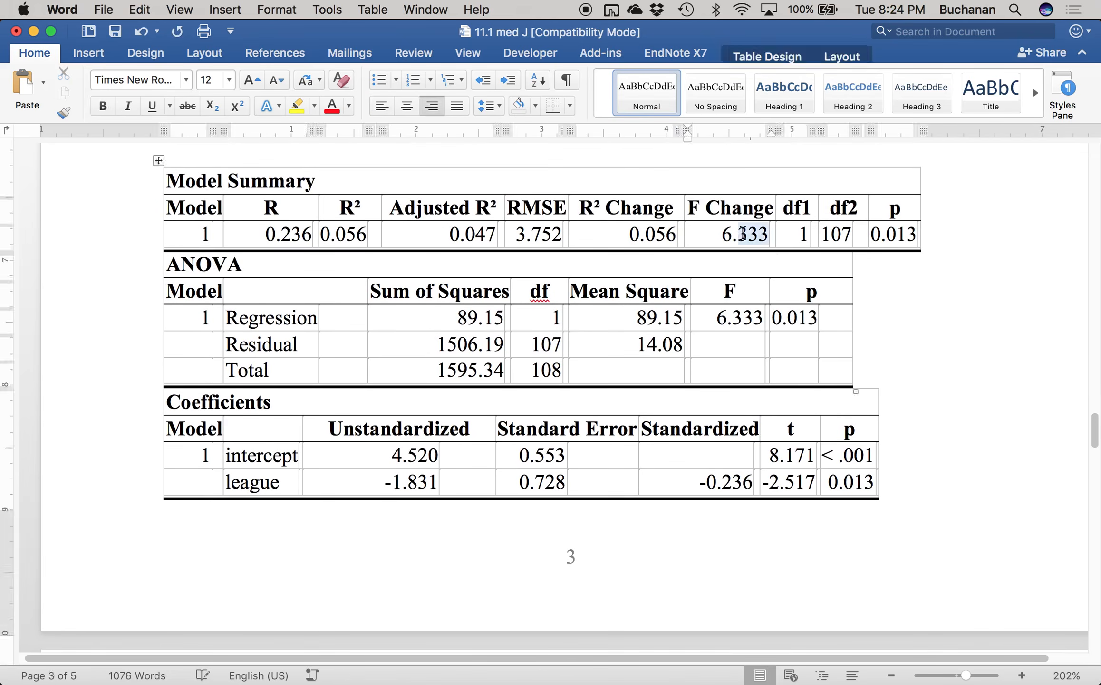
pyautogui.click(897, 234)
pyautogui.scroll(-12, 435, 524)
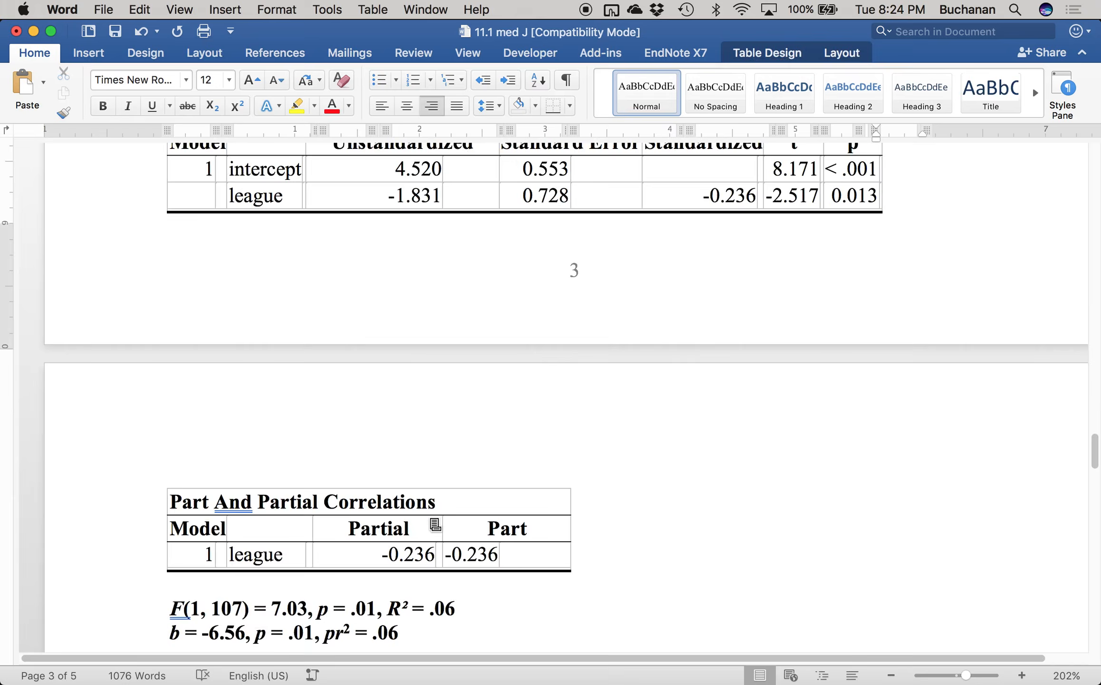
pyautogui.doubleClick(274, 484)
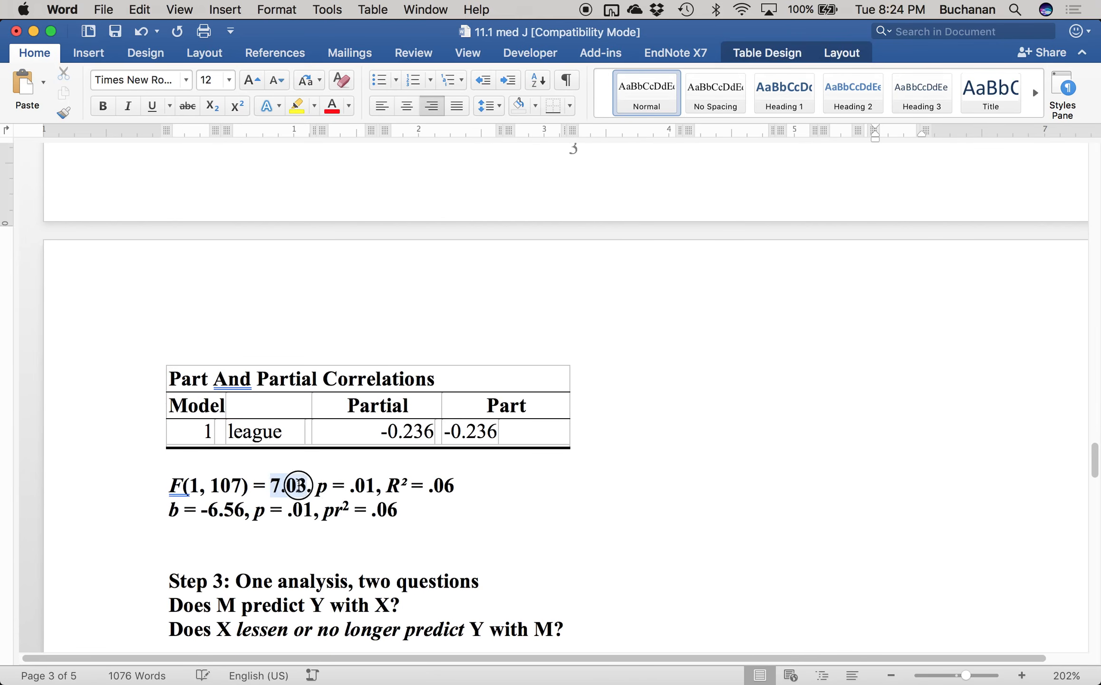
pyautogui.write('6.33')
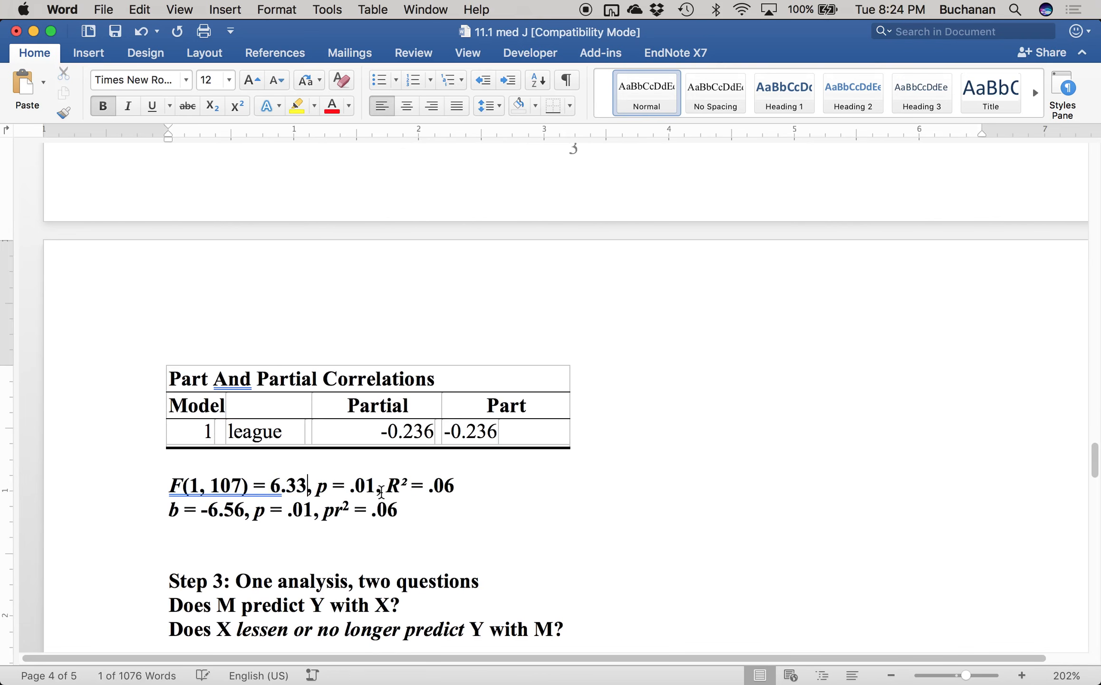
# Step: Check the Step 2 R² and league coefficient, and set b in the pasted coefficient line to -1.83
pyautogui.click(426, 484)
pyautogui.scroll(4, 426, 483)
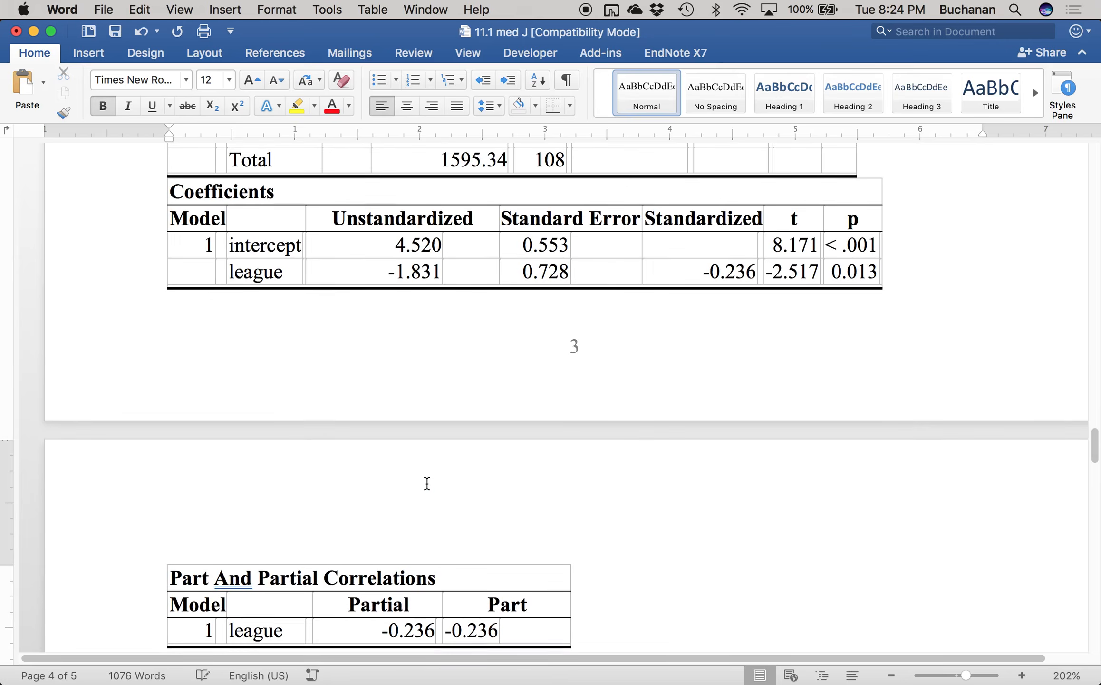
pyautogui.scroll(5, 427, 483)
pyautogui.scroll(-7, 427, 483)
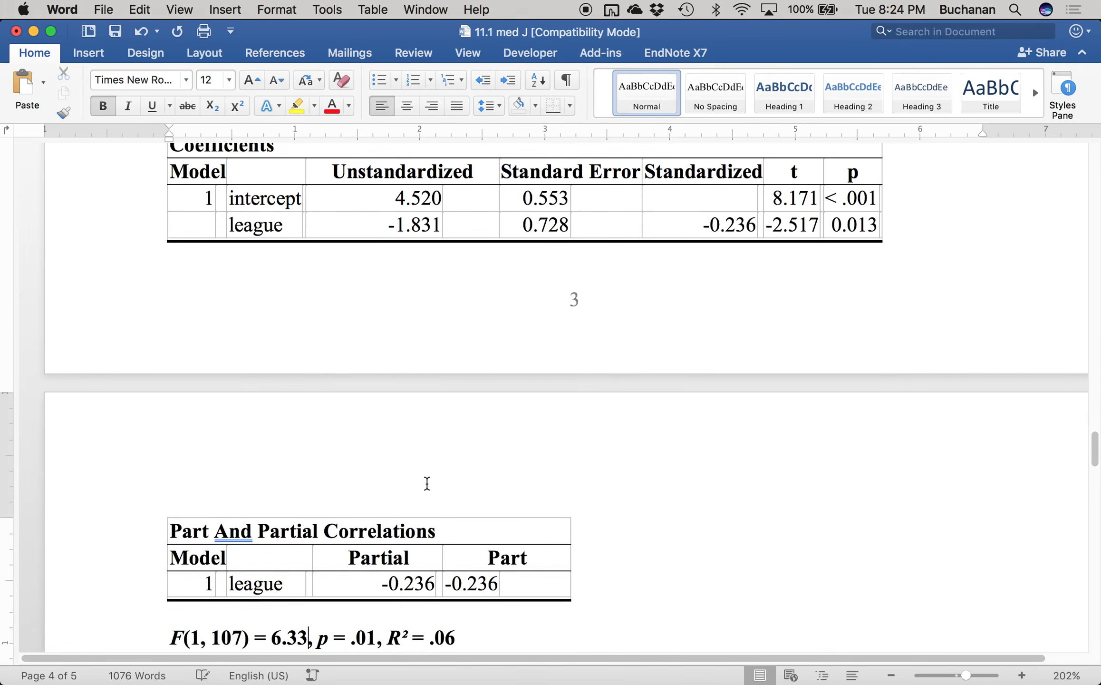
pyautogui.scroll(5, 427, 483)
pyautogui.scroll(2, 426, 483)
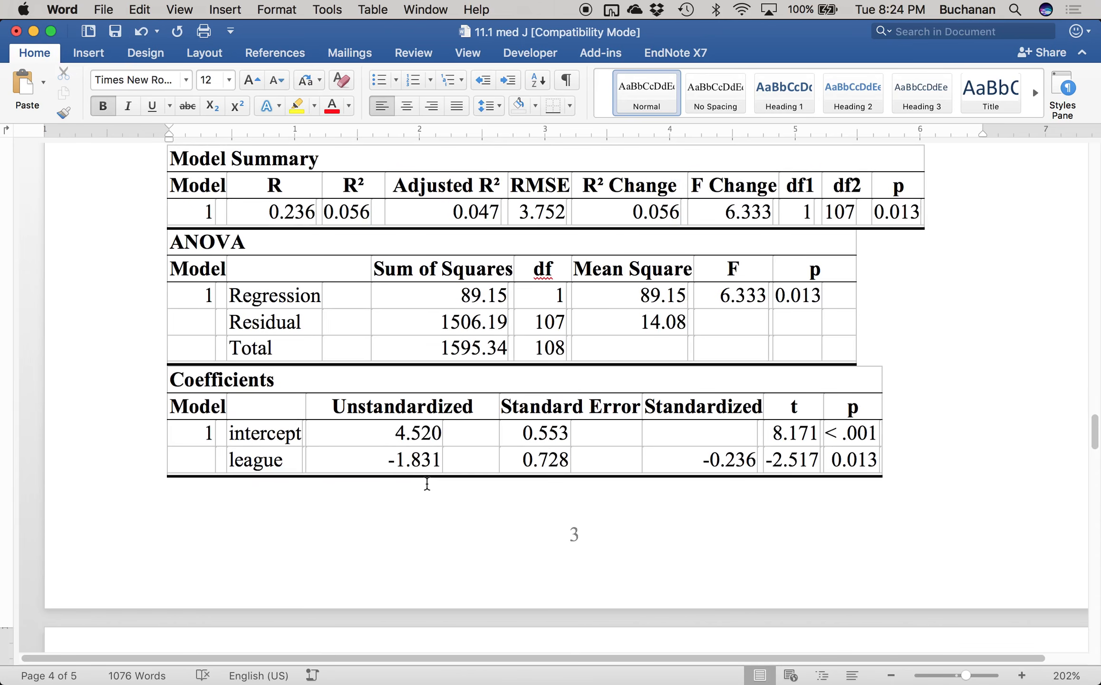
pyautogui.scroll(-5, 427, 483)
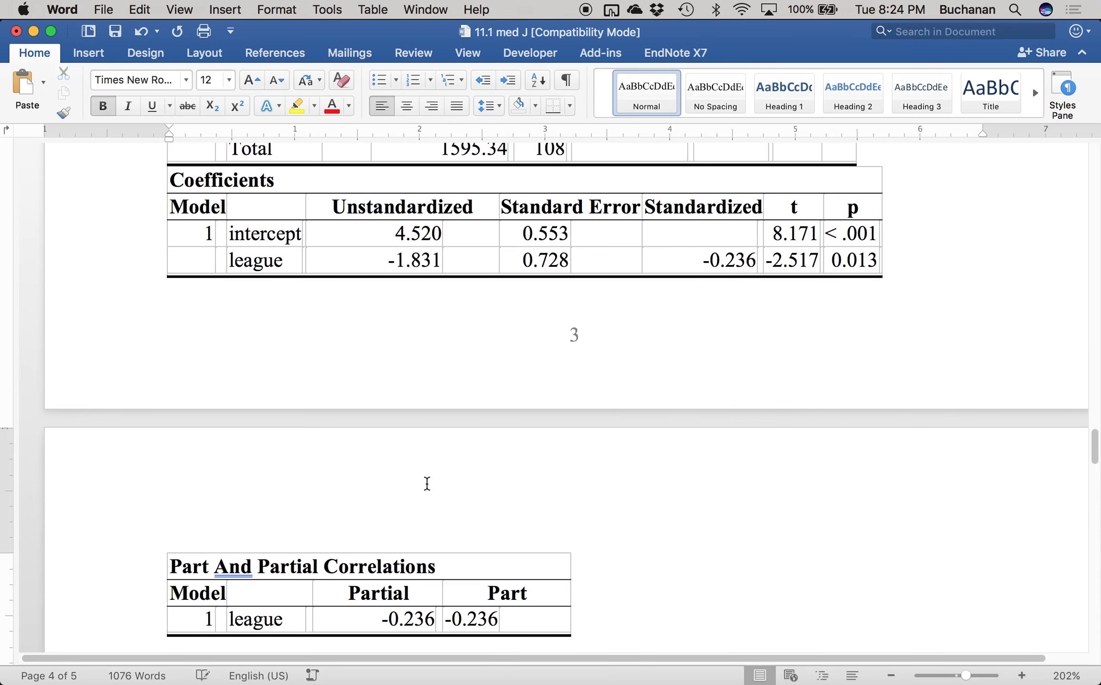
pyautogui.scroll(-2, 427, 483)
pyautogui.moveTo(209, 630)
pyautogui.mouseDown()
pyautogui.moveTo(252, 631)
pyautogui.moveTo(240, 633)
pyautogui.mouseUp()
pyautogui.write('1.83')
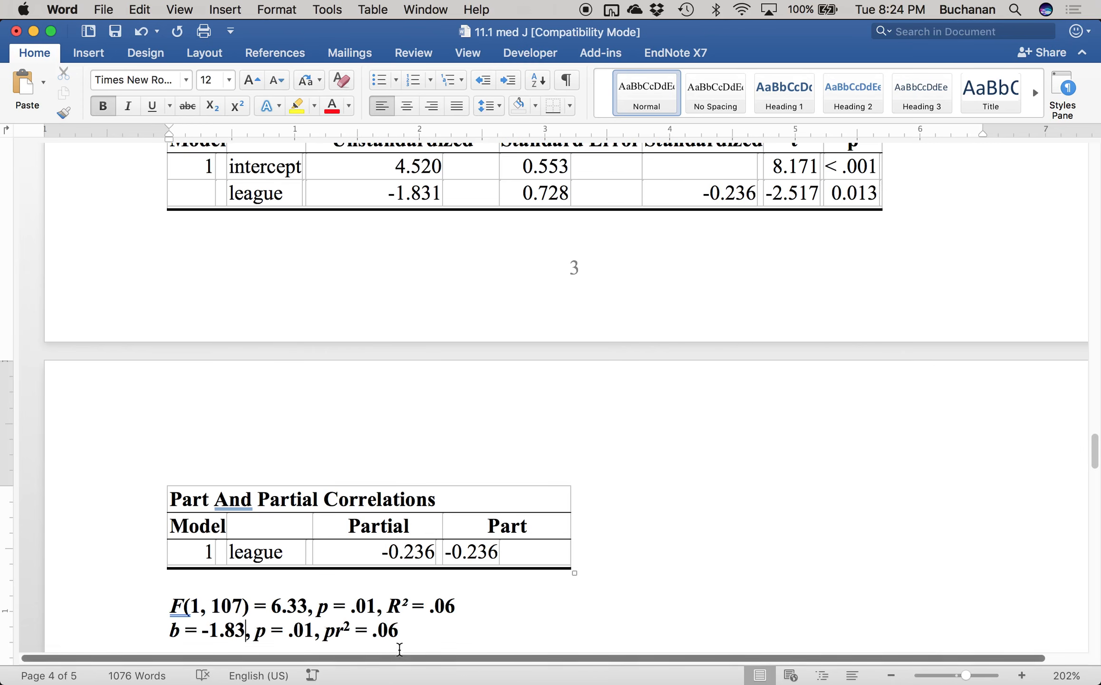
# Step: Switch to JASP and run an ANOVA with budget as the dependent variable instead of innings, keeping league as the fixed factor
pyautogui.scroll(5, 416, 627)
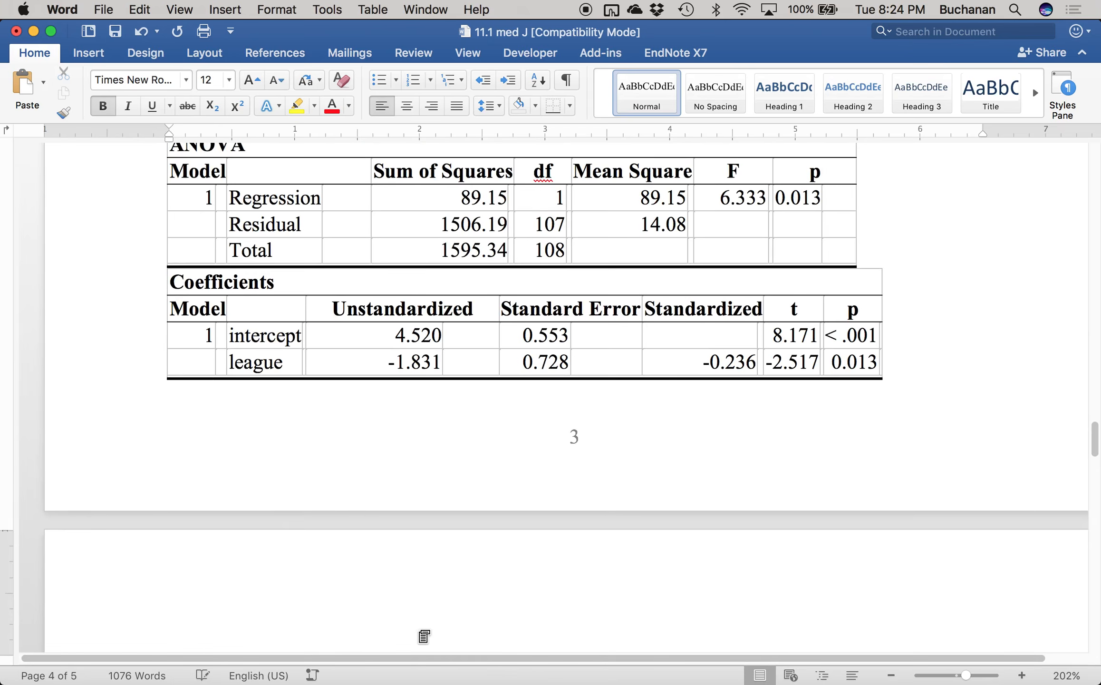
pyautogui.scroll(-5, 423, 636)
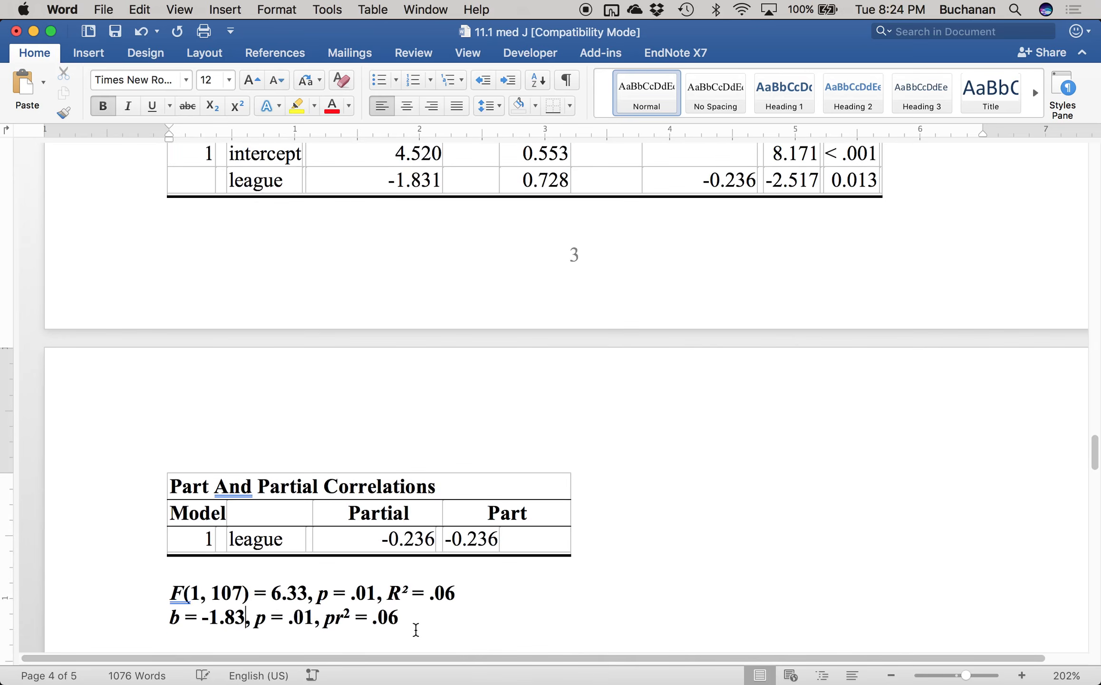
pyautogui.click(416, 613)
pyautogui.hotkey('ctrl', 'Up')
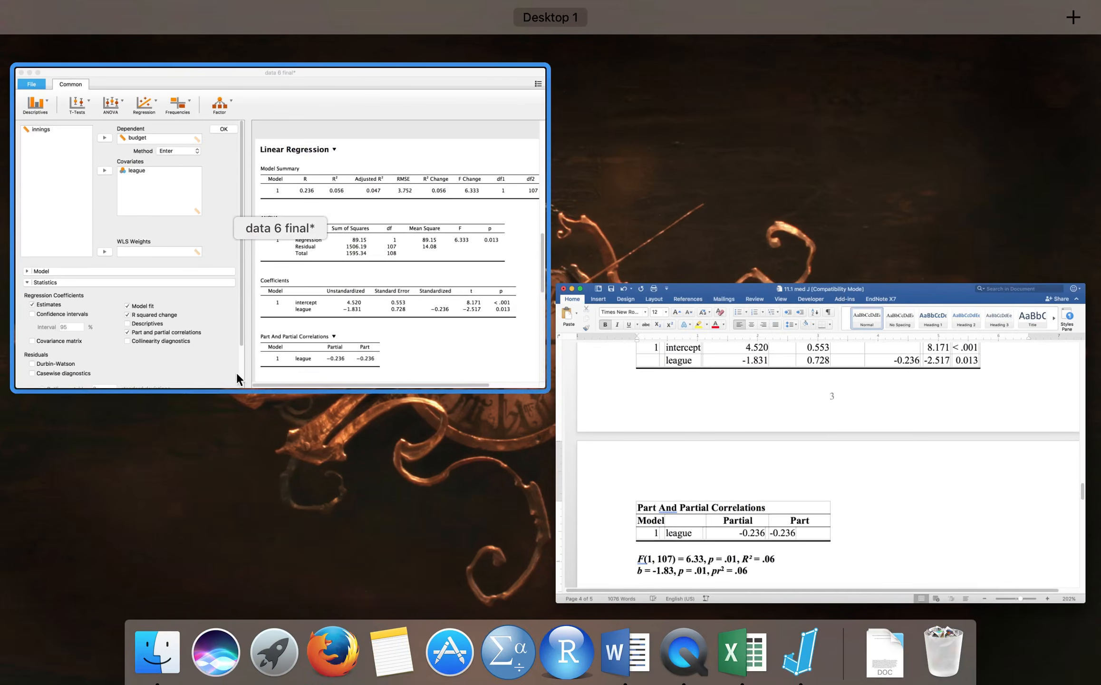
pyautogui.click(205, 330)
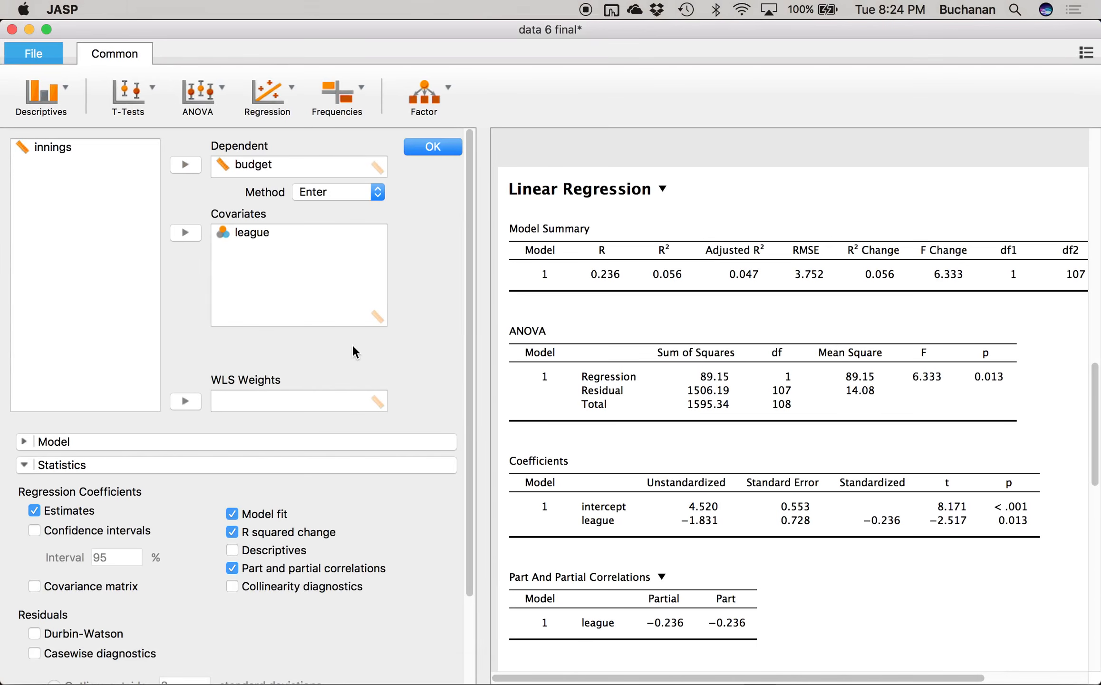
pyautogui.click(433, 147)
pyautogui.click(199, 100)
pyautogui.click(212, 134)
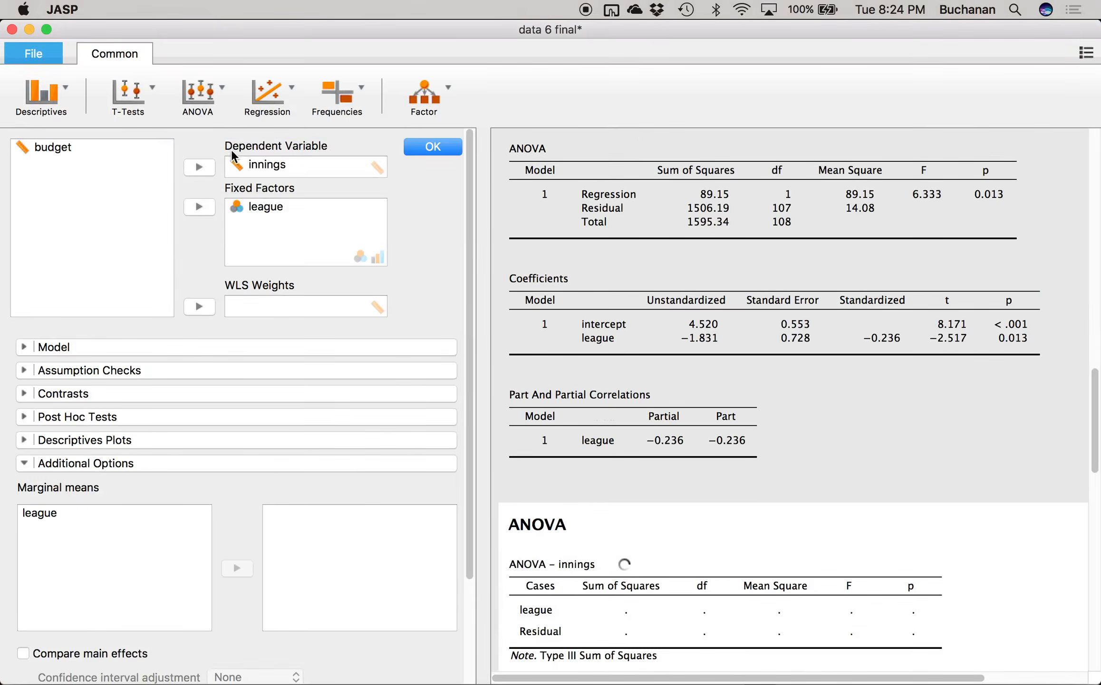
pyautogui.click(231, 171)
pyautogui.click(199, 167)
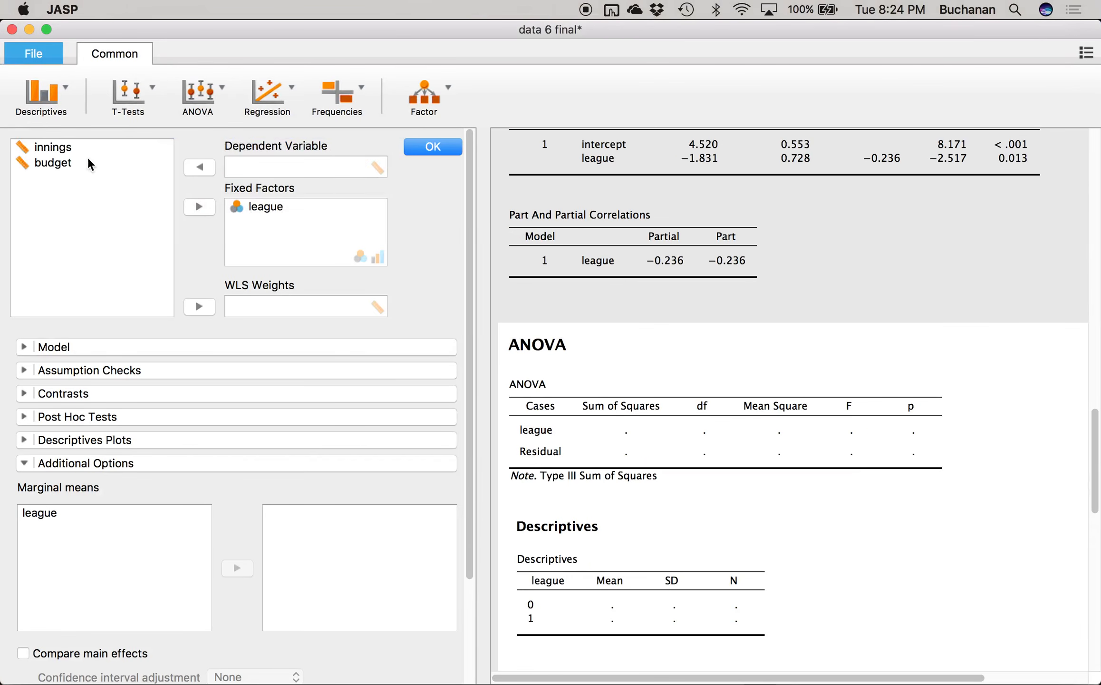
pyautogui.click(29, 162)
pyautogui.click(199, 166)
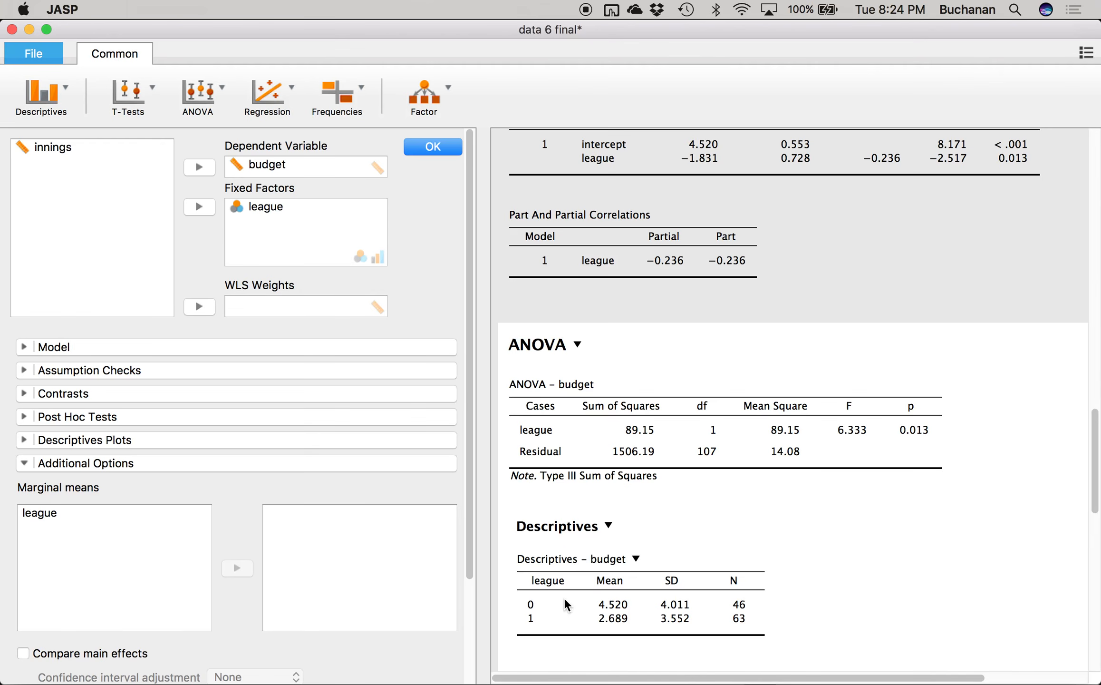
# Step: Return to the Word handout and write "AL has a higher budget than the NL." below Step 2's b line
pyautogui.hotkey('ctrl', 'Up')
pyautogui.click(275, 486)
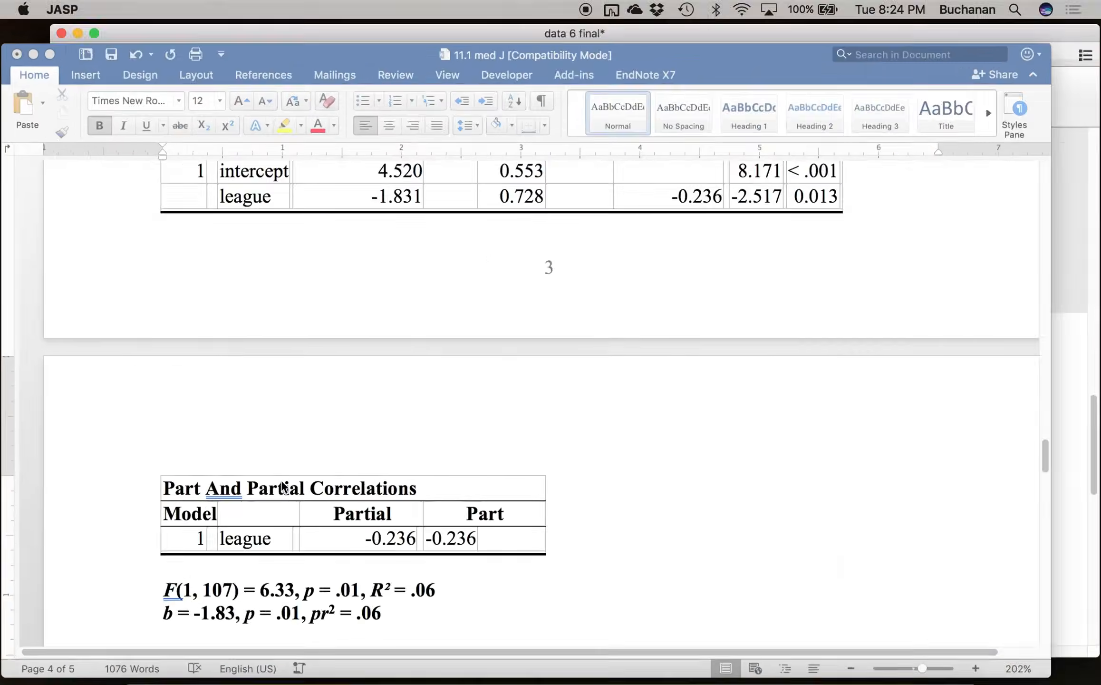
pyautogui.write('AL ')
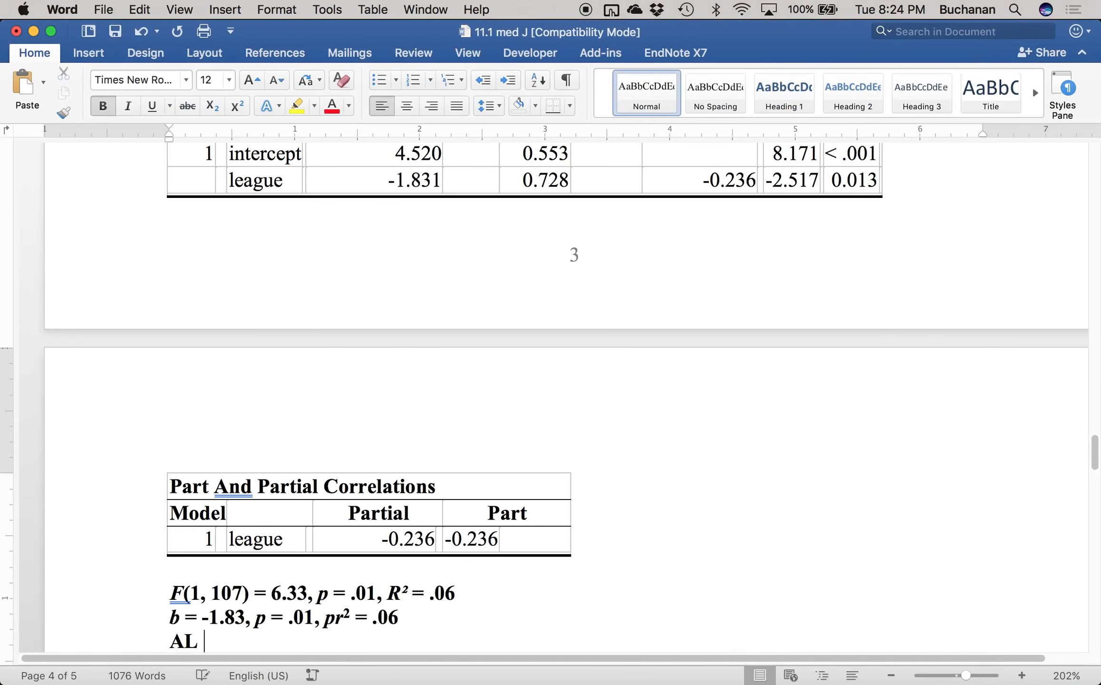
pyautogui.write('league')
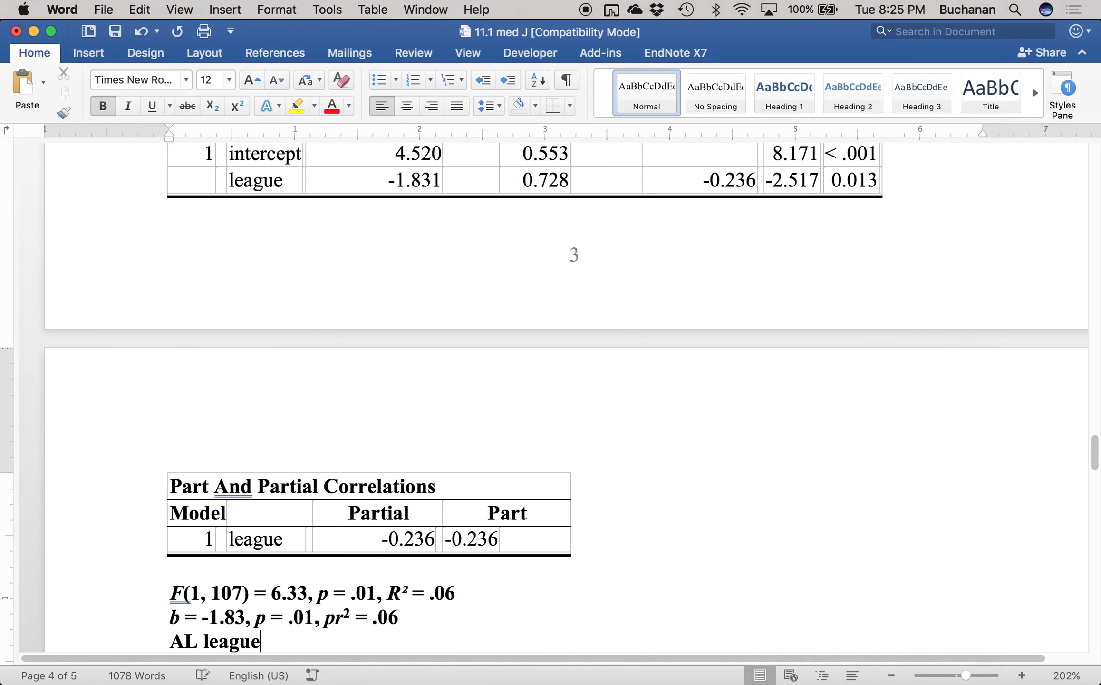
pyautogui.write(' has a higher ')
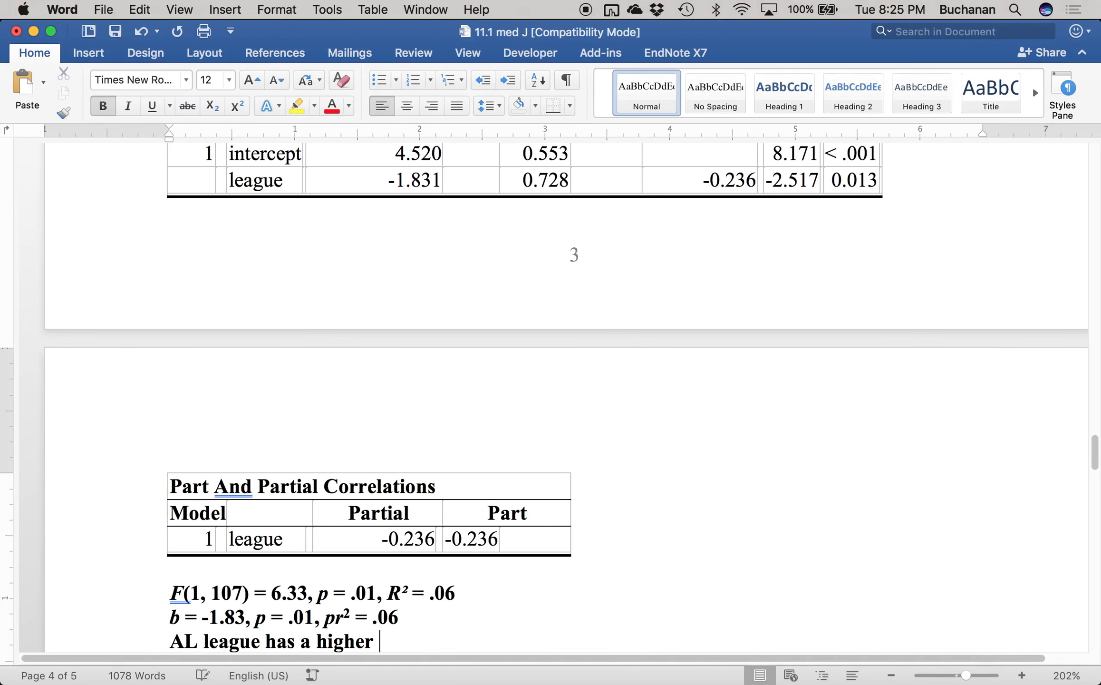
pyautogui.write('budget than the NL')
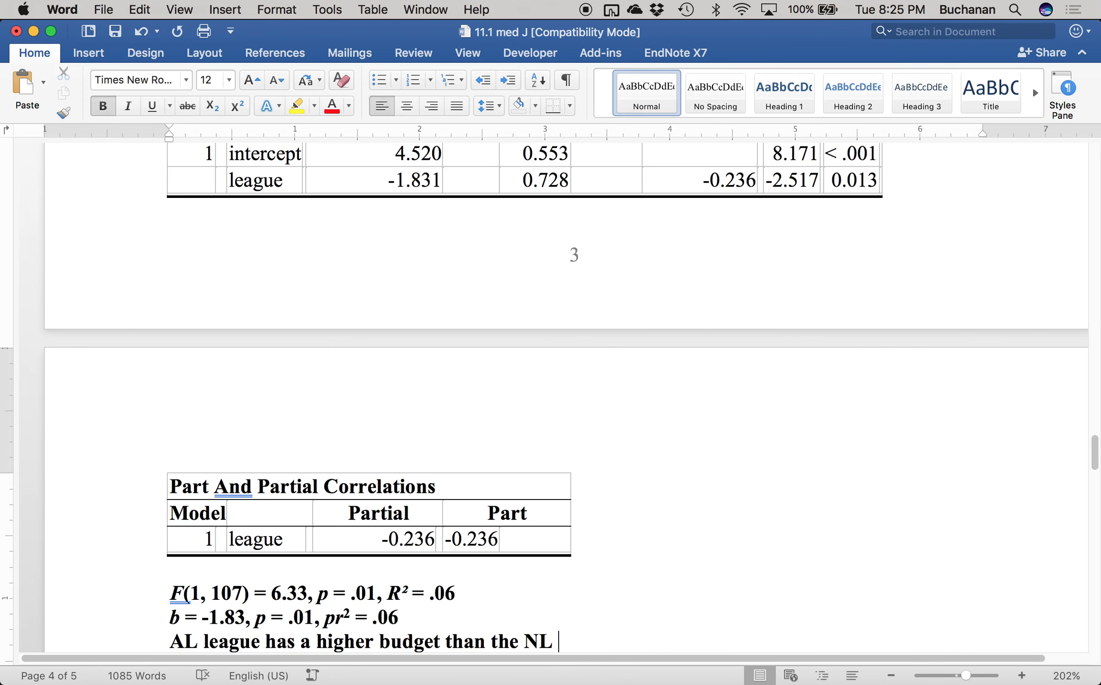
pyautogui.doubleClick(229, 642)
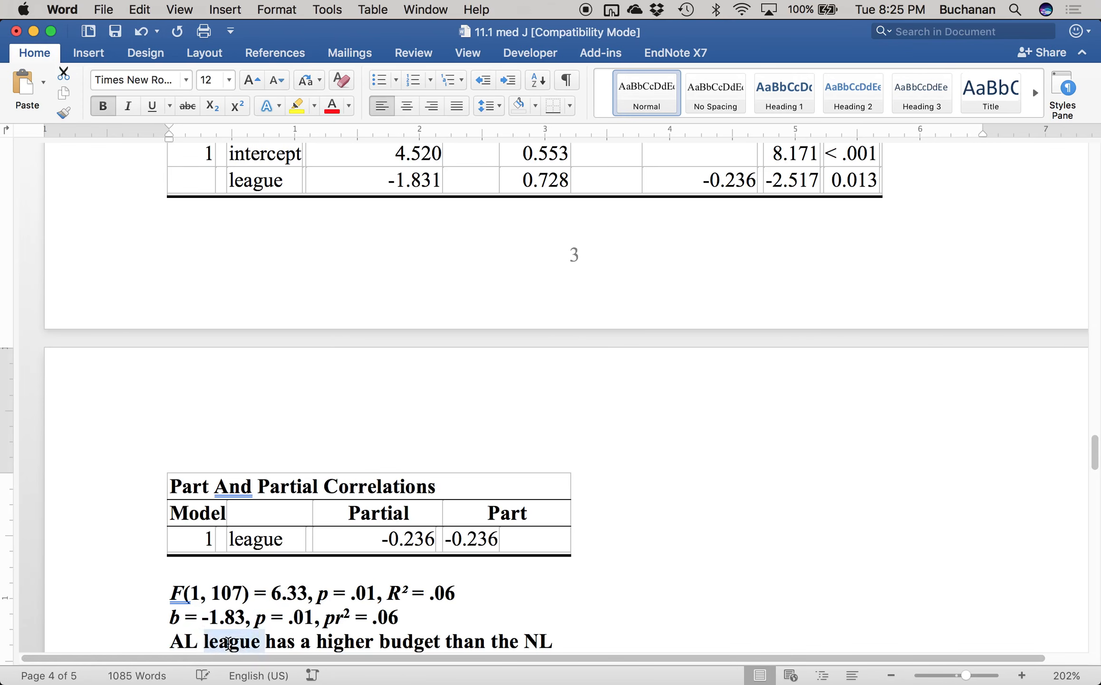
pyautogui.press('BackSpace')
pyautogui.click(510, 638)
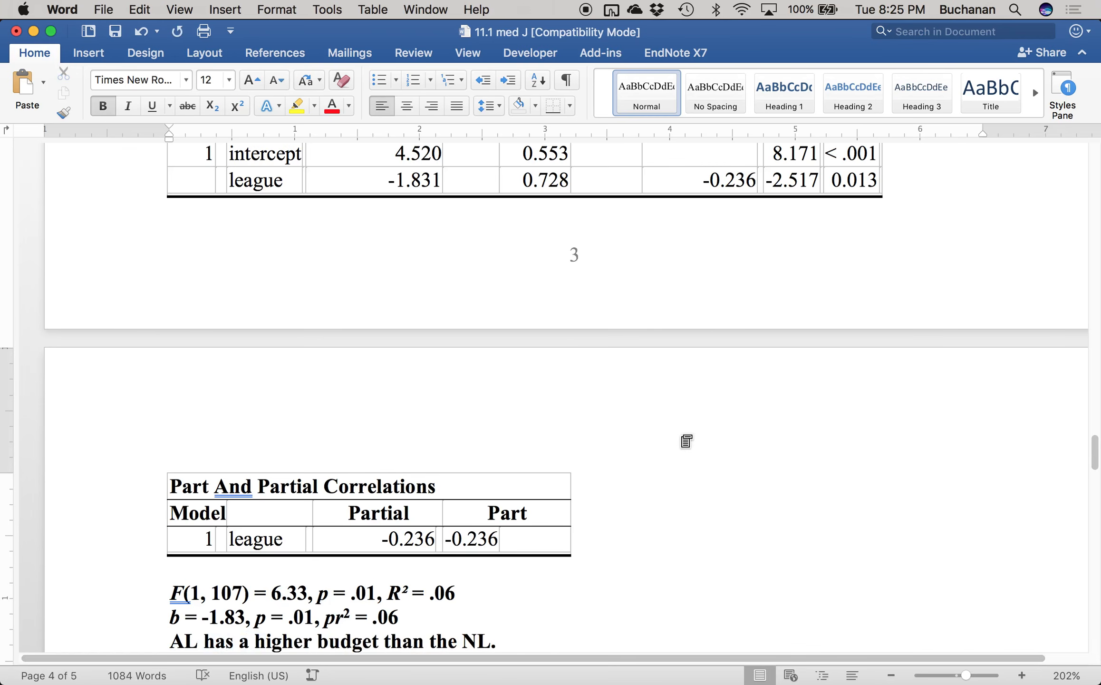
# Step: Remove the extra blank line above the Step 3 heading and add two blank lines below its two questions
pyautogui.scroll(-3, 686, 441)
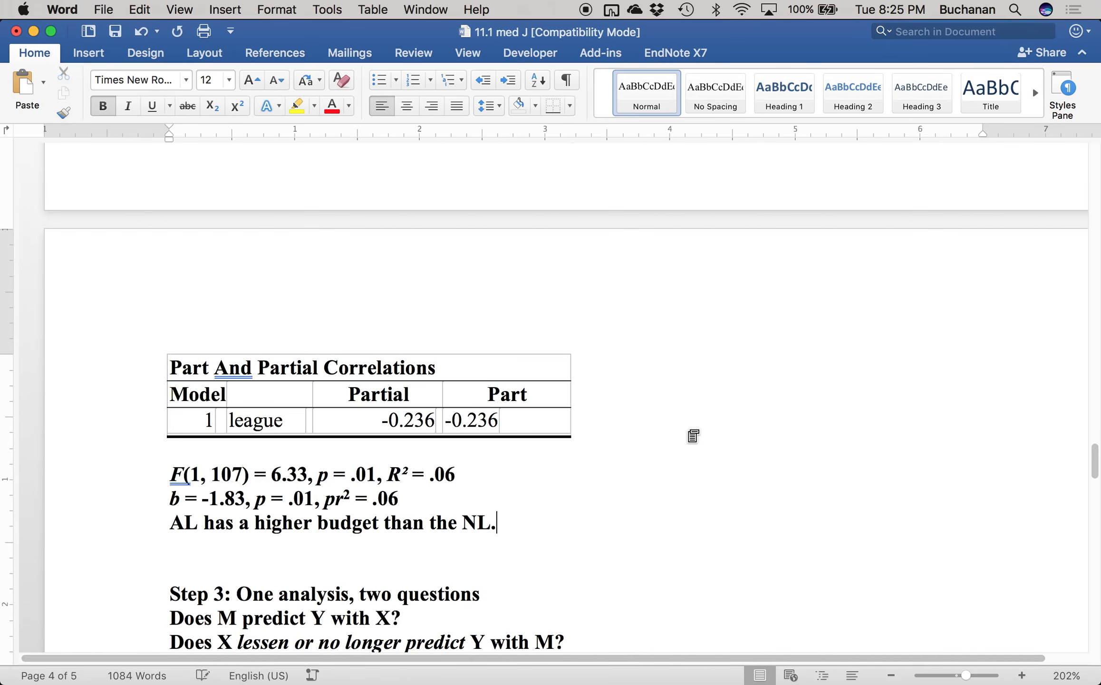
pyautogui.click(251, 557)
pyautogui.press('BackSpace')
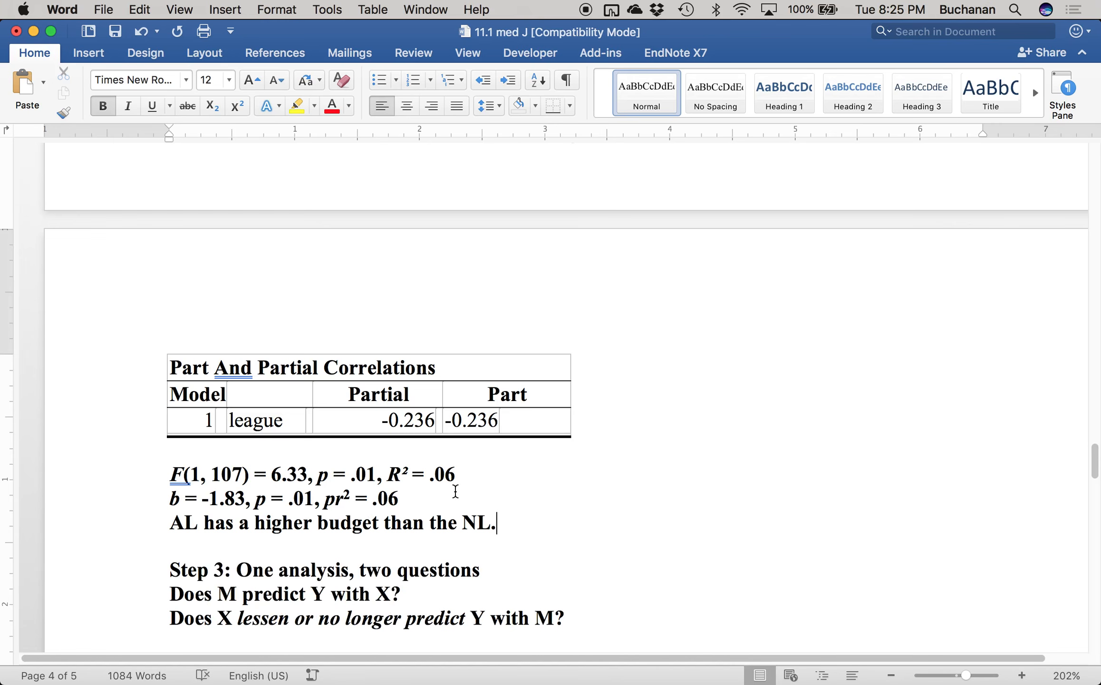
pyautogui.scroll(-5, 455, 491)
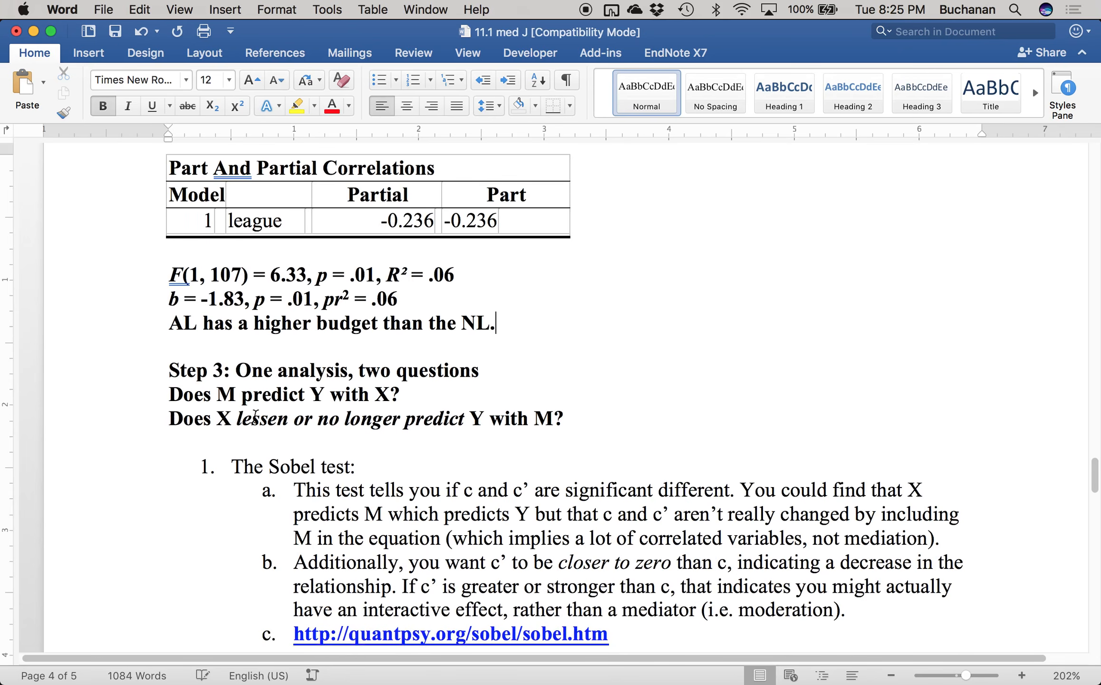
pyautogui.click(189, 442)
pyautogui.press('Return')
pyautogui.press('Return')
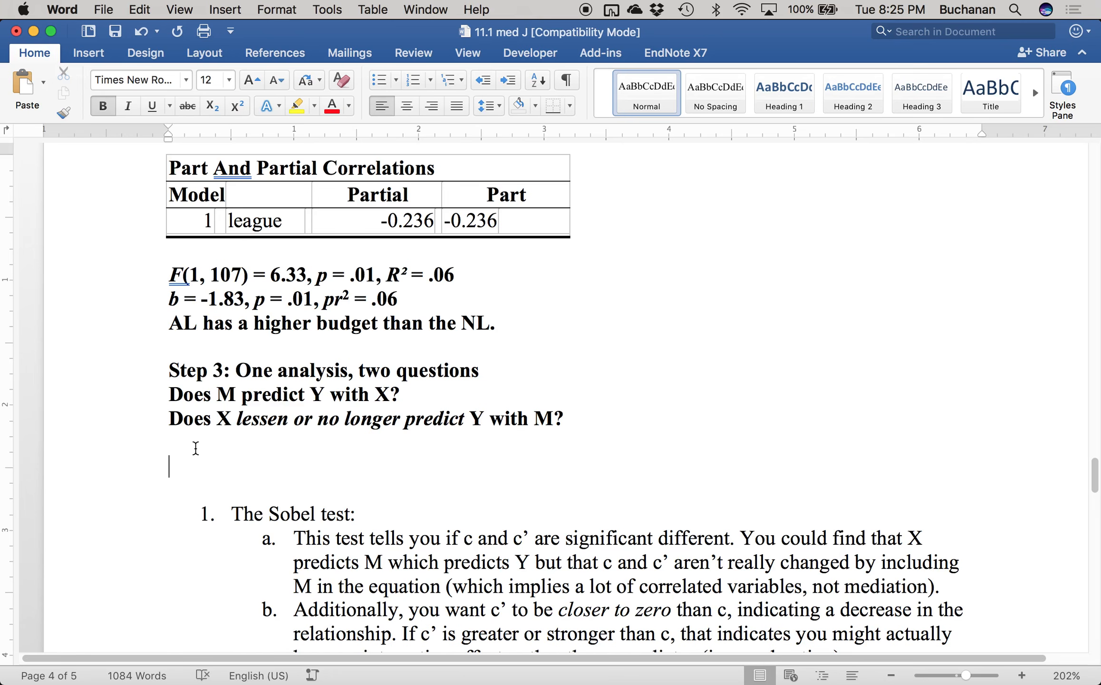
# Step: Switch to JASP and set the linear regression to predict innings from league and budget as covariates
pyautogui.hotkey('ctrl', 'Up')
pyautogui.click(292, 334)
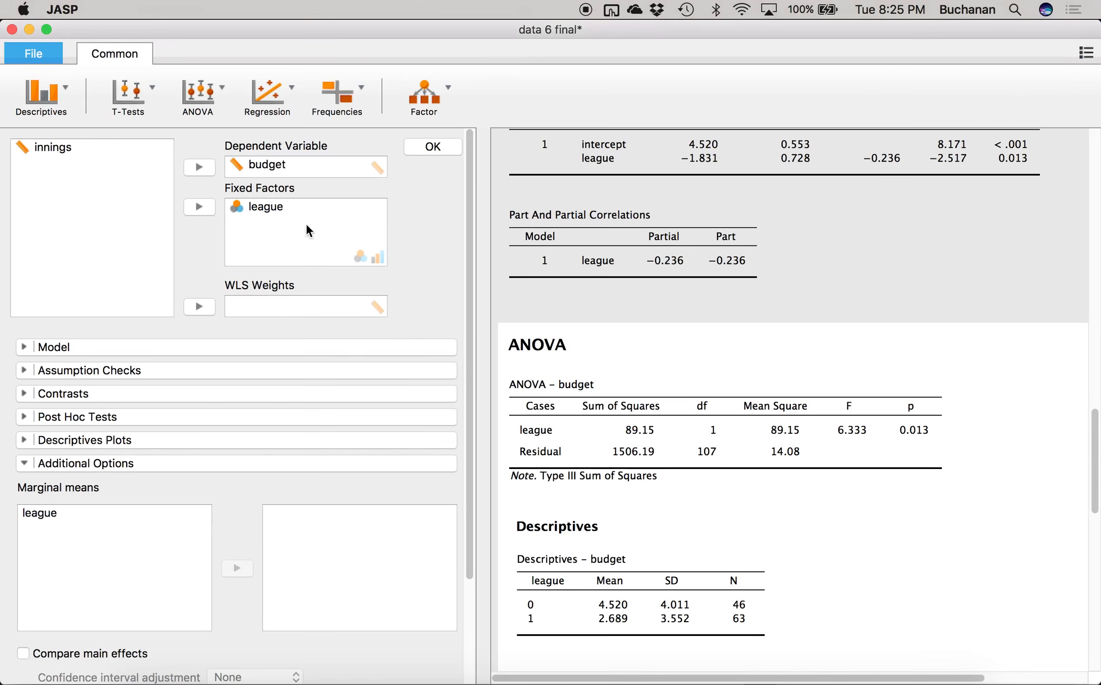
pyautogui.click(286, 85)
pyautogui.click(291, 145)
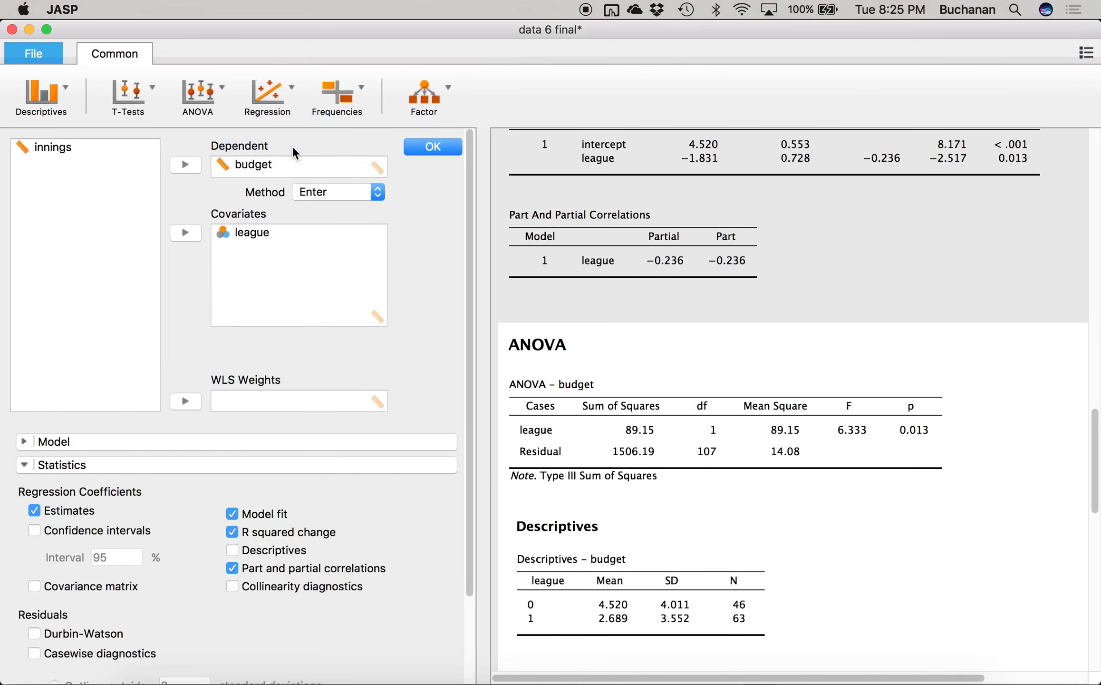
pyautogui.click(247, 165)
pyautogui.click(185, 165)
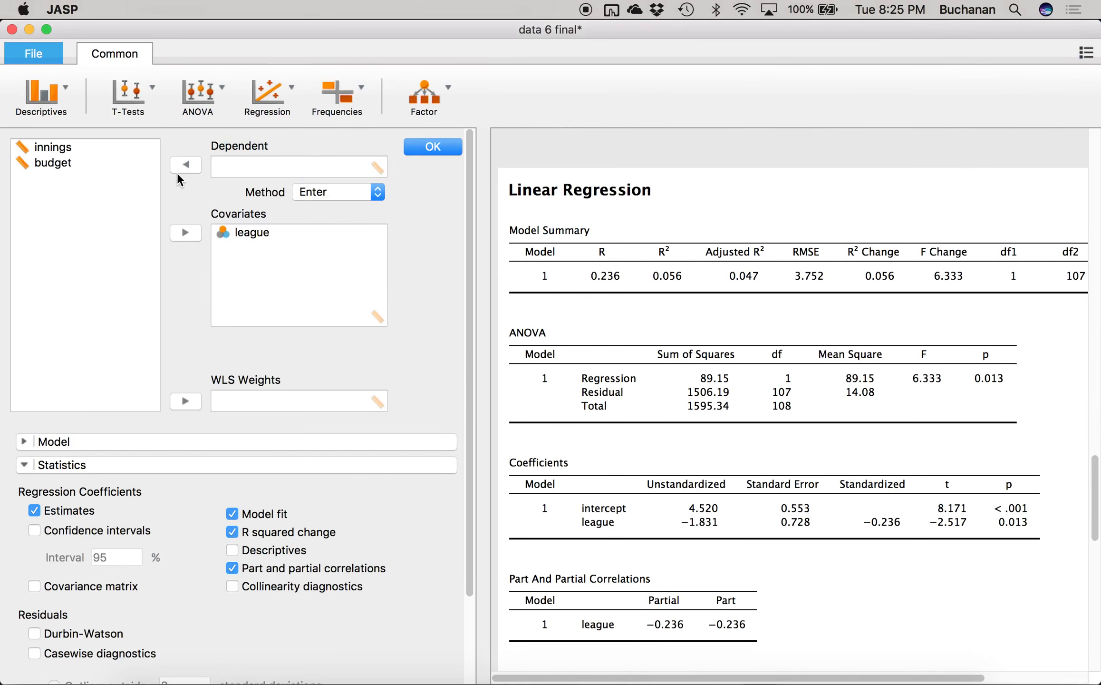
pyautogui.click(67, 165)
pyautogui.click(186, 233)
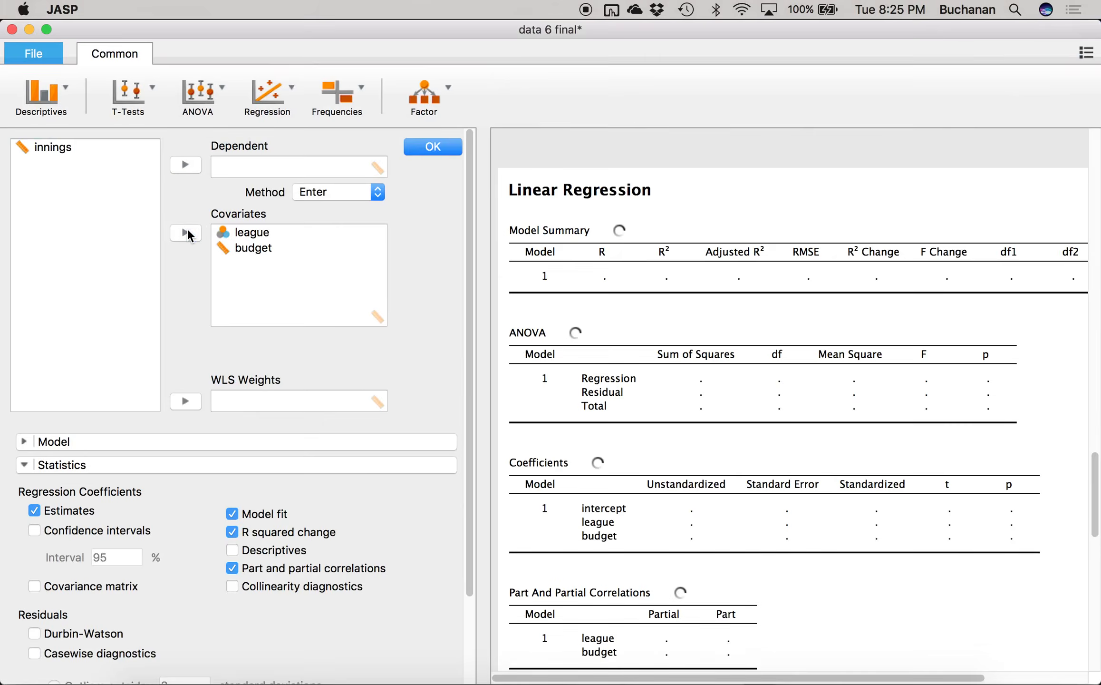
pyautogui.click(48, 147)
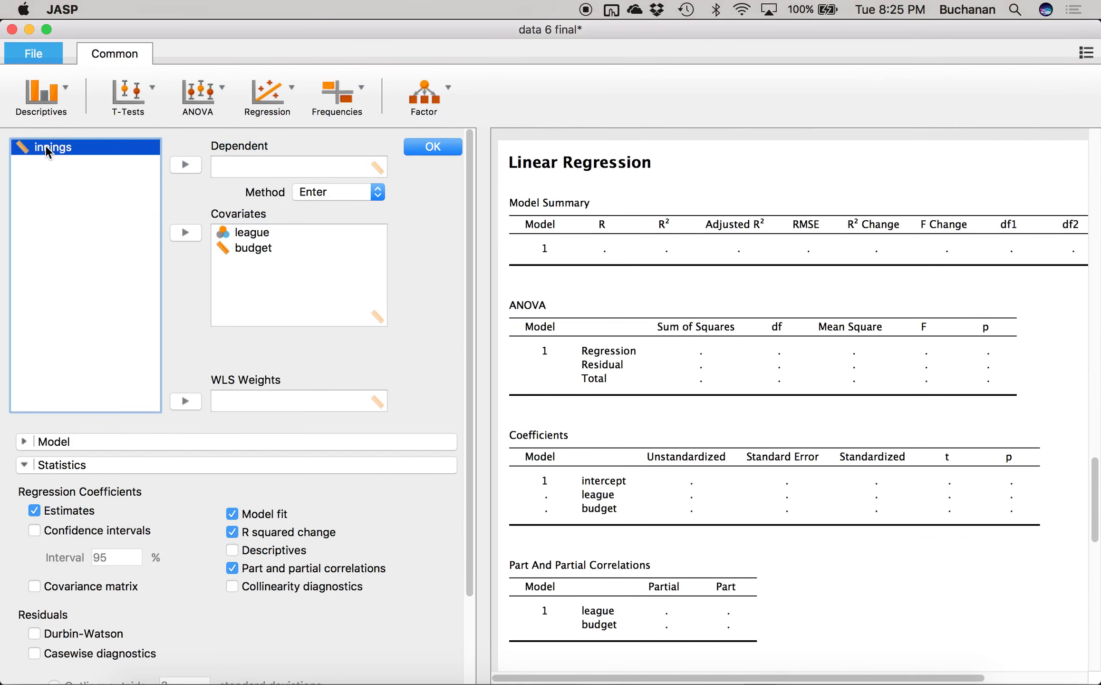
pyautogui.click(184, 165)
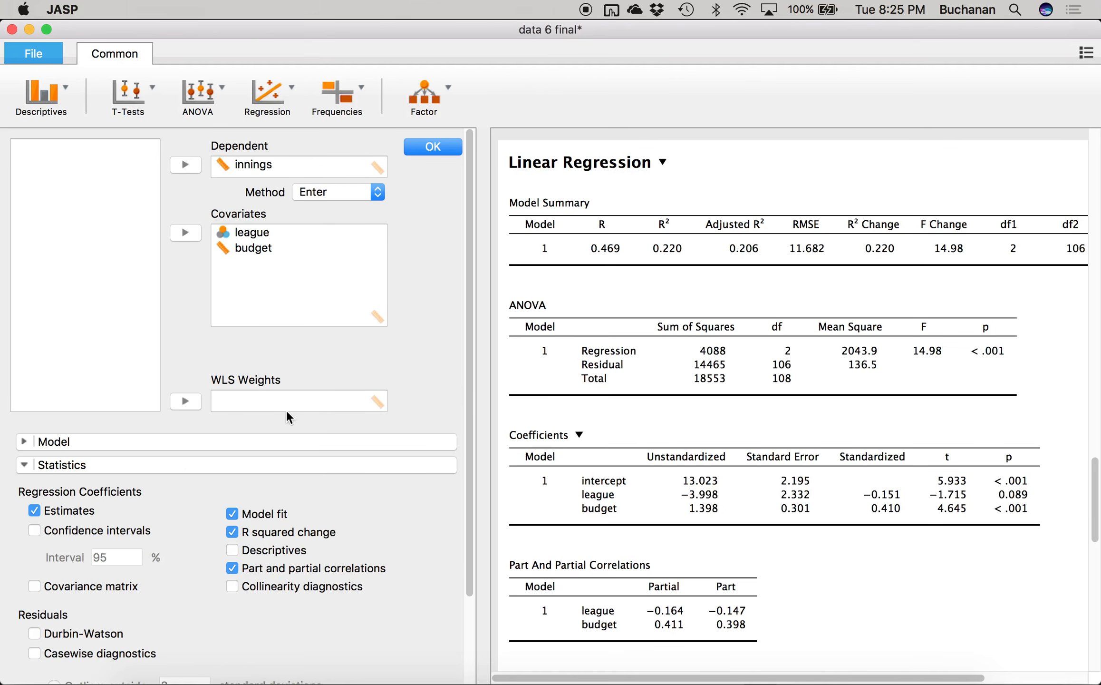
# Step: Copy the complete linear regression output and paste it below the Step 3 questions in the Word handout
pyautogui.scroll(-3, 287, 412)
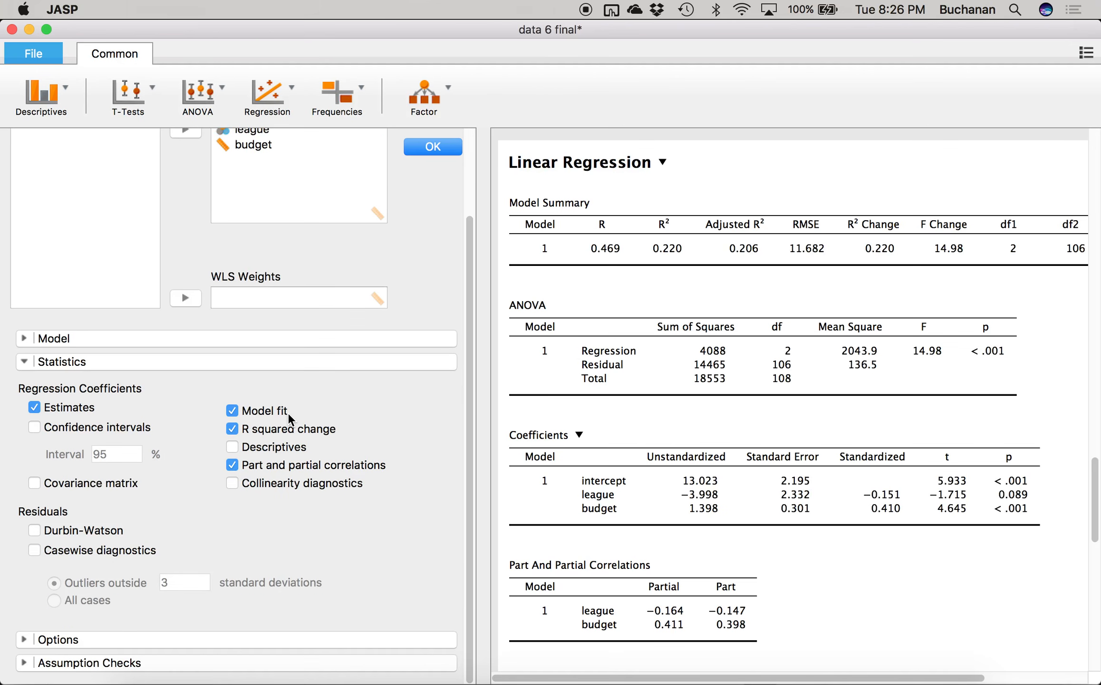
pyautogui.click(662, 162)
pyautogui.click(607, 190)
pyautogui.hotkey('ctrl', 'Up')
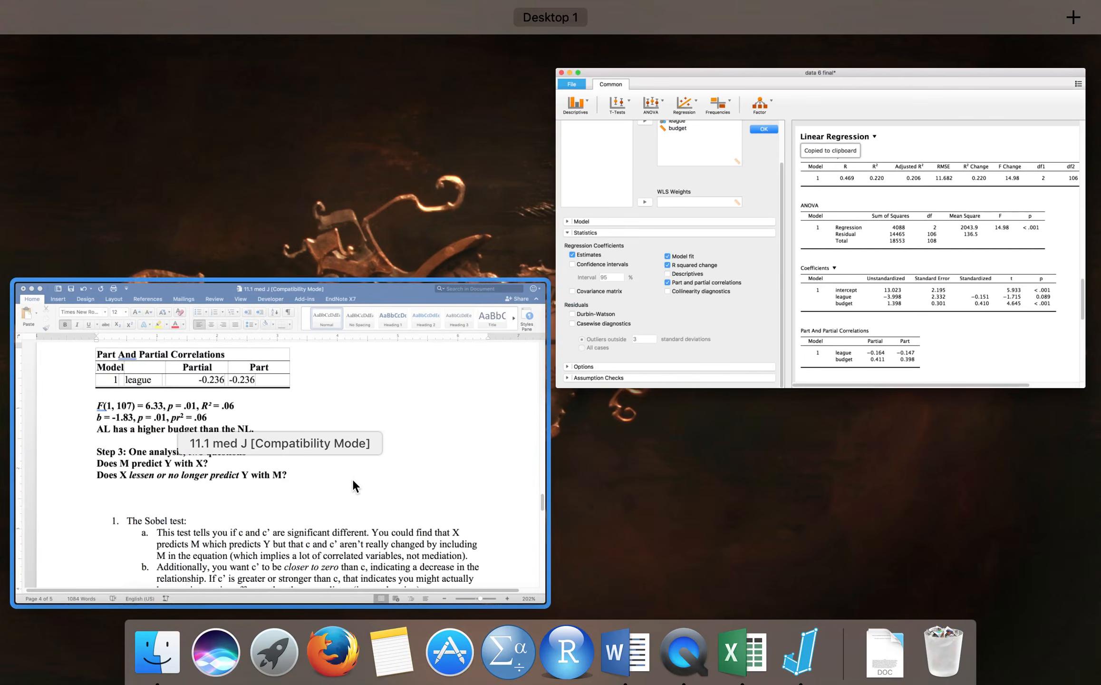
pyautogui.click(352, 478)
pyautogui.press('super+v')
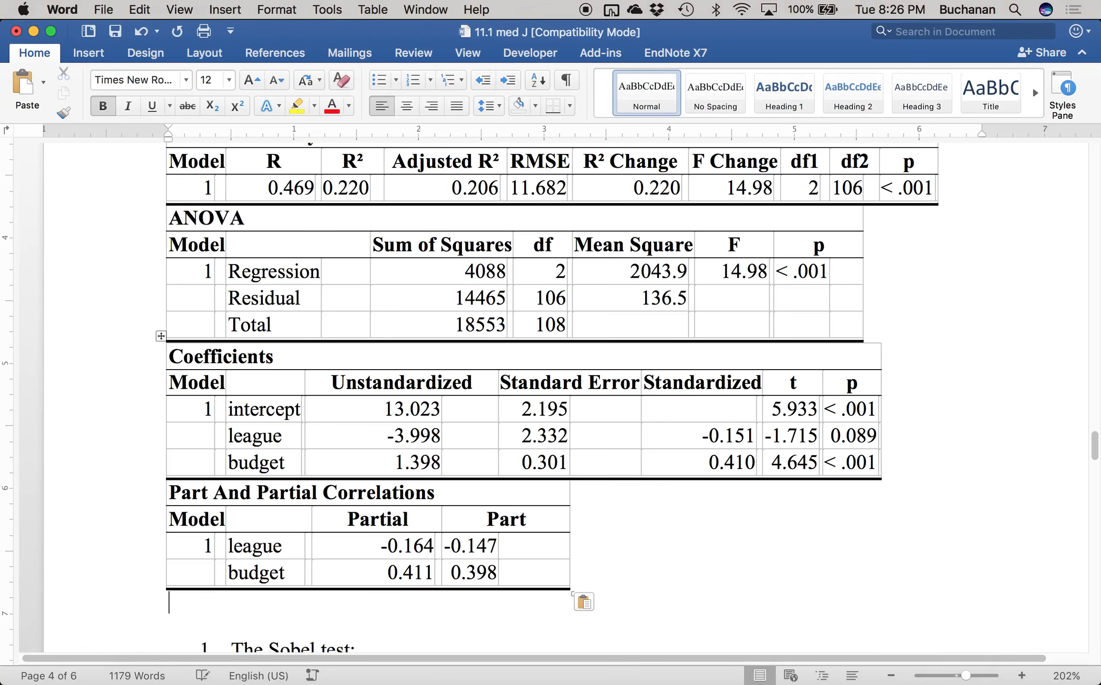
# Step: Copy Step 2's F and b result lines and paste them below the Step 3 output tables
pyautogui.scroll(5, 332, 504)
pyautogui.scroll(4, 364, 505)
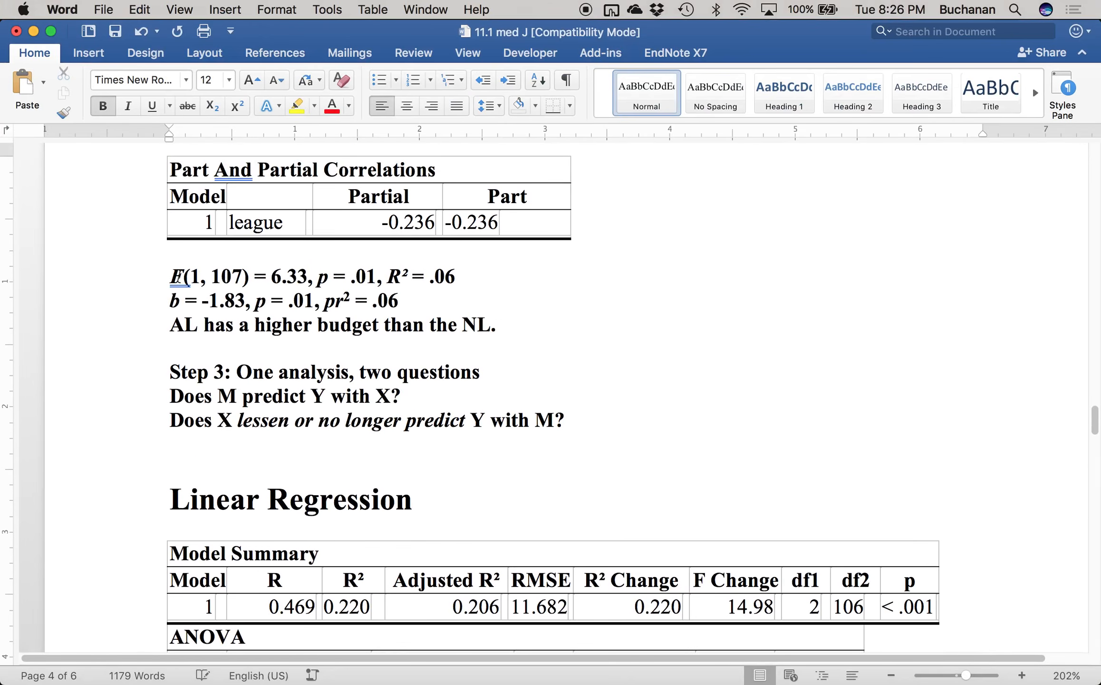
pyautogui.moveTo(172, 277); pyautogui.dragTo(454, 296)
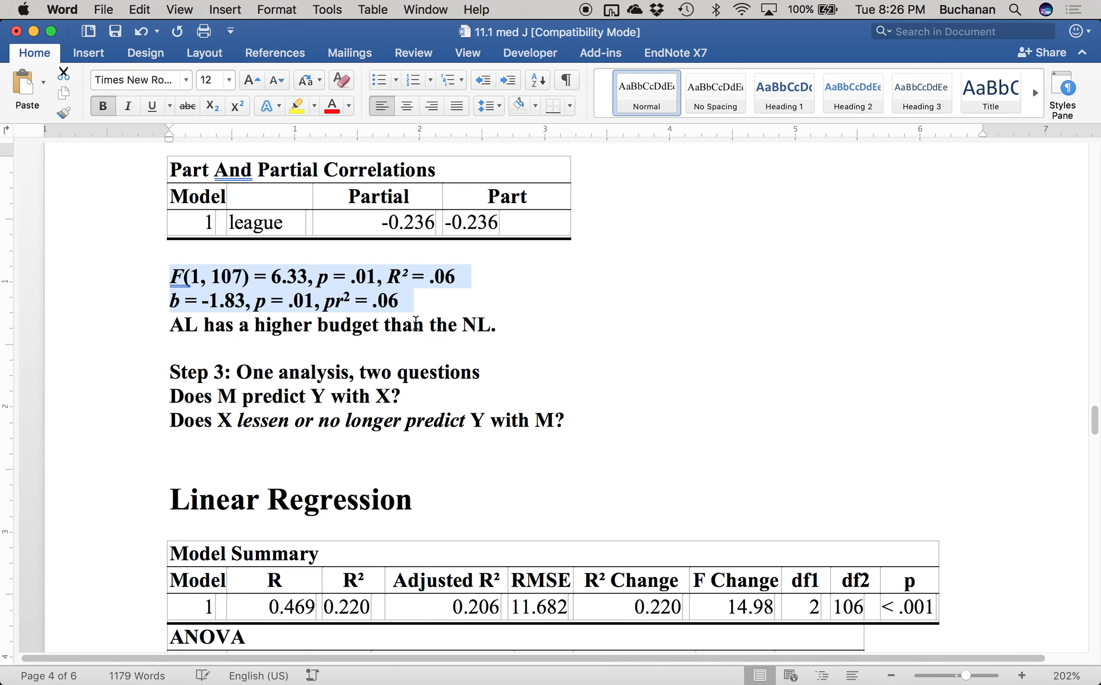
pyautogui.scroll(-16, 415, 323)
pyautogui.click(211, 353)
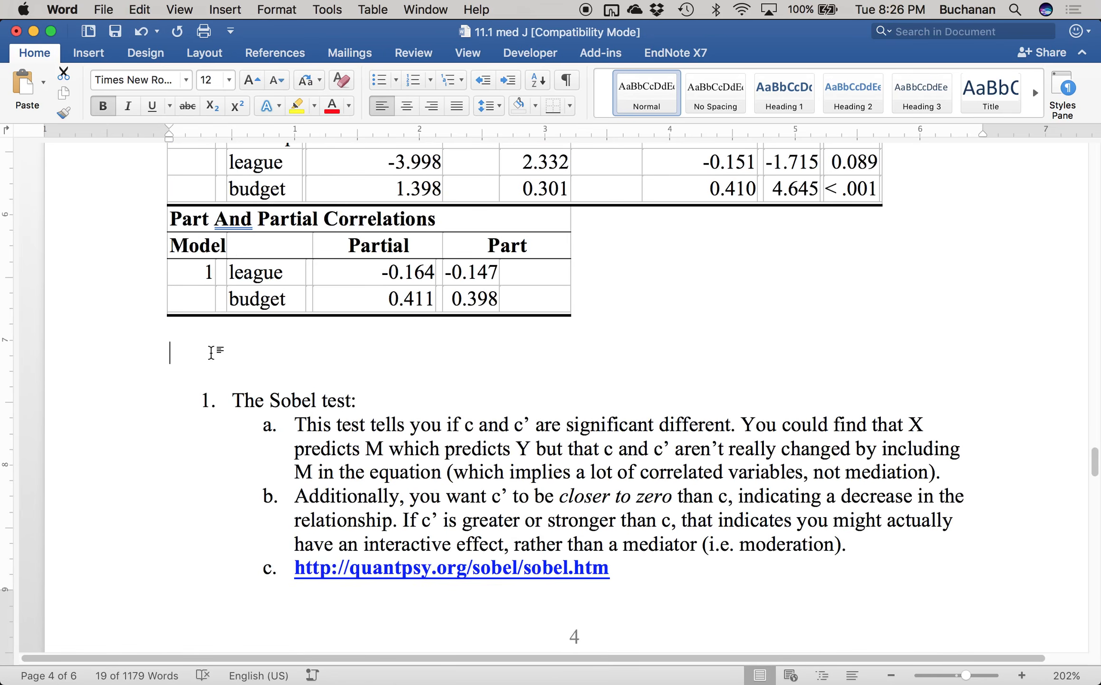
pyautogui.press('super+v')
# Step: Check the degrees of freedom in the Step 3 model summary against the F line pasted below the output tables
pyautogui.scroll(3, 250, 360)
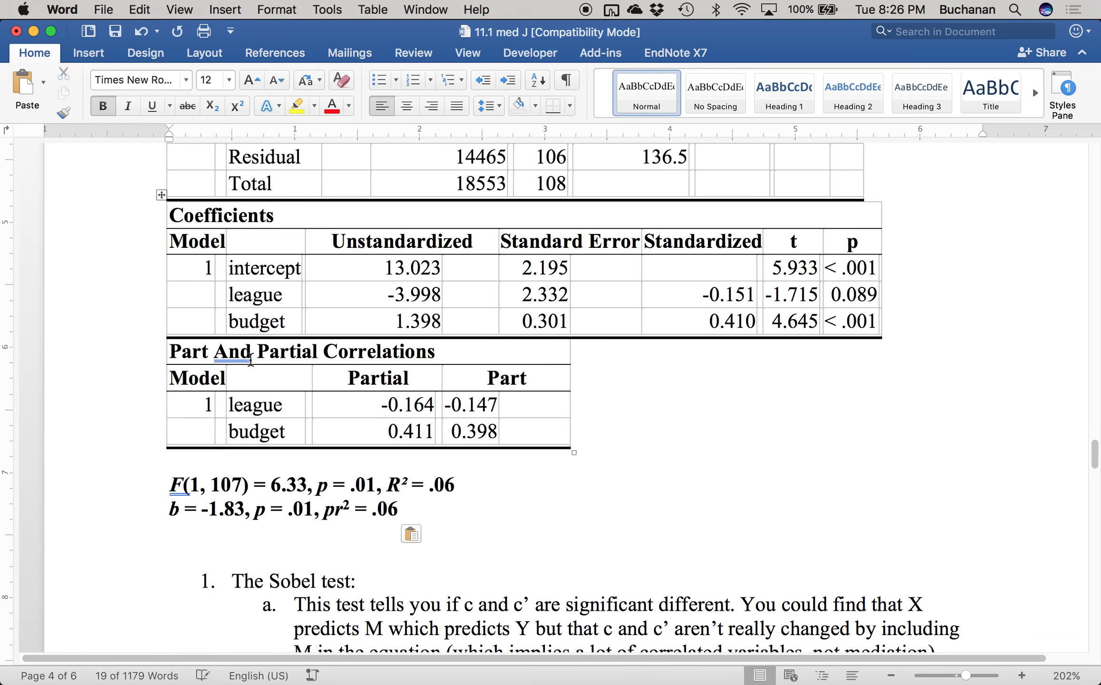
pyautogui.scroll(3, 250, 360)
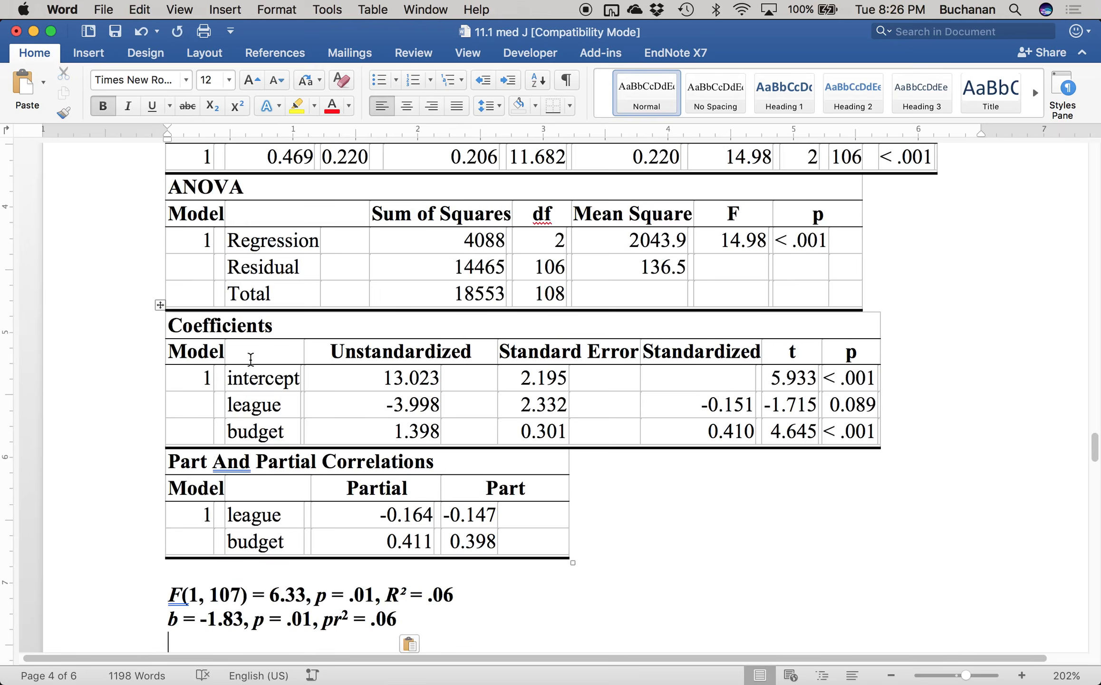
pyautogui.scroll(2, 250, 359)
pyautogui.moveTo(808, 209); pyautogui.dragTo(838, 208)
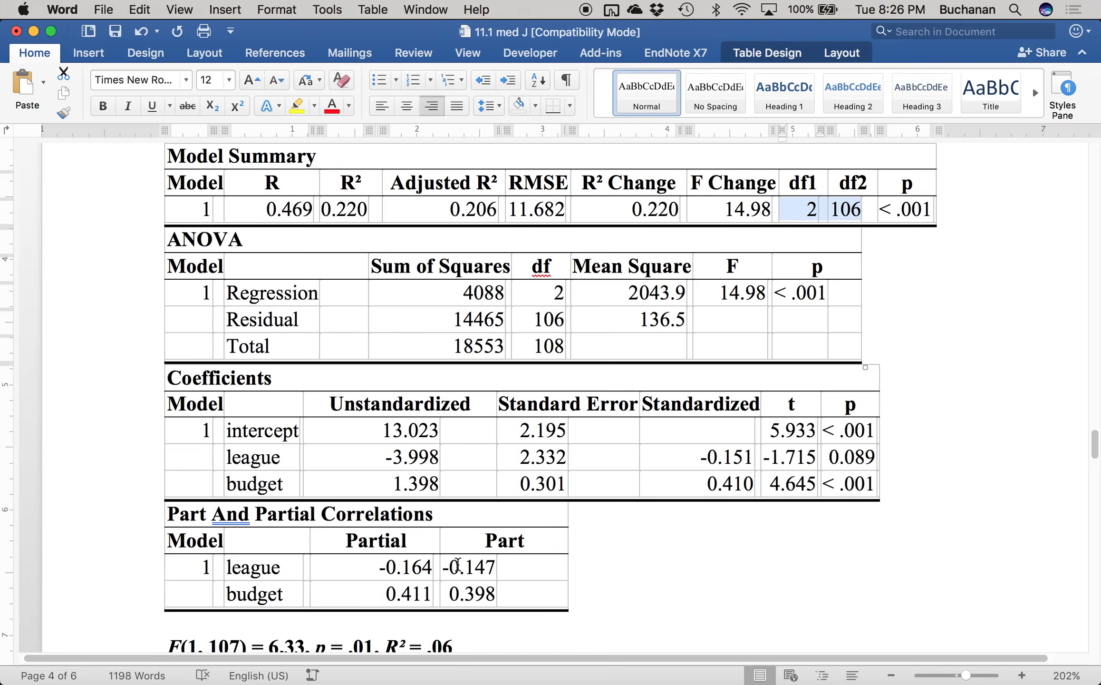
pyautogui.scroll(-5, 457, 563)
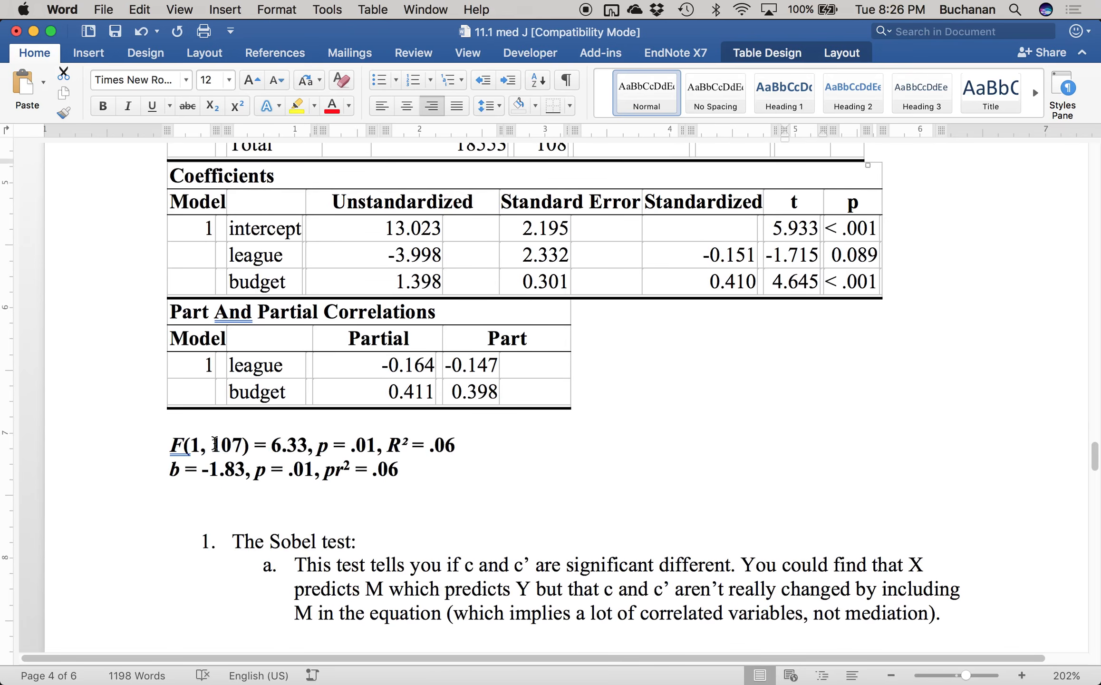
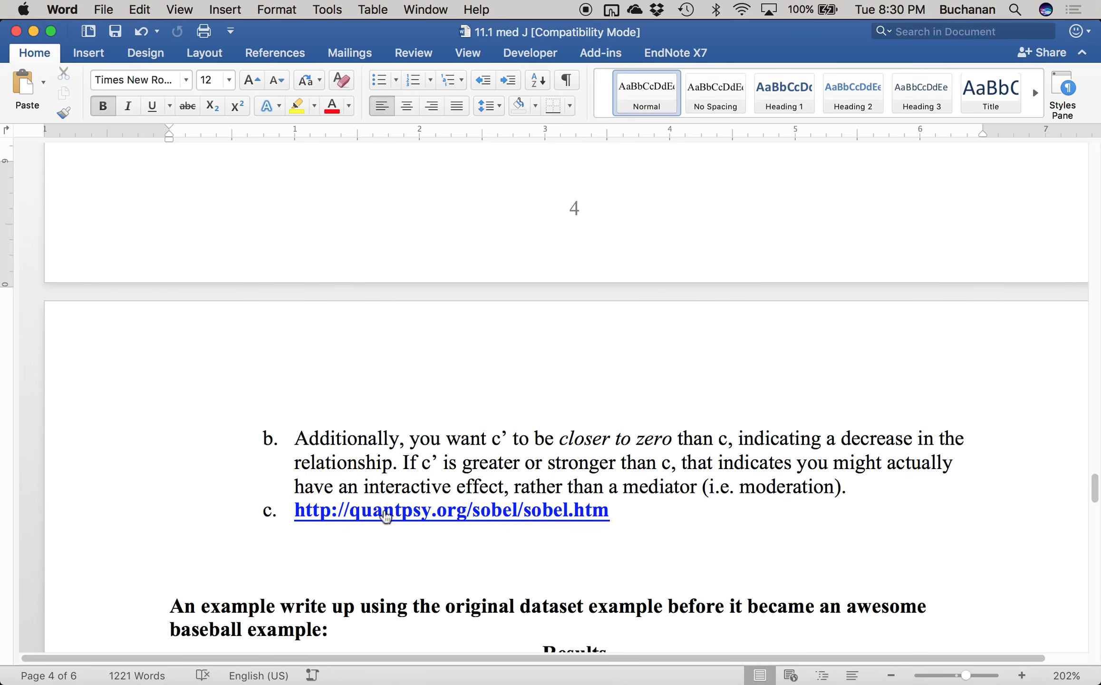
# Step: Open the handout's Sobel test link in the browser and go to the calculator's table for entering ta and tb
pyautogui.click(384, 511)
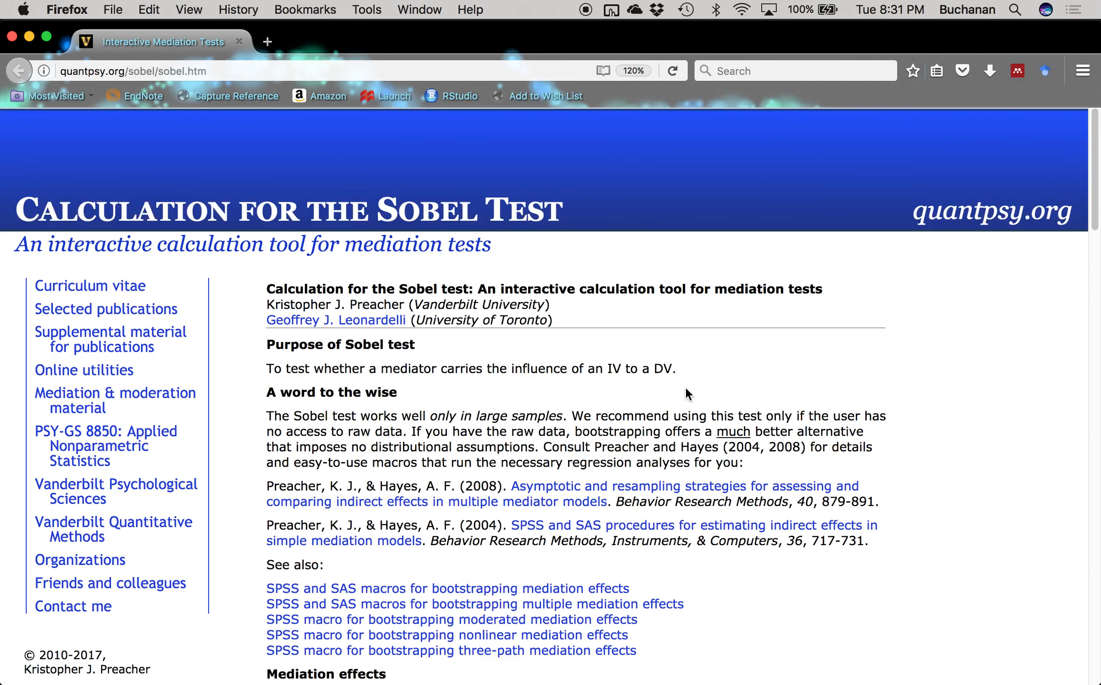
pyautogui.scroll(-5, 685, 386)
pyautogui.scroll(-15, 686, 387)
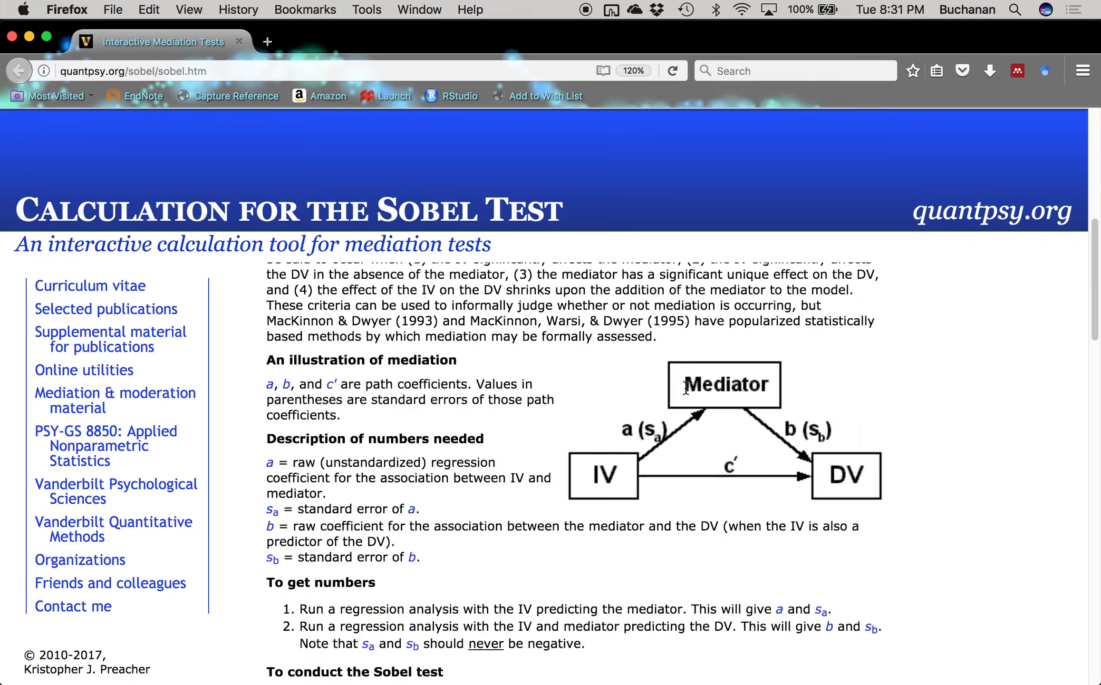
pyautogui.scroll(-5, 685, 387)
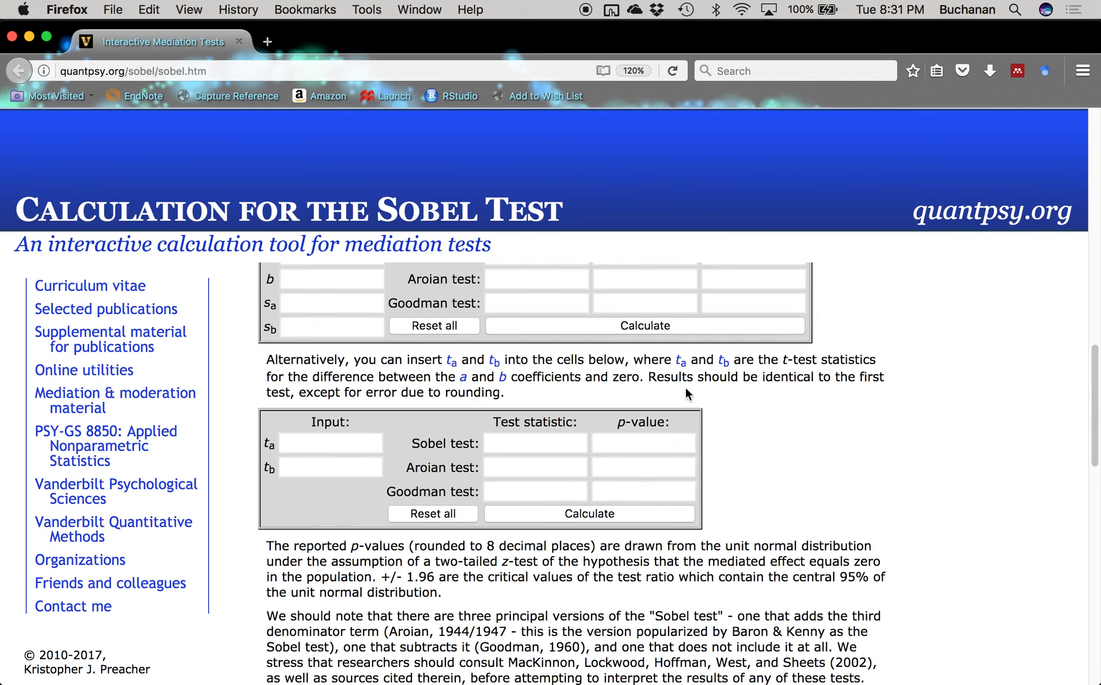
pyautogui.scroll(4, 685, 393)
pyautogui.scroll(-1, 686, 388)
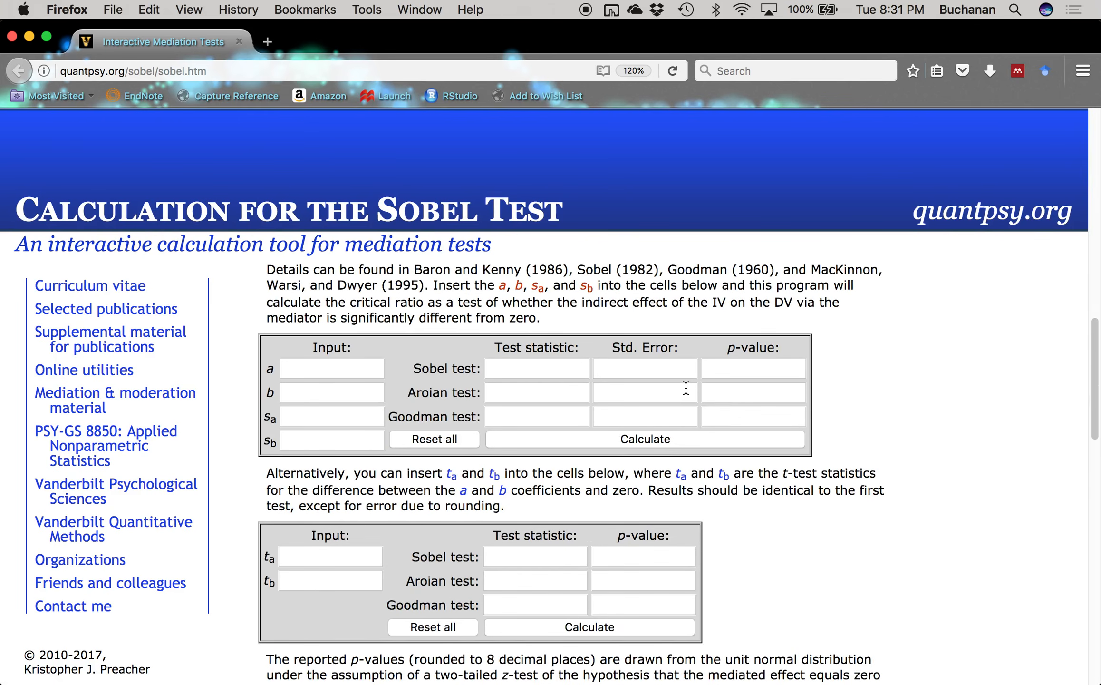
pyautogui.scroll(-4, 686, 388)
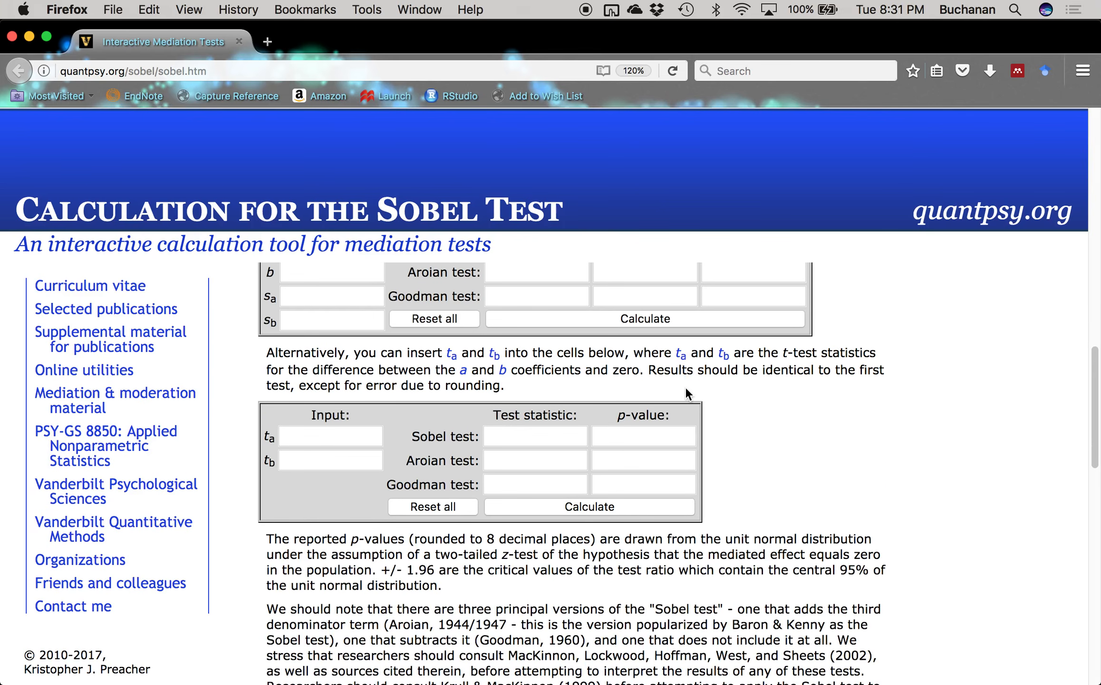
pyautogui.click(284, 437)
pyautogui.scroll(3, 298, 485)
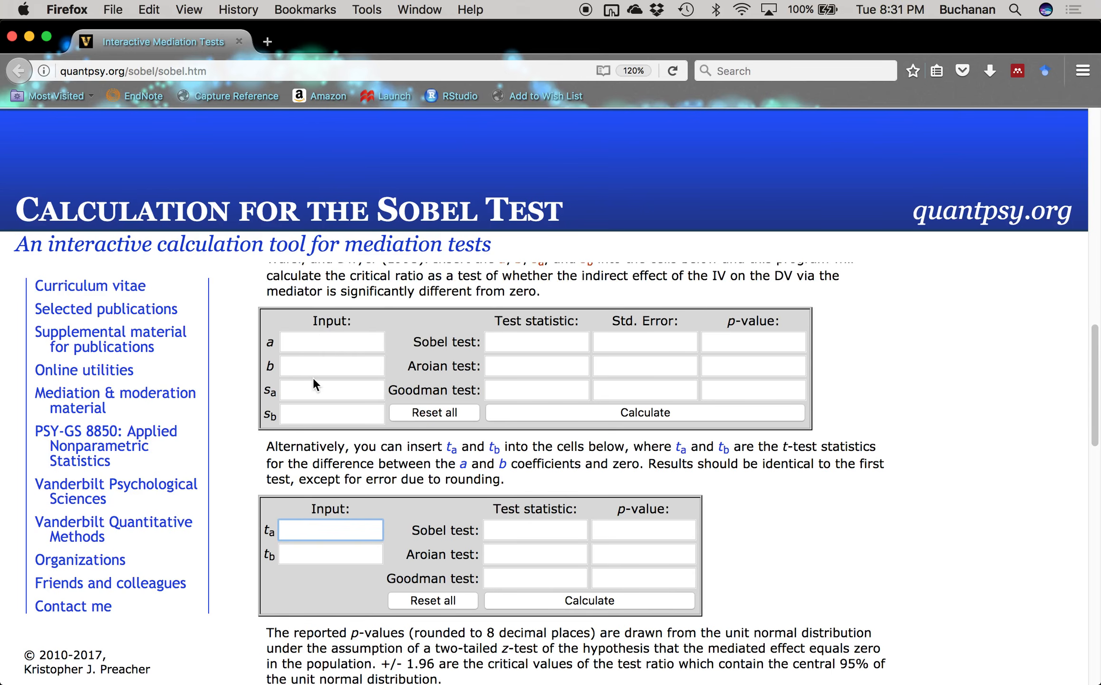
# Step: Look over the Step 3 results in the Word handout and return to the Sobel test calculator in Firefox
pyautogui.hotkey('ctrl', 'Up')
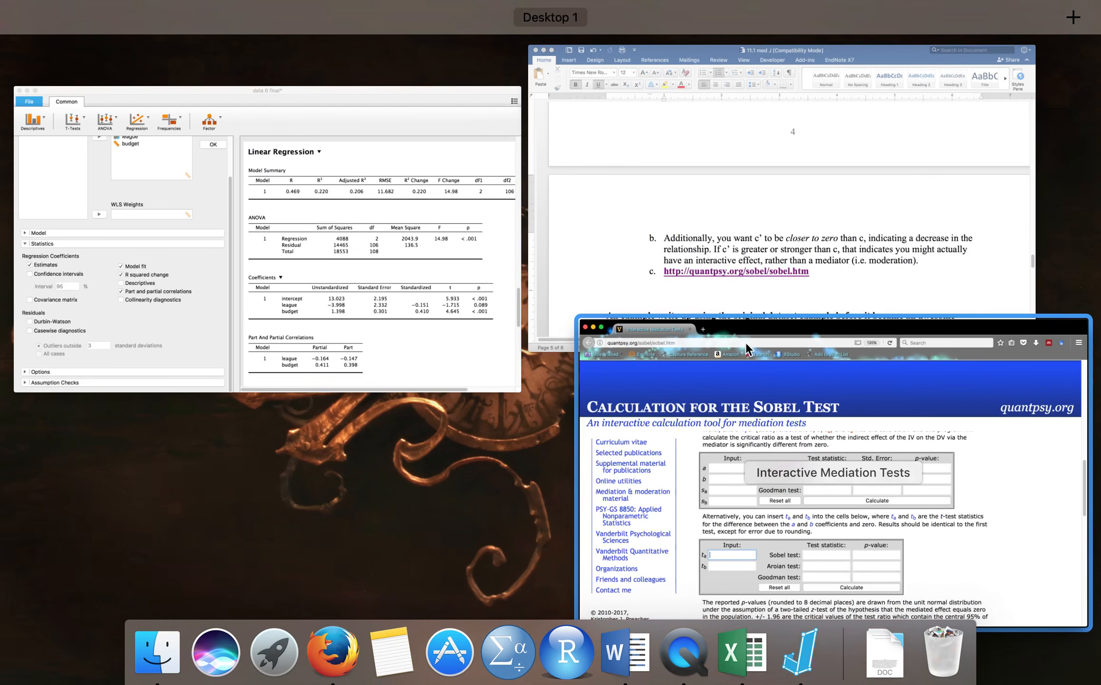
pyautogui.click(814, 212)
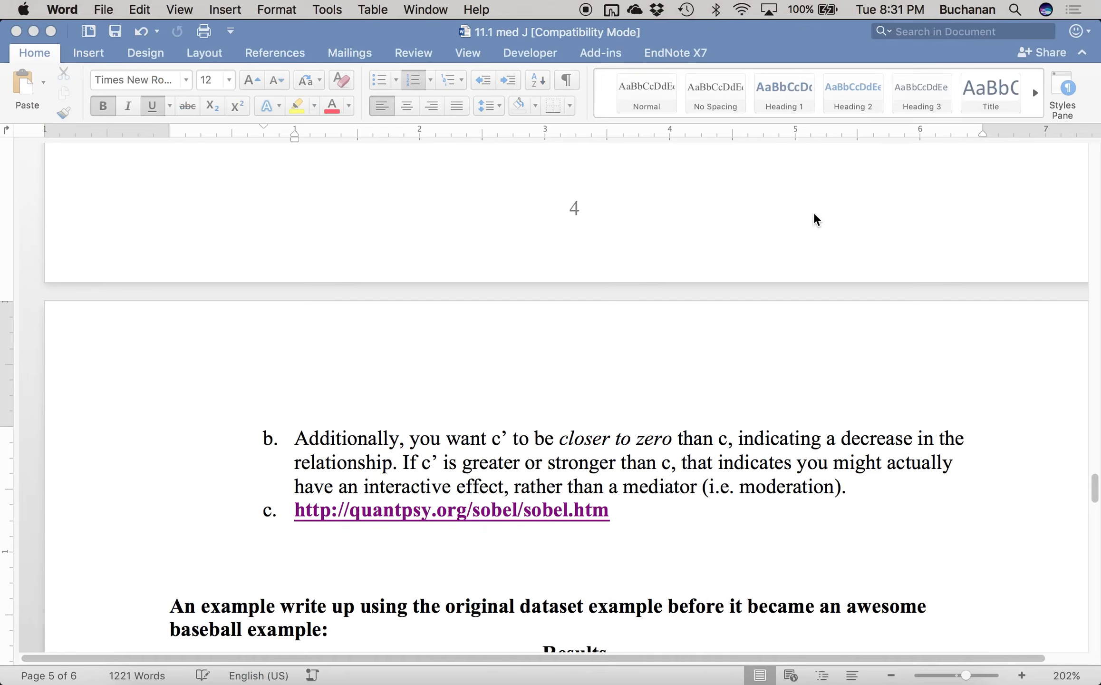
pyautogui.scroll(6, 717, 272)
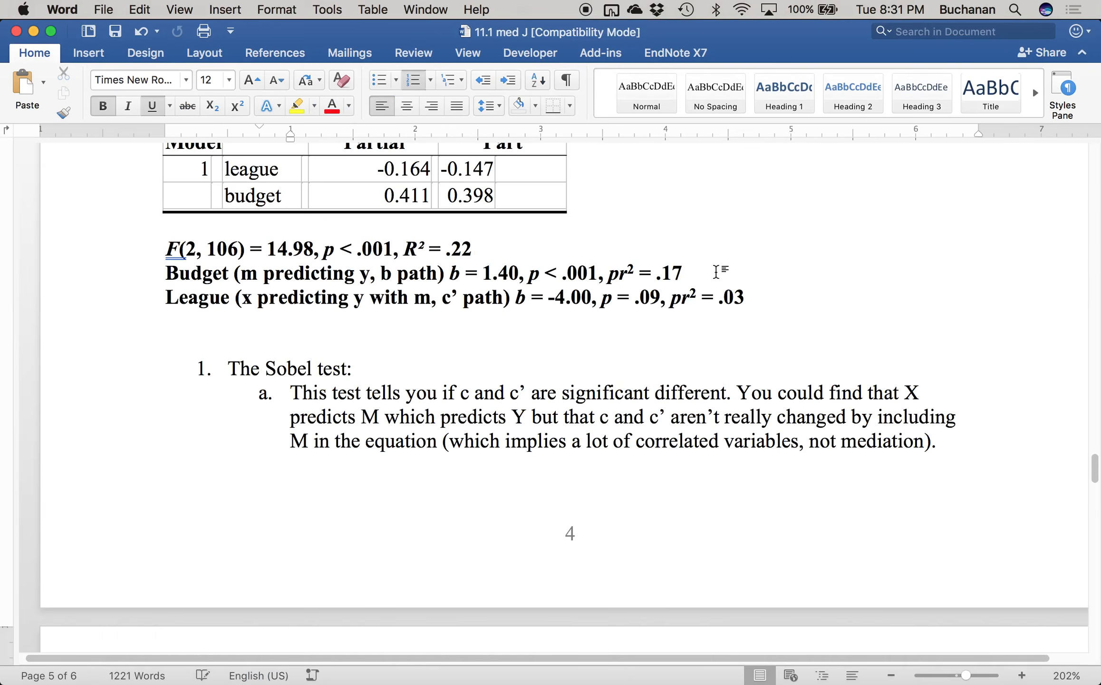
pyautogui.scroll(2, 716, 272)
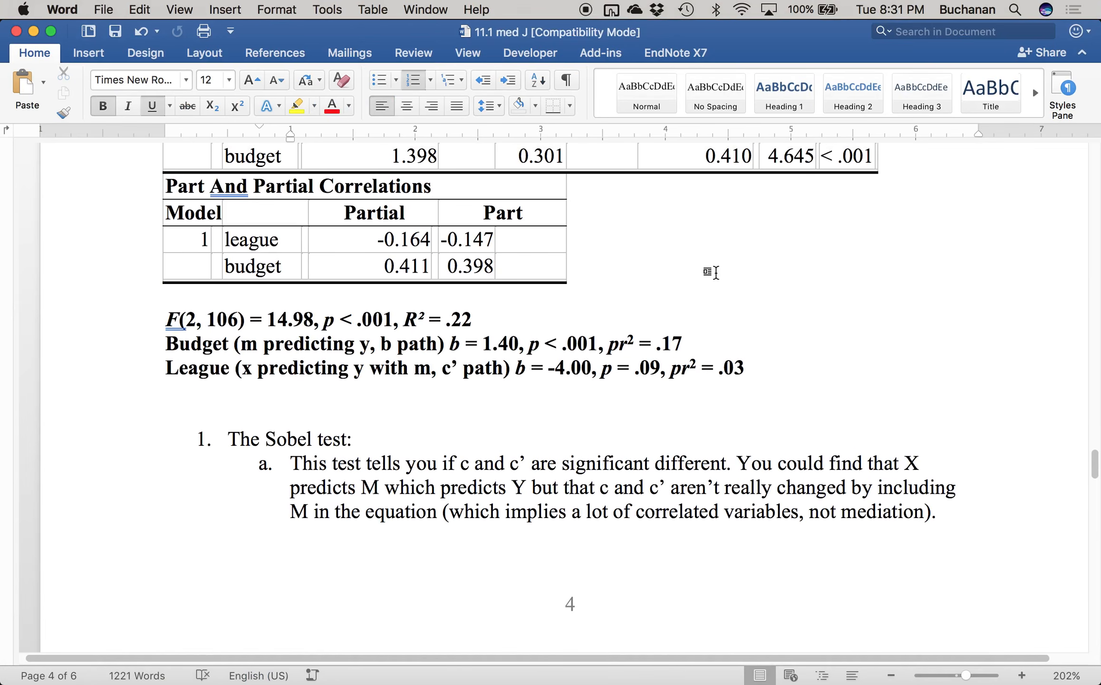
pyautogui.hotkey('ctrl', 'Up')
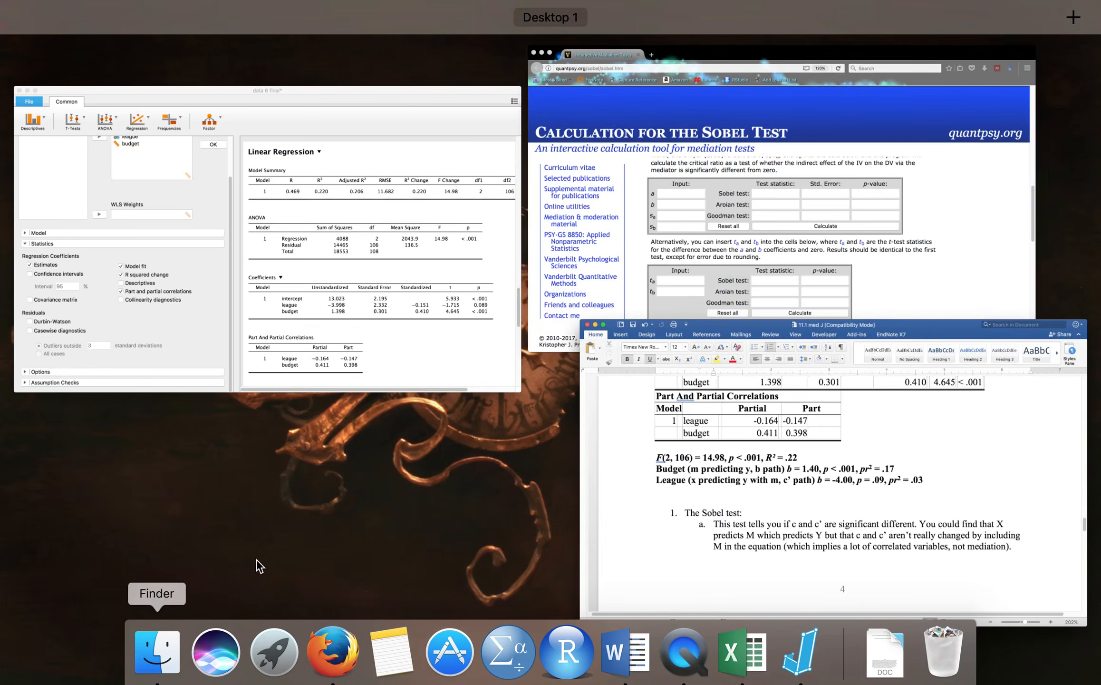
pyautogui.click(582, 233)
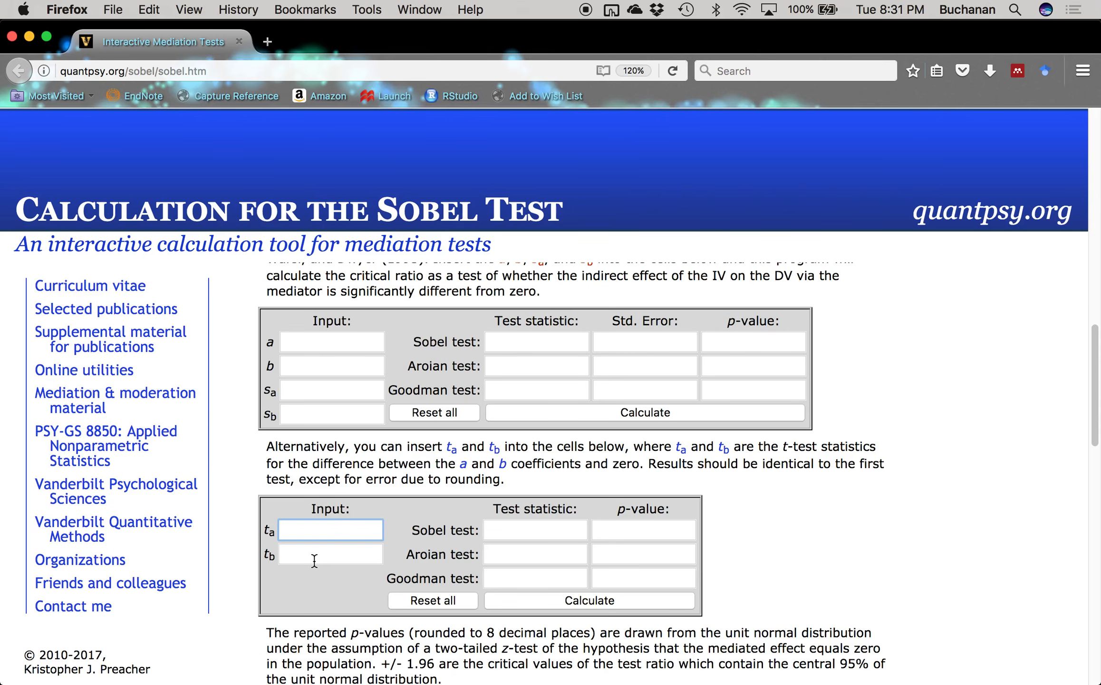
# Step: Switch to Word and examine the regression output of Steps 1 to 3 to identify the analysis giving the a path
pyautogui.hotkey('ctrl', 'Up')
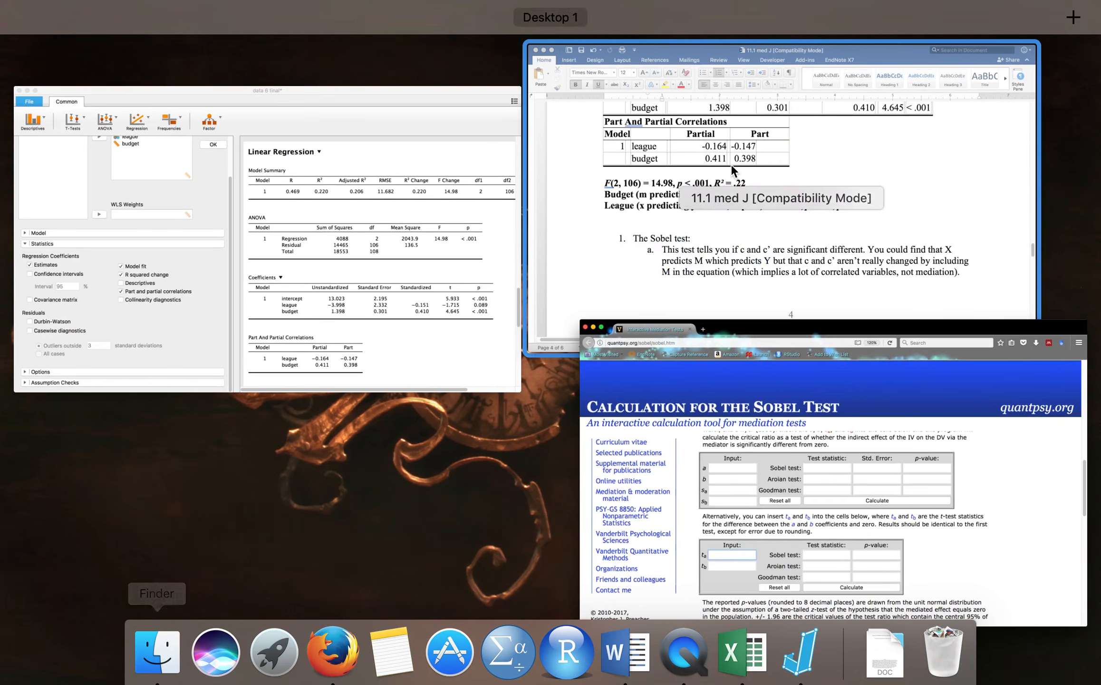
pyautogui.click(716, 164)
pyautogui.scroll(15, 601, 283)
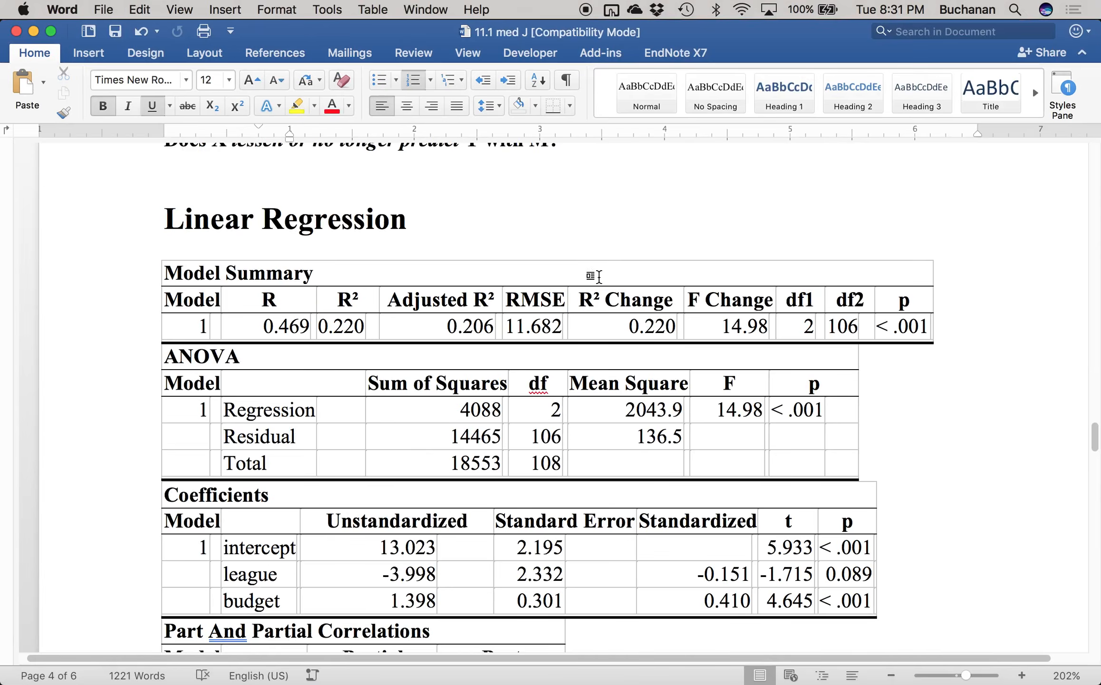
pyautogui.scroll(5, 594, 277)
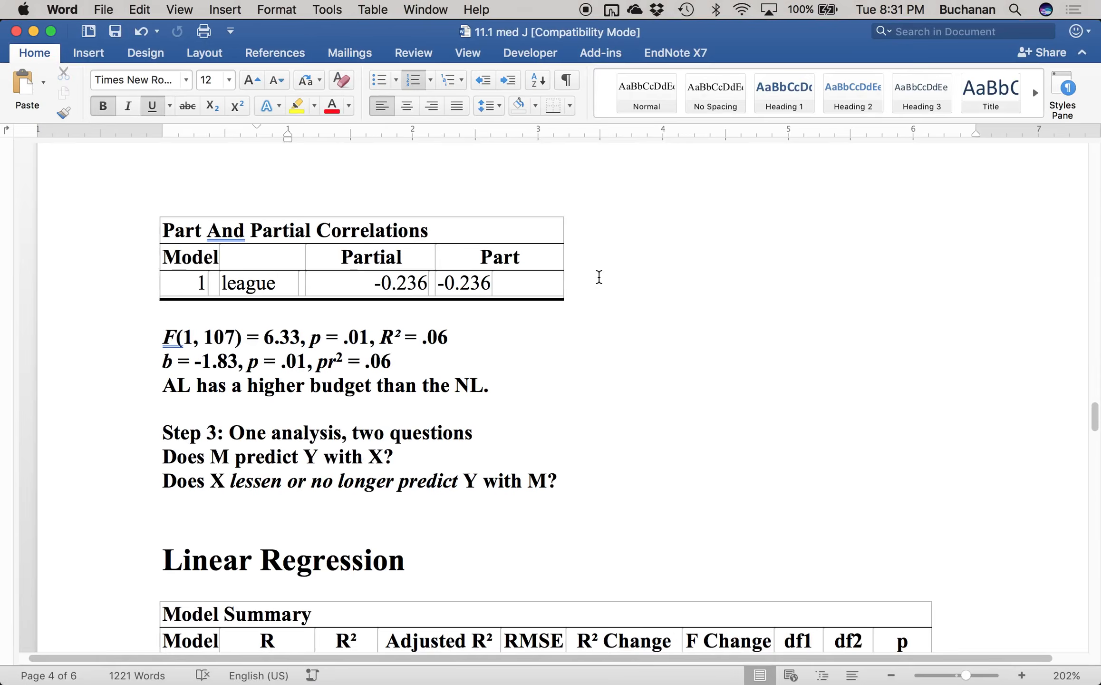
pyautogui.scroll(20, 604, 282)
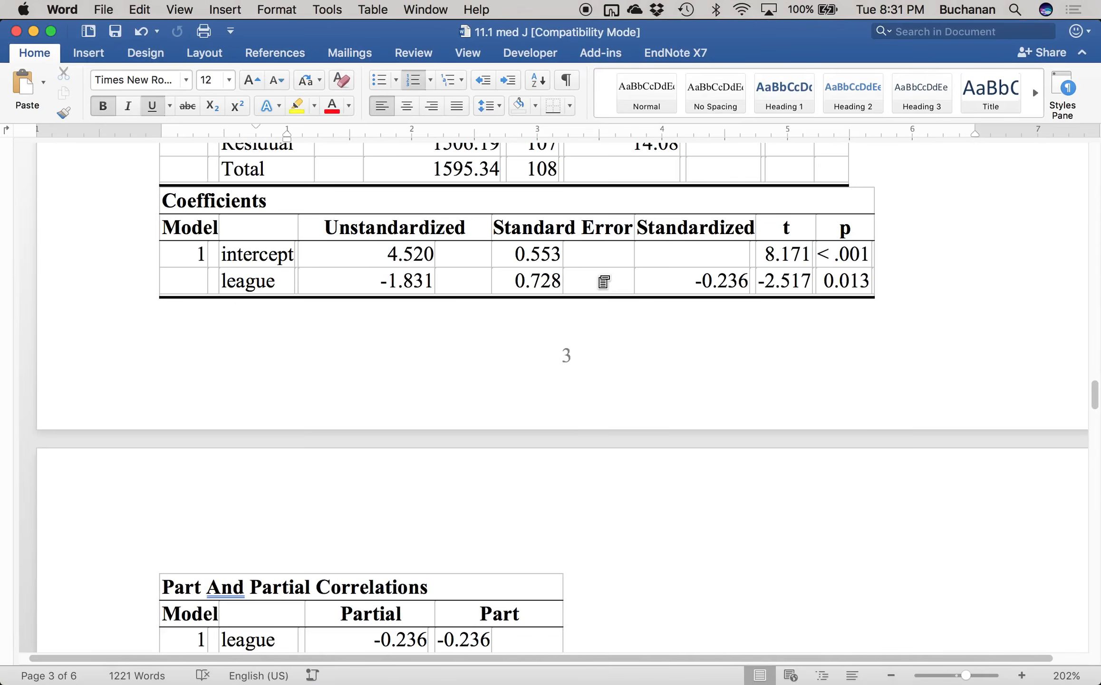
pyautogui.scroll(10, 599, 277)
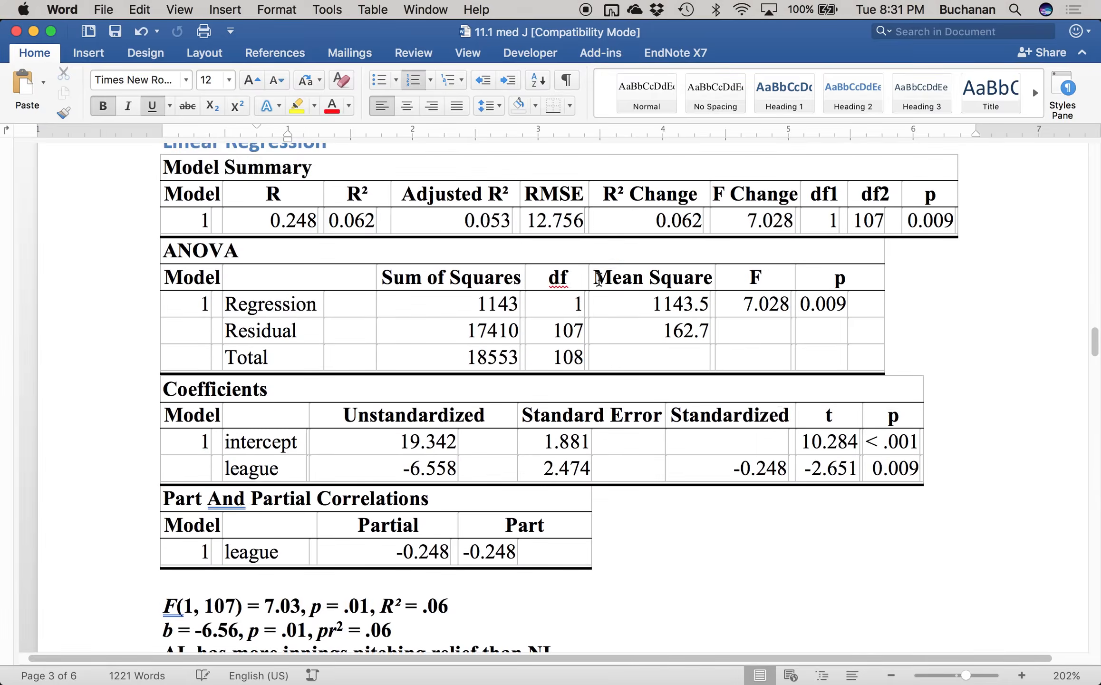
pyautogui.scroll(-20, 597, 283)
pyautogui.scroll(-5, 596, 288)
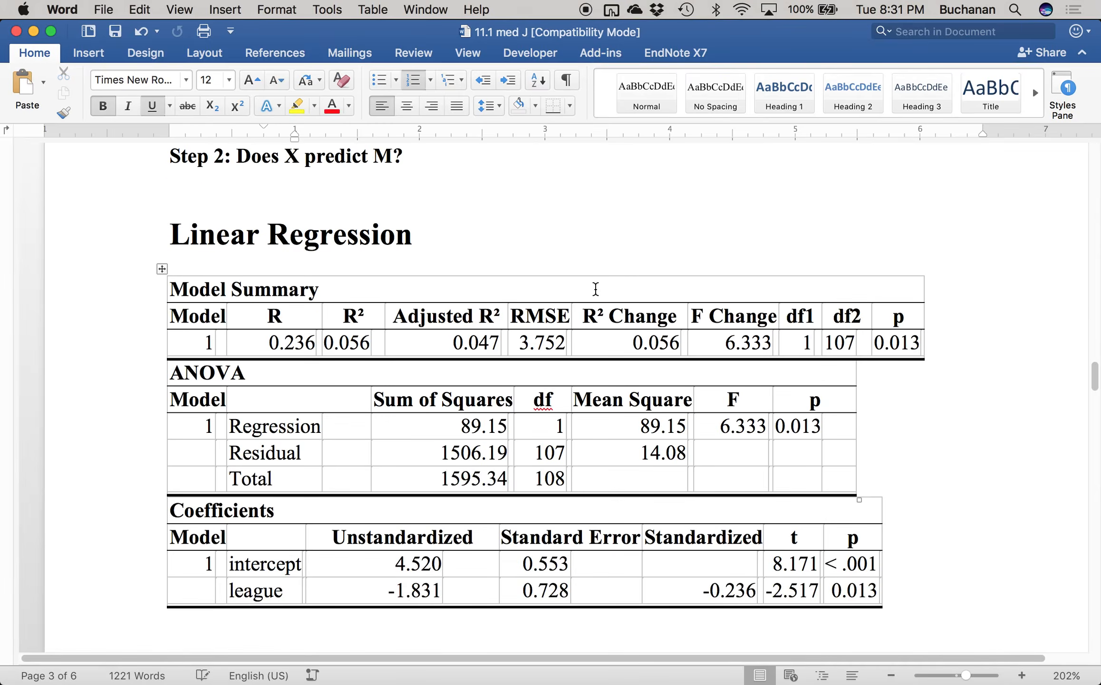
pyautogui.scroll(-15, 595, 289)
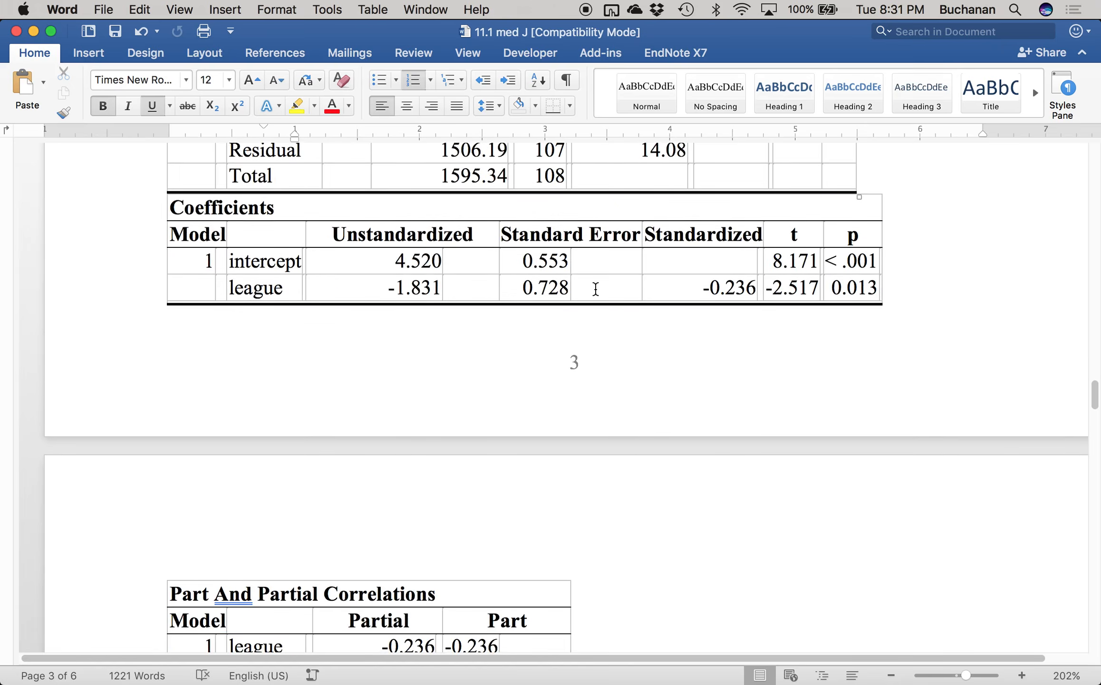
pyautogui.scroll(-2, 600, 294)
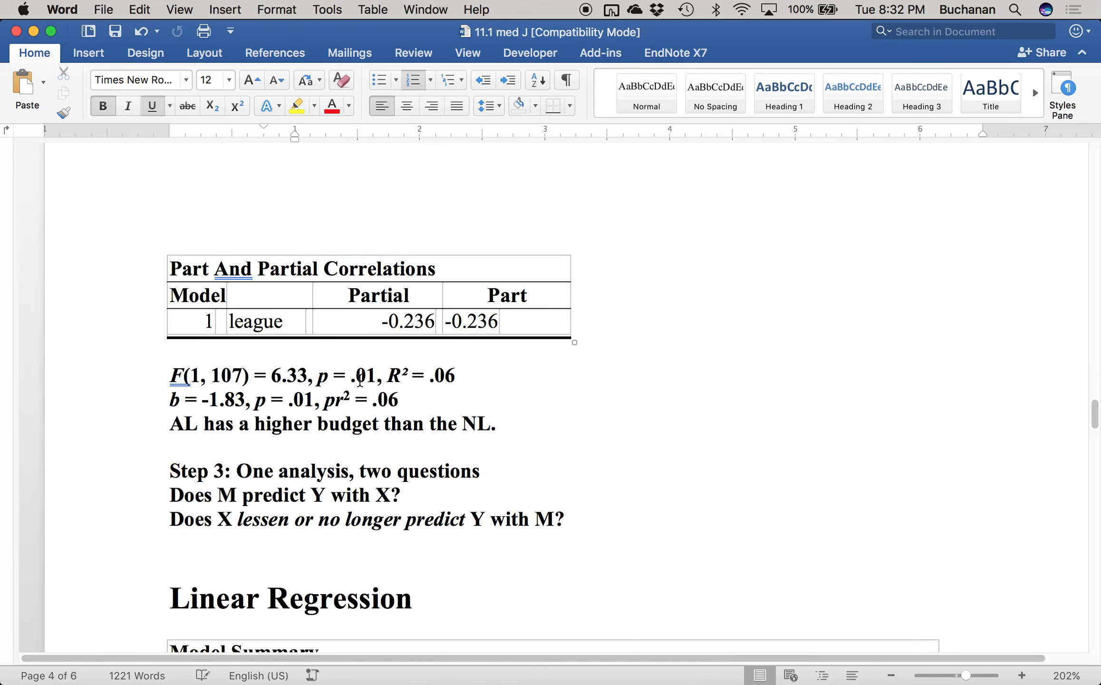
pyautogui.scroll(6, 324, 382)
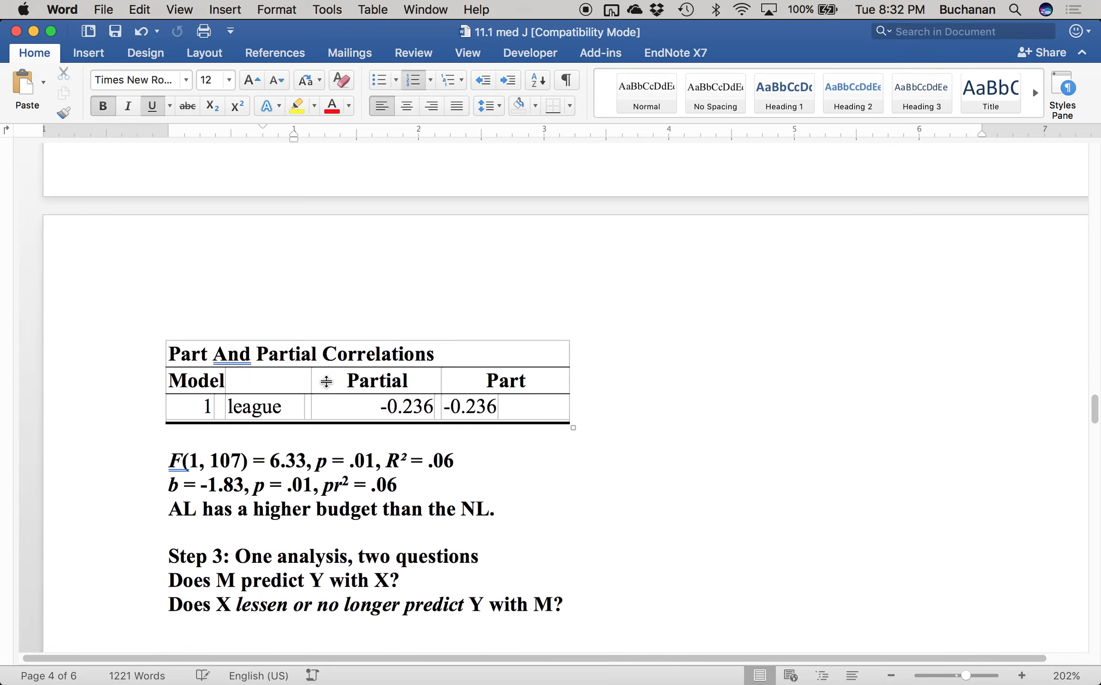
pyautogui.scroll(-4, 331, 387)
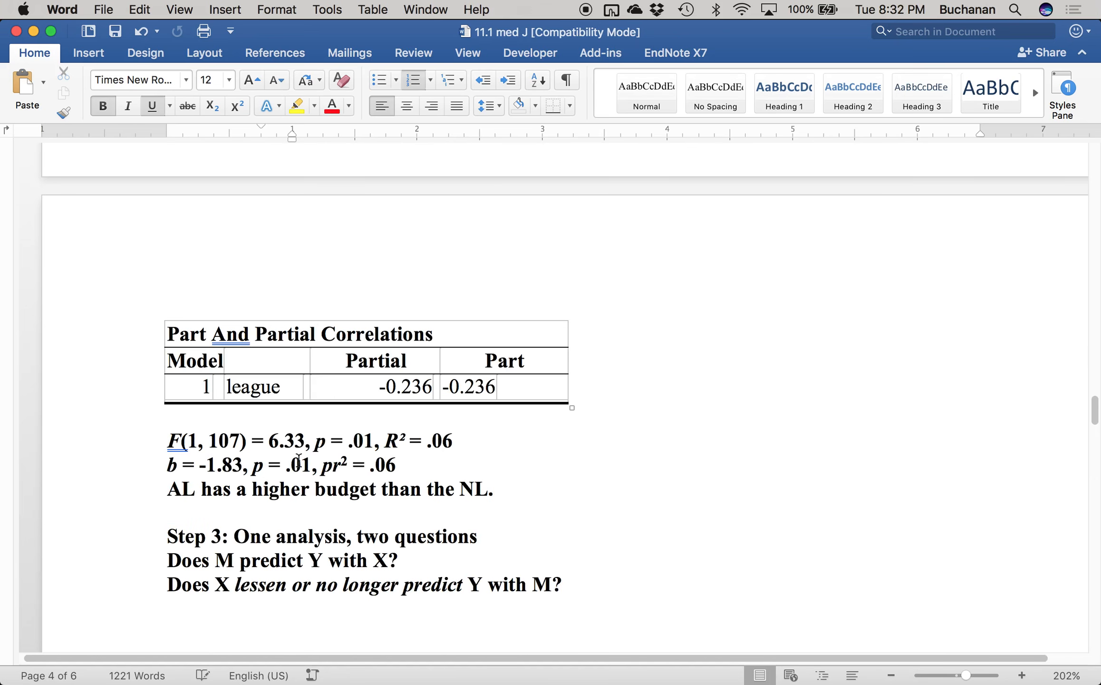
pyautogui.click(255, 464)
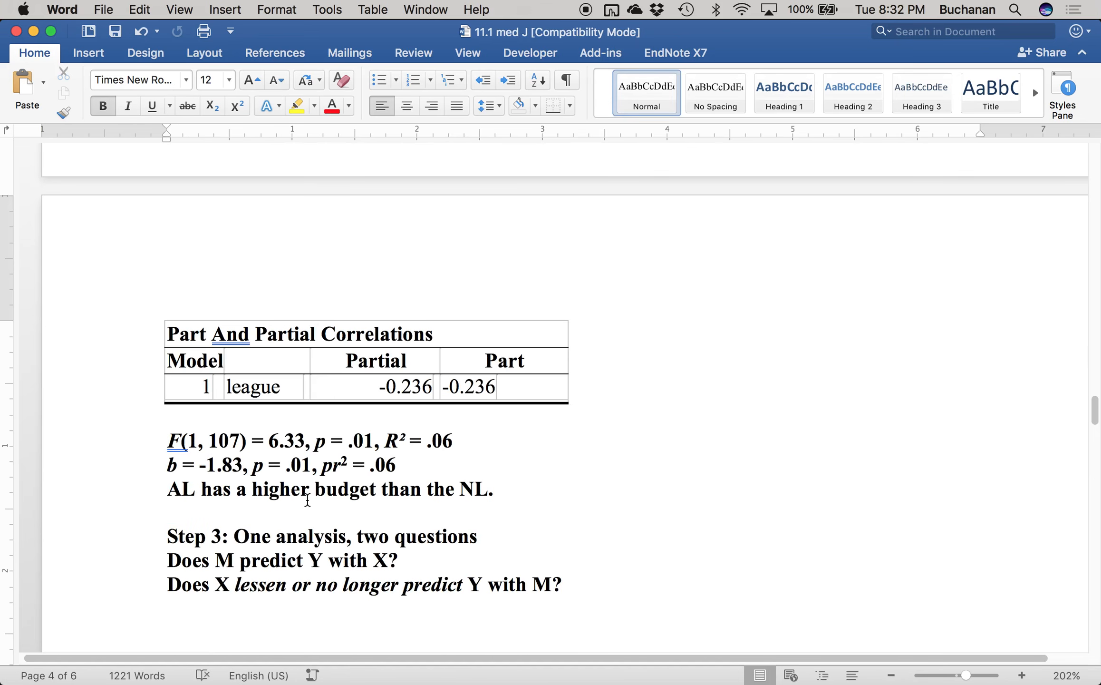
# Step: Copy league's t value, -2.517, from the Step 2 Coefficients table and paste it as ta in the Firefox Sobel calculator
pyautogui.scroll(15, 308, 499)
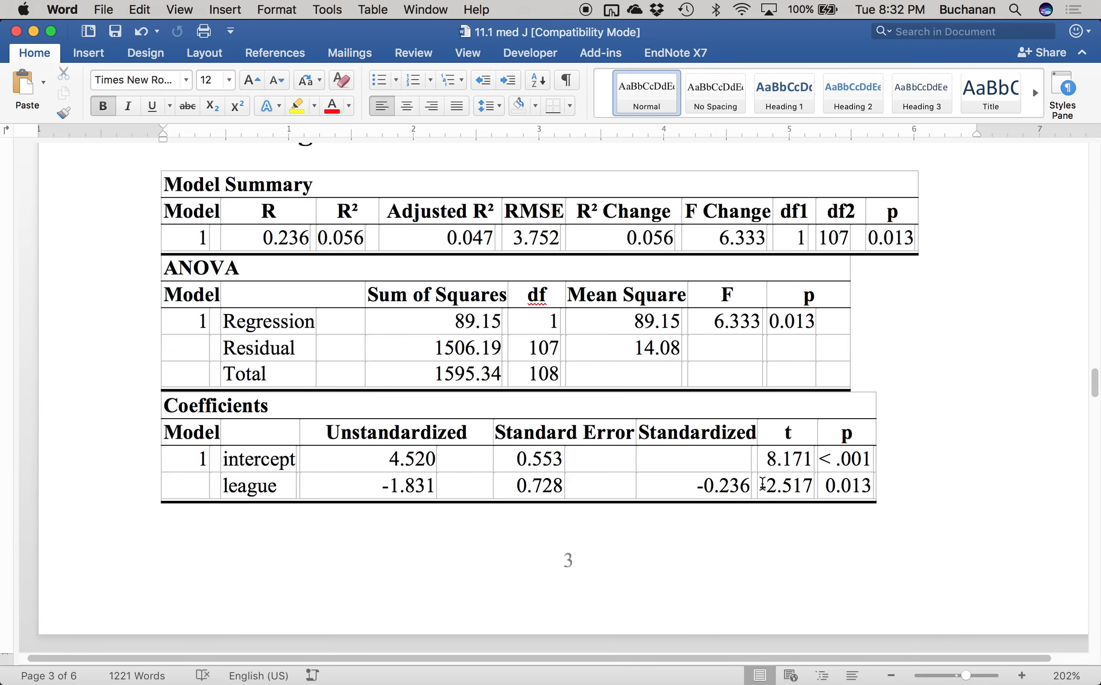
pyautogui.moveTo(762, 484); pyautogui.dragTo(811, 486)
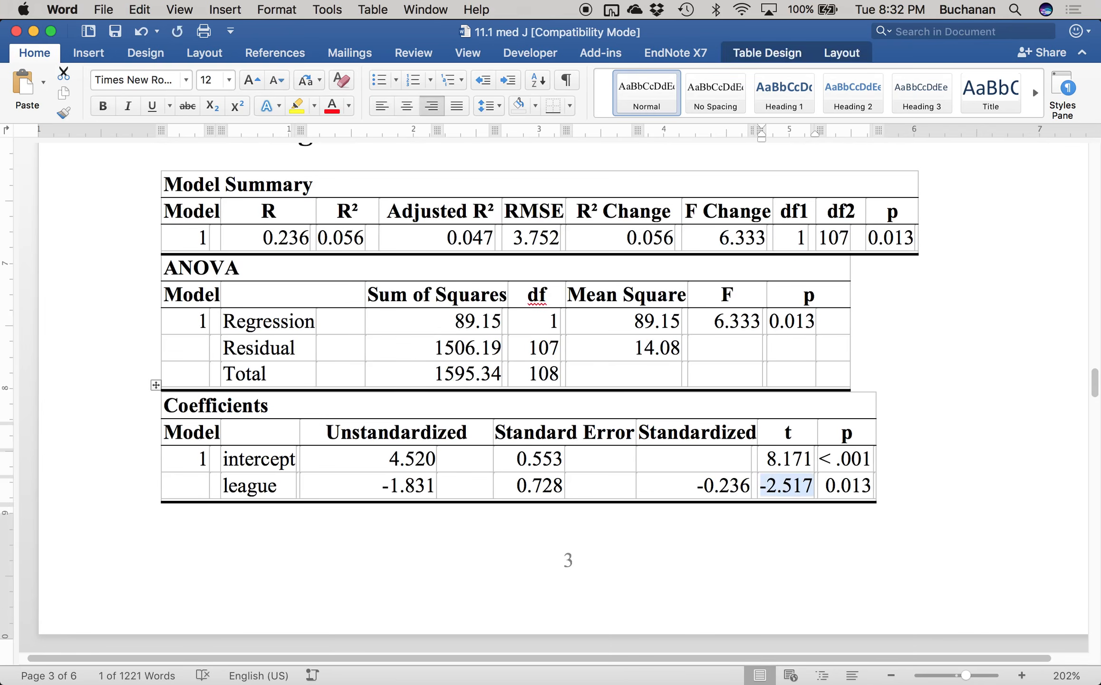
pyautogui.hotkey('ctrl', 'Up')
pyautogui.click(625, 255)
pyautogui.click(335, 529)
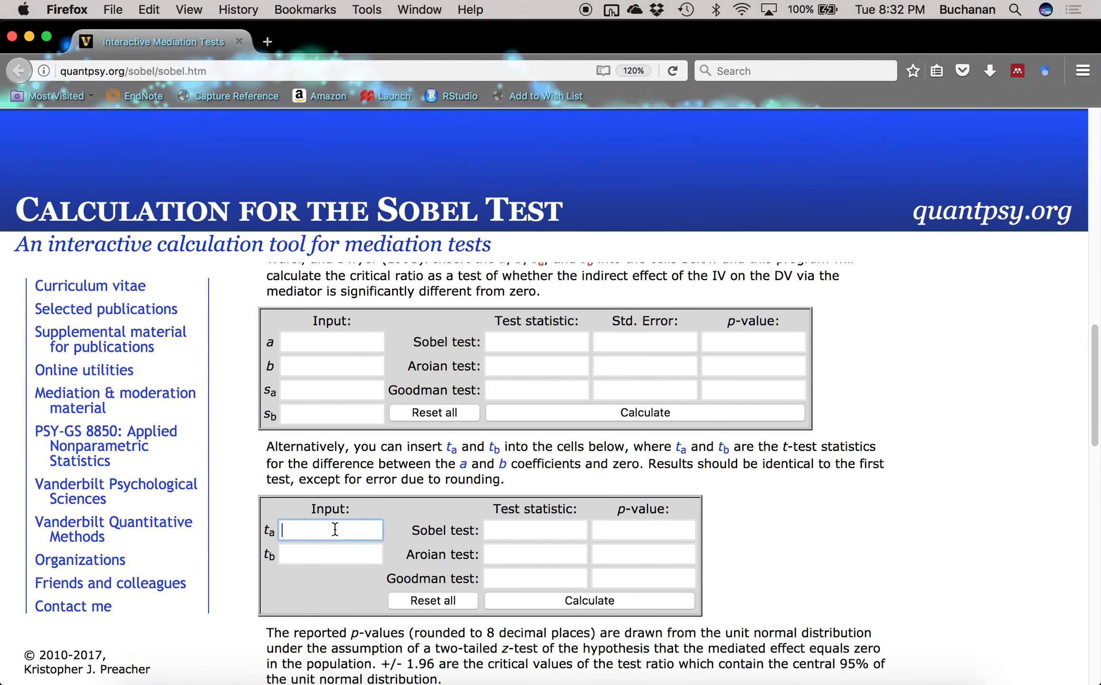
pyautogui.press('super+v')
# Step: Copy budget's t value, 4.645, from the Step 3 Coefficients table in Word and paste it as tb in the Firefox Sobel calculator
pyautogui.hotkey('ctrl', 'Up')
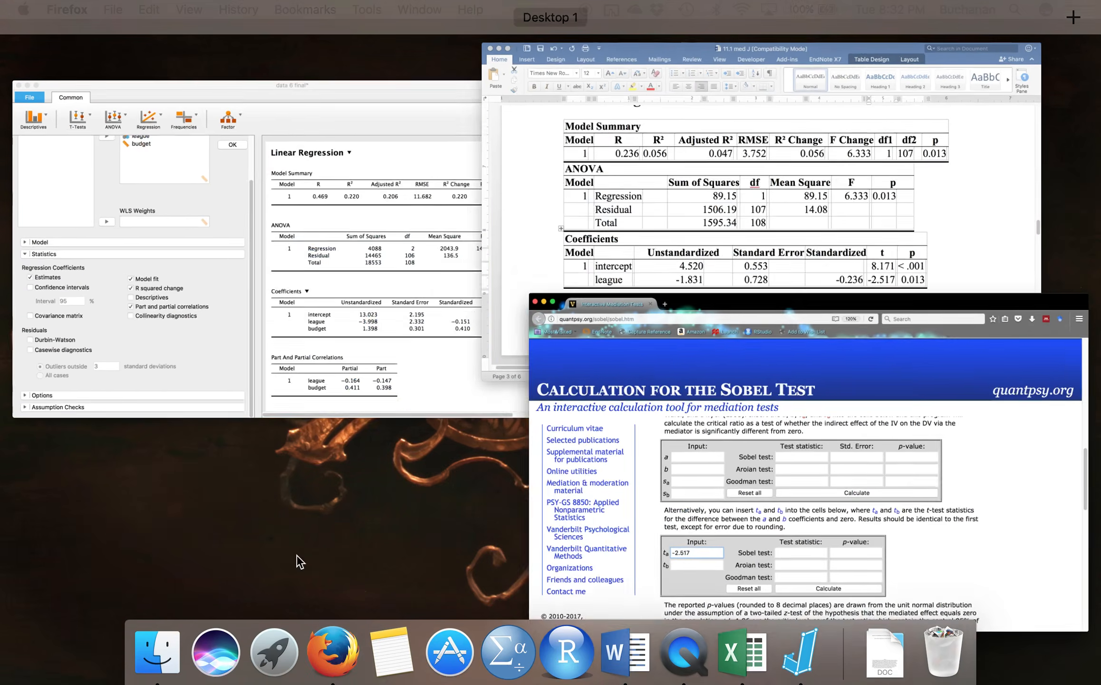
pyautogui.click(596, 267)
pyautogui.scroll(6, 525, 322)
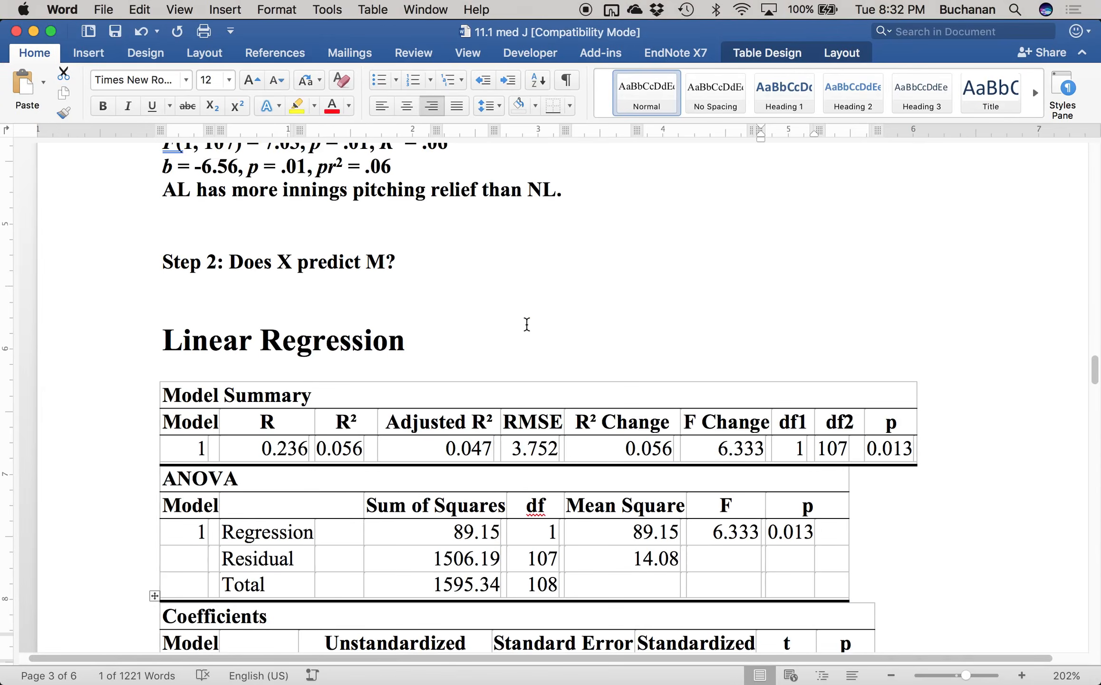
pyautogui.scroll(-6, 525, 323)
pyautogui.scroll(-10, 527, 325)
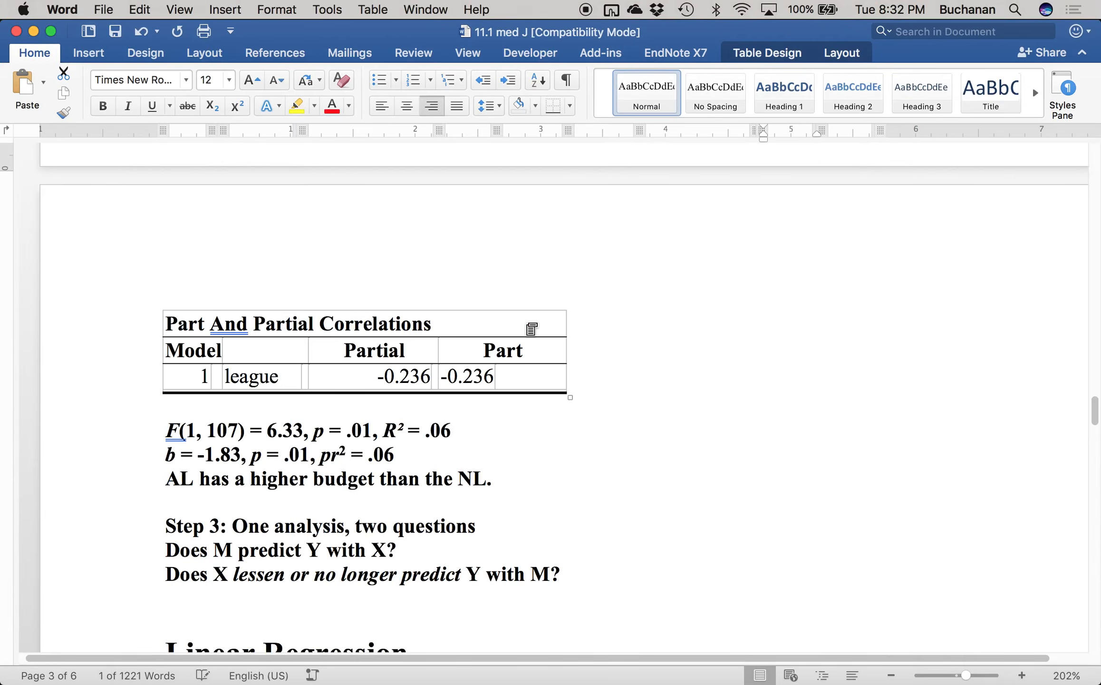
pyautogui.scroll(-10, 527, 324)
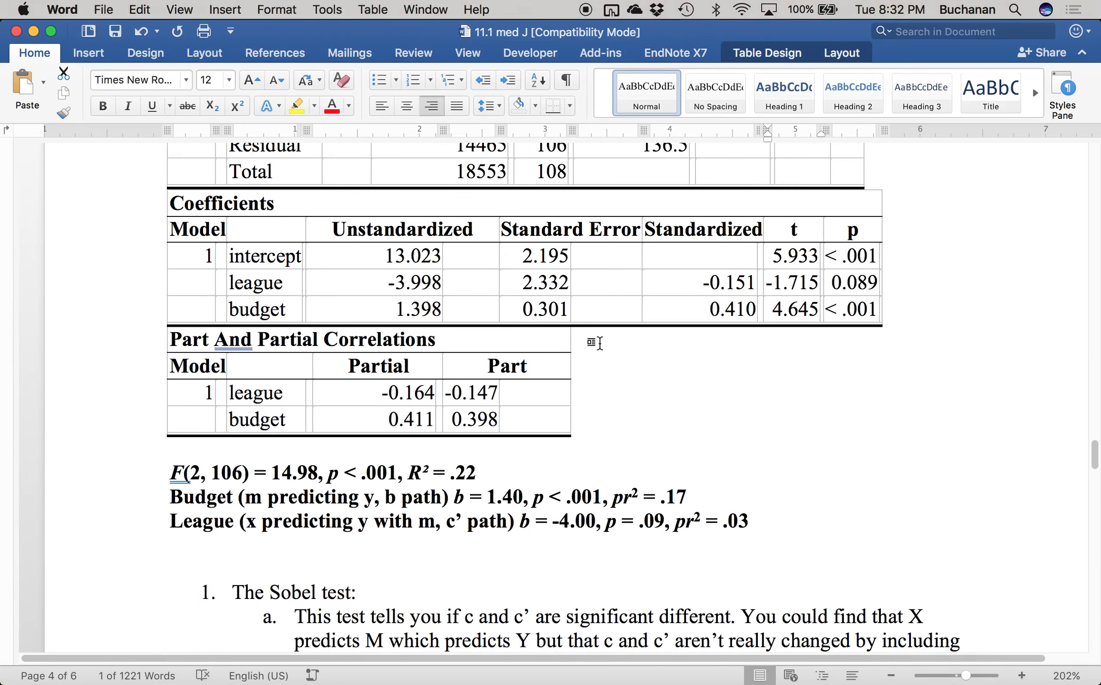
pyautogui.moveTo(772, 311); pyautogui.dragTo(815, 310)
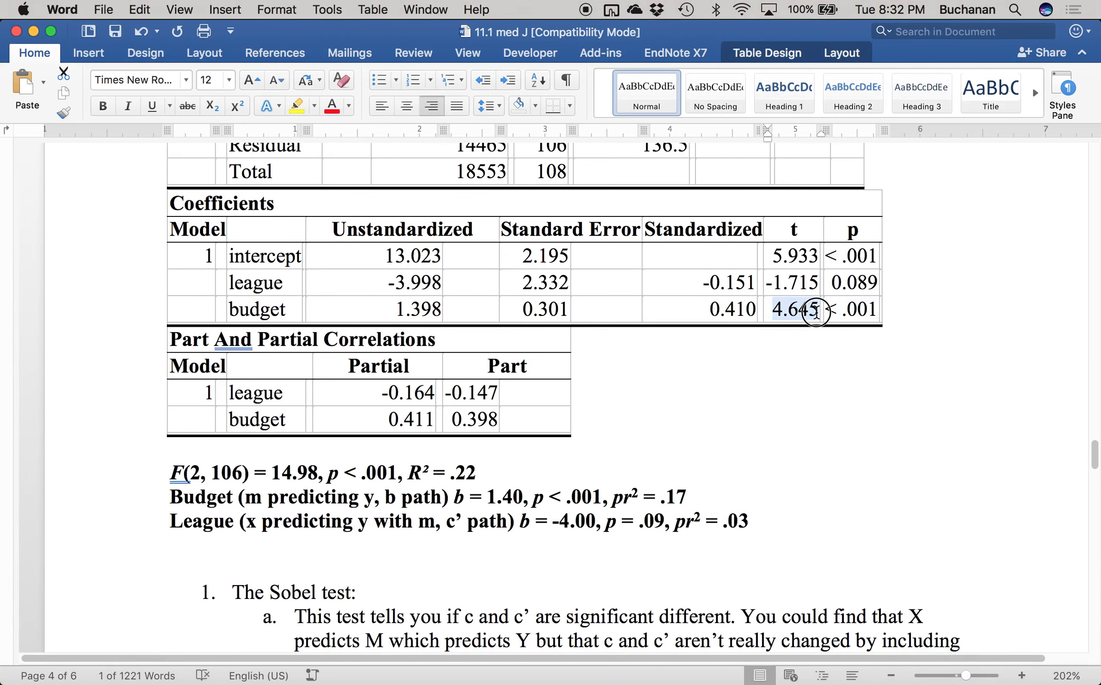
pyautogui.press('super+c')
pyautogui.moveTo(1, 683)
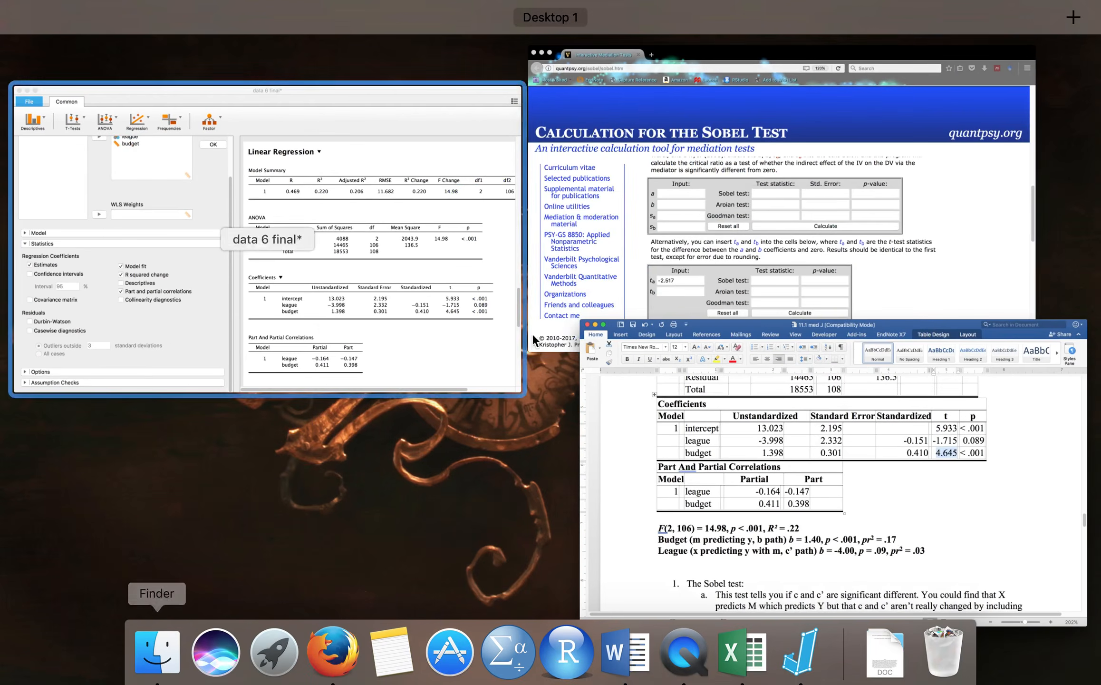
pyautogui.click(611, 317)
pyautogui.click(309, 556)
pyautogui.press('super+v')
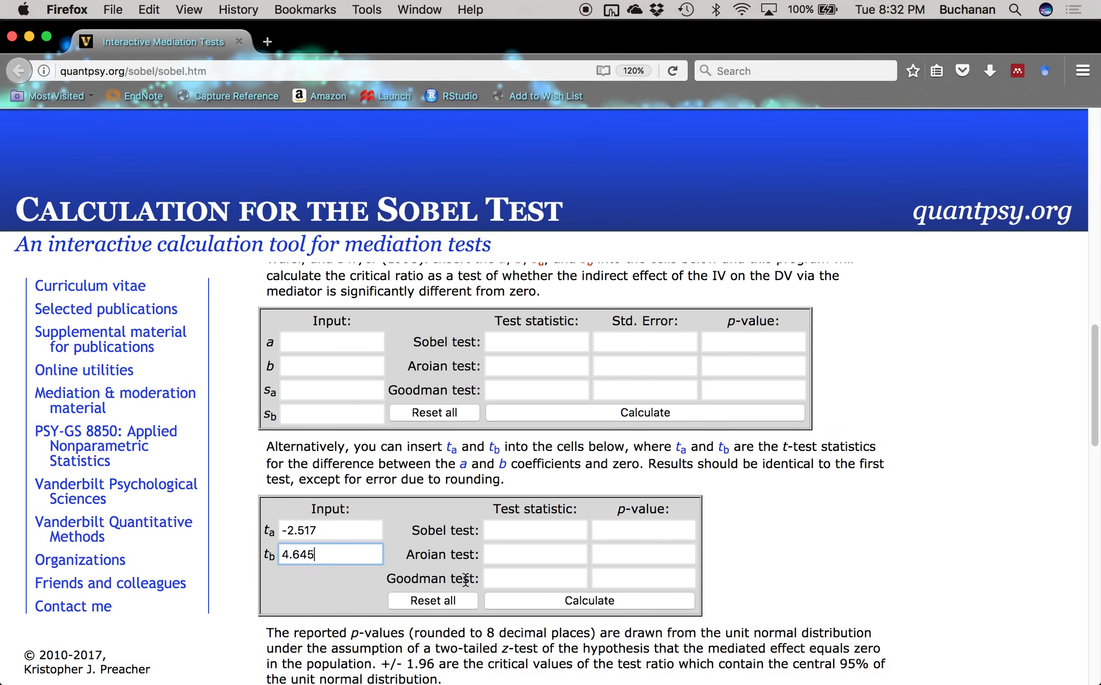
# Step: Calculate the Sobel test from ta and tb and capture a screenshot of the results table
pyautogui.click(529, 604)
pyautogui.press('super+shift+4')
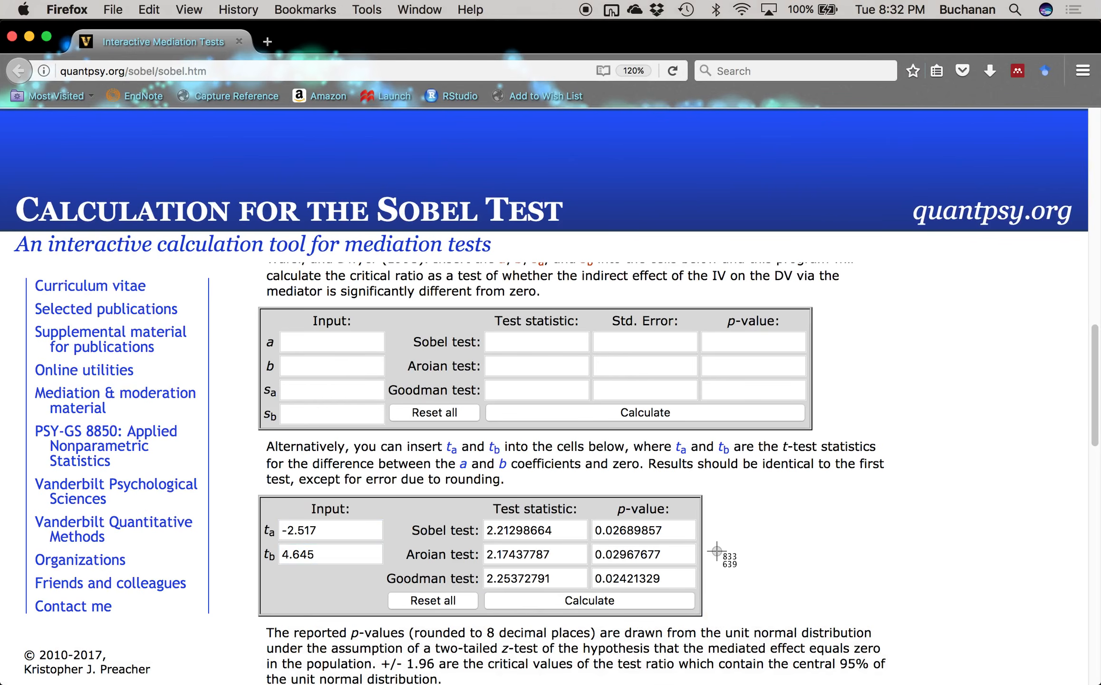
pyautogui.moveTo(271, 487); pyautogui.dragTo(726, 649)
# Step: Switch to Word and paste the results screenshot into the empty line below the handout's Sobel test link
pyautogui.moveTo(1, 683)
pyautogui.click(647, 280)
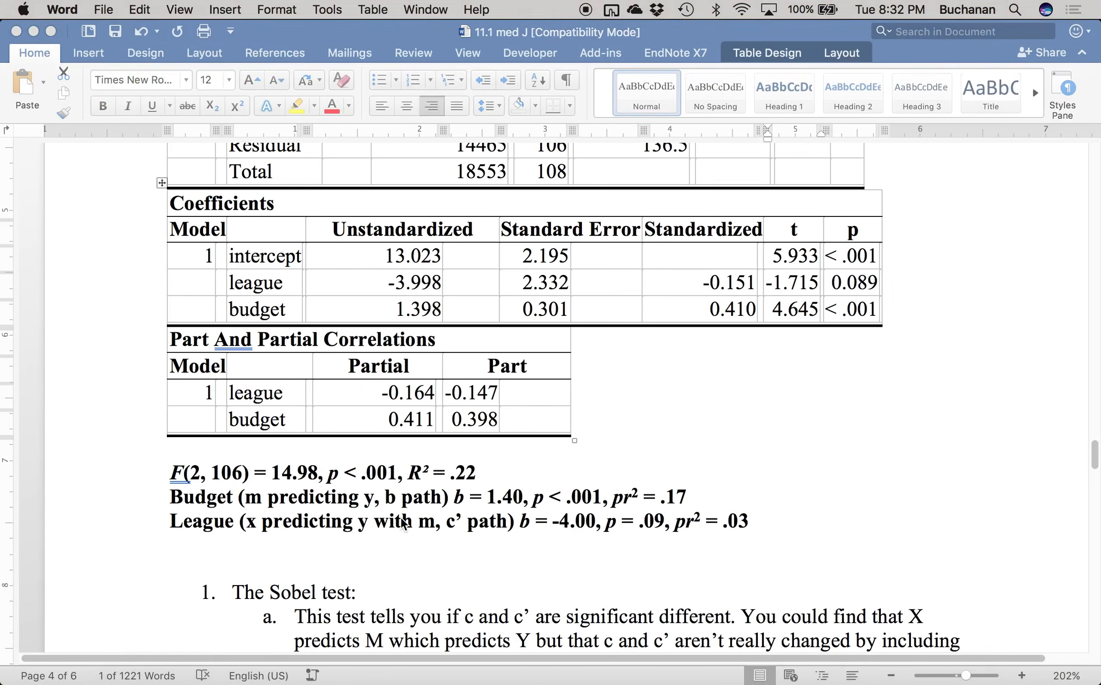
pyautogui.scroll(-1, 389, 519)
pyautogui.scroll(-12, 388, 519)
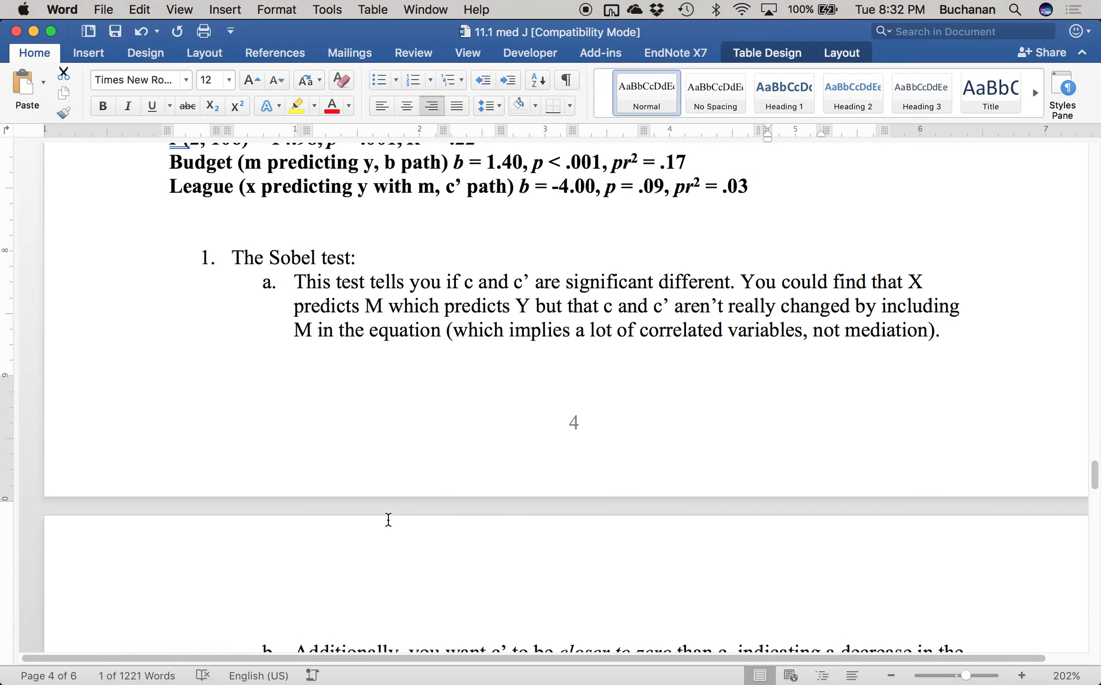
pyautogui.click(221, 428)
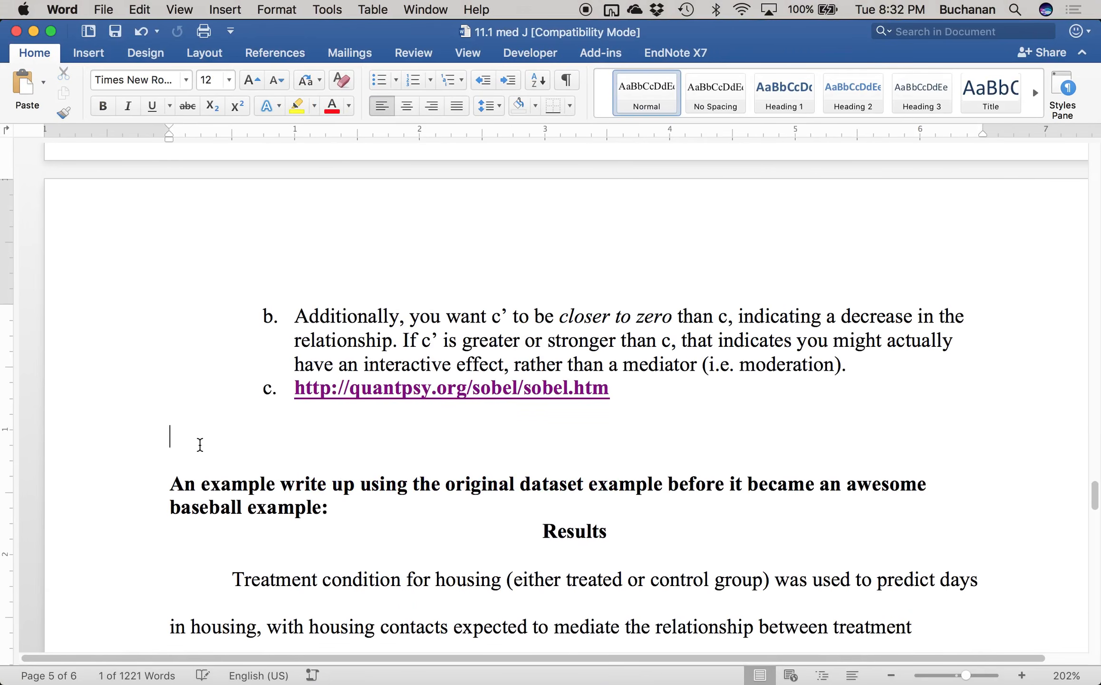
pyautogui.press('super+v')
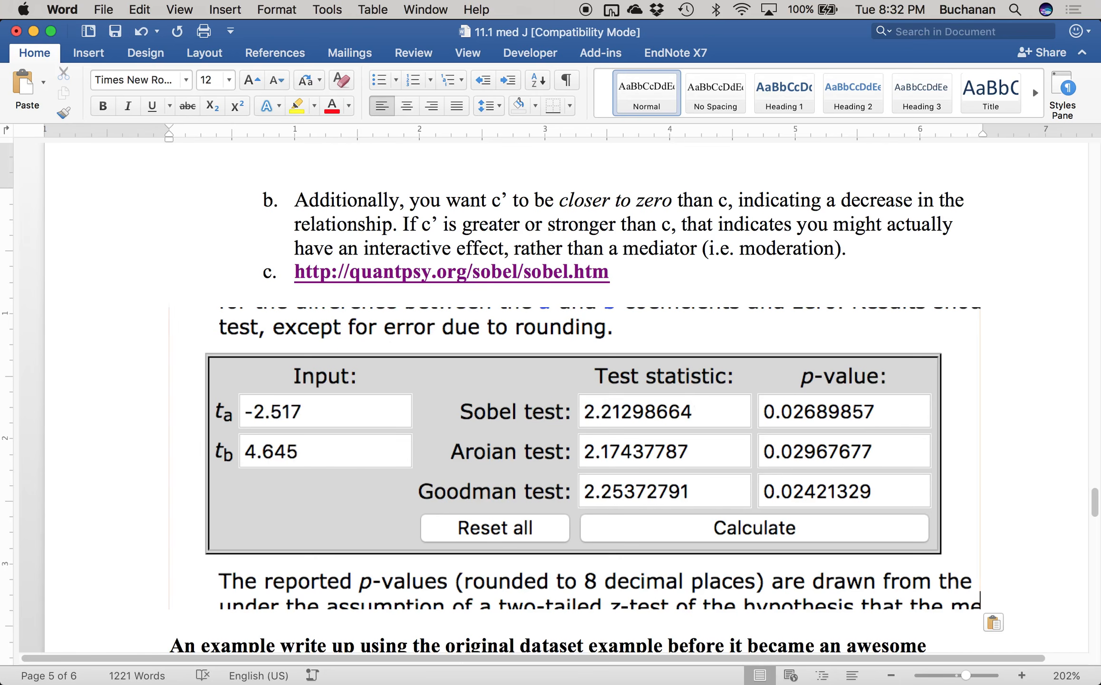
# Step: Start a new paragraph below the pasted Sobel screenshot and enter an italic Z
pyautogui.click(996, 590)
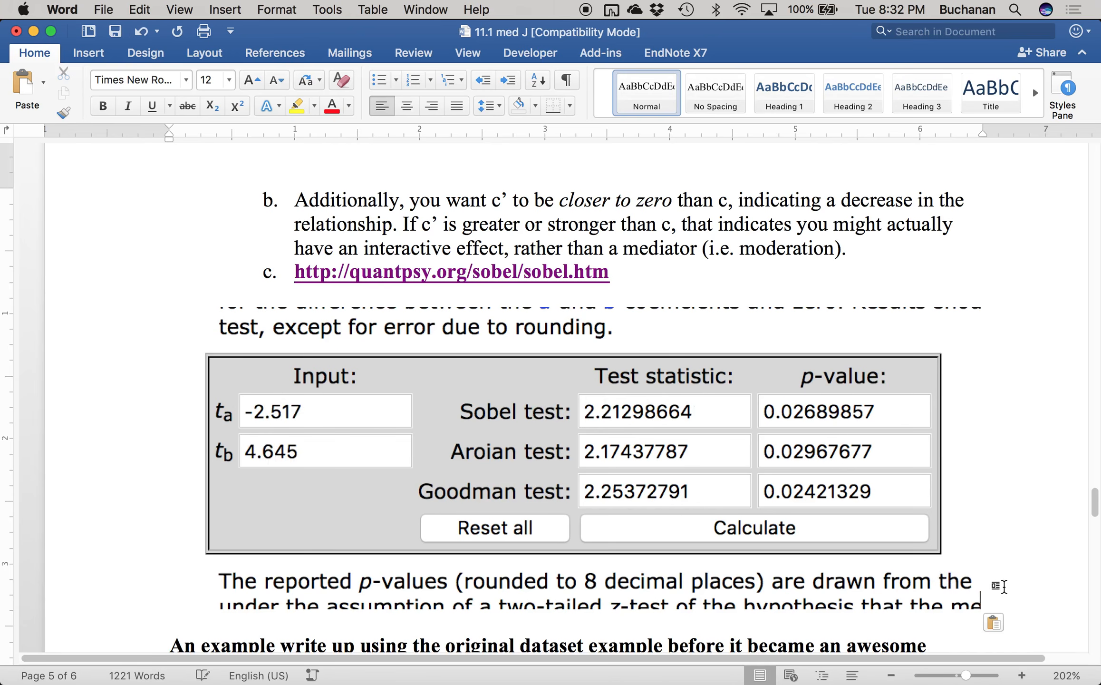
pyautogui.press('Return')
pyautogui.press('Return')
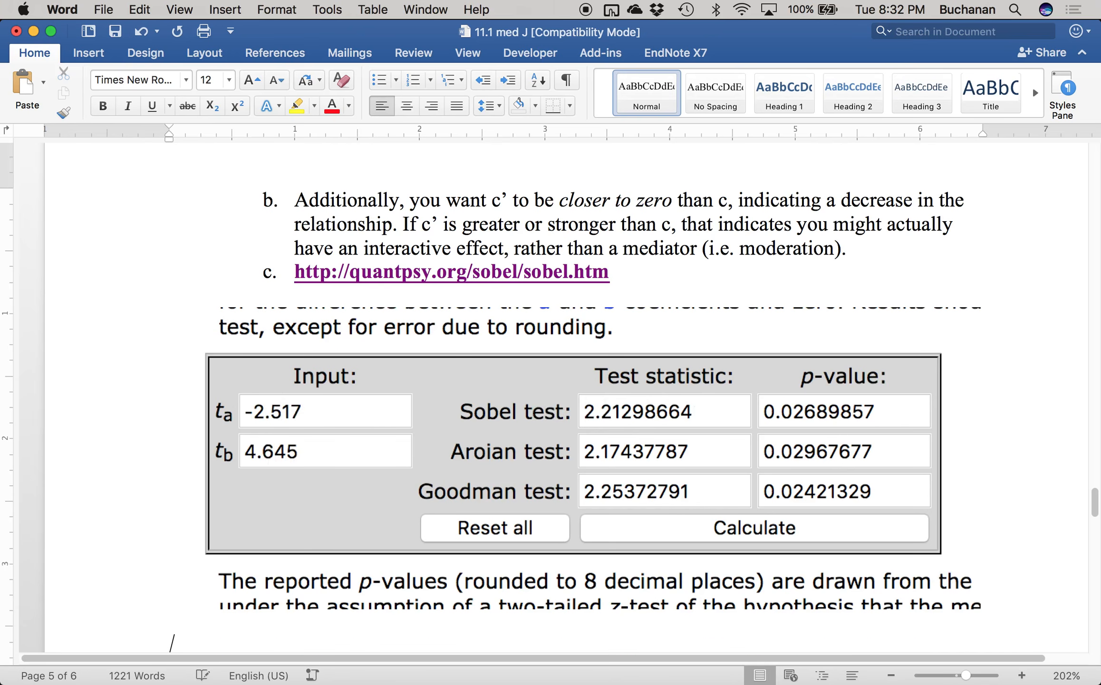
pyautogui.press('super+i')
pyautogui.write('Z')
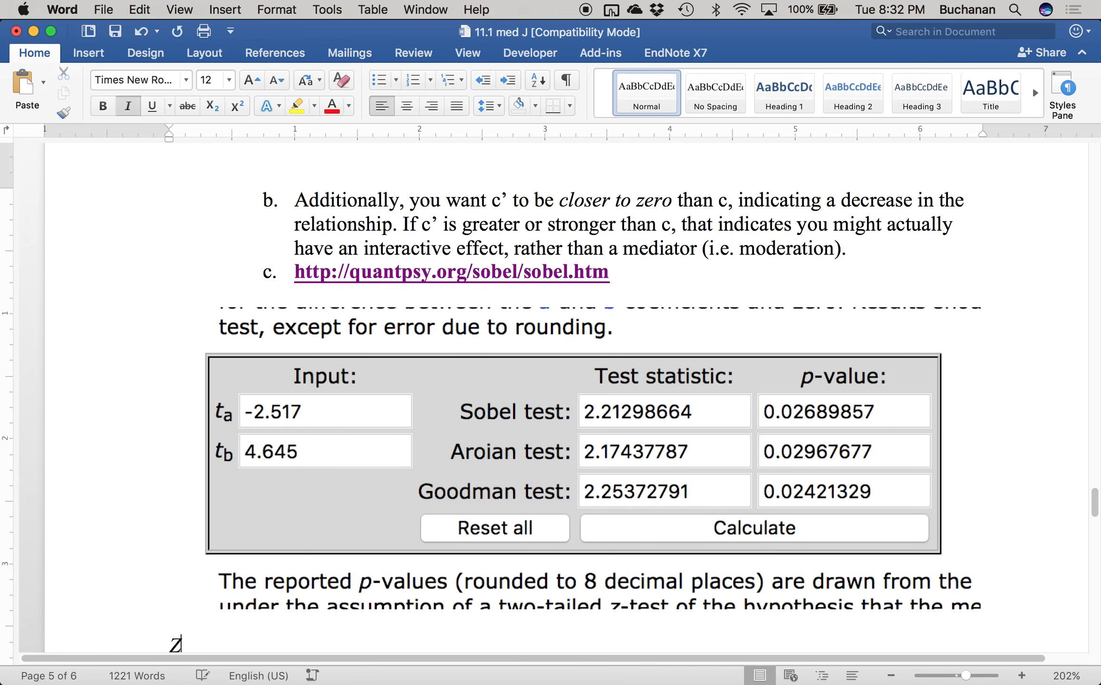
pyautogui.press('super+i')
pyautogui.press('super+space')
pyautogui.write('=')
pyautogui.press('Escape')
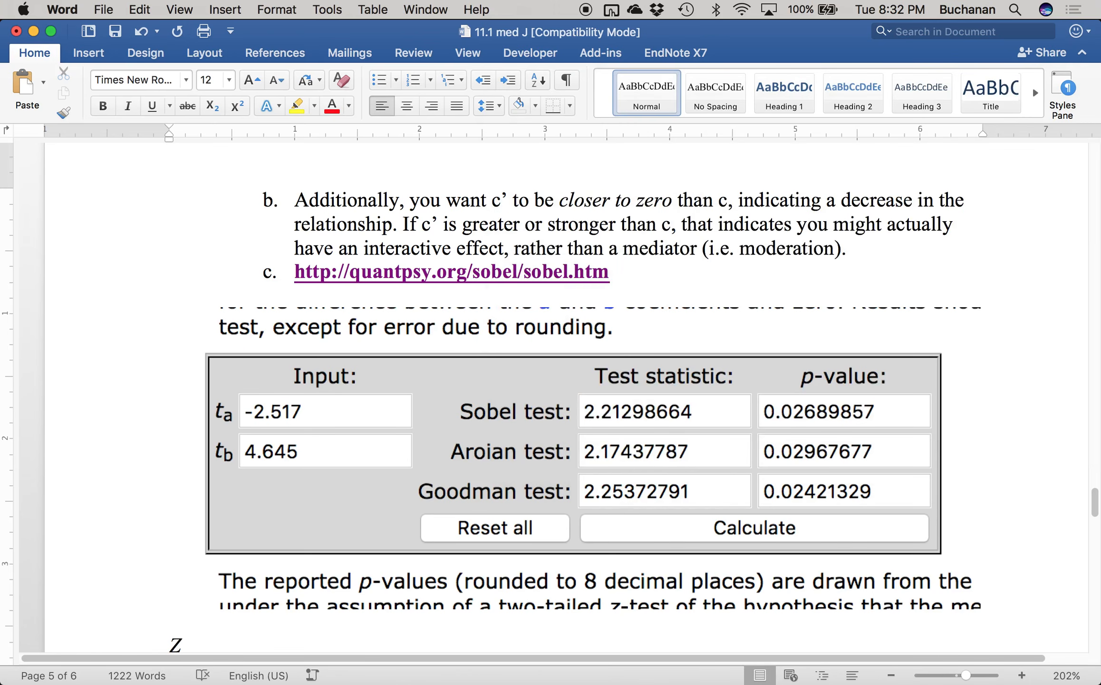
pyautogui.press('Right')
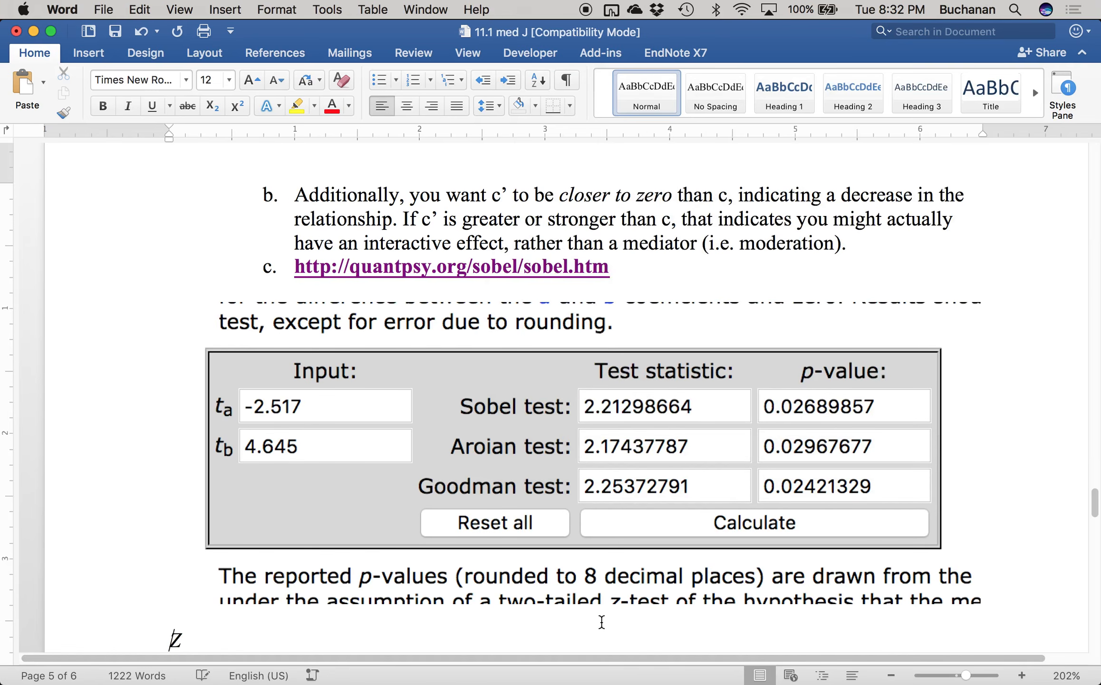
# Step: Continue the line after Z in upright text with = 2.12 and a comma
pyautogui.press('super+i')
pyautogui.write('-')
pyautogui.press('BackSpace')
pyautogui.write('=')
pyautogui.write('3.')
pyautogui.press('BackSpace')
pyautogui.press('BackSpace')
pyautogui.write("2.12, 'i")
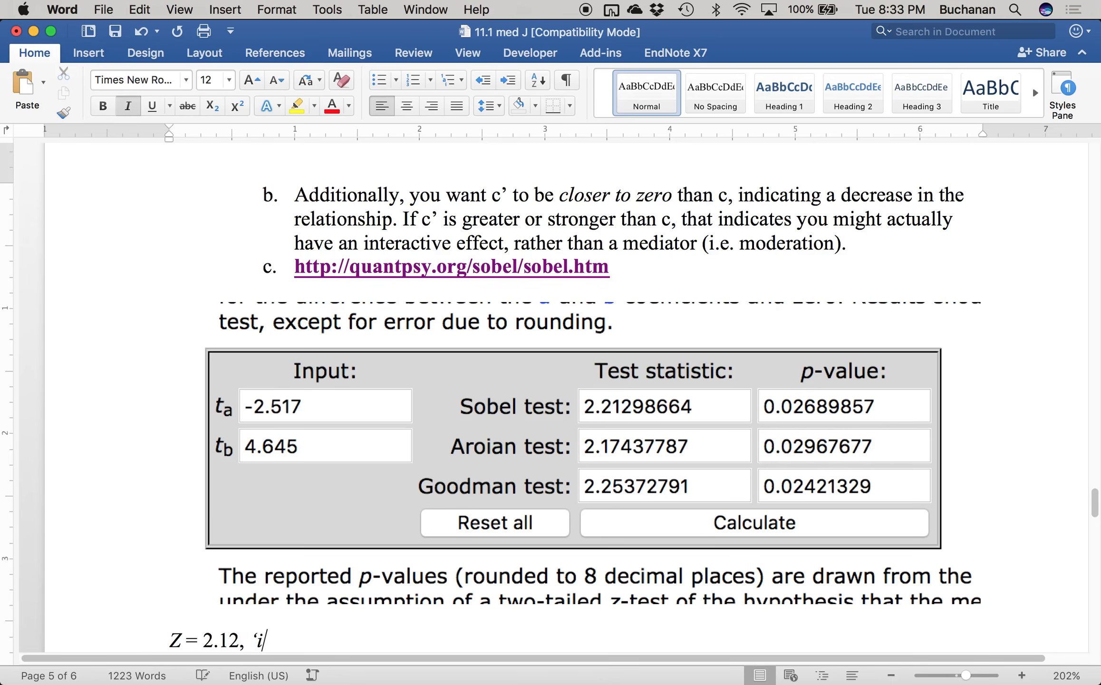
# Step: Complete the Z line with an italic p followed by upright = .03, and save the document
pyautogui.press('BackSpace')
pyautogui.press('BackSpace')
pyautogui.press('BackSpace')
pyautogui.write('p')
pyautogui.press('super+i')
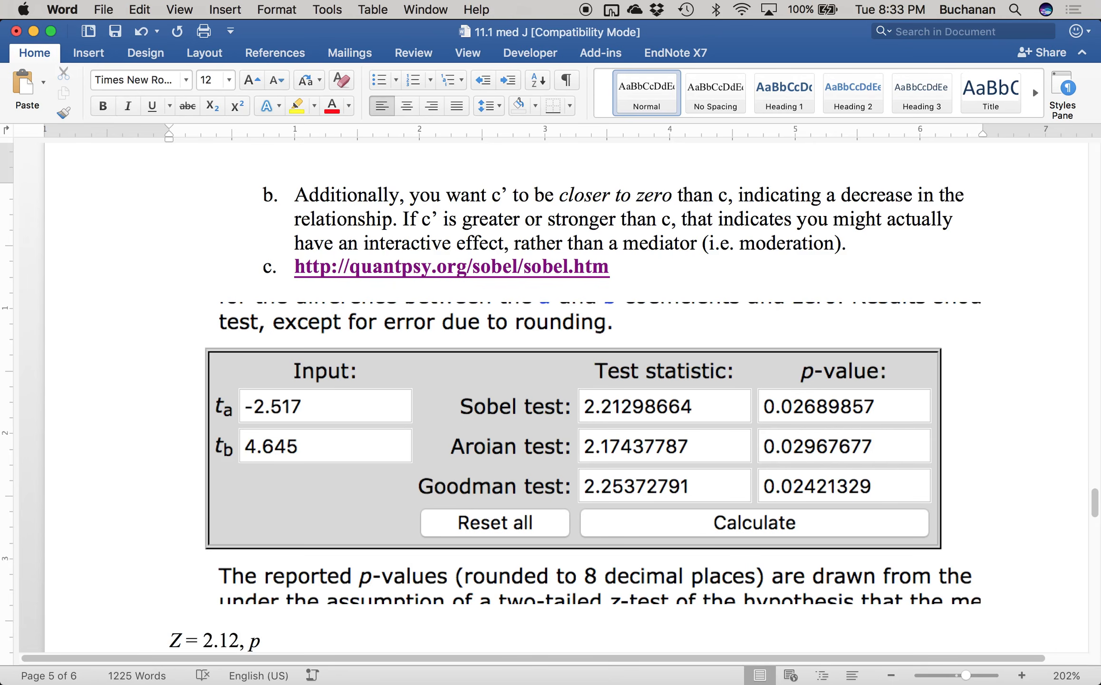
pyautogui.write('= .03')
pyautogui.press('super+s')
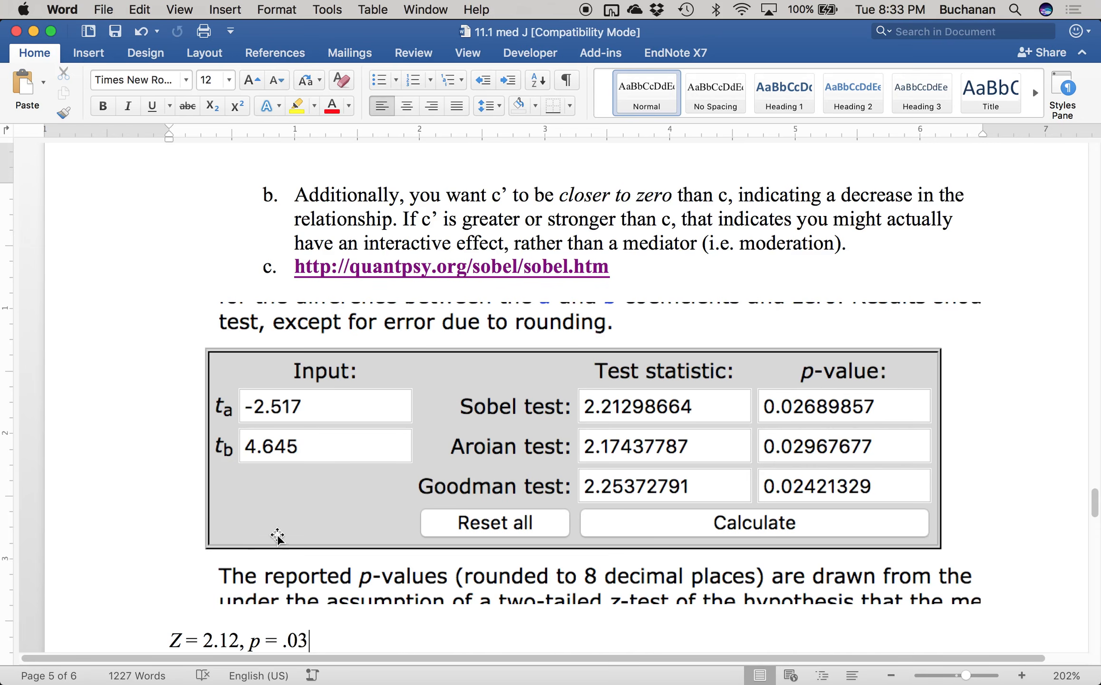
# Step: Insert t(107) = -2.65, between the b and p values in the Step 1 results
pyautogui.scroll(15, 442, 467)
pyautogui.scroll(15, 438, 446)
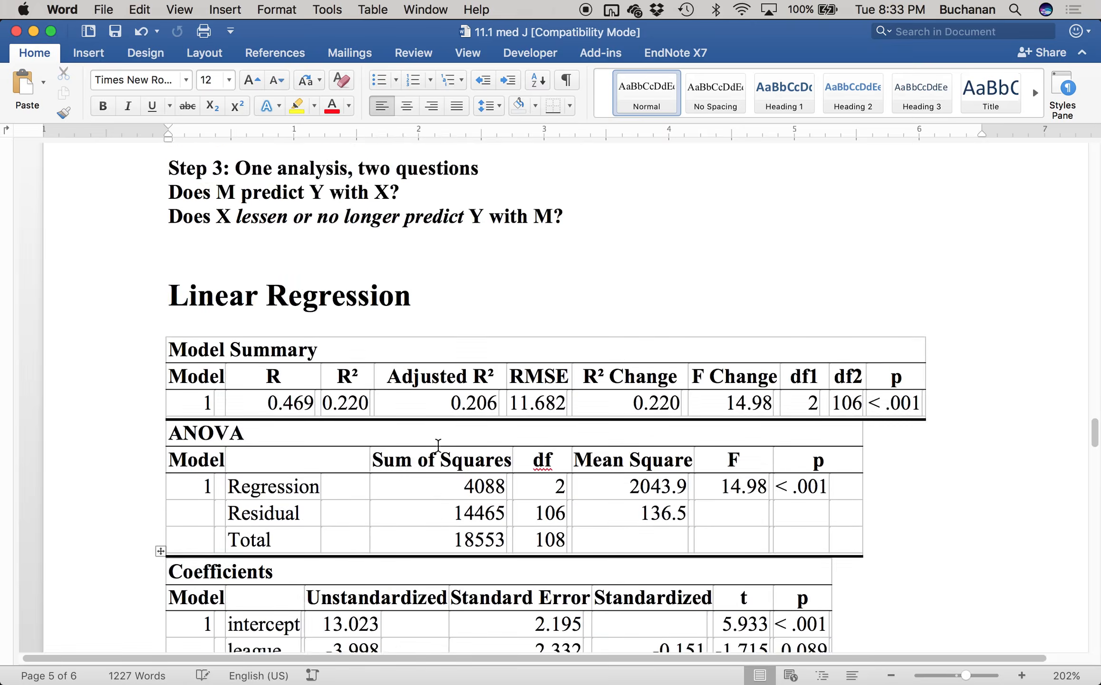
pyautogui.scroll(20, 437, 446)
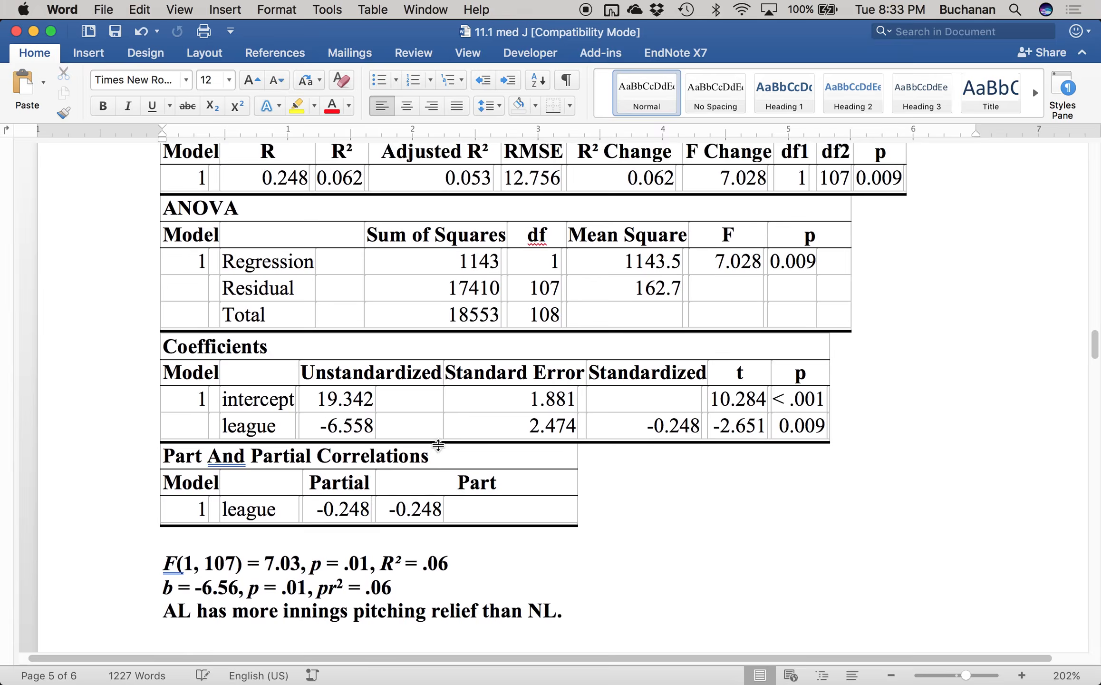
pyautogui.scroll(8, 438, 445)
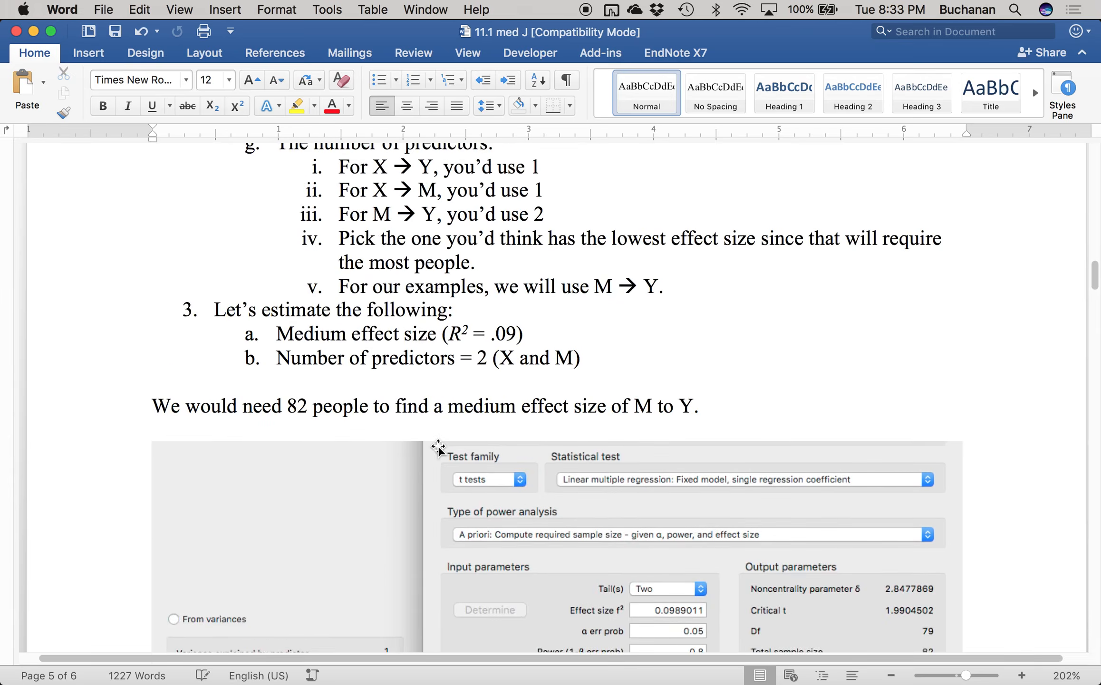
pyautogui.scroll(-20, 437, 446)
pyautogui.scroll(-5, 437, 445)
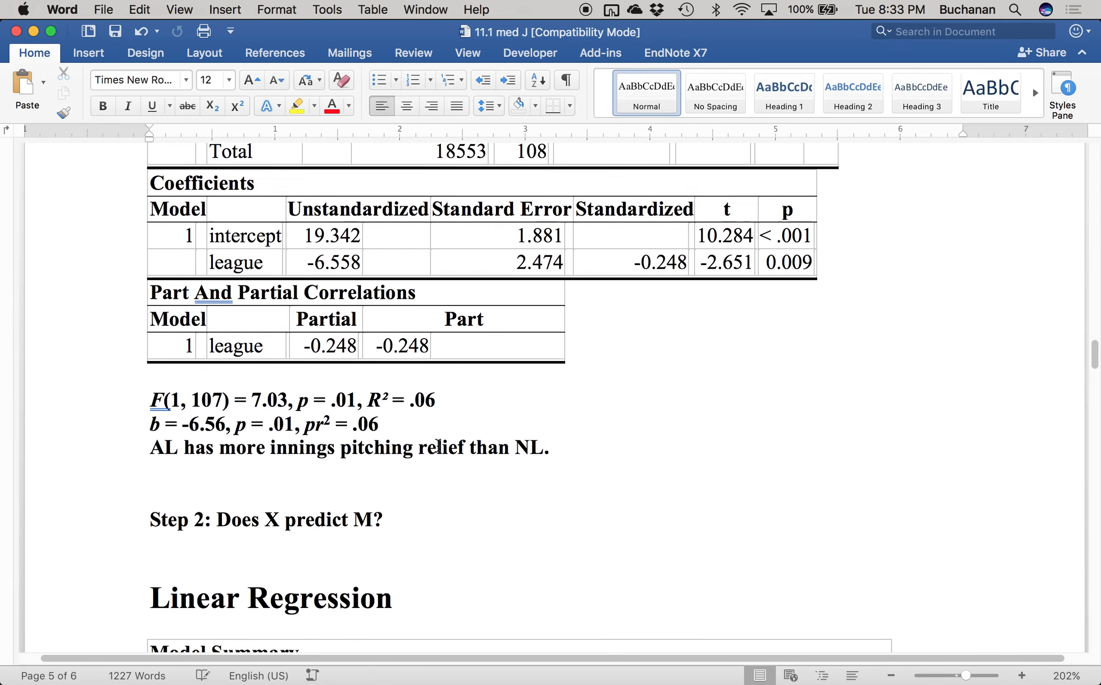
pyautogui.click(230, 420)
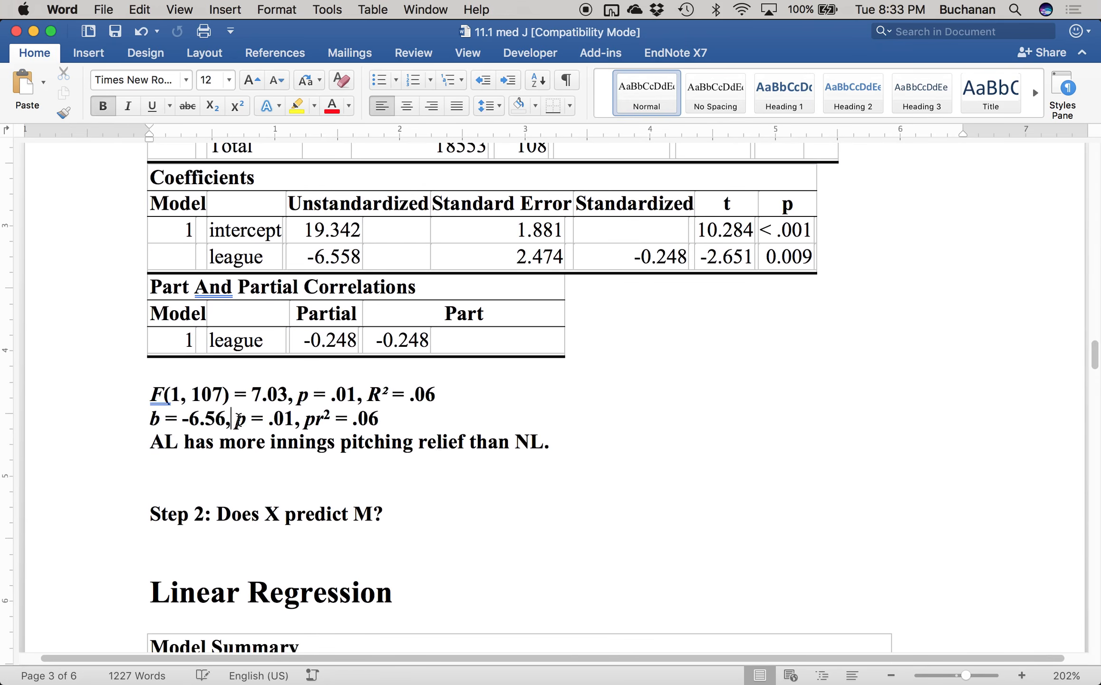
pyautogui.write('t(')
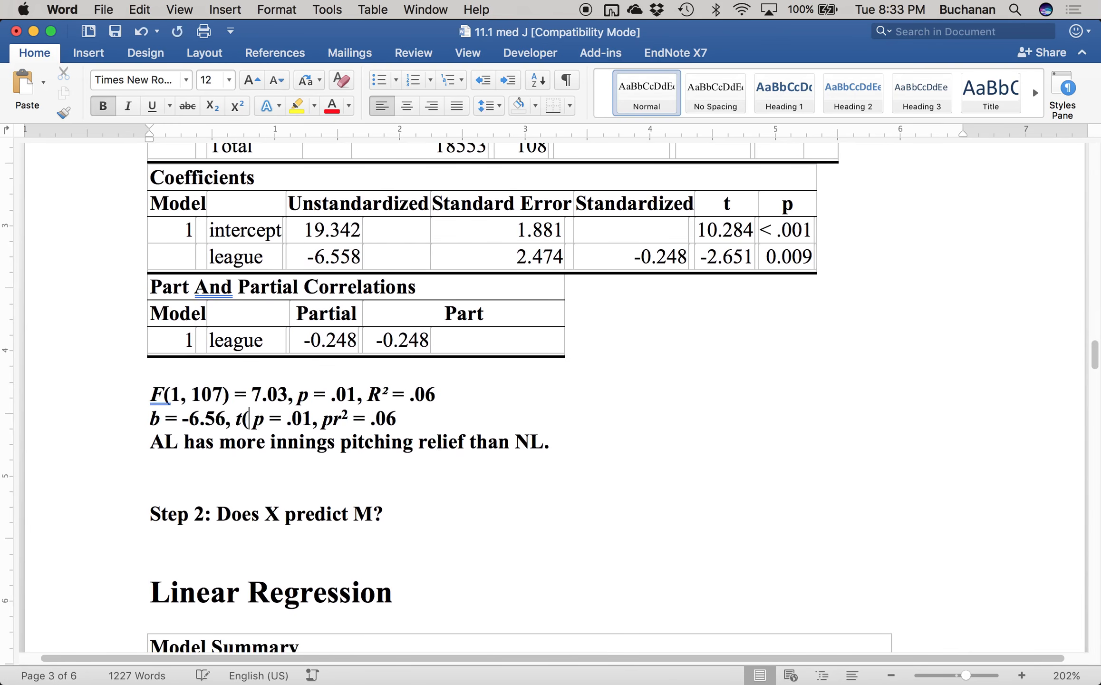
pyautogui.write('107')
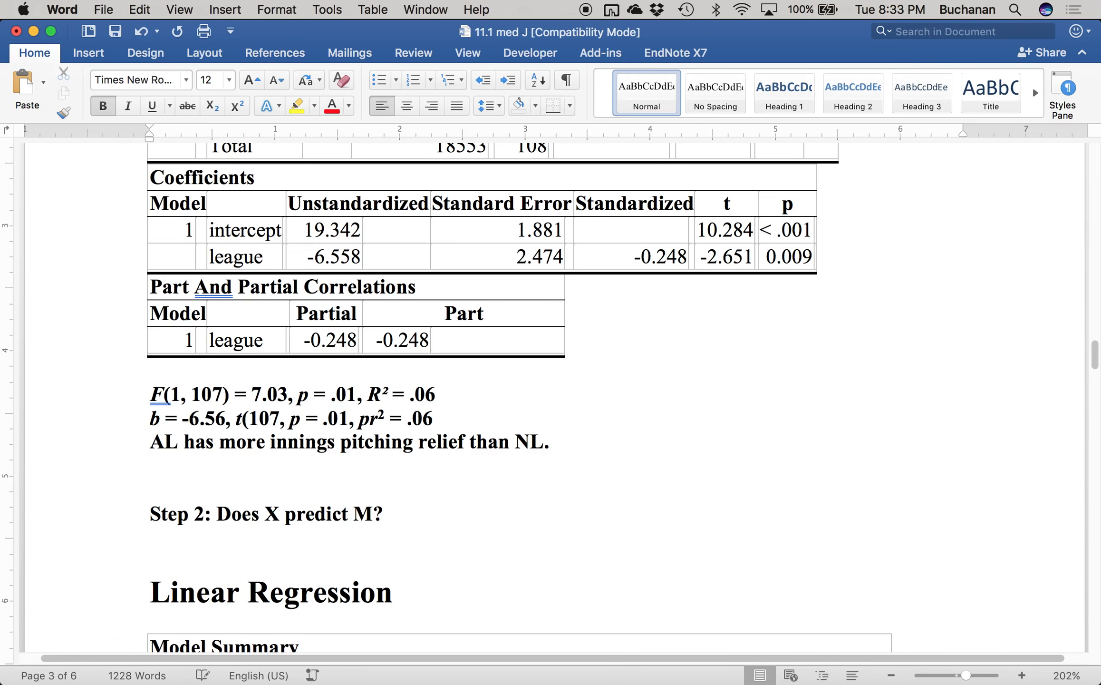
pyautogui.write(') = ')
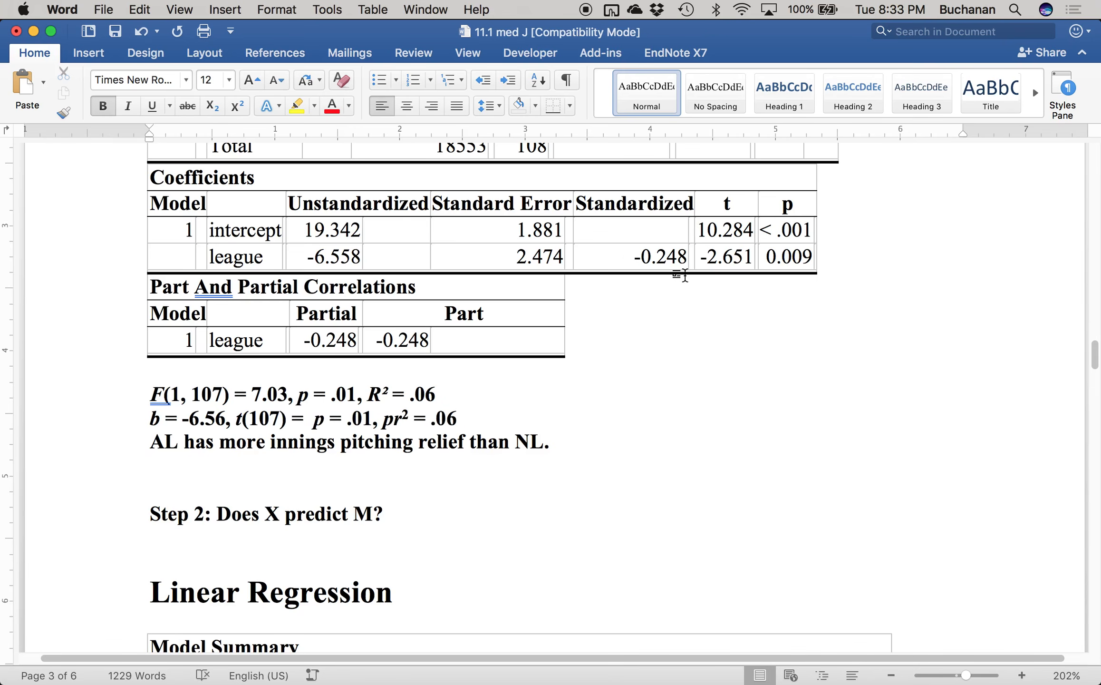
pyautogui.write('0')
pyautogui.press('BackSpace')
pyautogui.write('-')
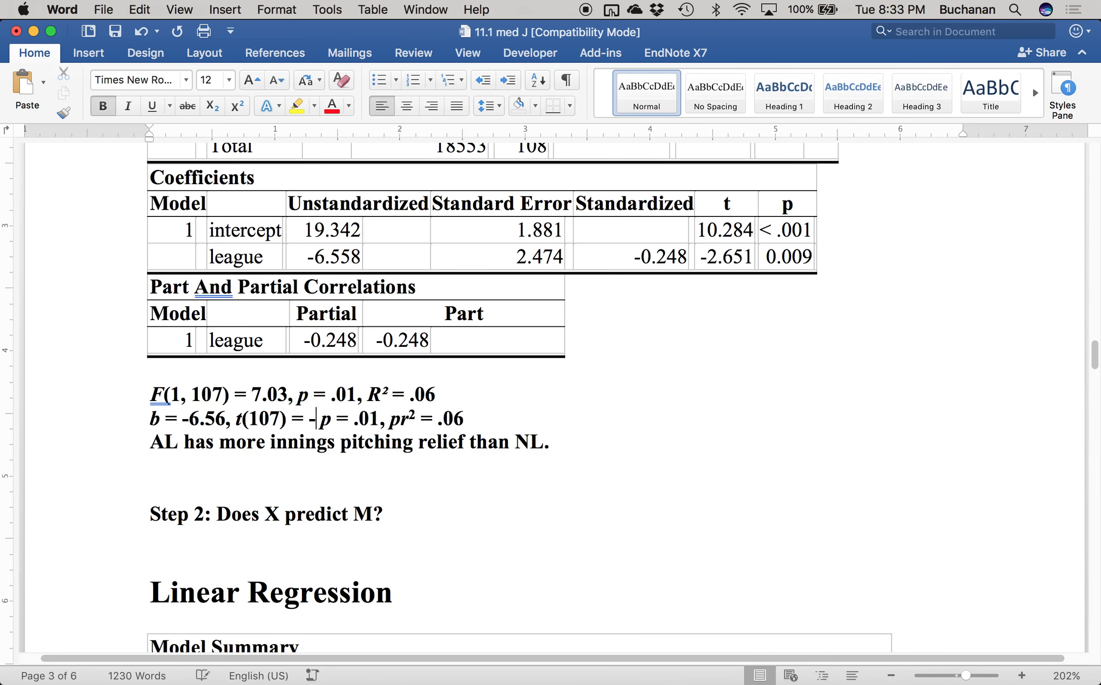
pyautogui.write('2.65')
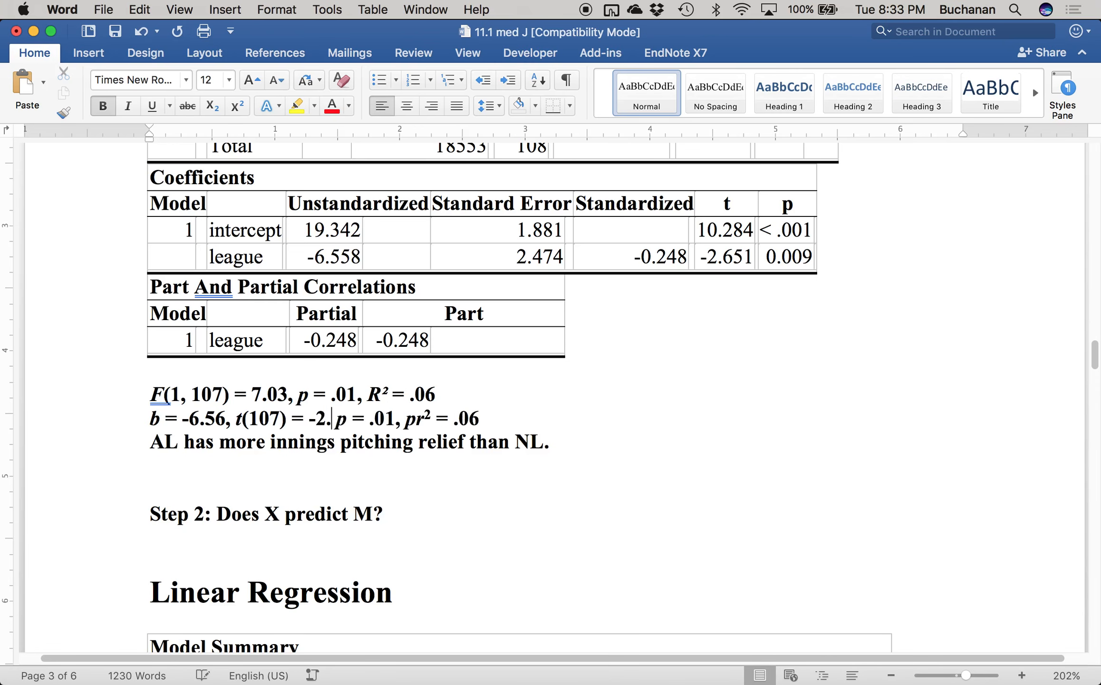
pyautogui.write(',')
# Step: Start the t statistic between the b and p values in the Step 2 results with an italic t and an upright opening parenthesis
pyautogui.scroll(-15, 656, 422)
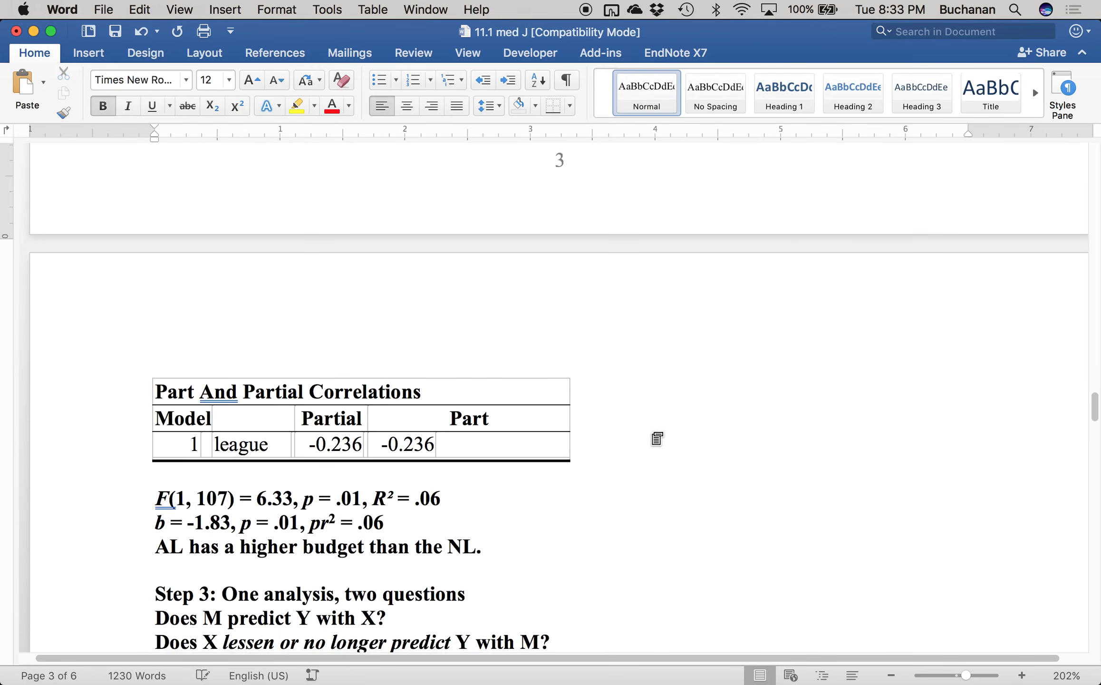
pyautogui.scroll(3, 657, 437)
pyautogui.scroll(-5, 656, 437)
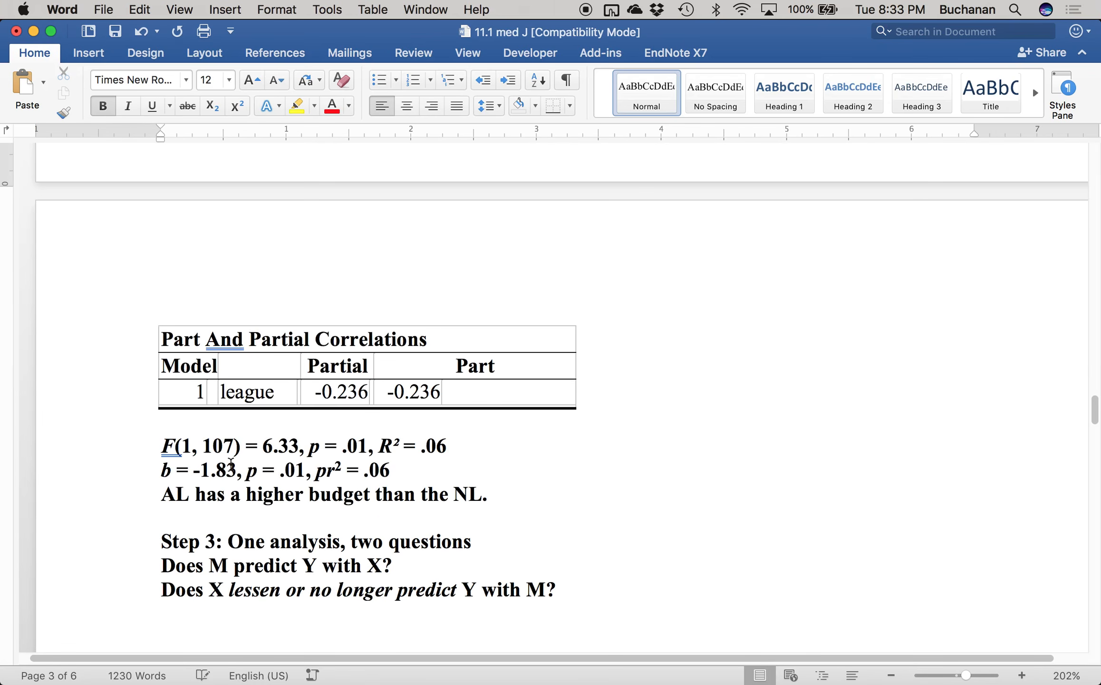
pyautogui.click(244, 474)
pyautogui.write('t')
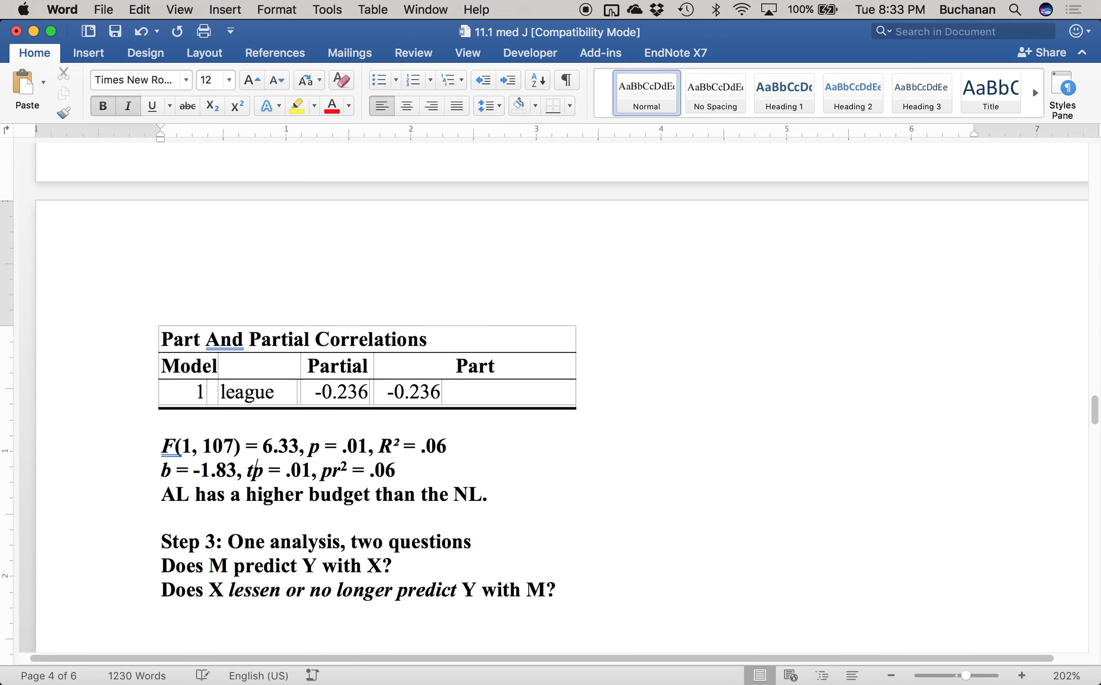
pyautogui.write('(')
pyautogui.press('BackSpace')
pyautogui.press('BackSpace')
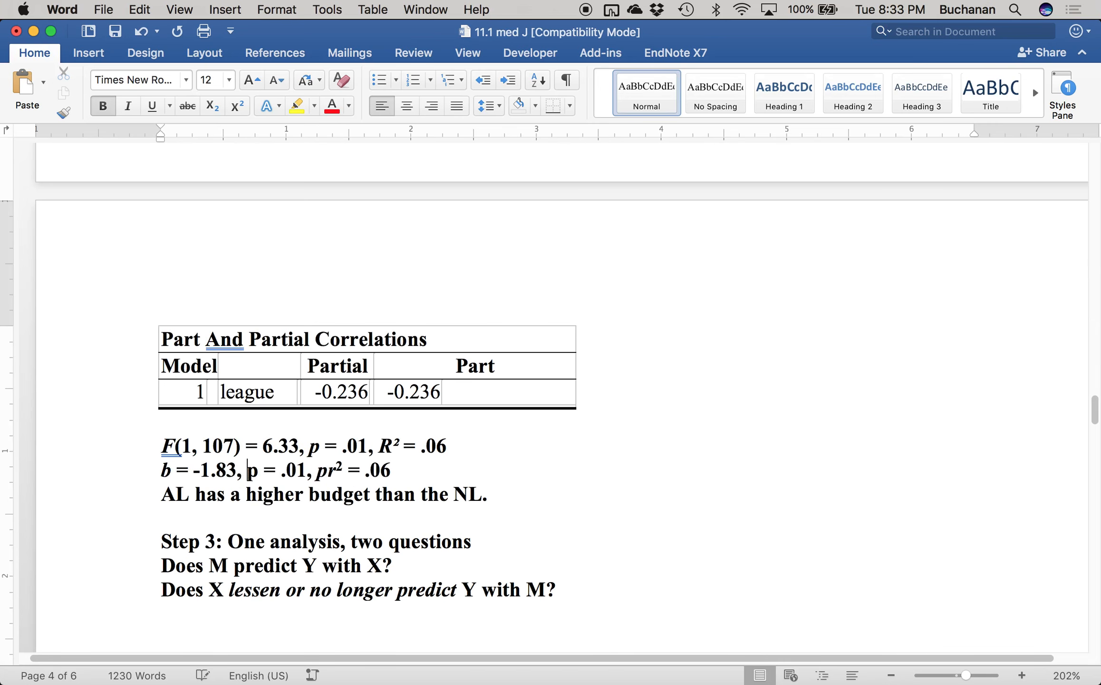
pyautogui.press('super+z')
pyautogui.press('super+z')
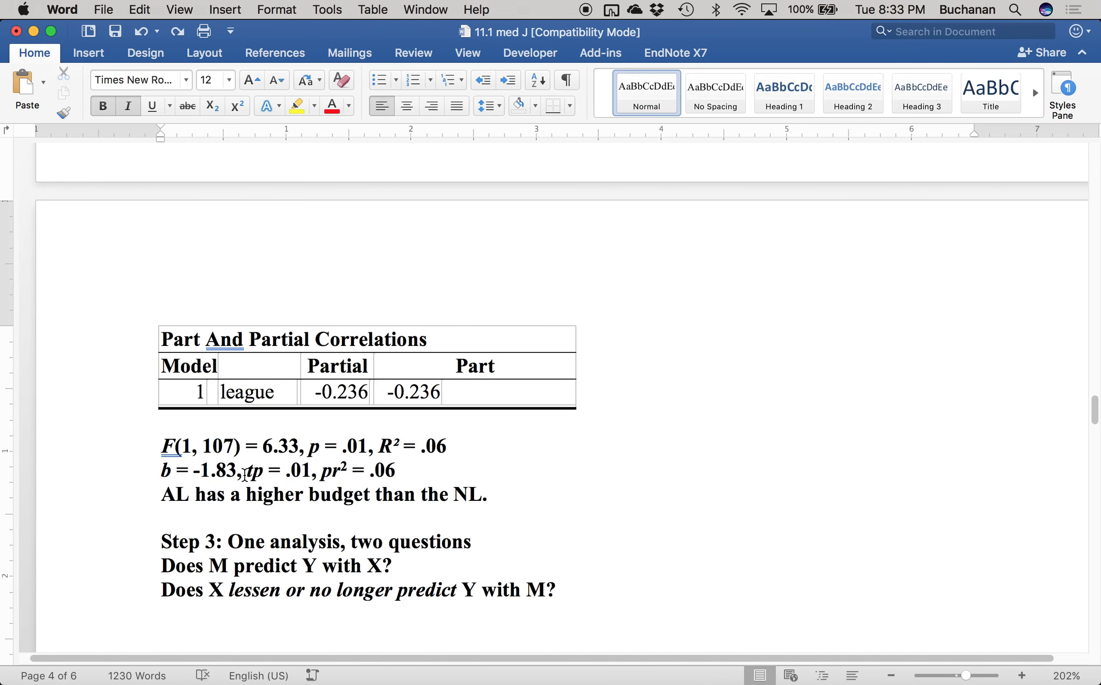
pyautogui.write('t(')
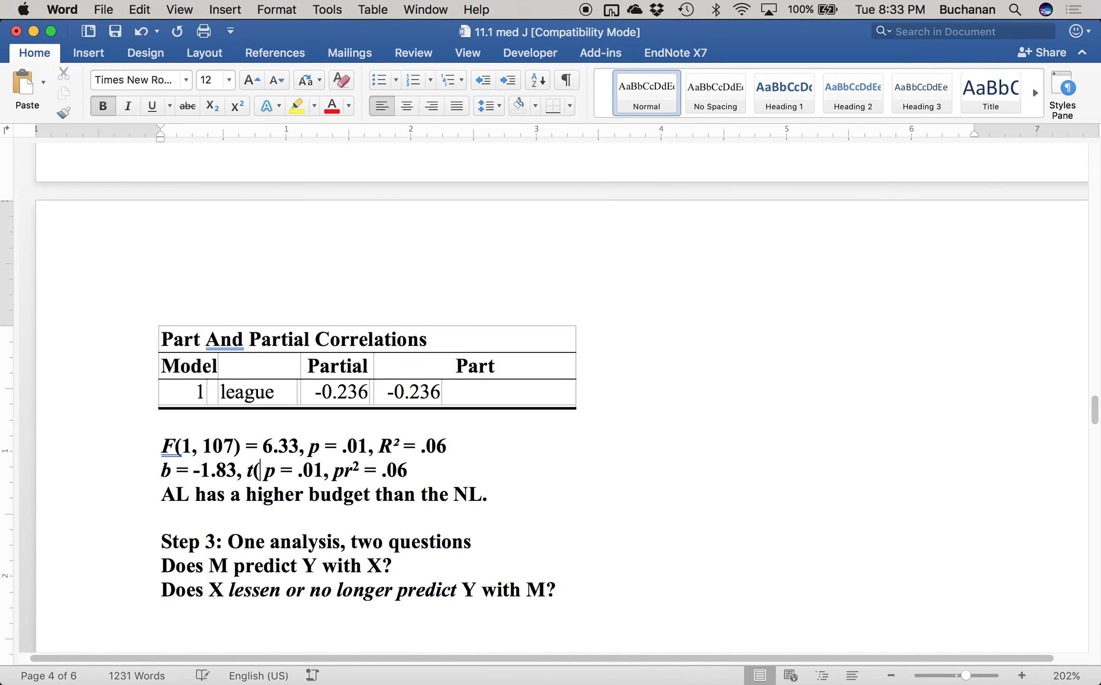
# Step: Complete the Step 2 t statistic as t(107) = -2.52, and check it against the league row of the Coefficients table
pyautogui.write('107) = -')
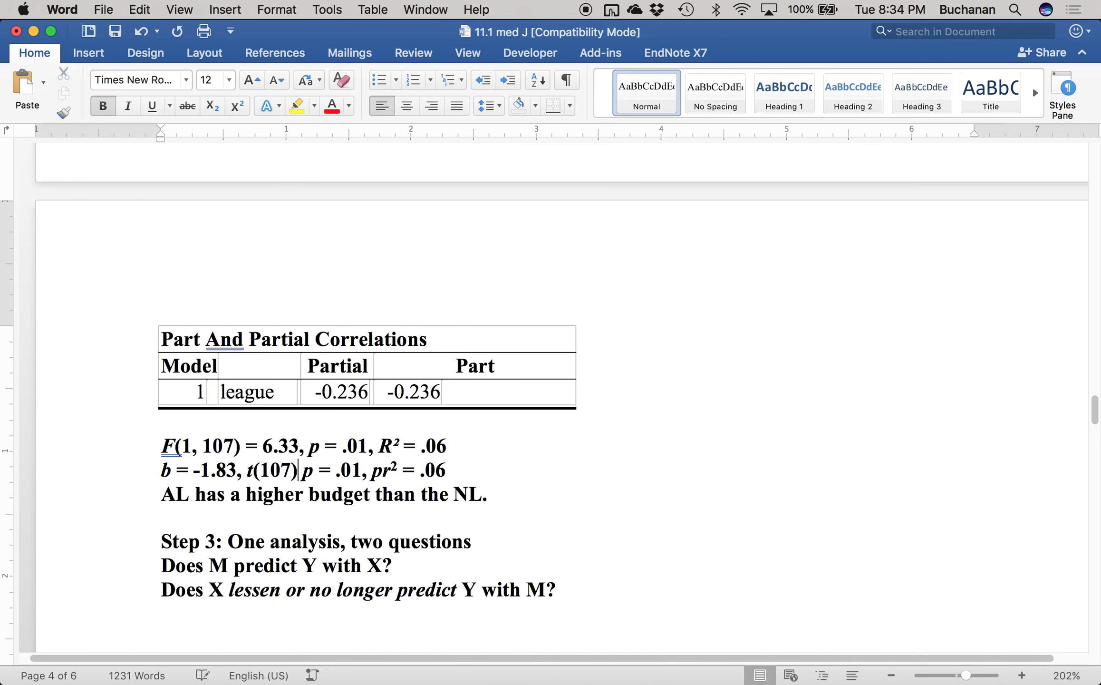
pyautogui.press('BackSpace')
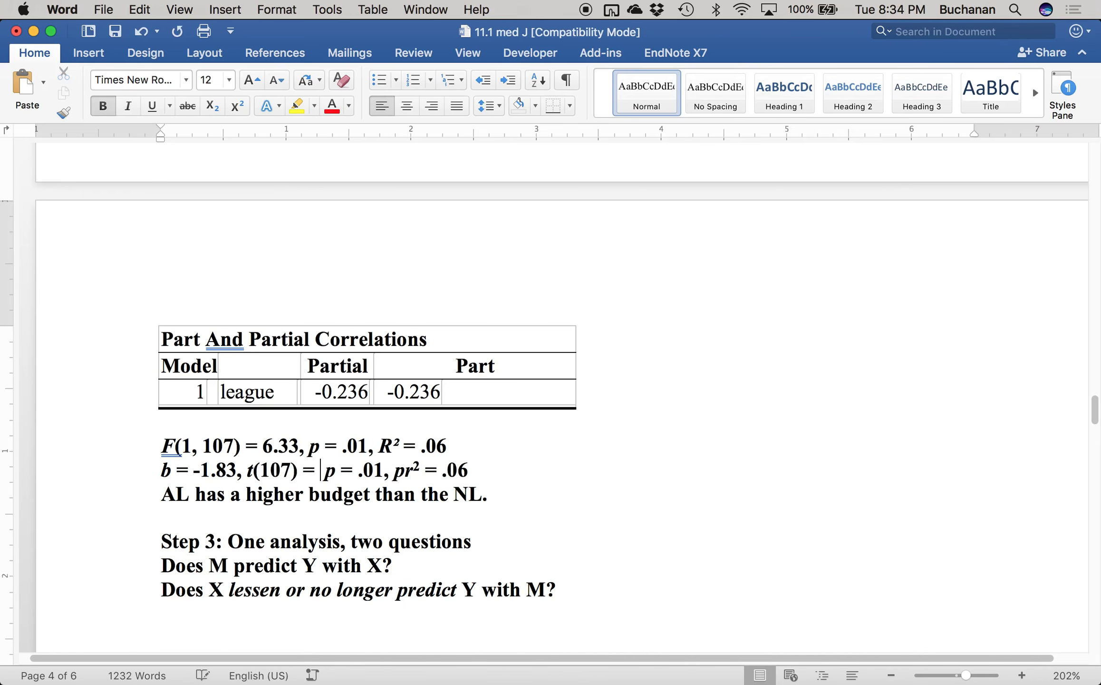
pyautogui.write('=')
pyautogui.press('BackSpace')
pyautogui.write('-2.52,')
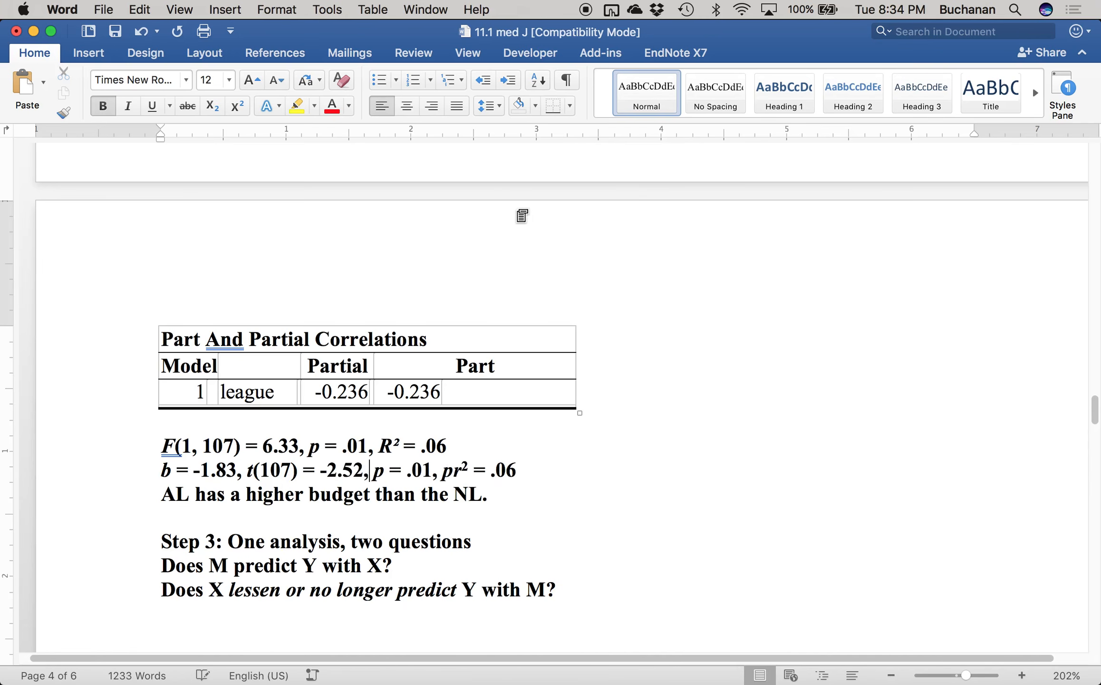
pyautogui.scroll(5, 518, 216)
pyautogui.scroll(2, 634, 258)
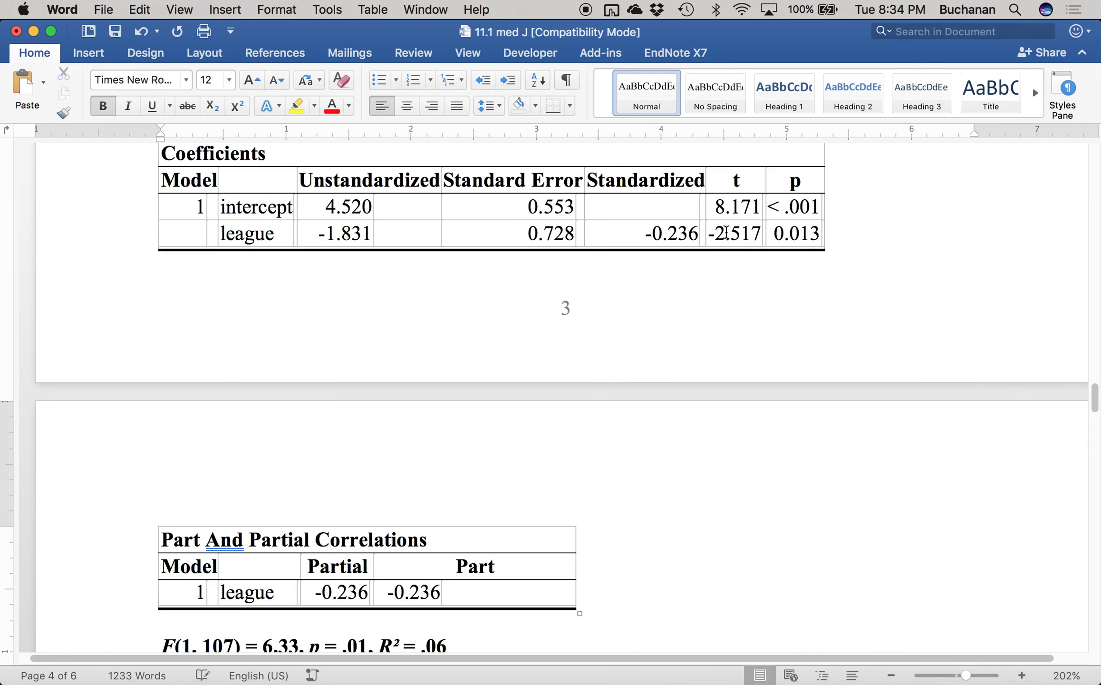
# Step: Insert t(106) = 4.65, between the b and p values of the Budget line in the Step 3 results
pyautogui.scroll(-9, 703, 369)
pyautogui.scroll(-20, 703, 370)
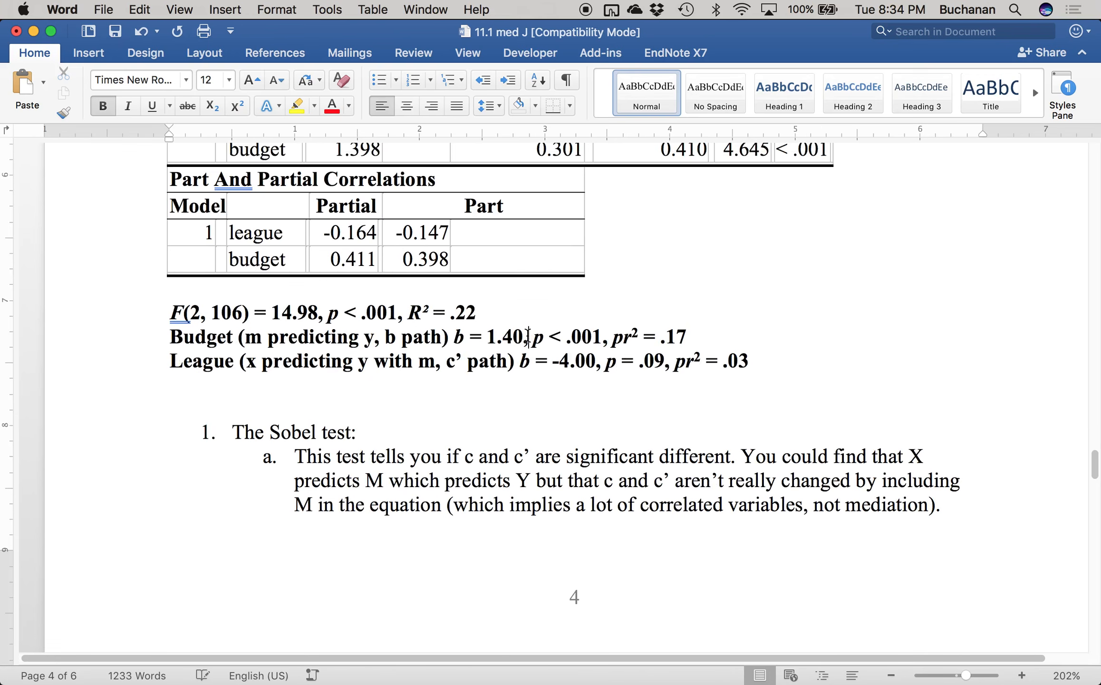
pyautogui.write('t(')
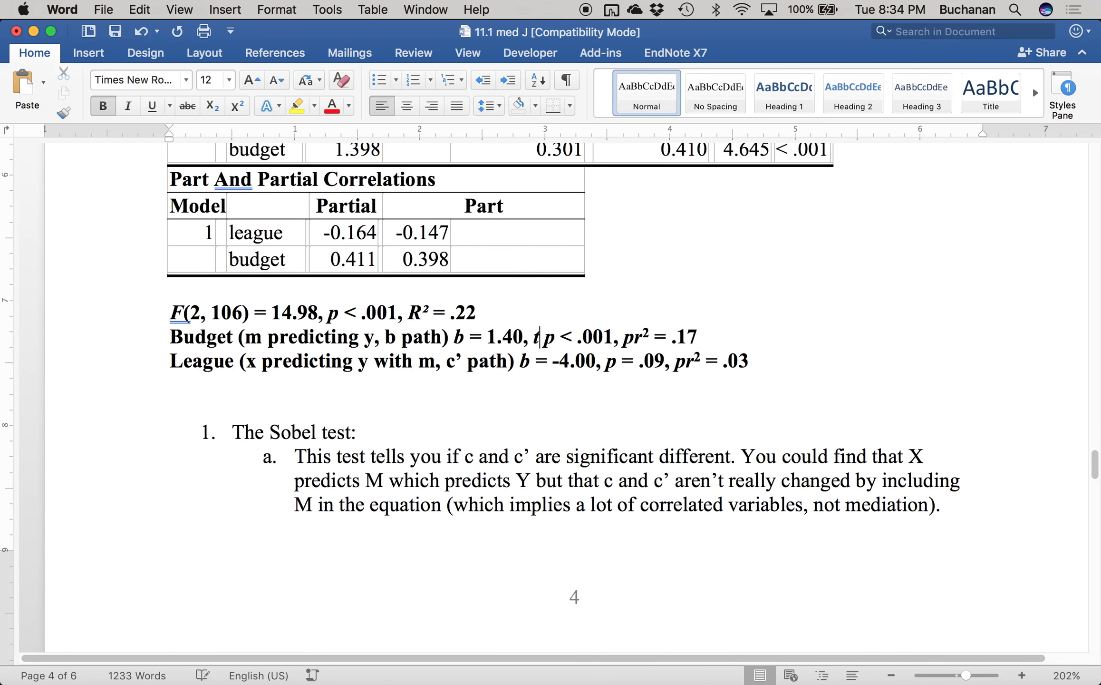
pyautogui.write('106')
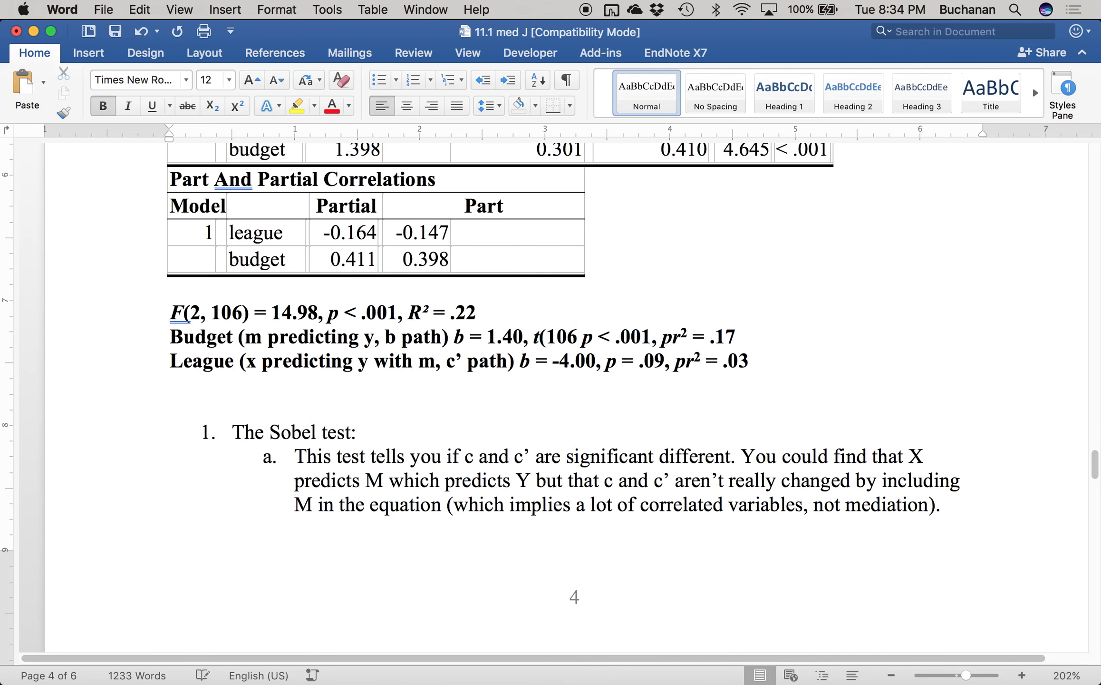
pyautogui.write(') =')
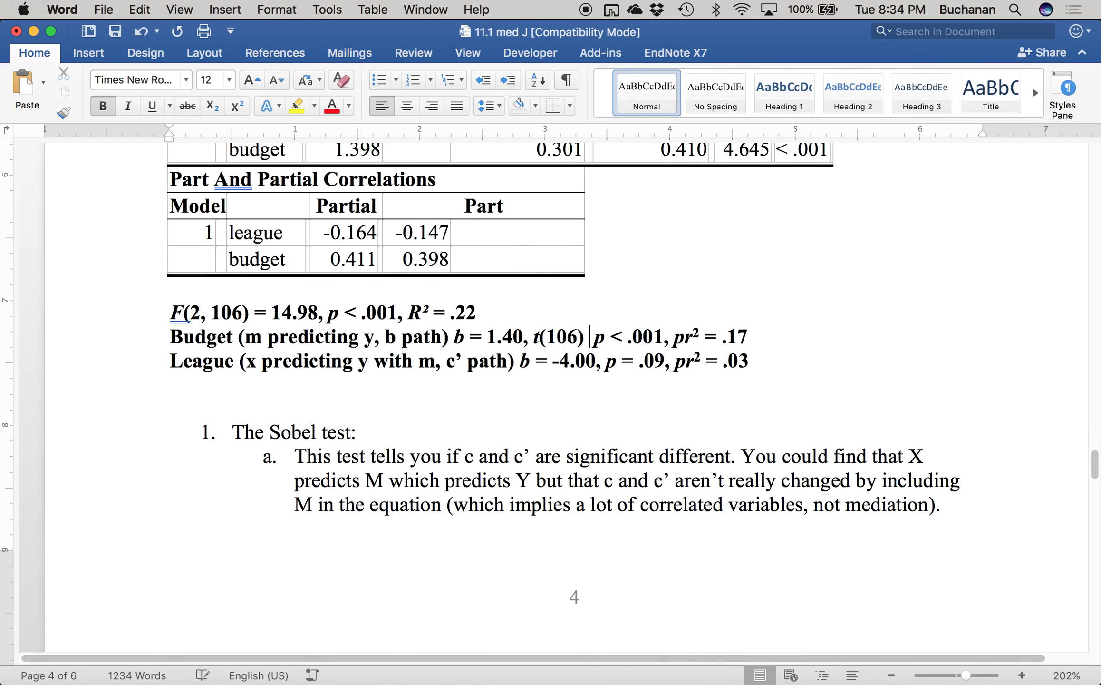
pyautogui.scroll(2, 672, 350)
pyautogui.scroll(4, 672, 350)
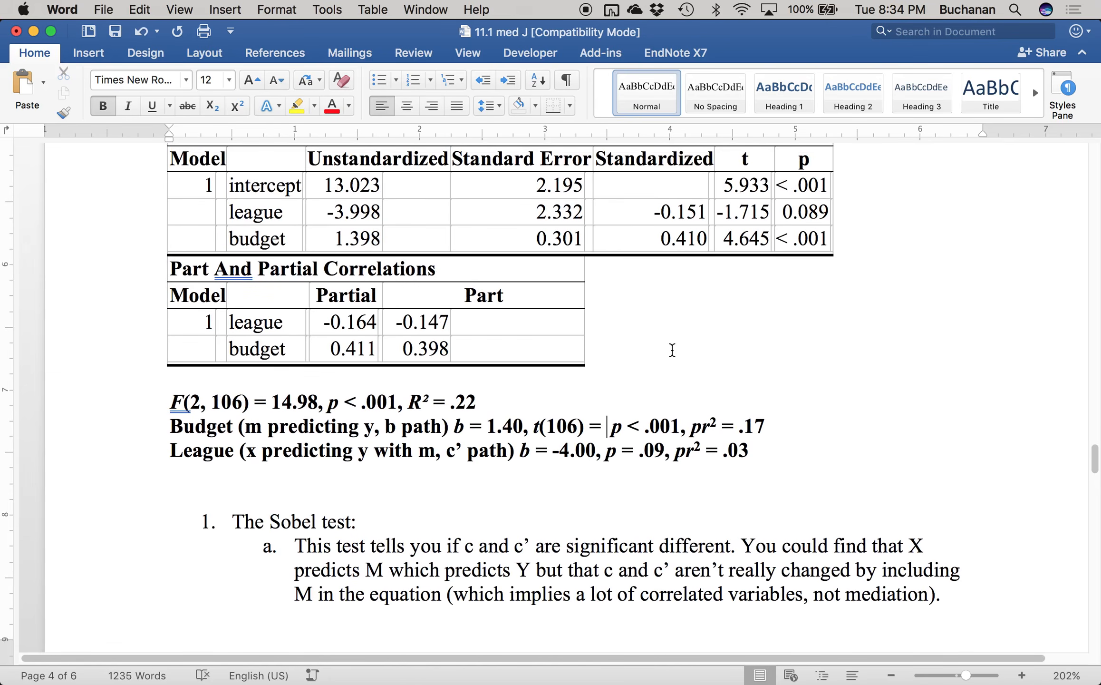
pyautogui.write('4.65,')
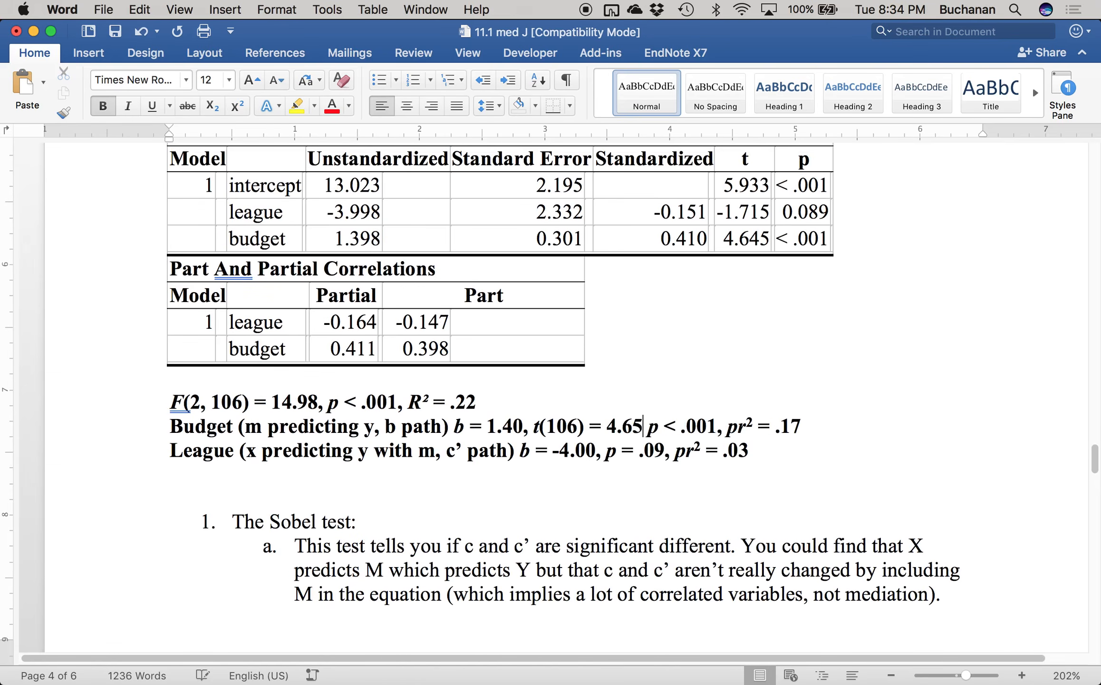